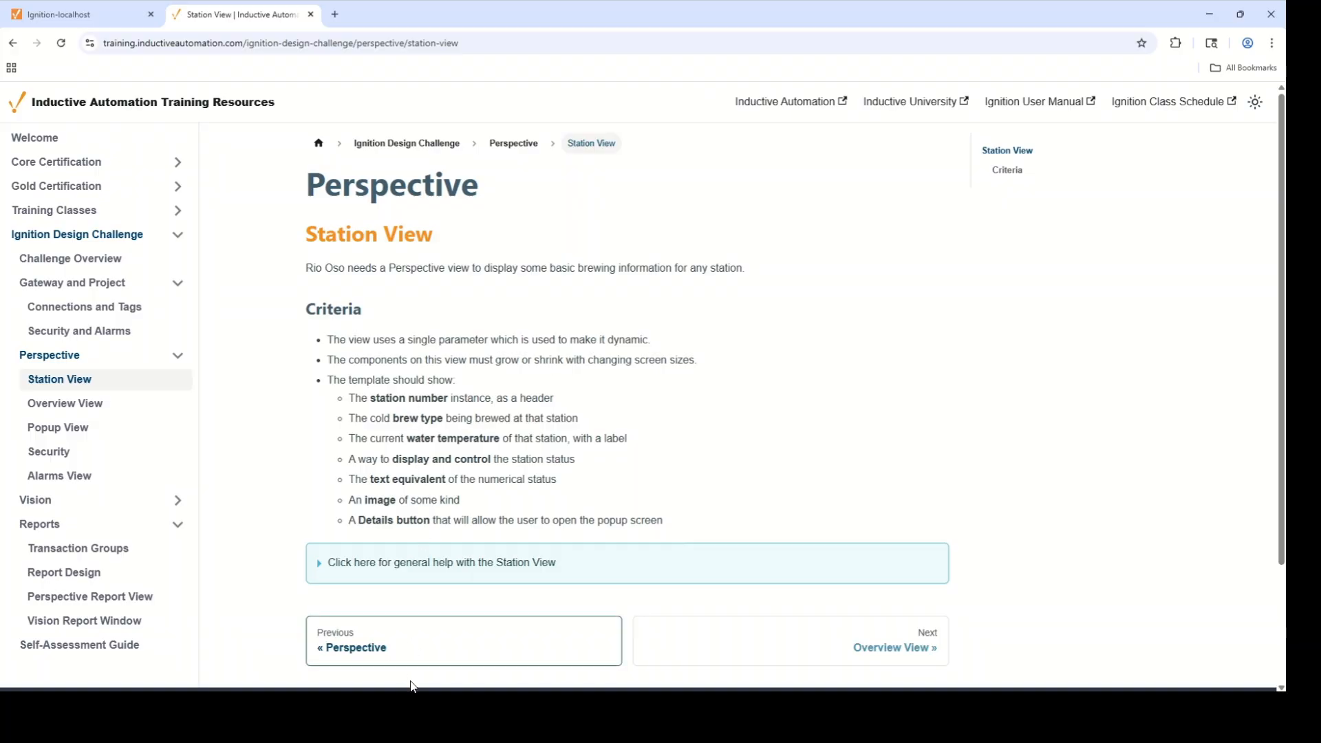
Bring Ignition Designer to the front, showing the Station view layout
click(406, 707)
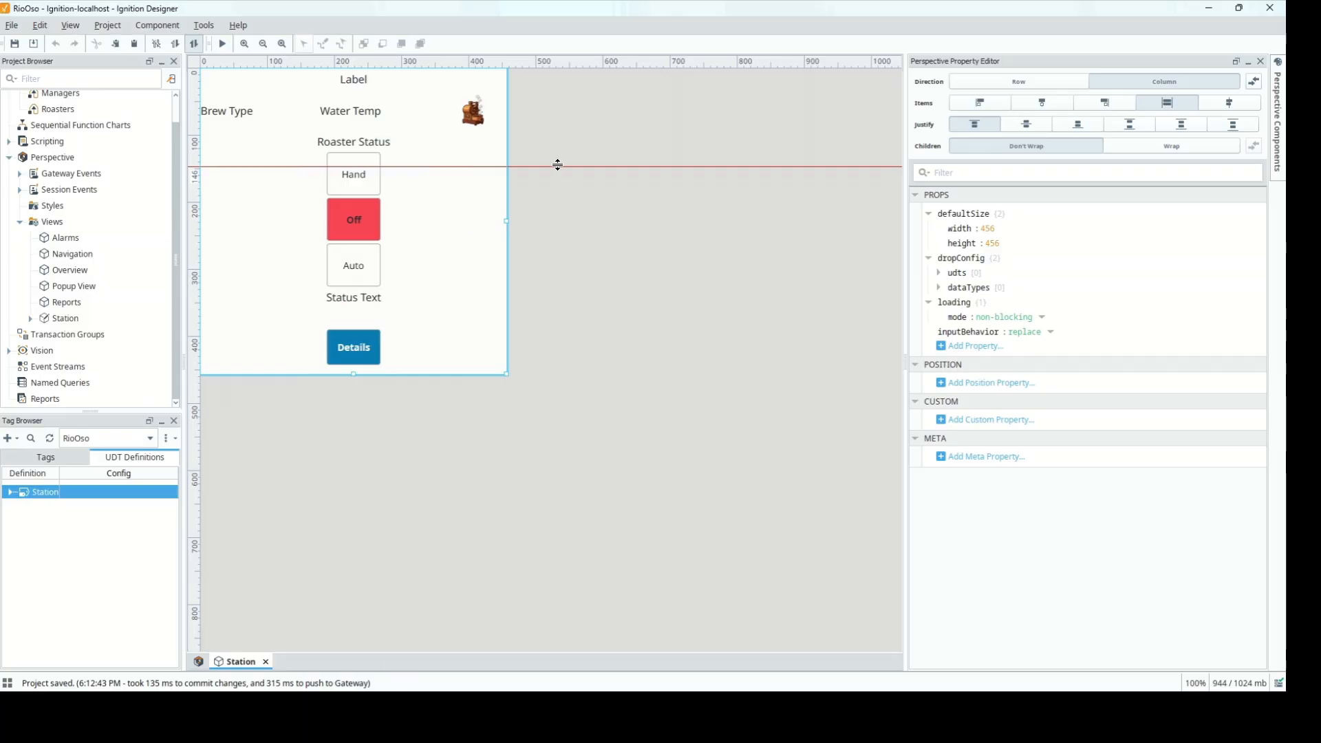
Remove the canvas guide and add a brewStation view parameter with value 1
drag(557, 165, 534, 66)
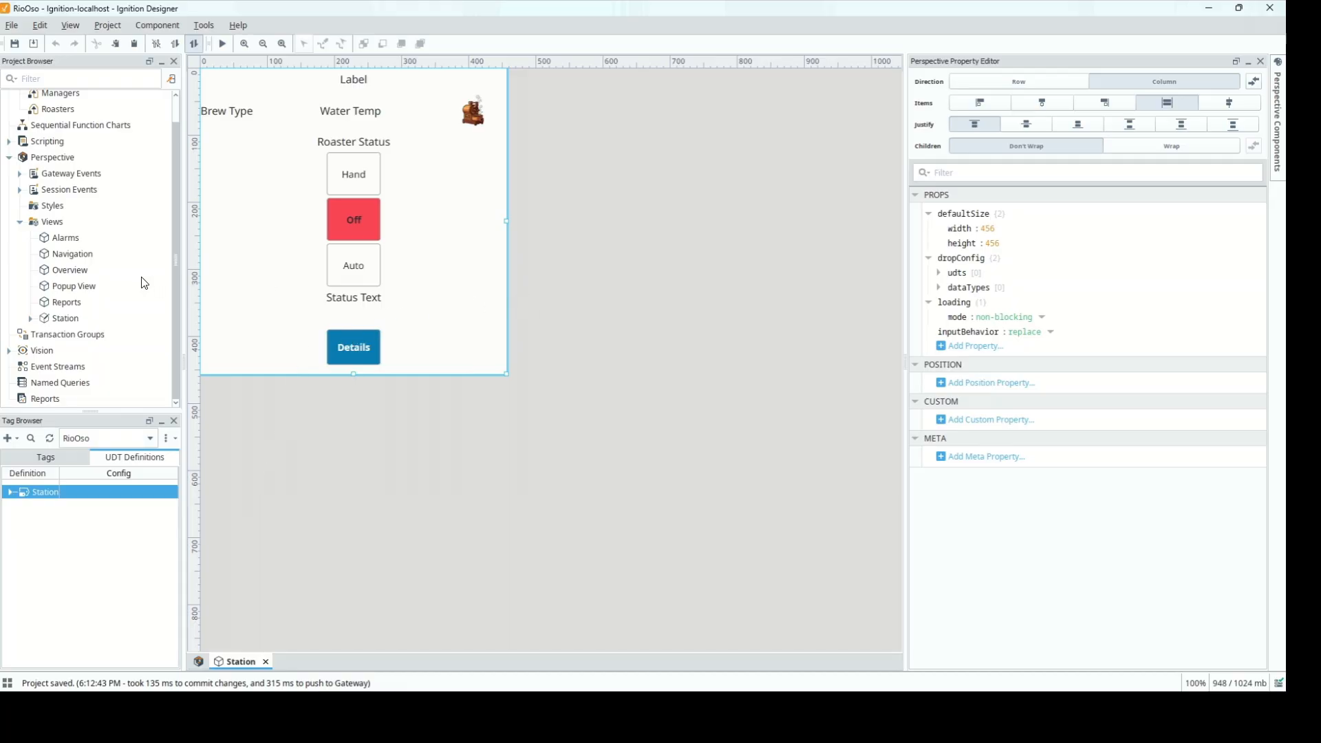
click(63, 318)
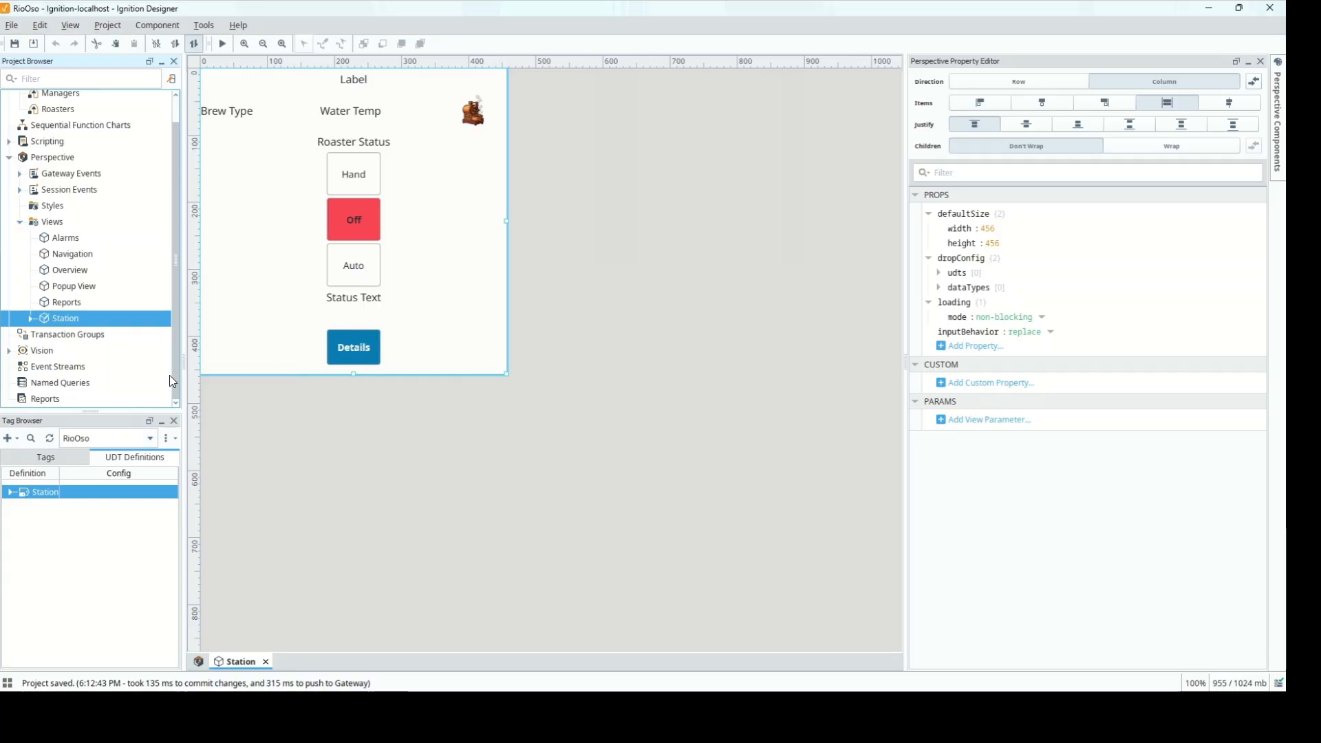
click(1001, 425)
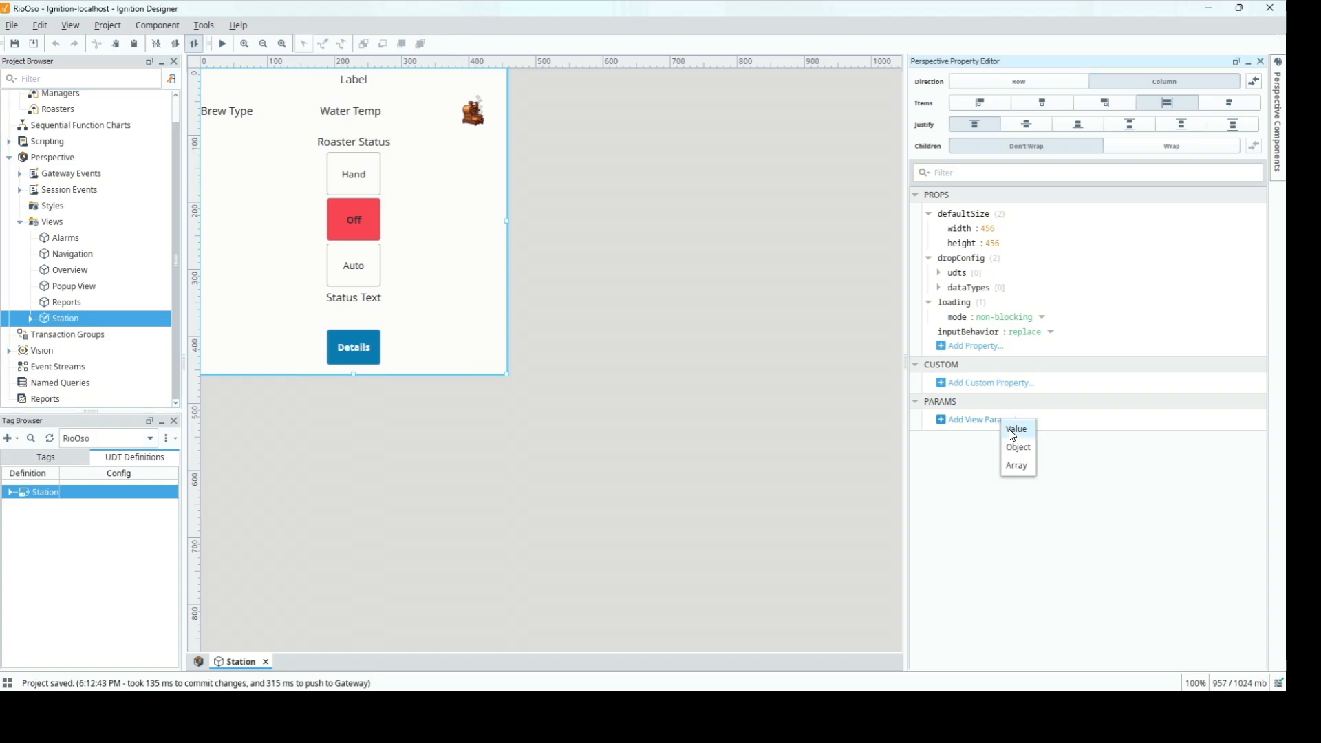
click(1015, 430)
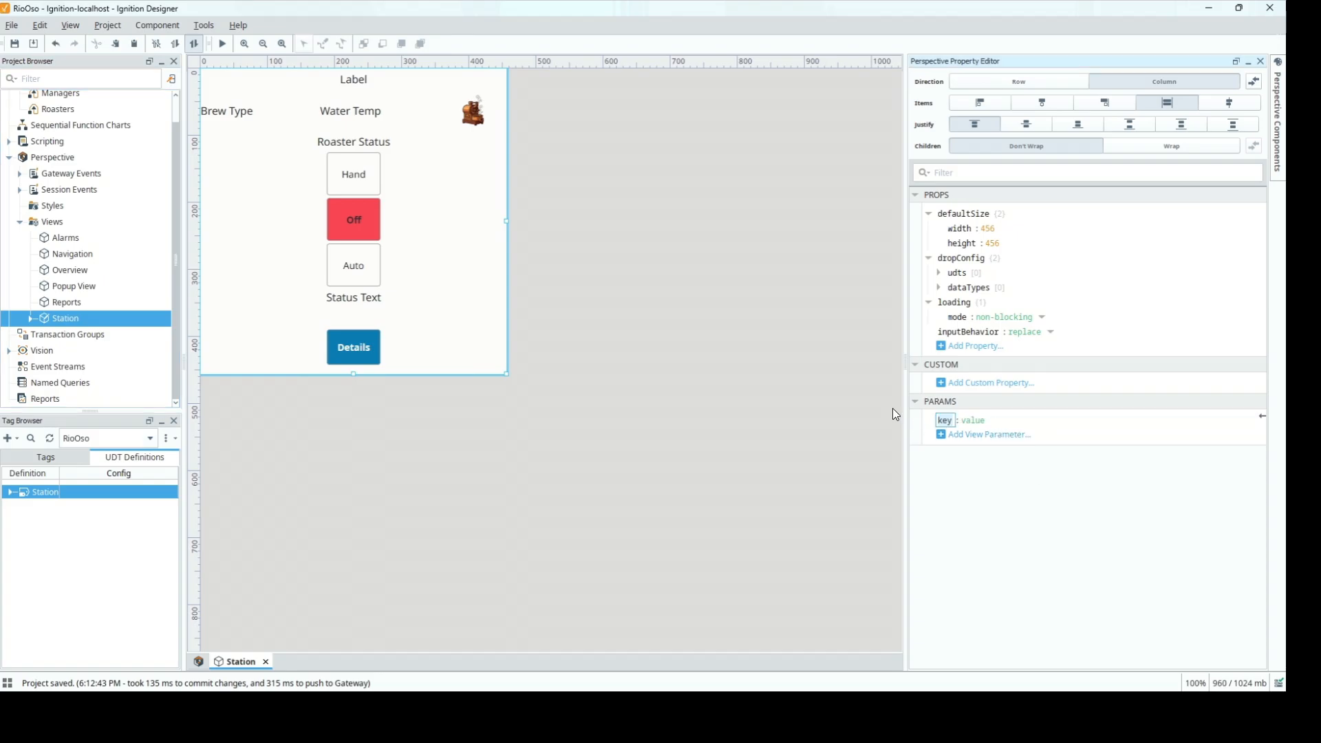
text(brewStation)
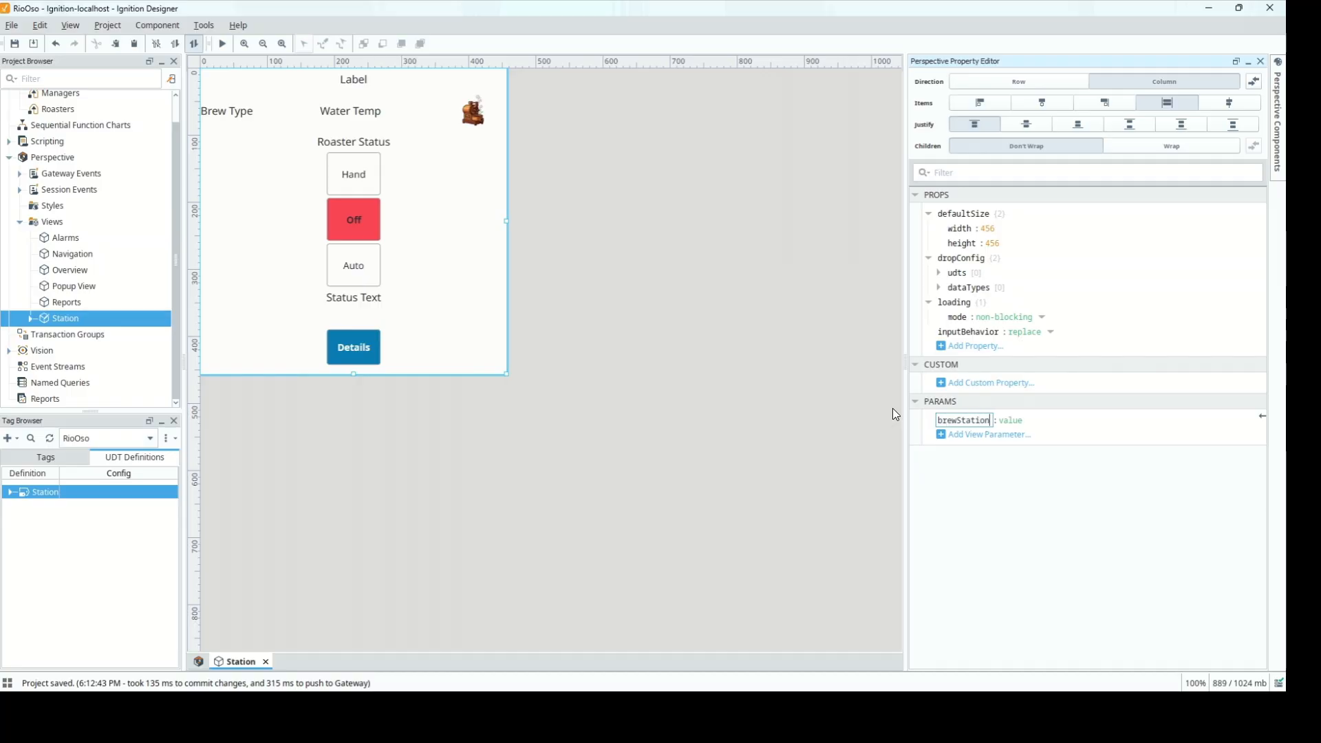
key(Tab)
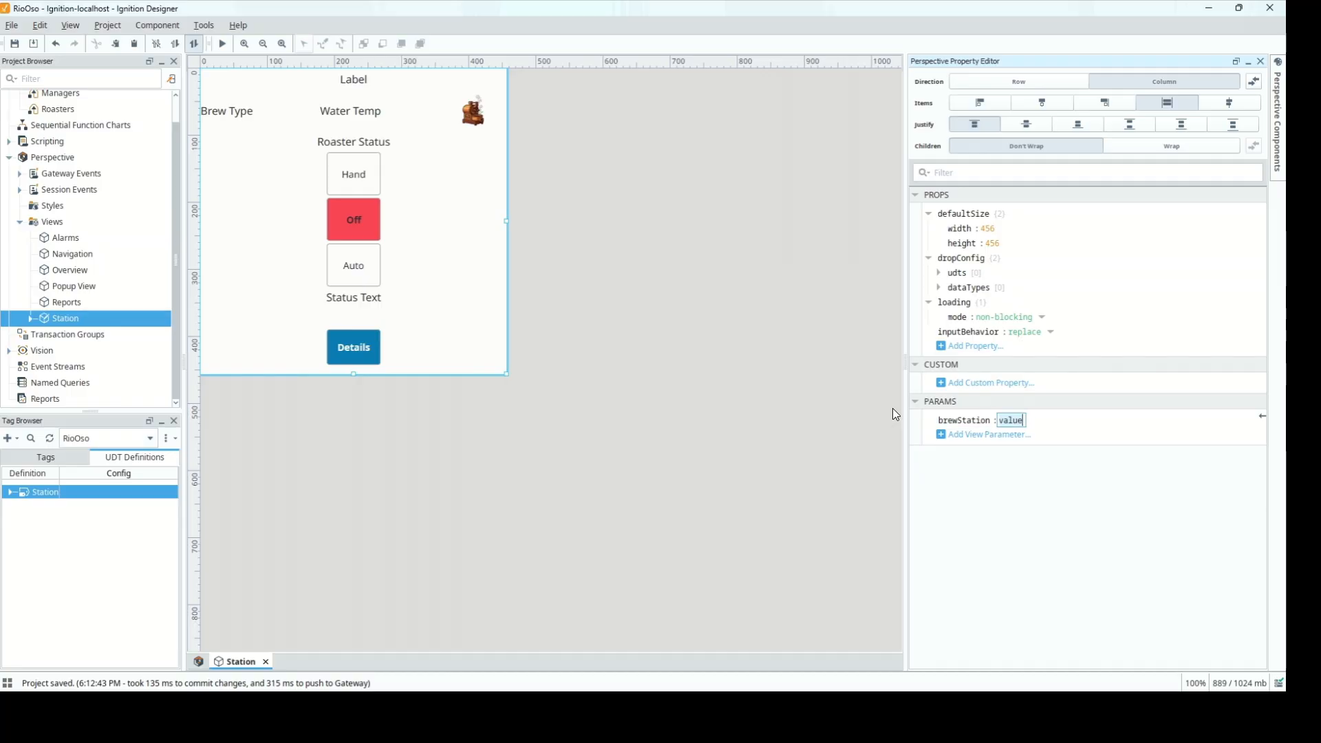
text(1)
click(691, 284)
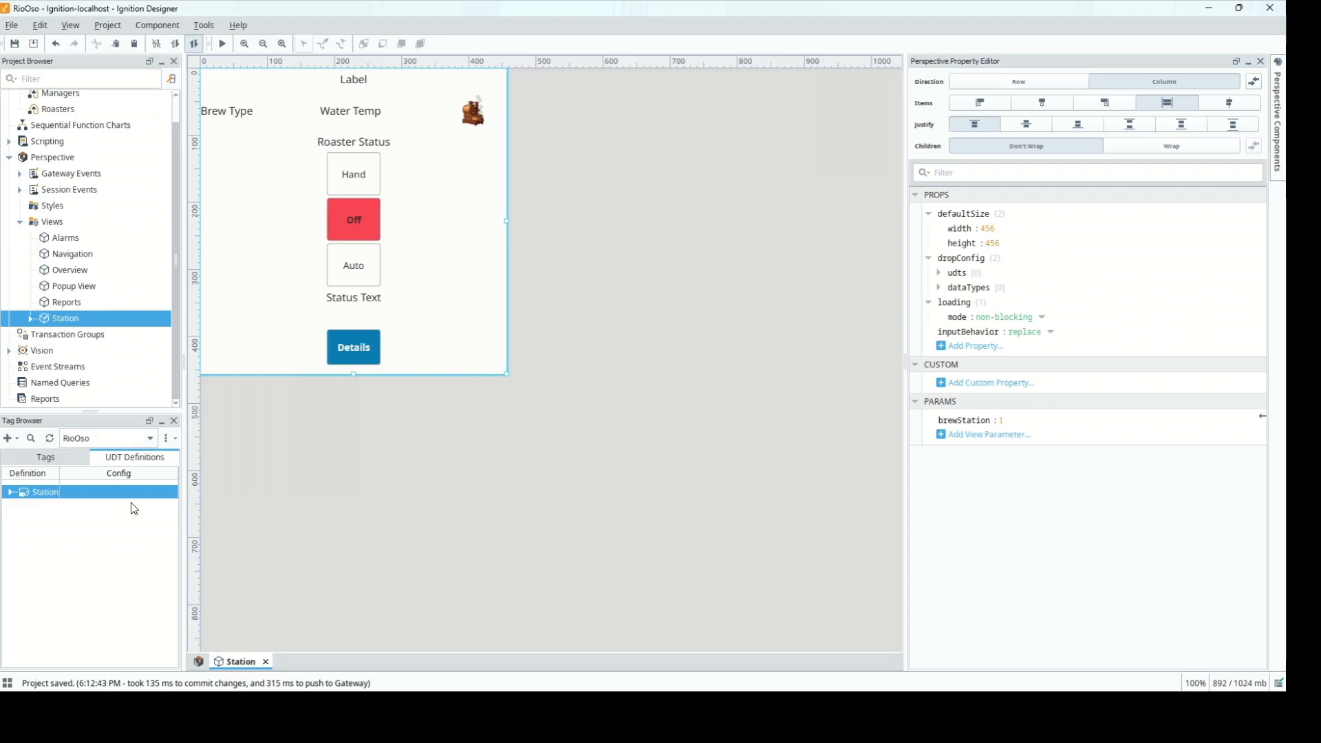
Show the project's tag list with Station 1's tags, collapsing its parameters folder
click(22, 461)
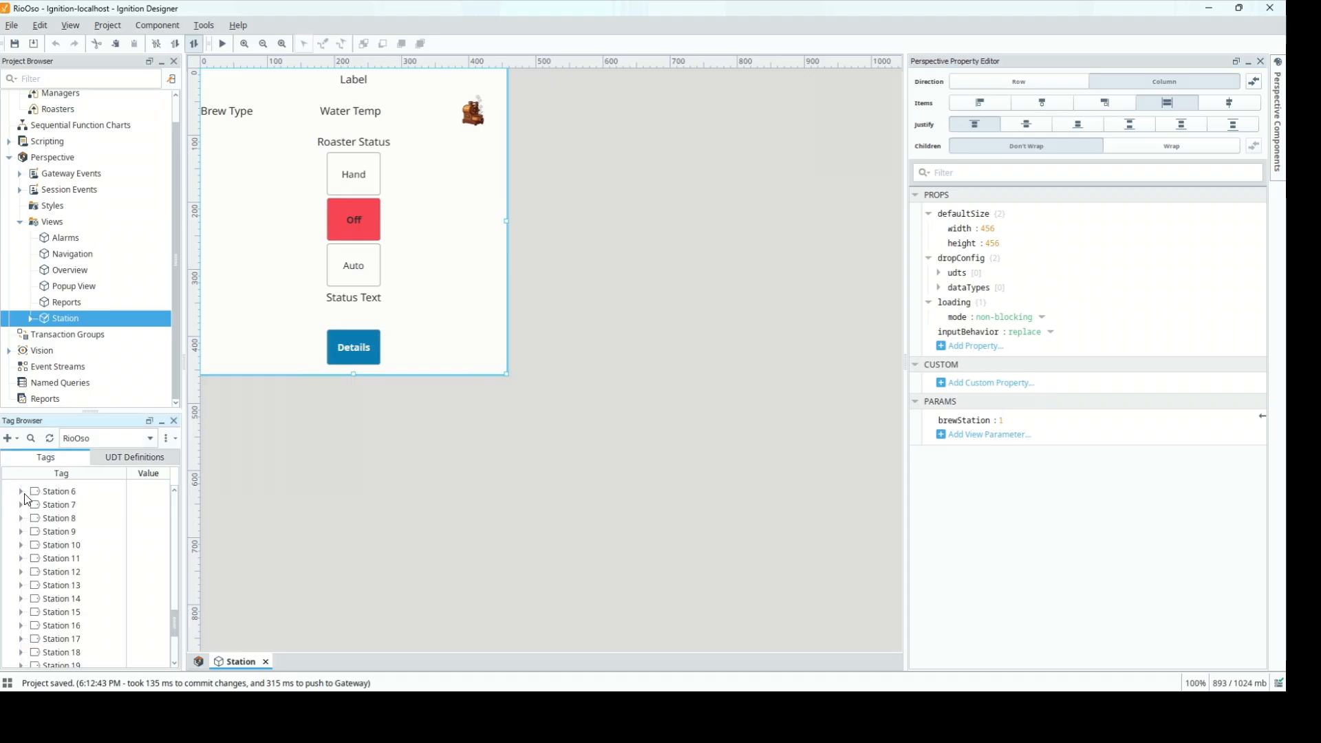
scroll(28, 502, up, 10)
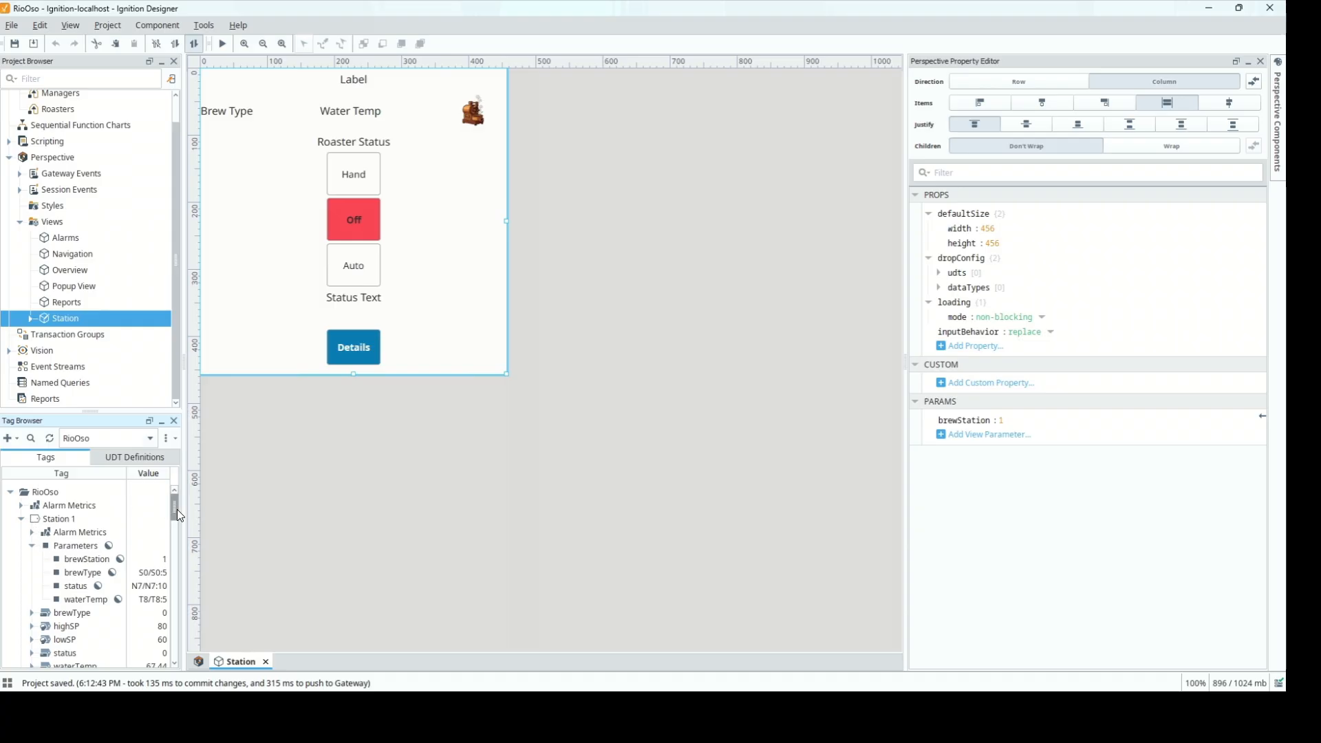
click(33, 546)
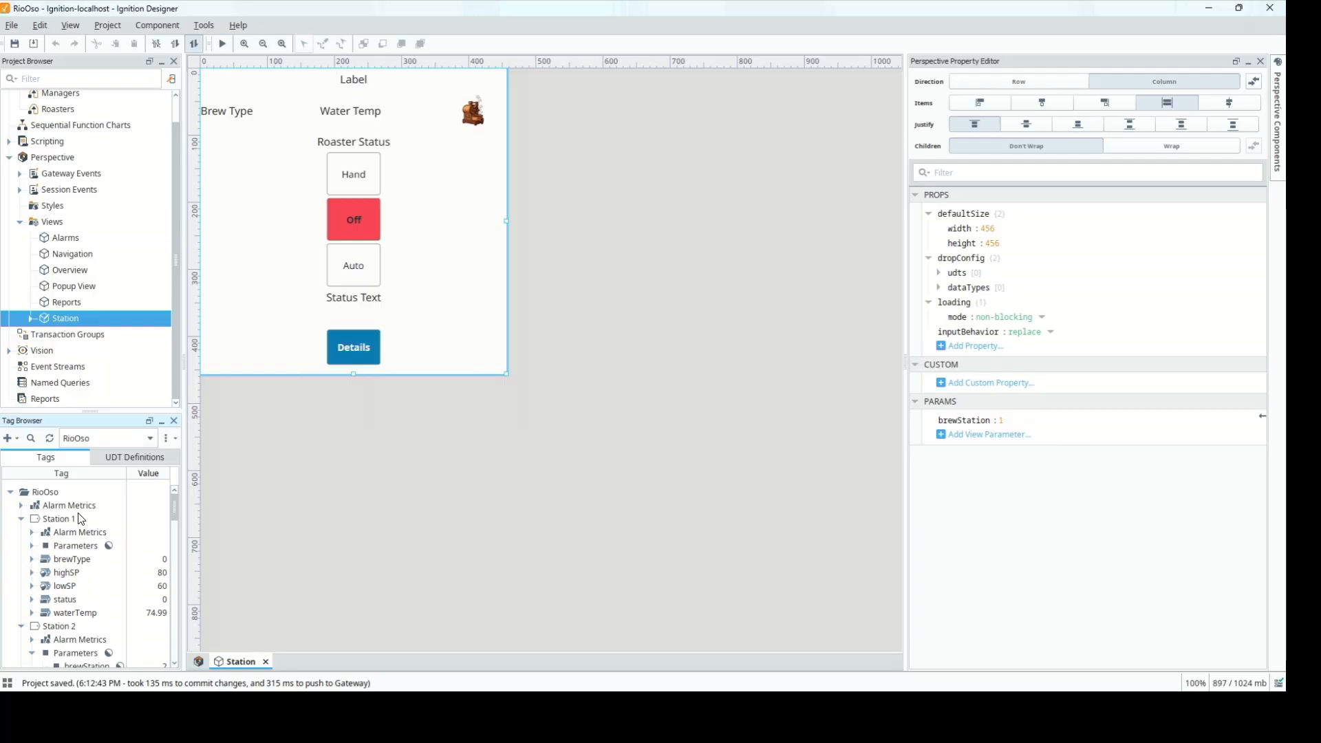
Expand the Station view's component tree and select the lbl_header label
click(31, 318)
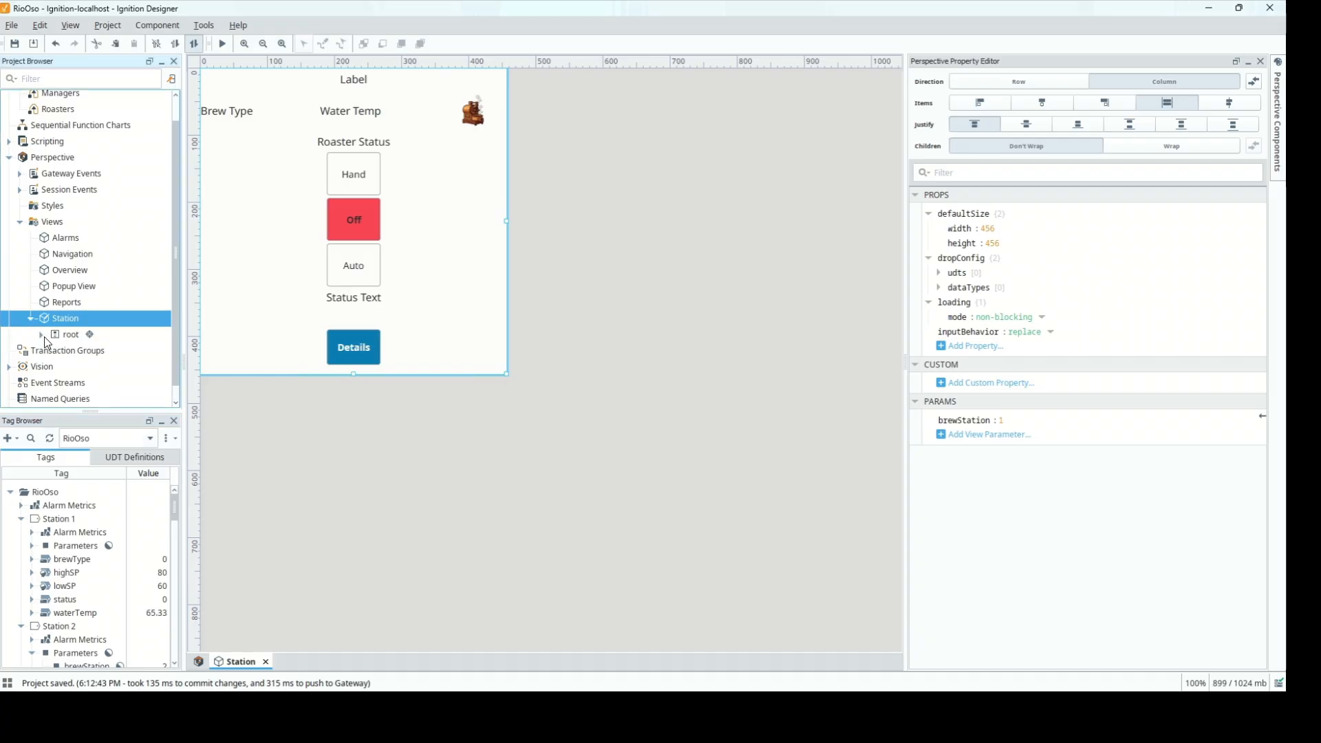
click(44, 336)
click(93, 302)
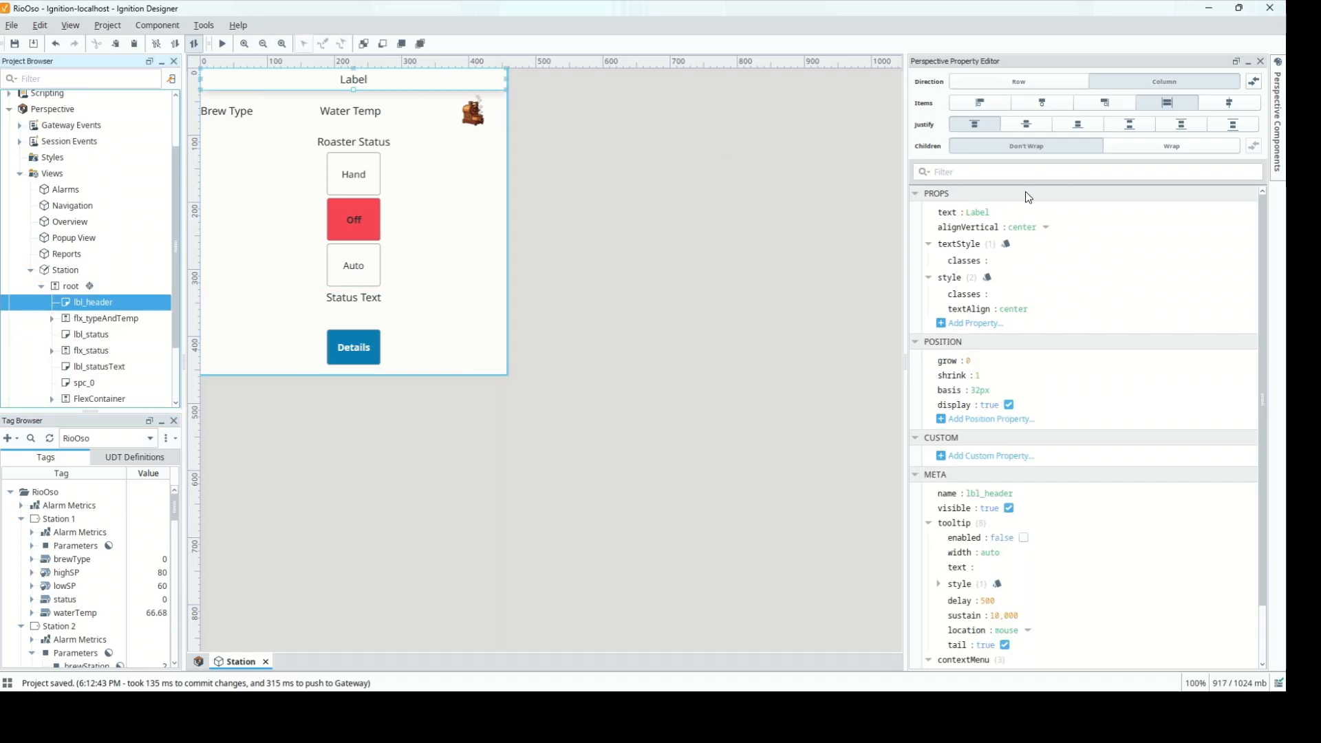
Bind the header text to the expression "Station "+{view.params.brewStation}, so it reads Station 1
click(918, 214)
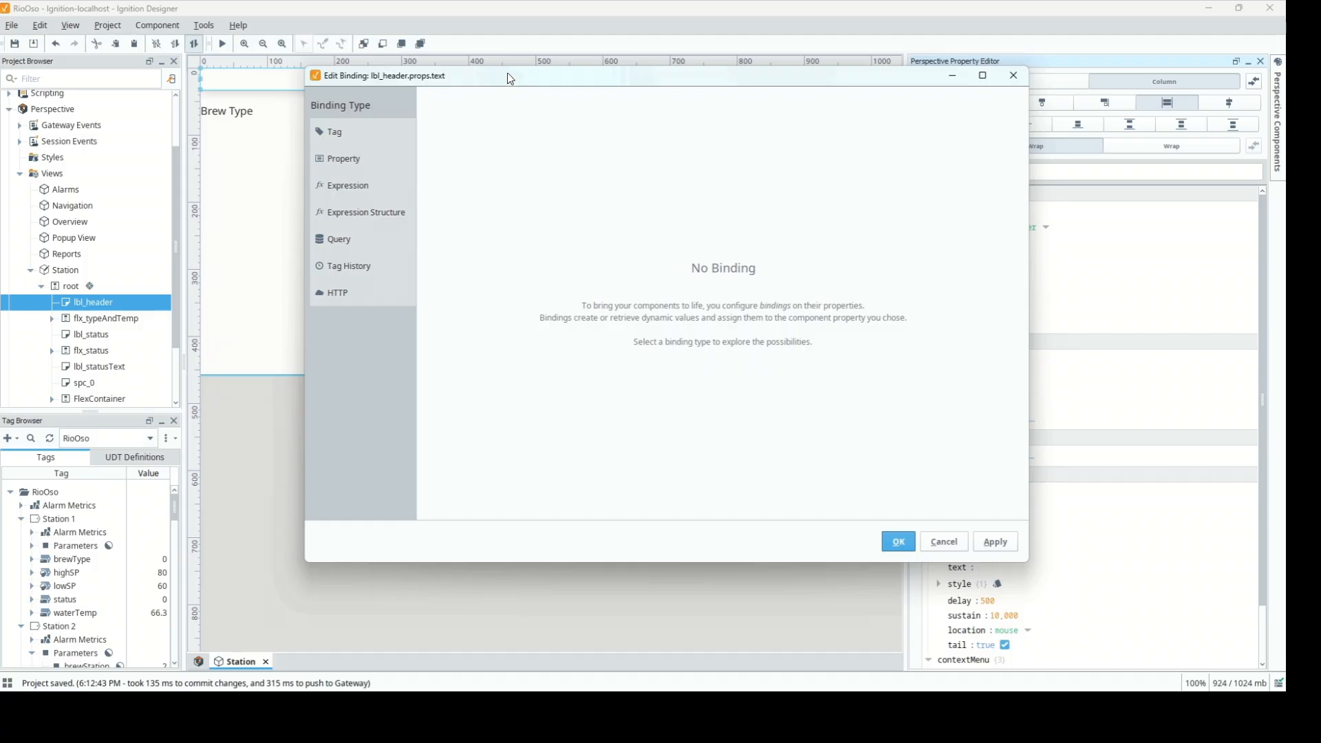
drag(508, 73, 534, 147)
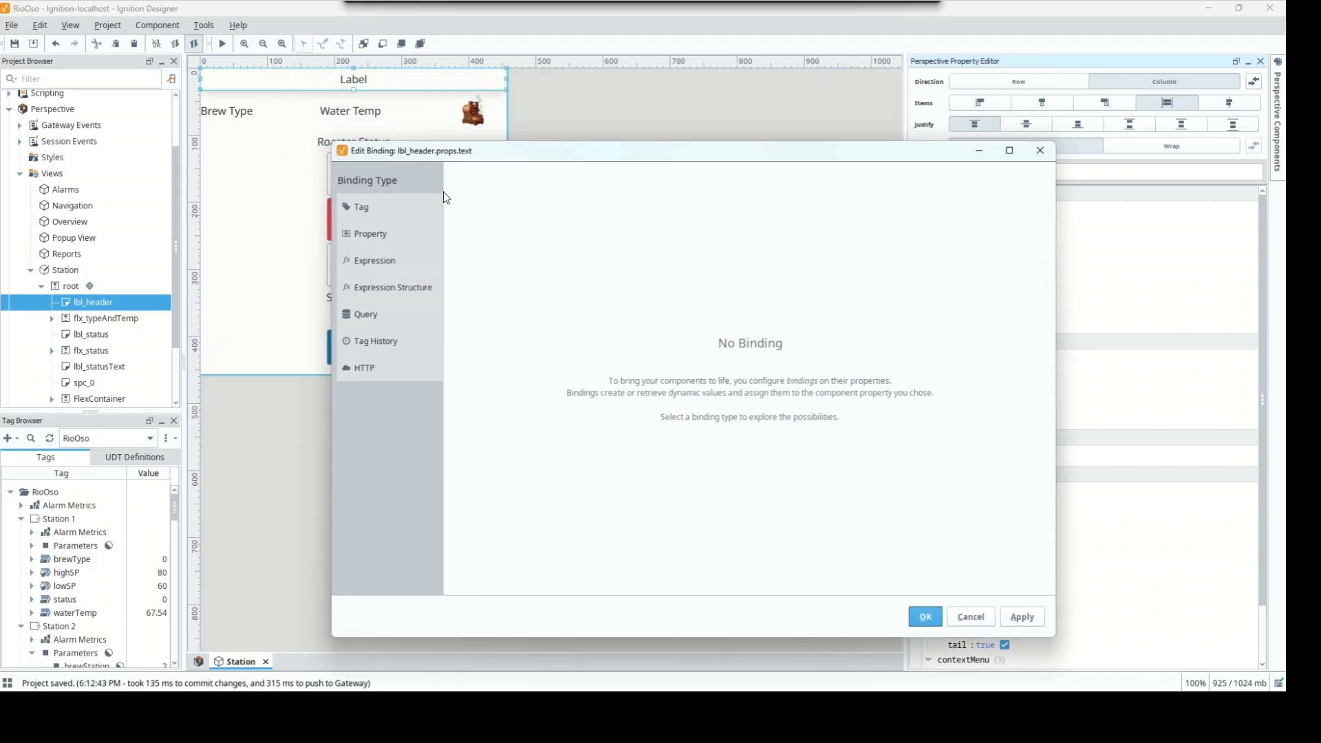
click(386, 266)
click(534, 210)
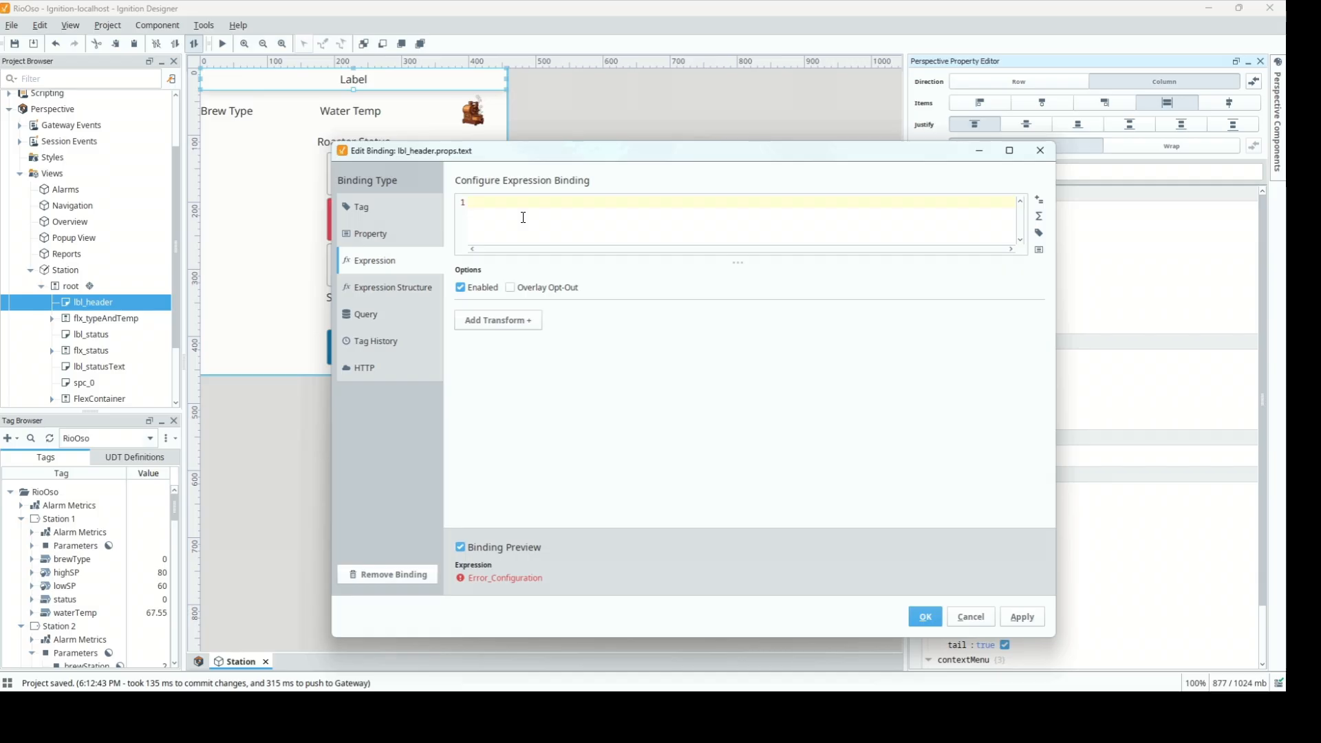
text("Station "+)
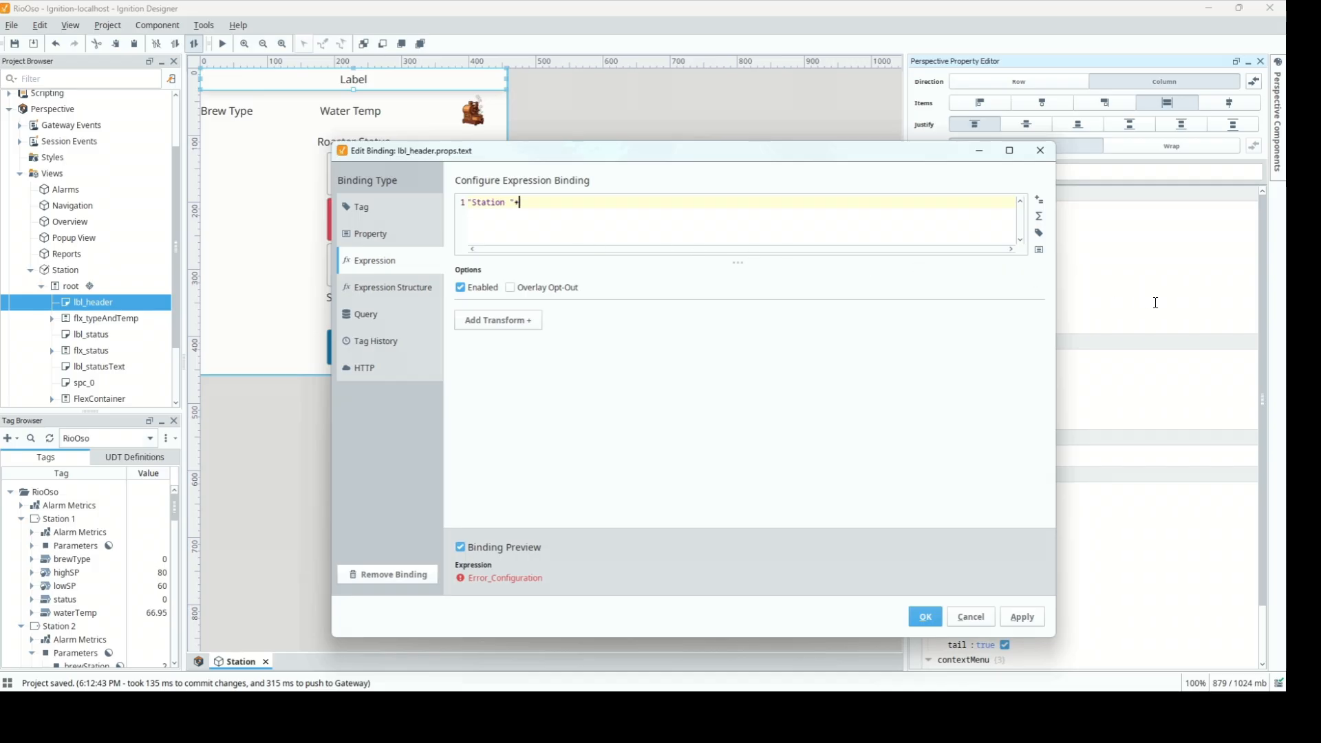
click(1039, 249)
click(1056, 339)
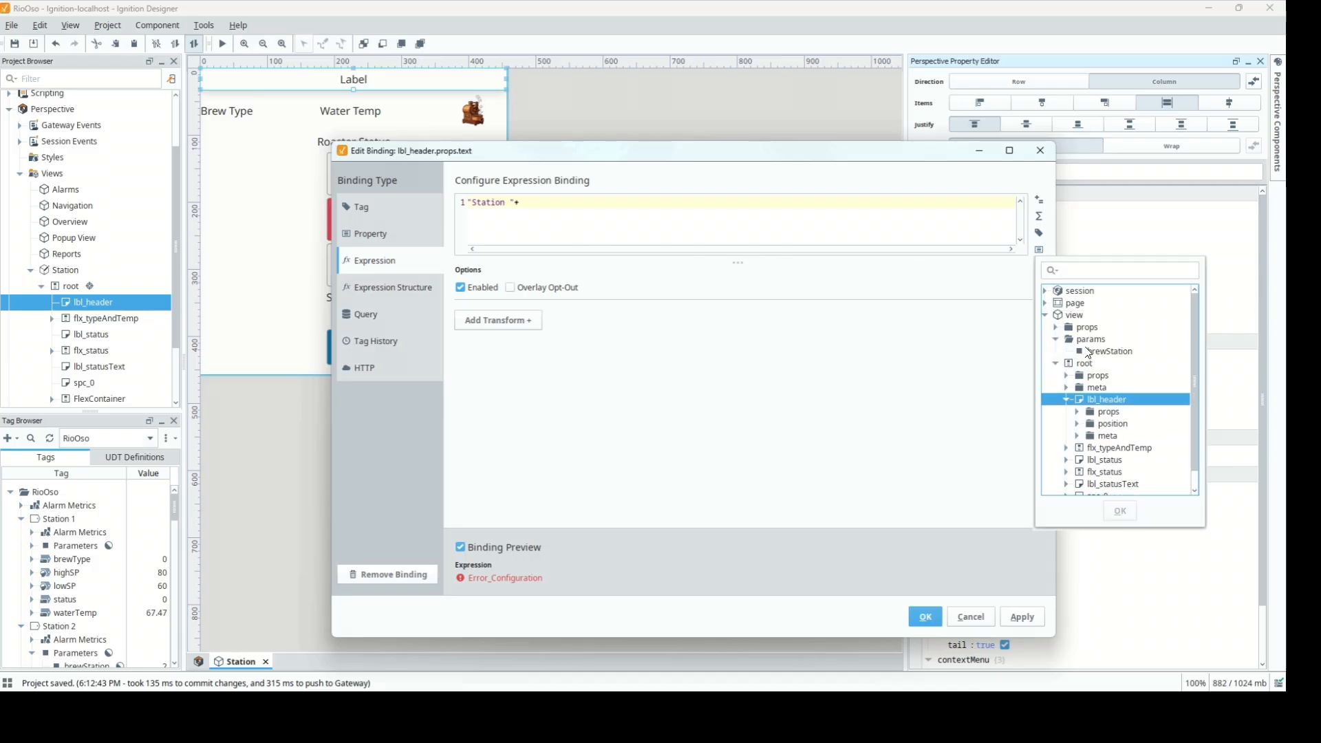
click(1098, 352)
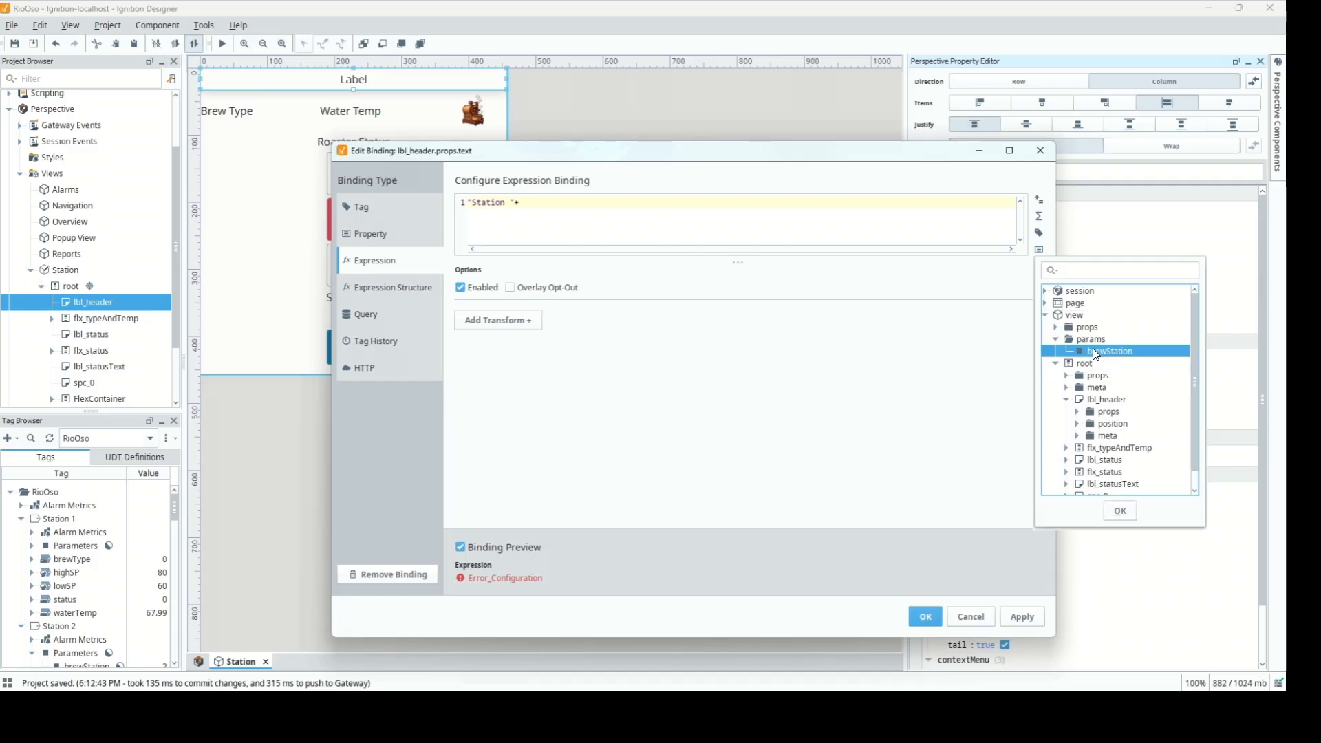
click(1121, 511)
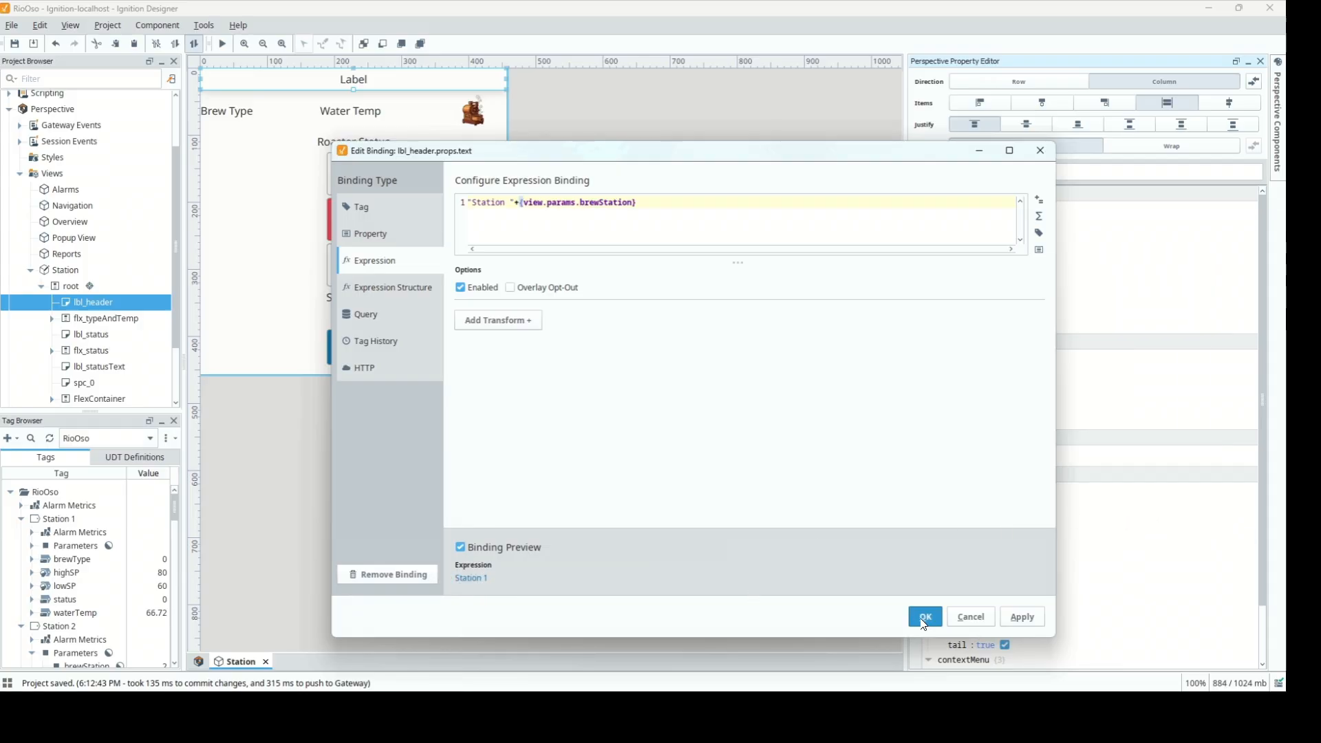
click(924, 616)
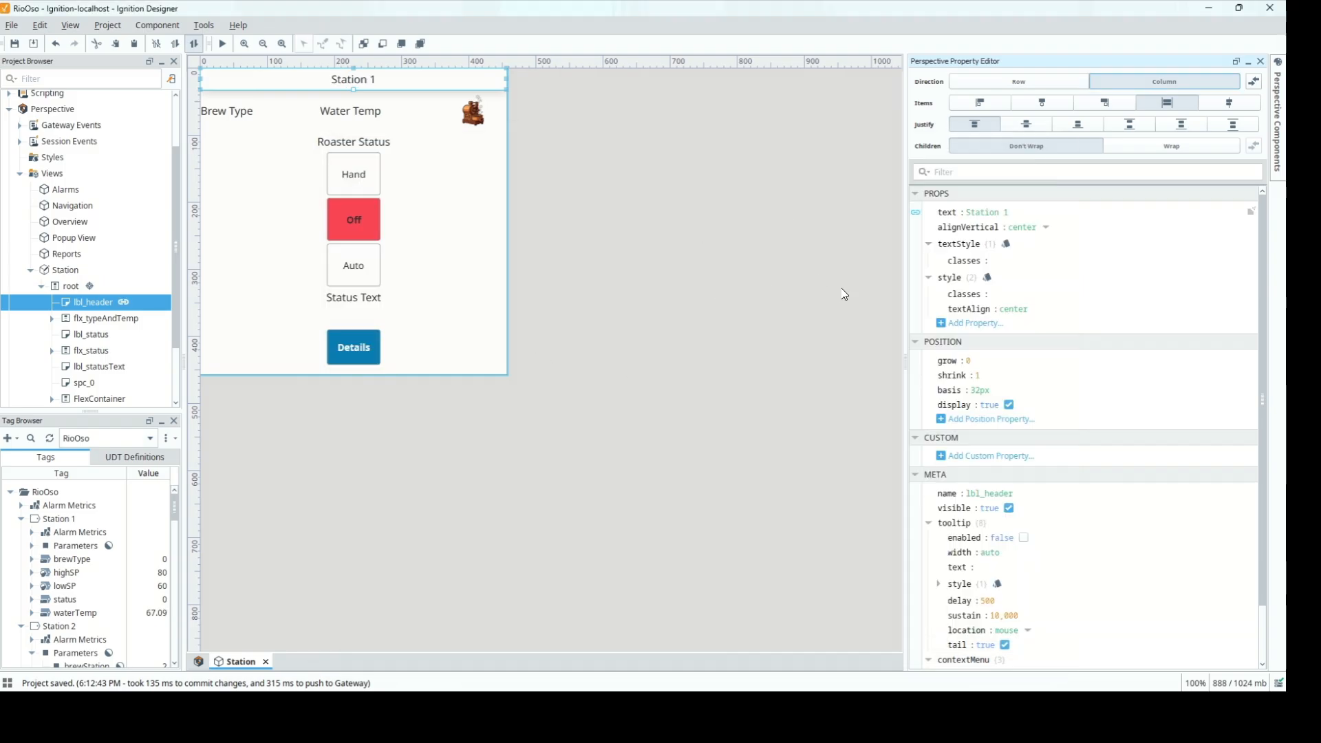
Add an underline text decoration to lbl_header's style, then deselect the header
click(988, 279)
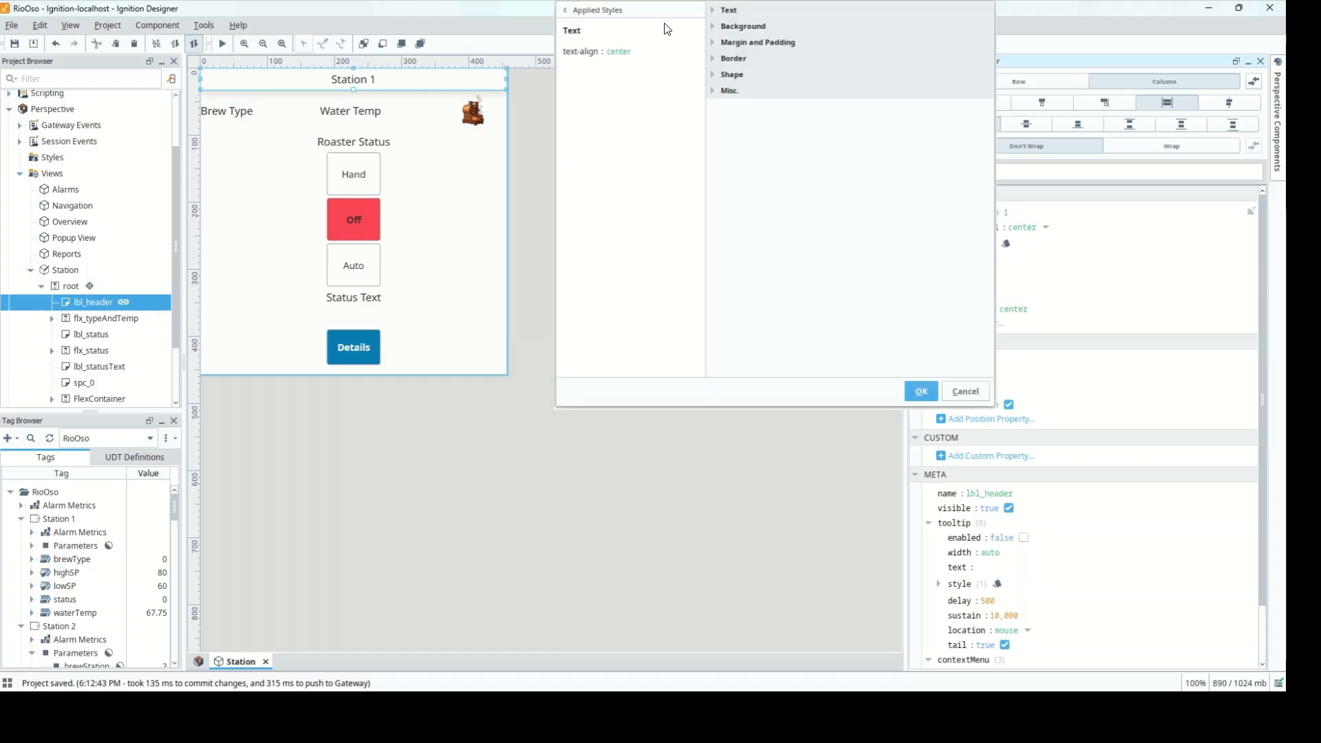
click(712, 13)
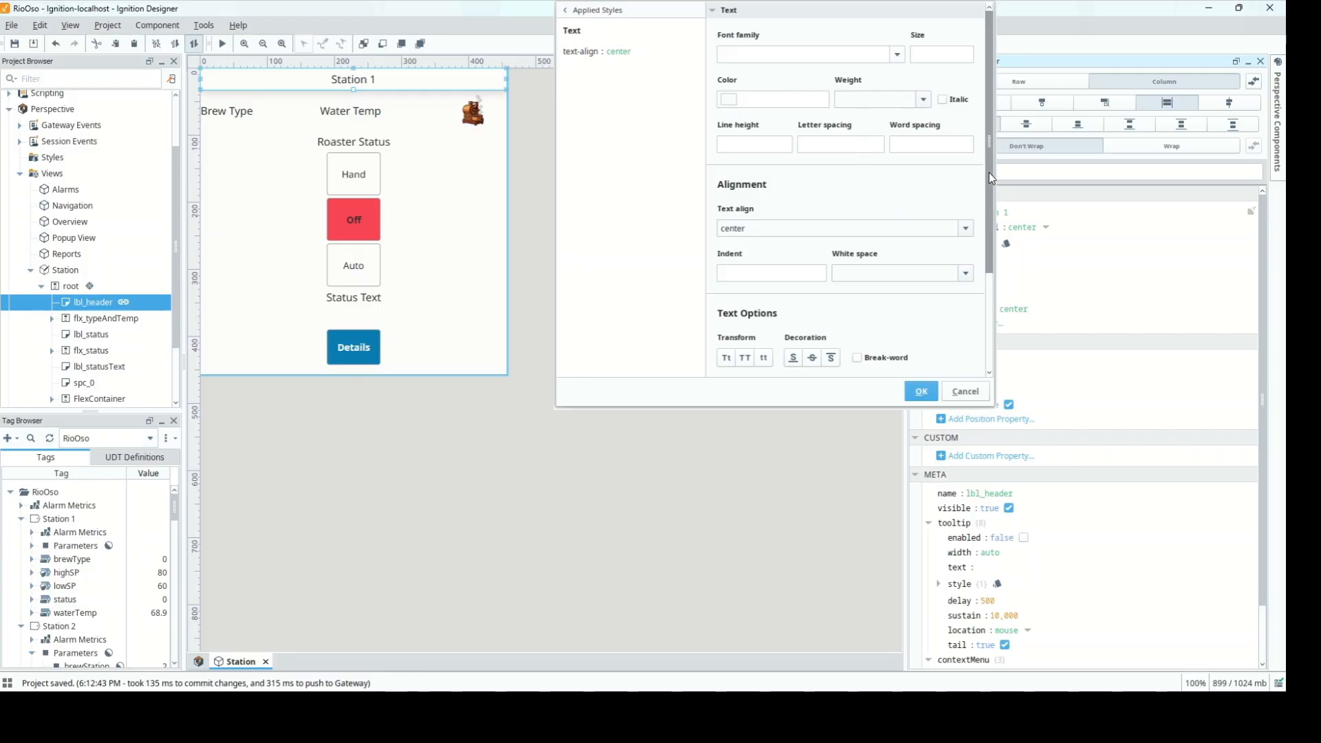
drag(988, 172, 988, 290)
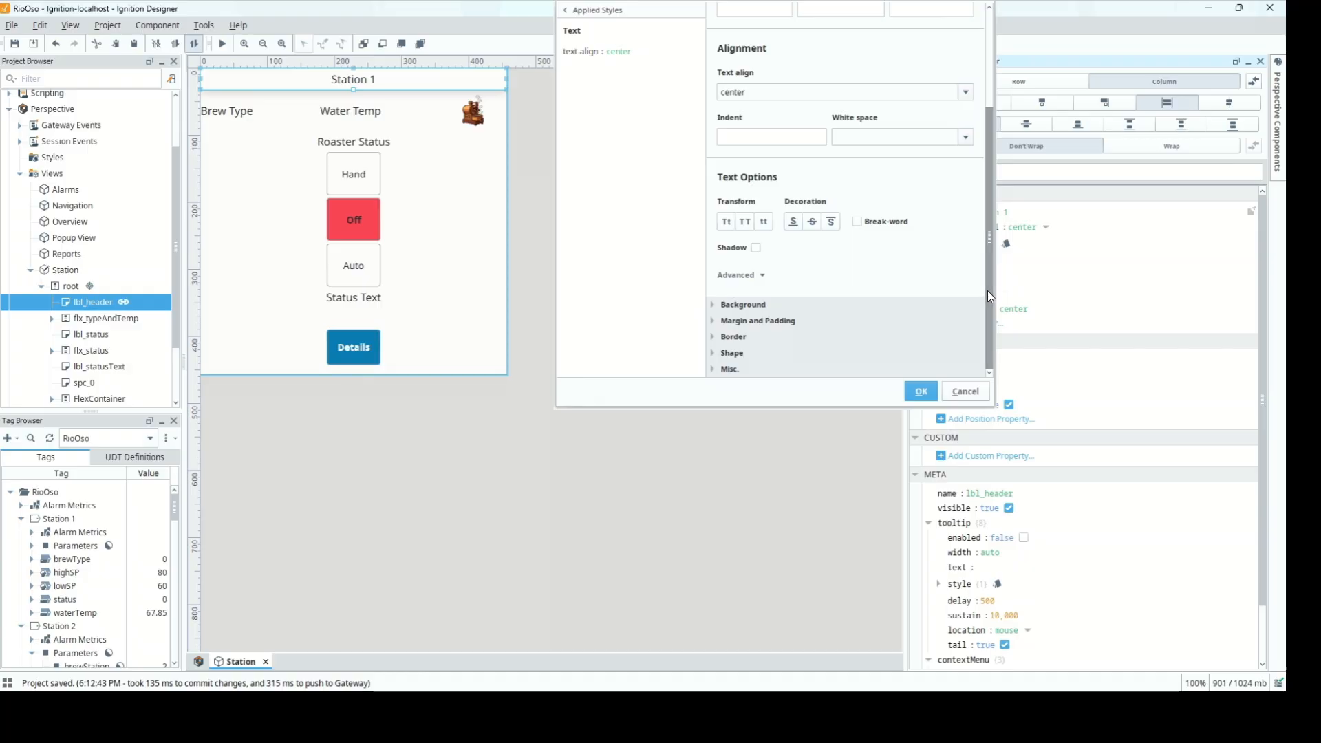
click(793, 223)
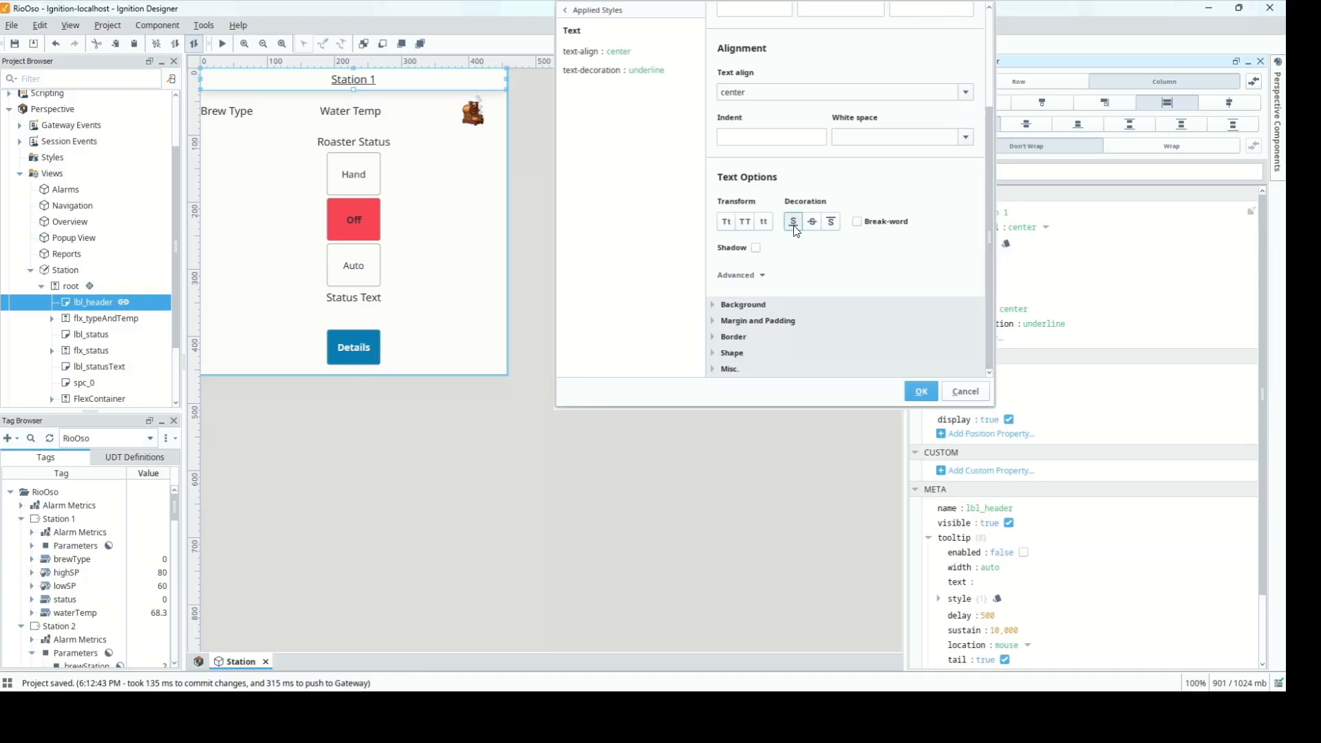
click(918, 390)
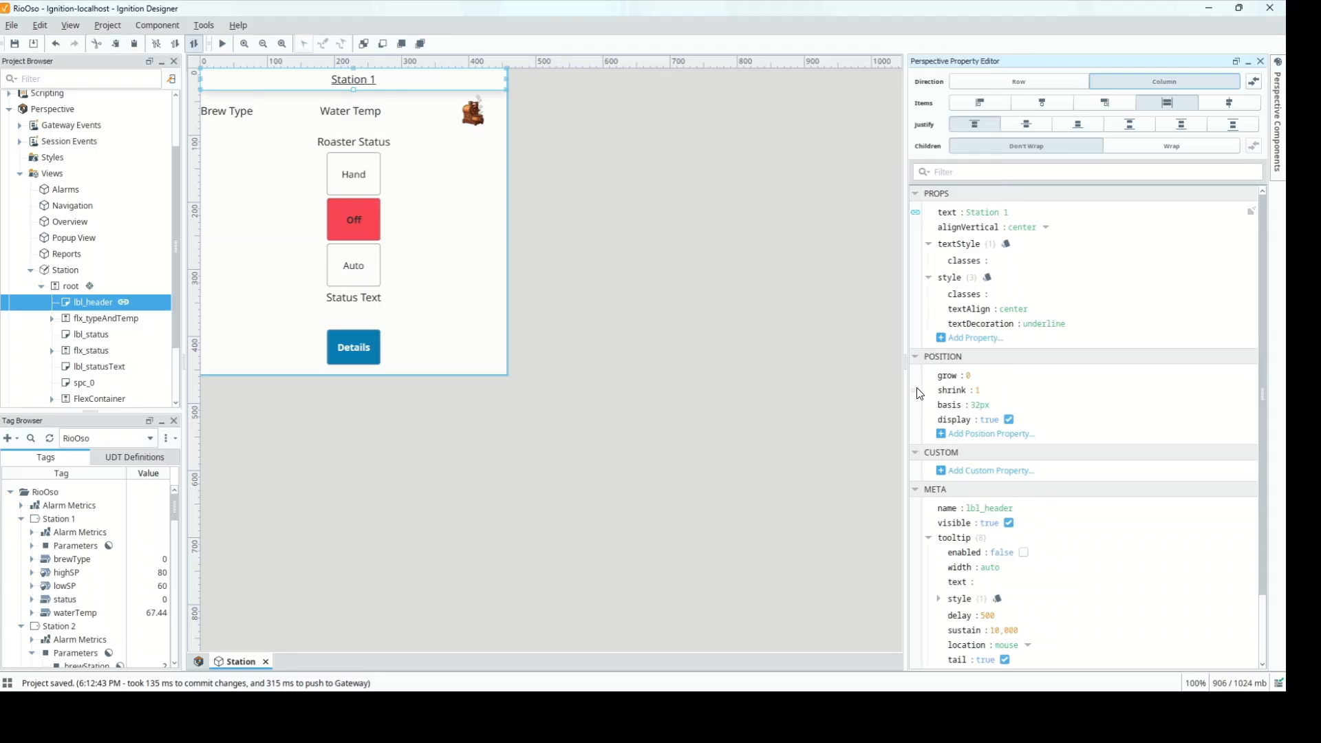
click(648, 276)
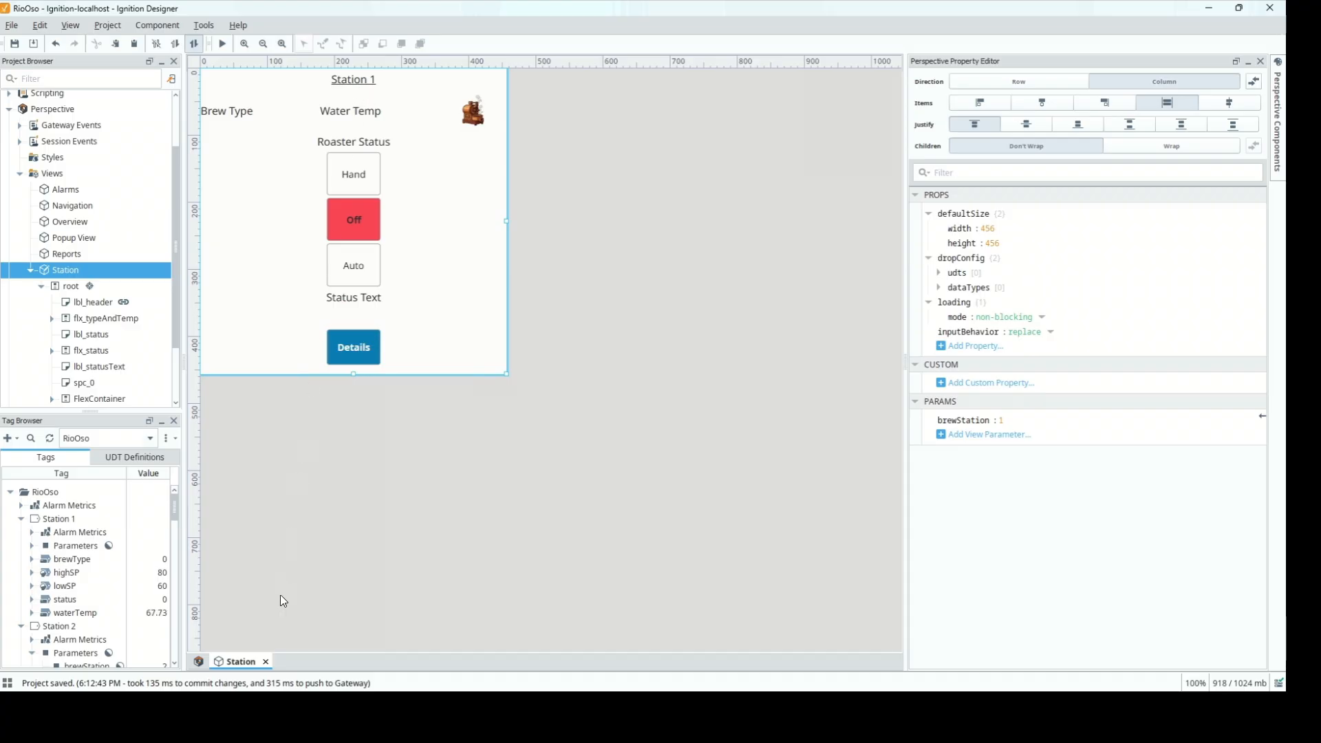
key(alt+Tab)
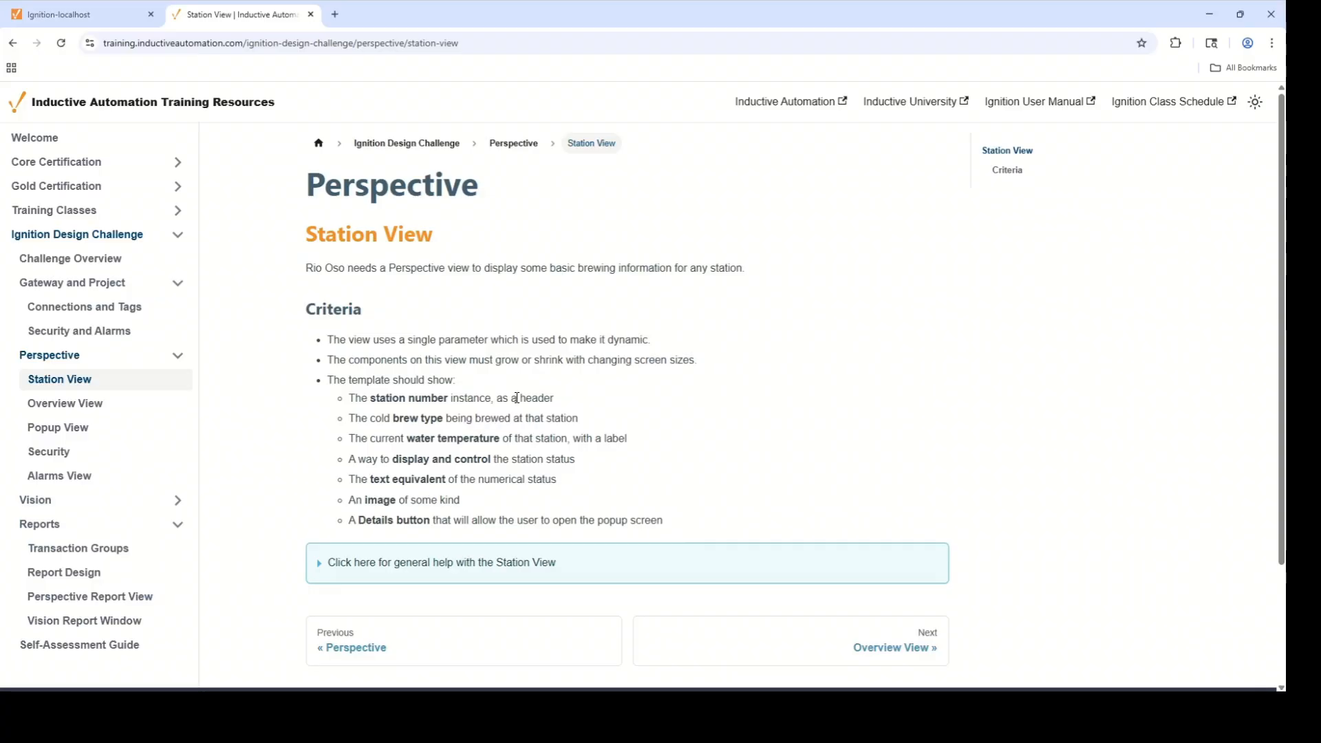
drag(559, 405, 342, 410)
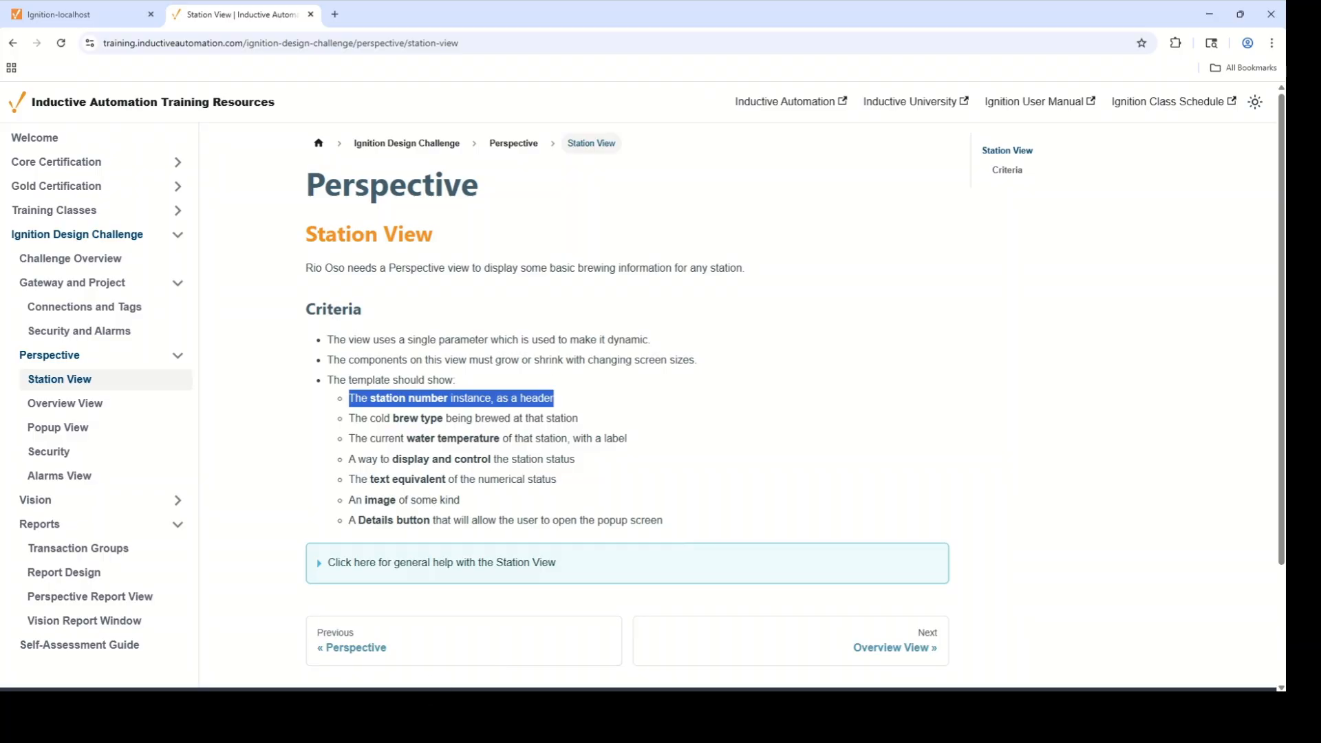
click(407, 707)
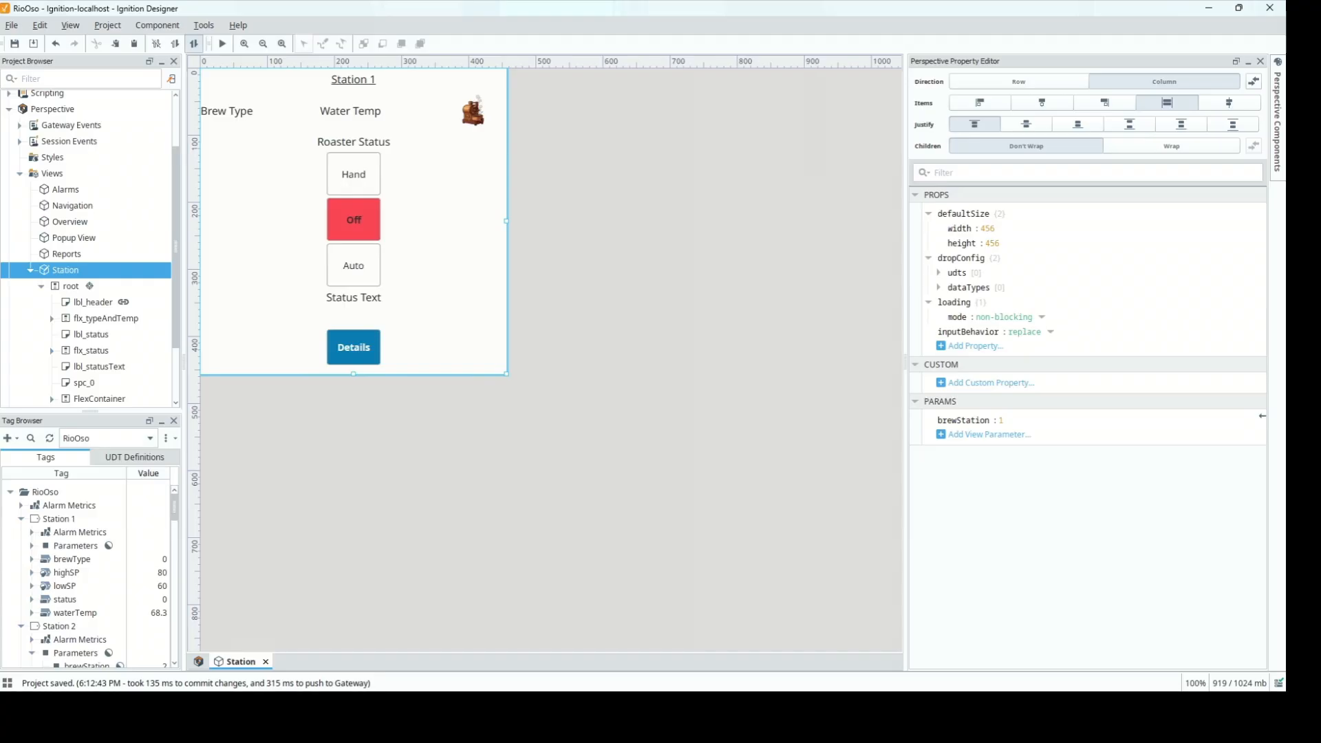
Select the lbl_type Brew Type label inside the flx_typeAndTemp container
click(251, 121)
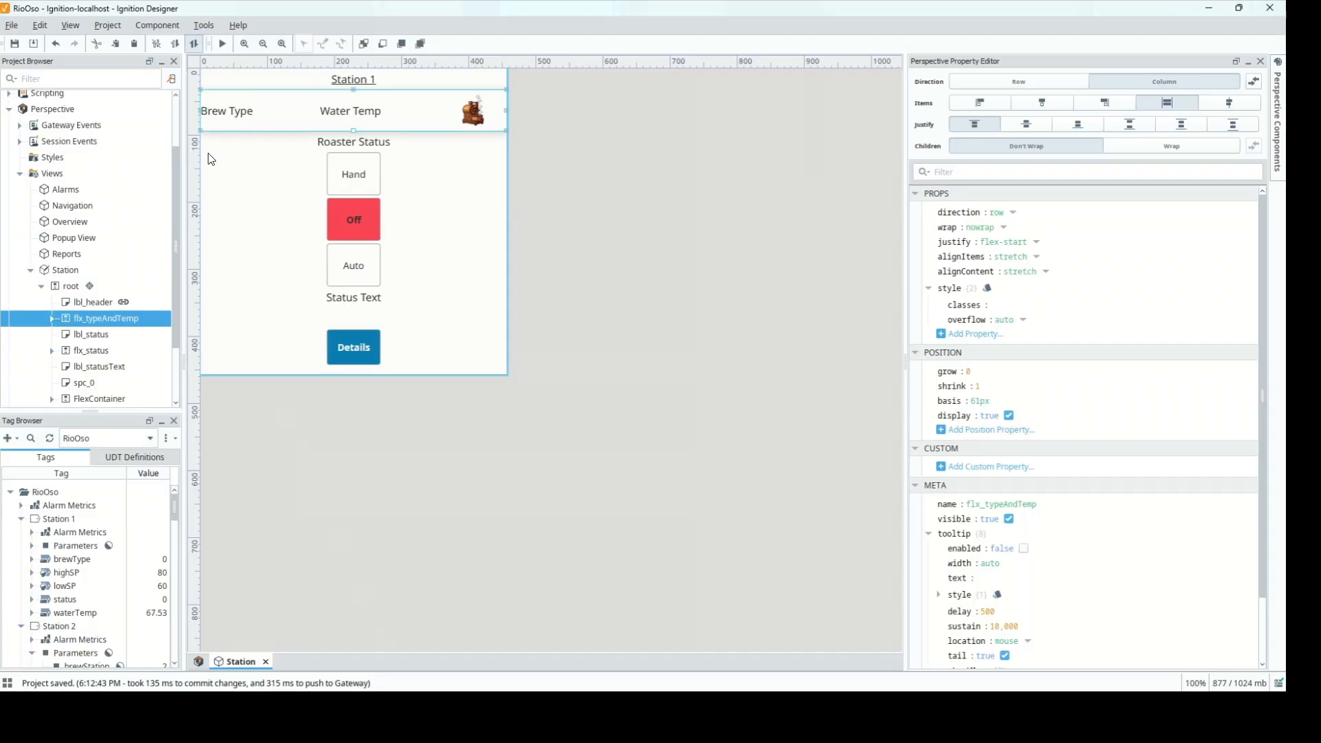
click(51, 318)
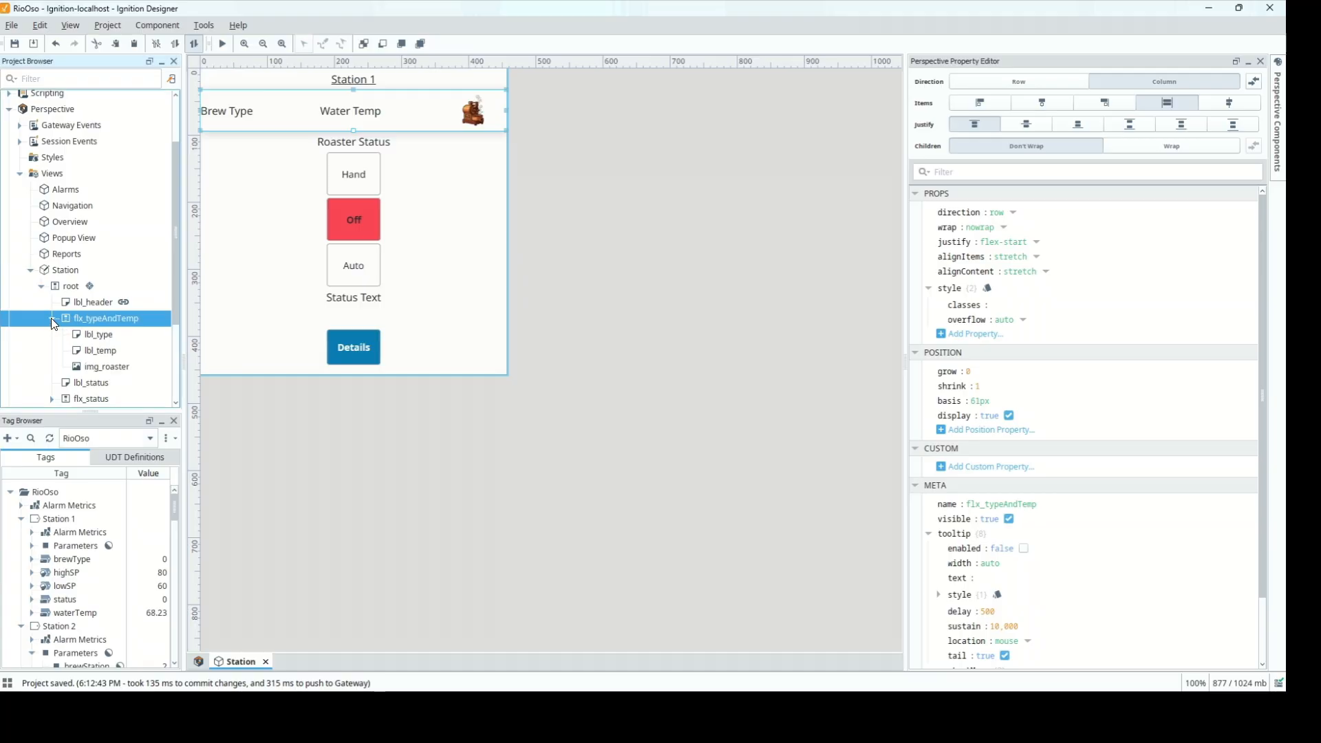
click(87, 335)
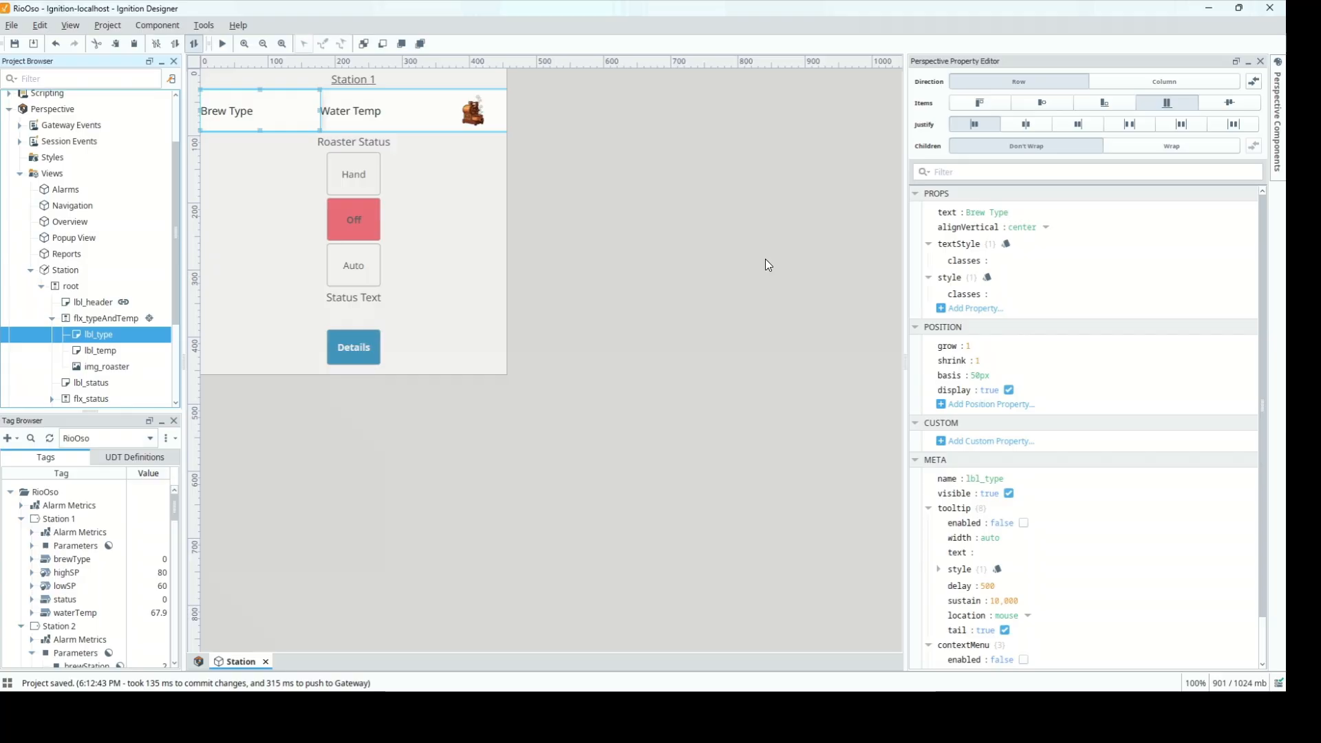
Start an expression binding on its text with "Brew Type:" and Station 1's brewType tag path
click(918, 215)
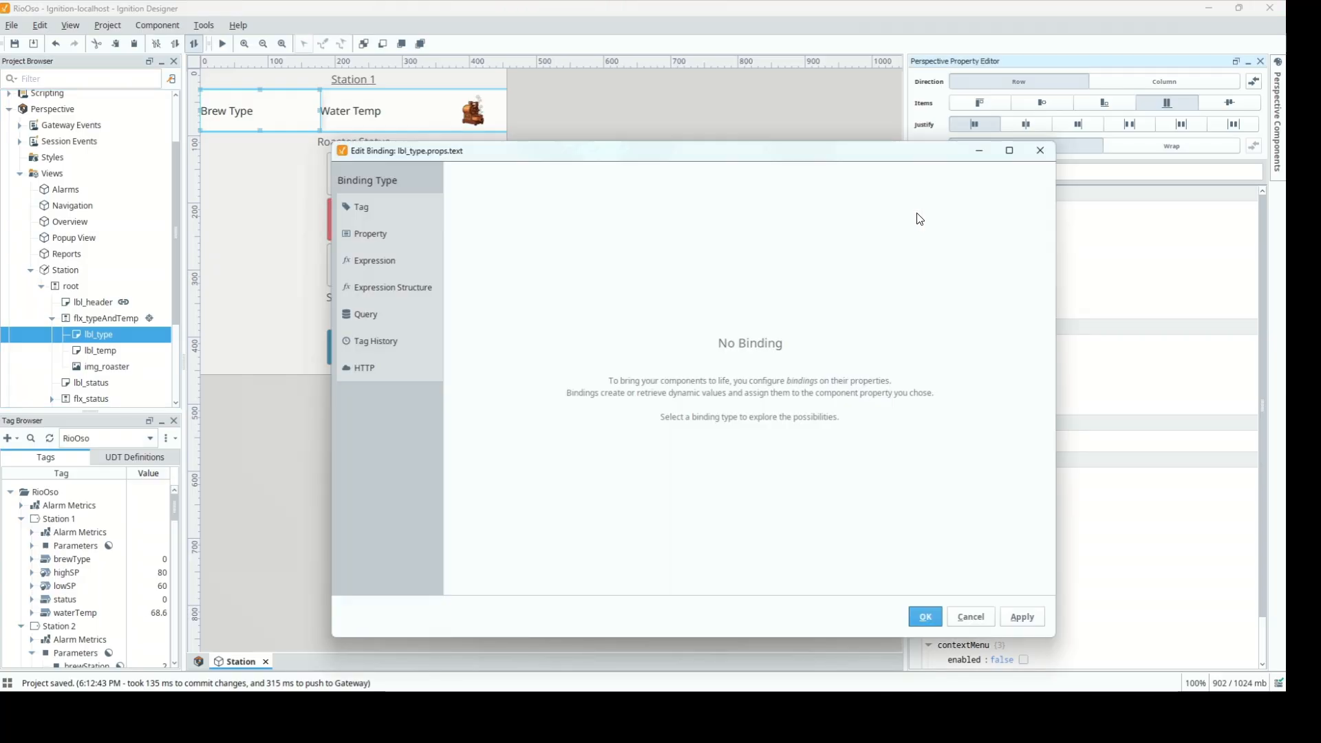
click(397, 266)
text(")
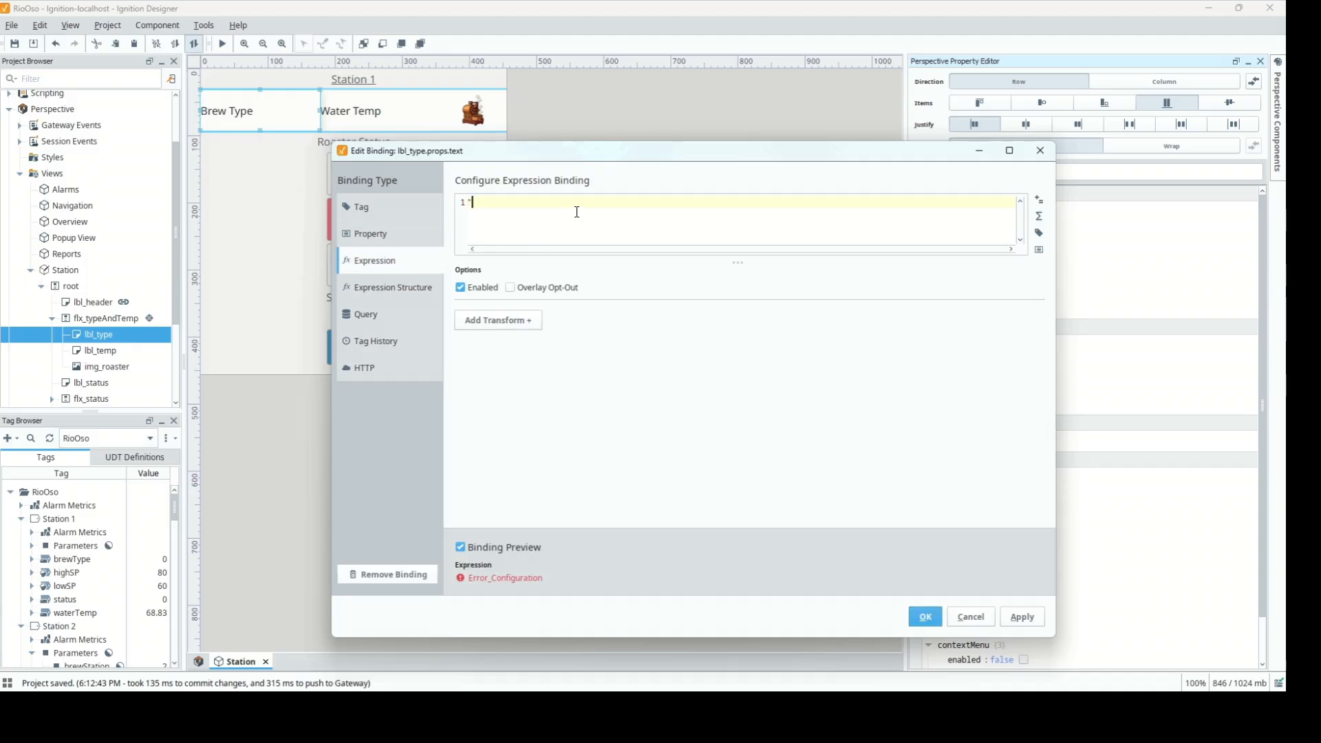
text(Brew Type:")
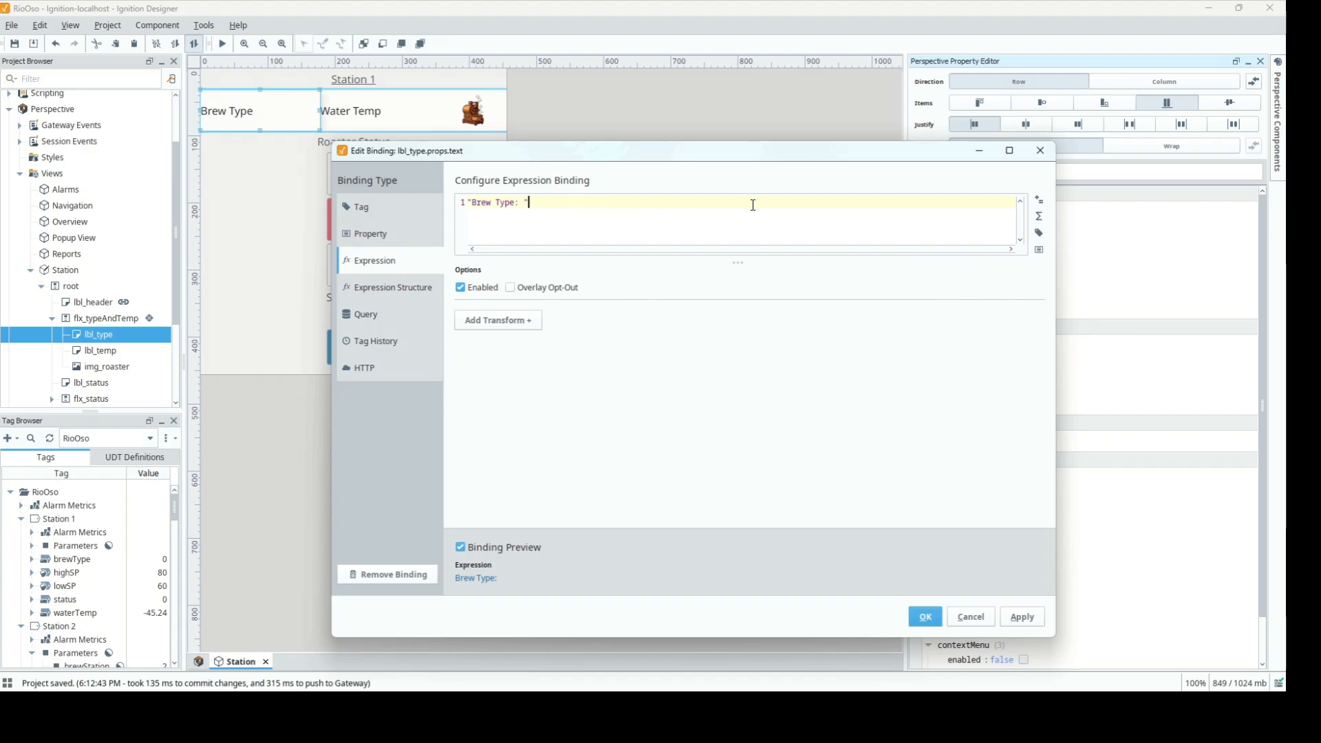
click(1039, 233)
click(1042, 268)
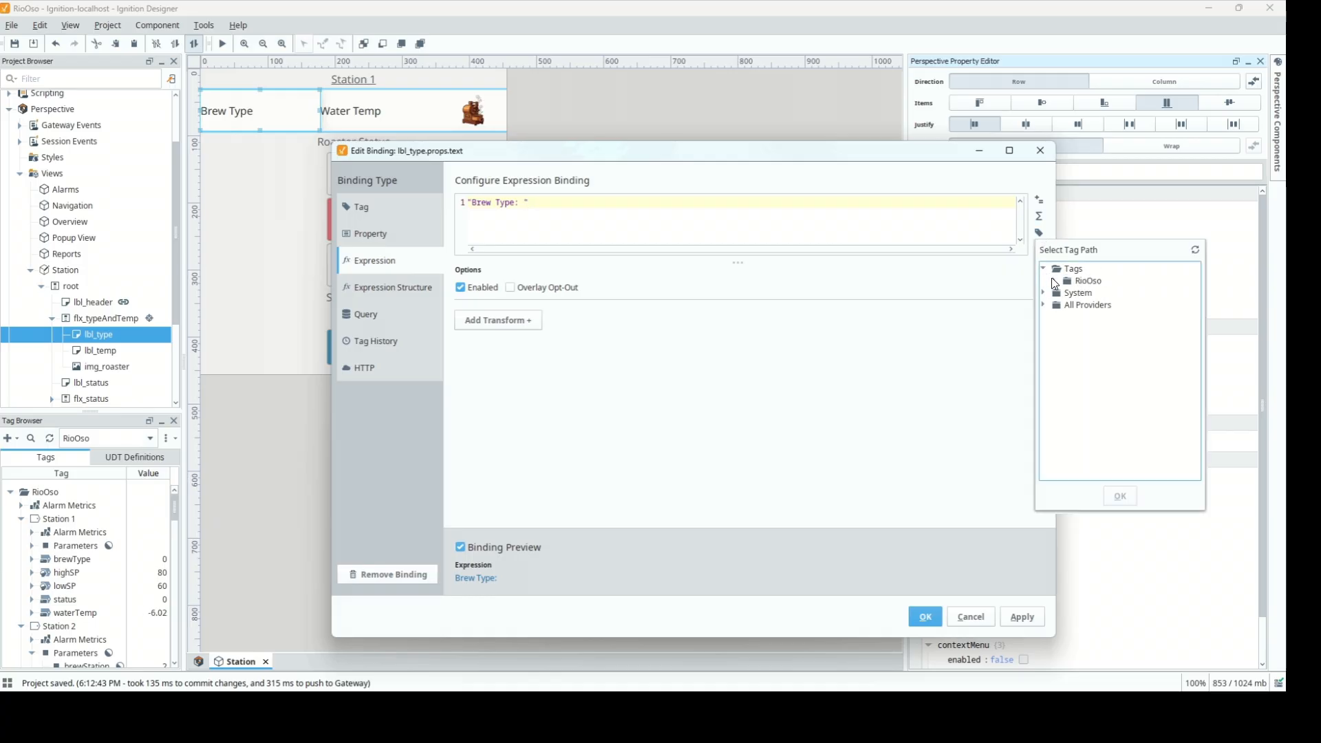
click(1053, 280)
click(1065, 305)
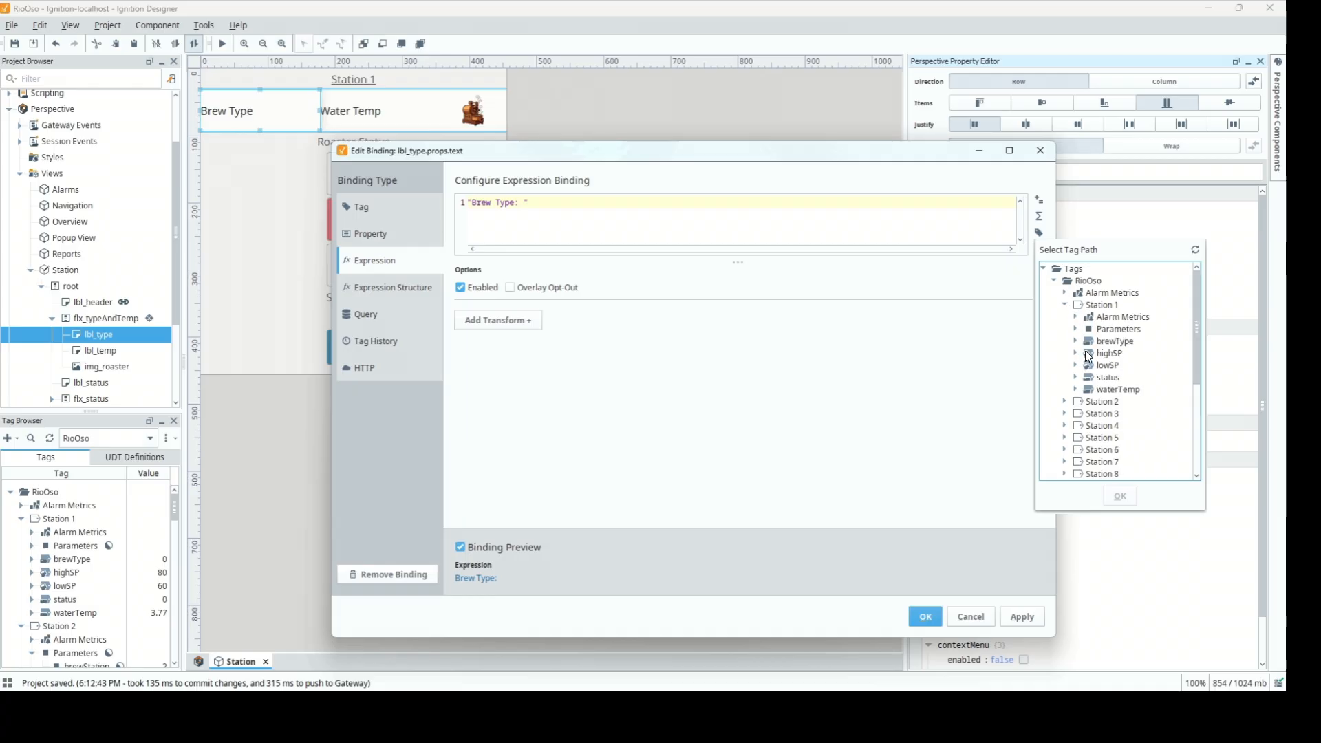
click(1104, 342)
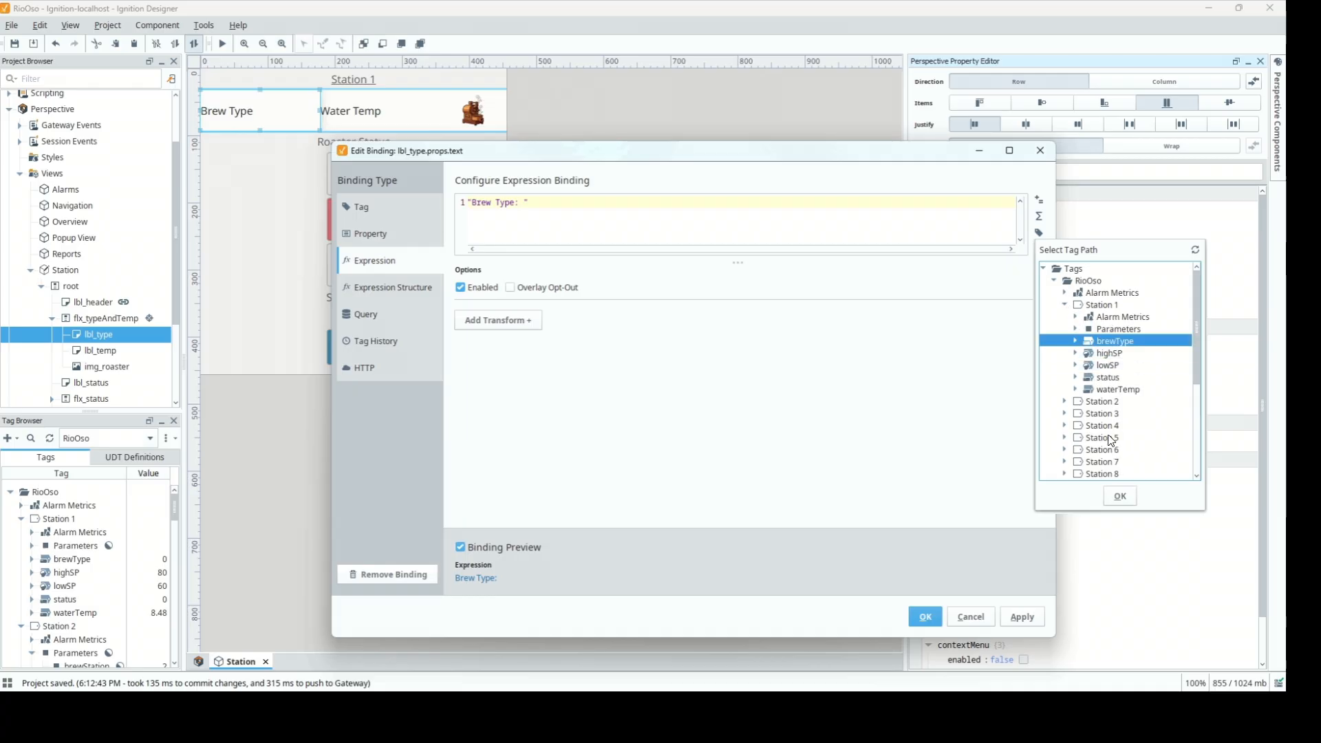
click(1120, 496)
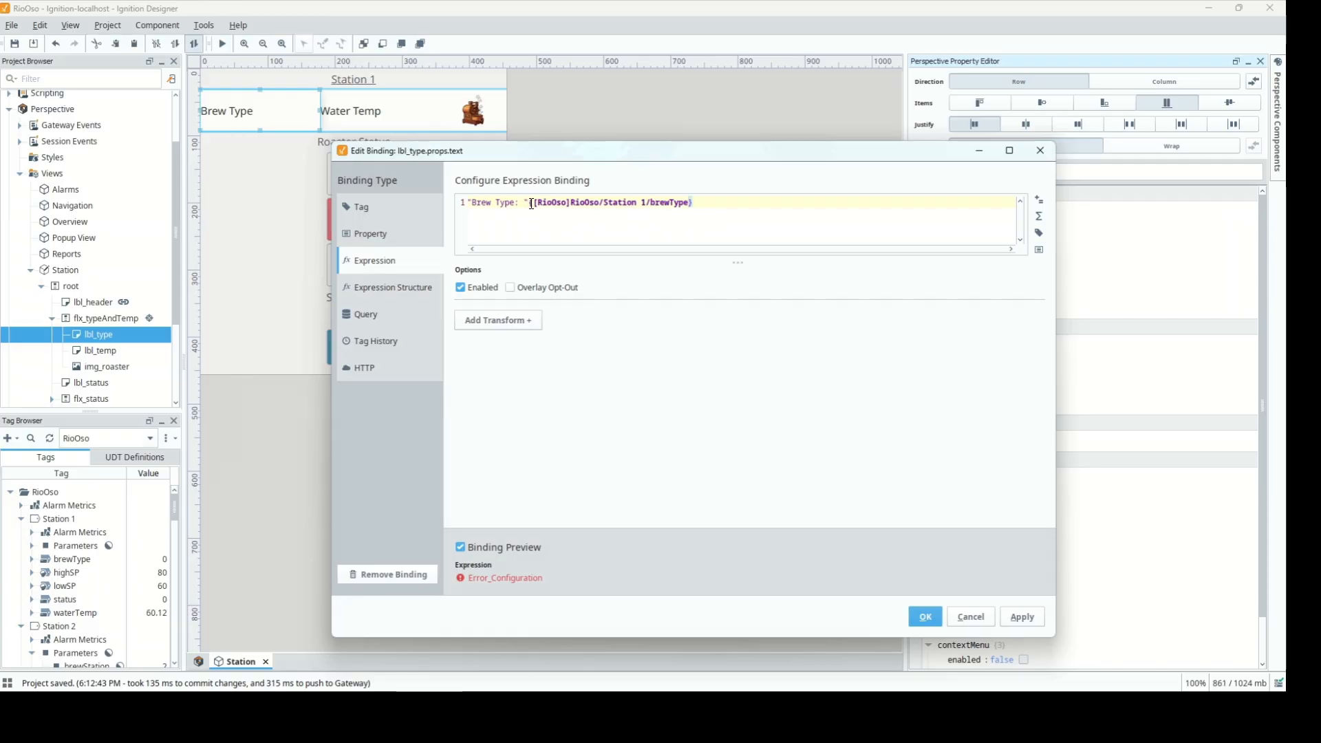
Wrap the path in tag(), replacing the station number with brewStation, to show "Brew Type: 0"
text(+)
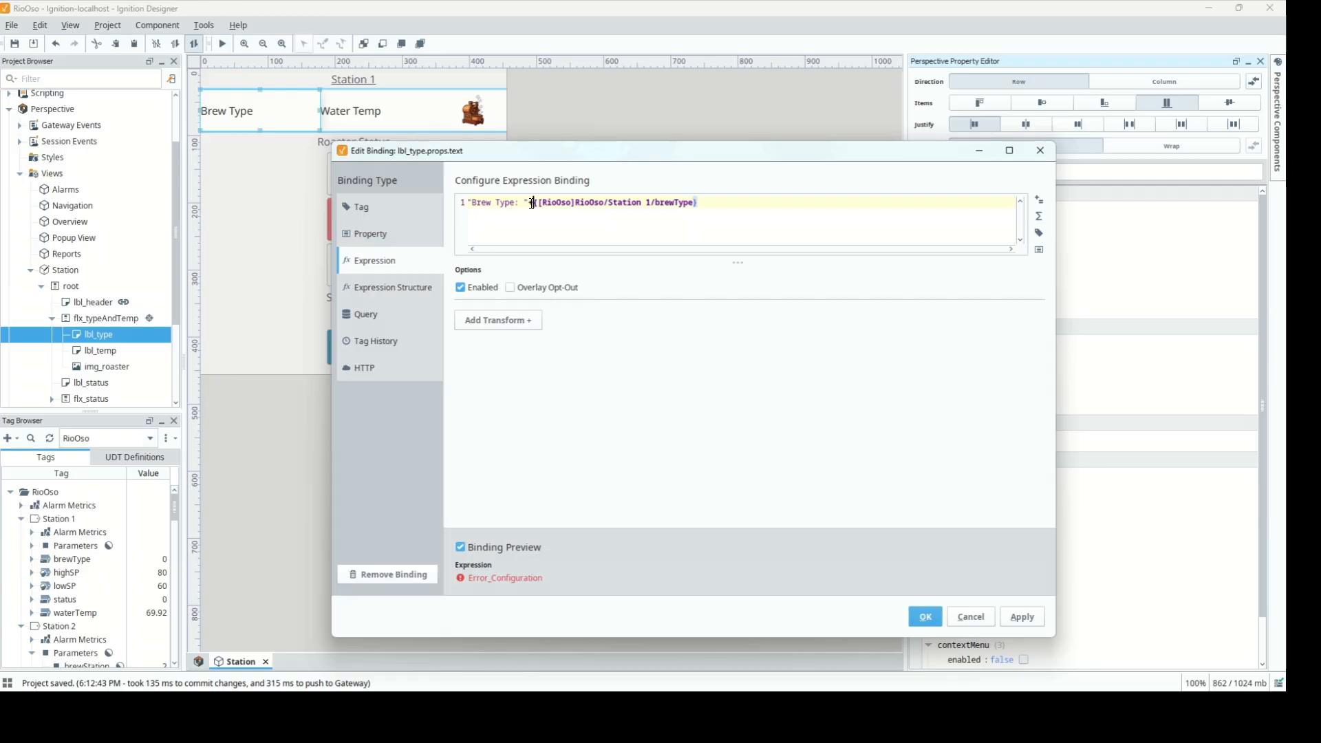
text(tag()
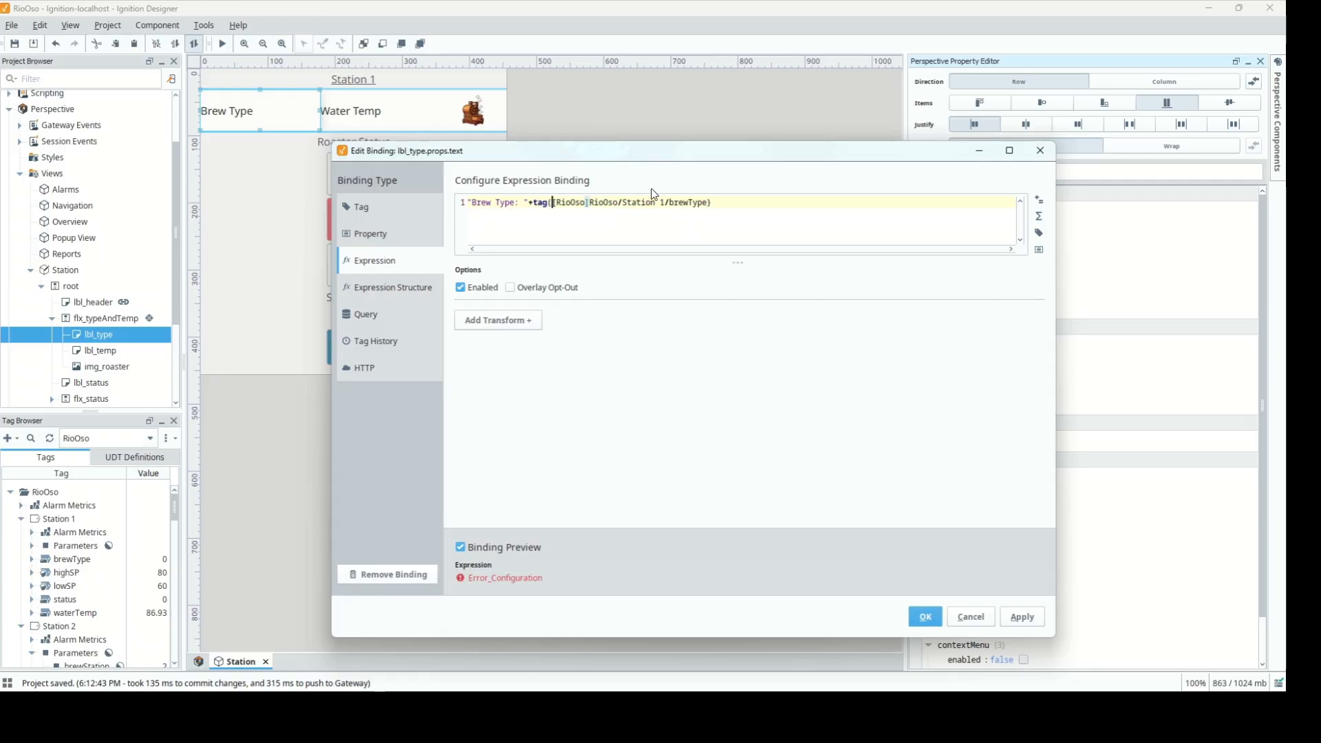
text(")
click(743, 204)
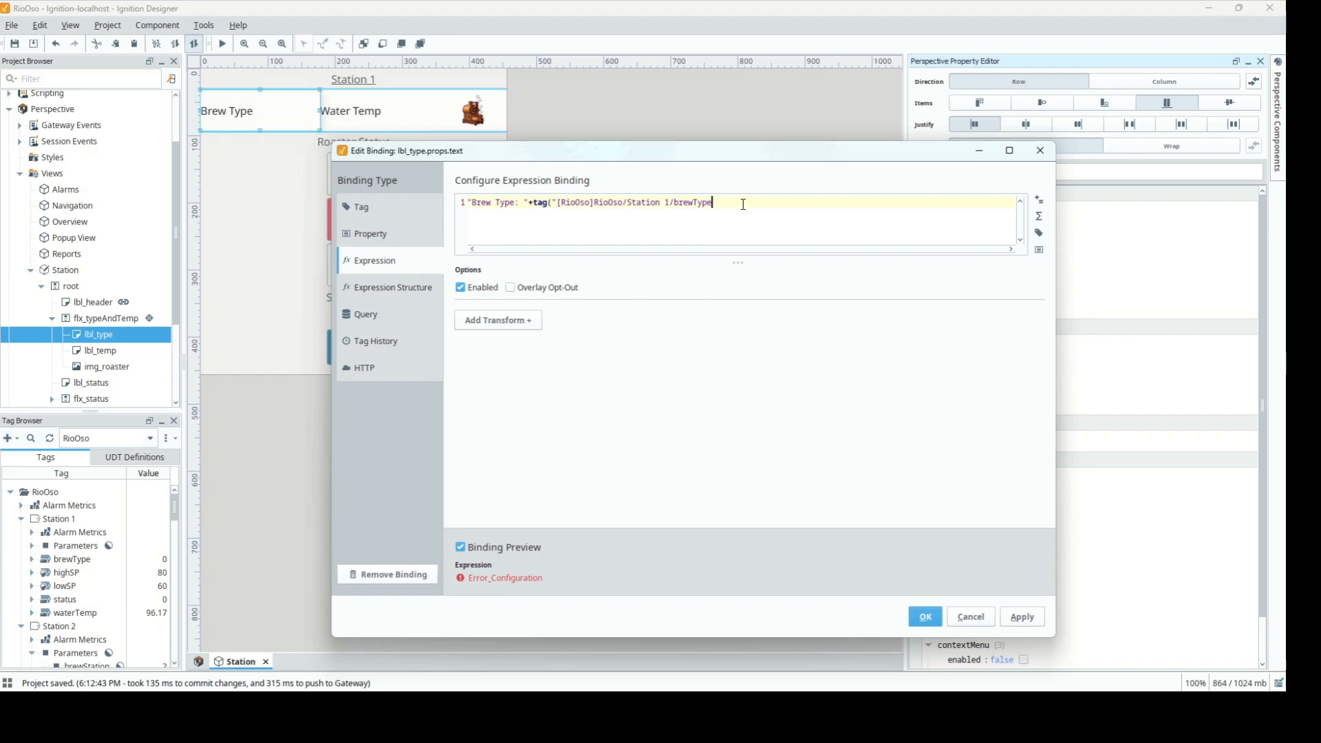
text())
key(BackSpace)
text("++")
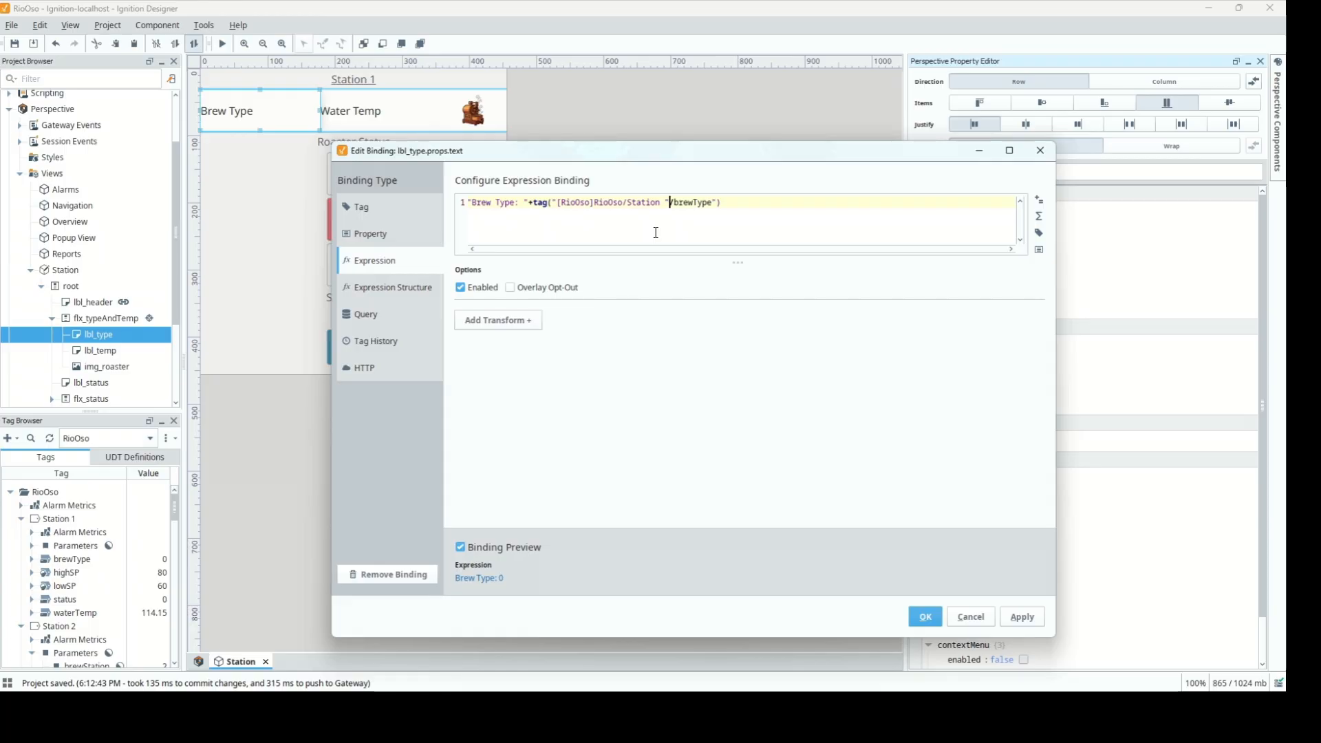
key(Left)
key(BackSpace)
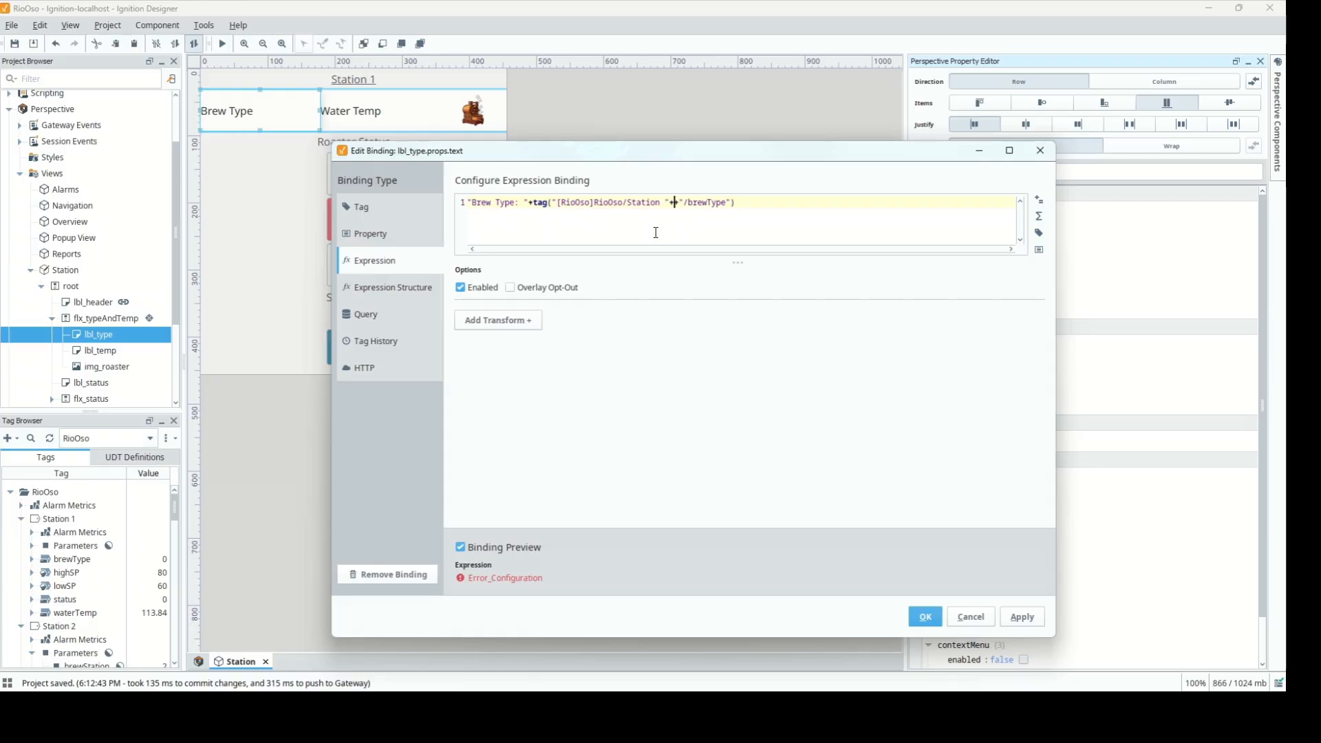
click(1039, 249)
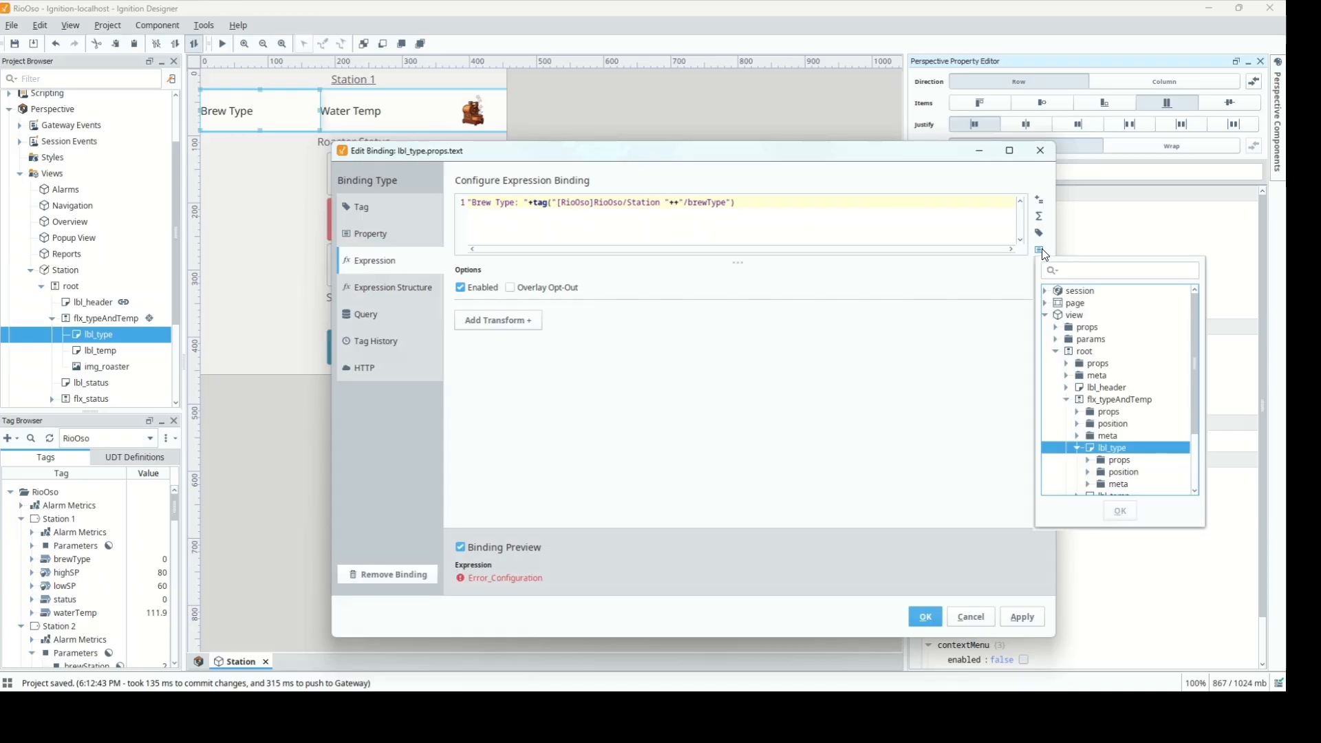
click(1056, 339)
click(1100, 352)
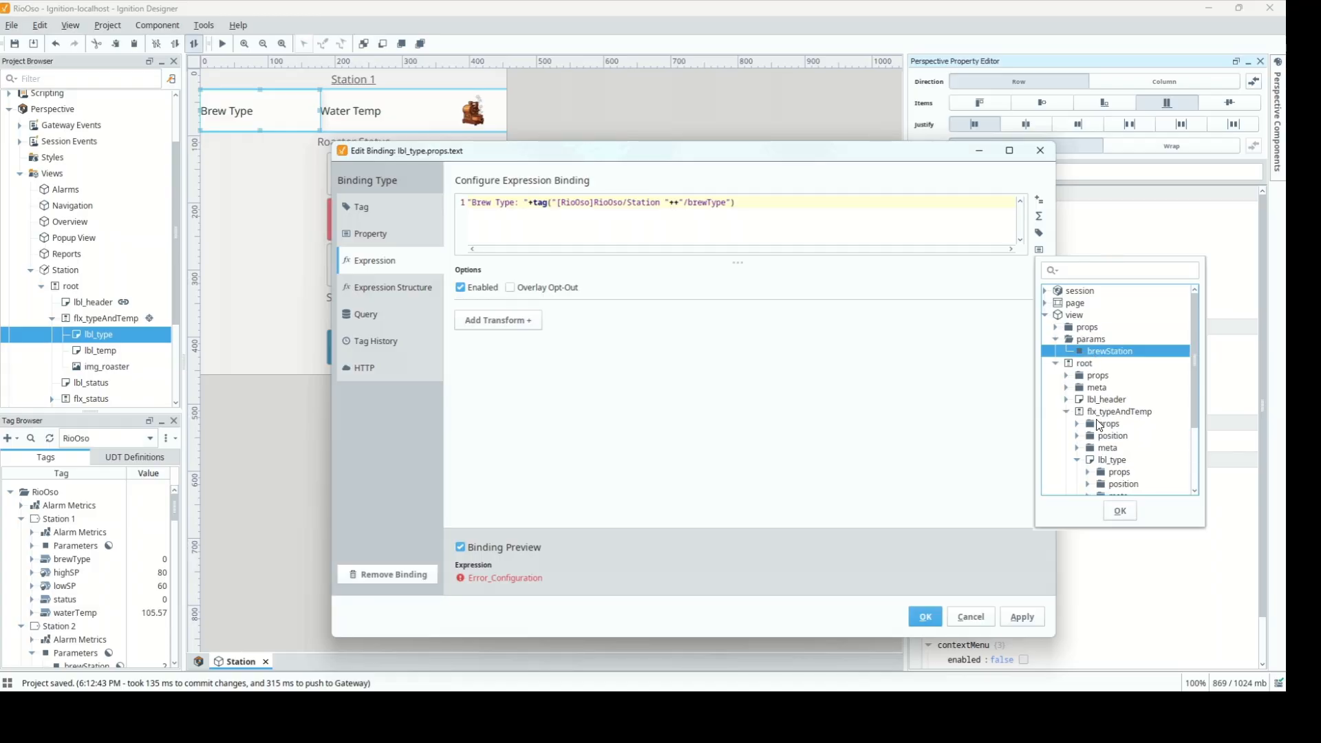
click(1119, 510)
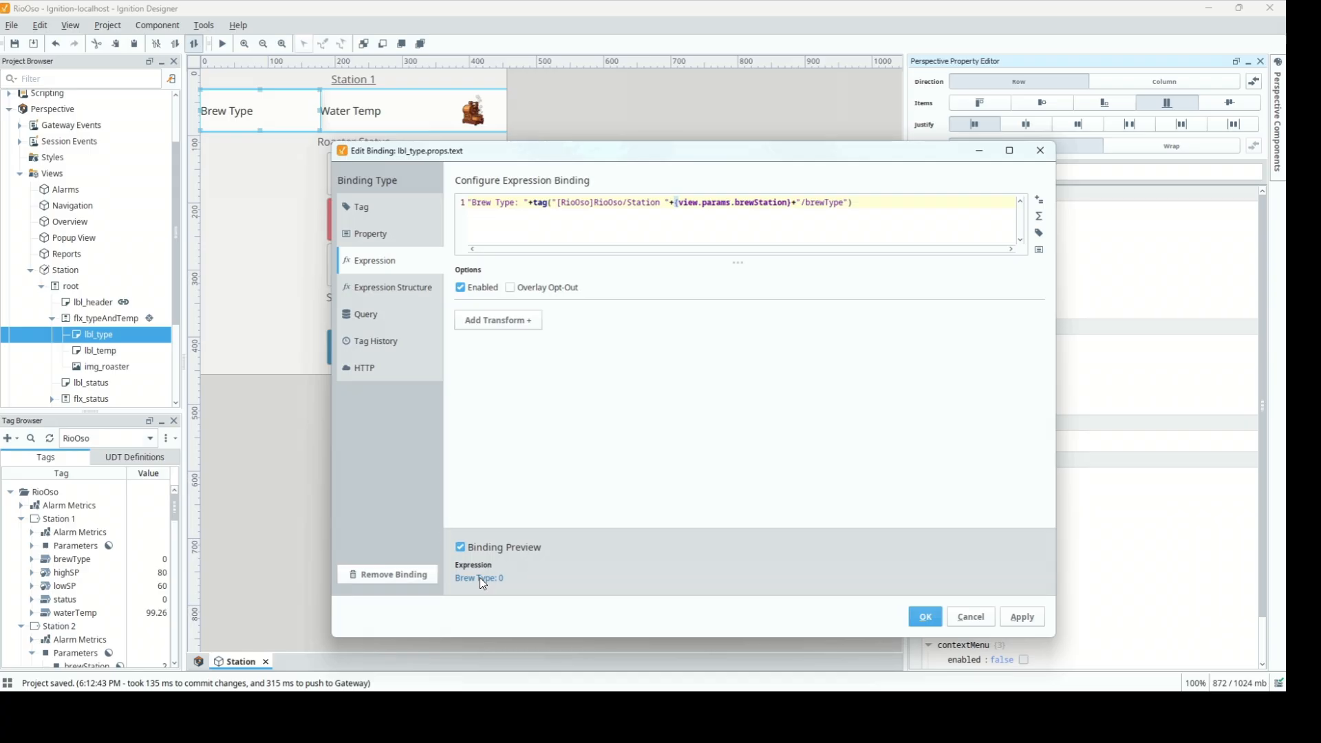
click(925, 617)
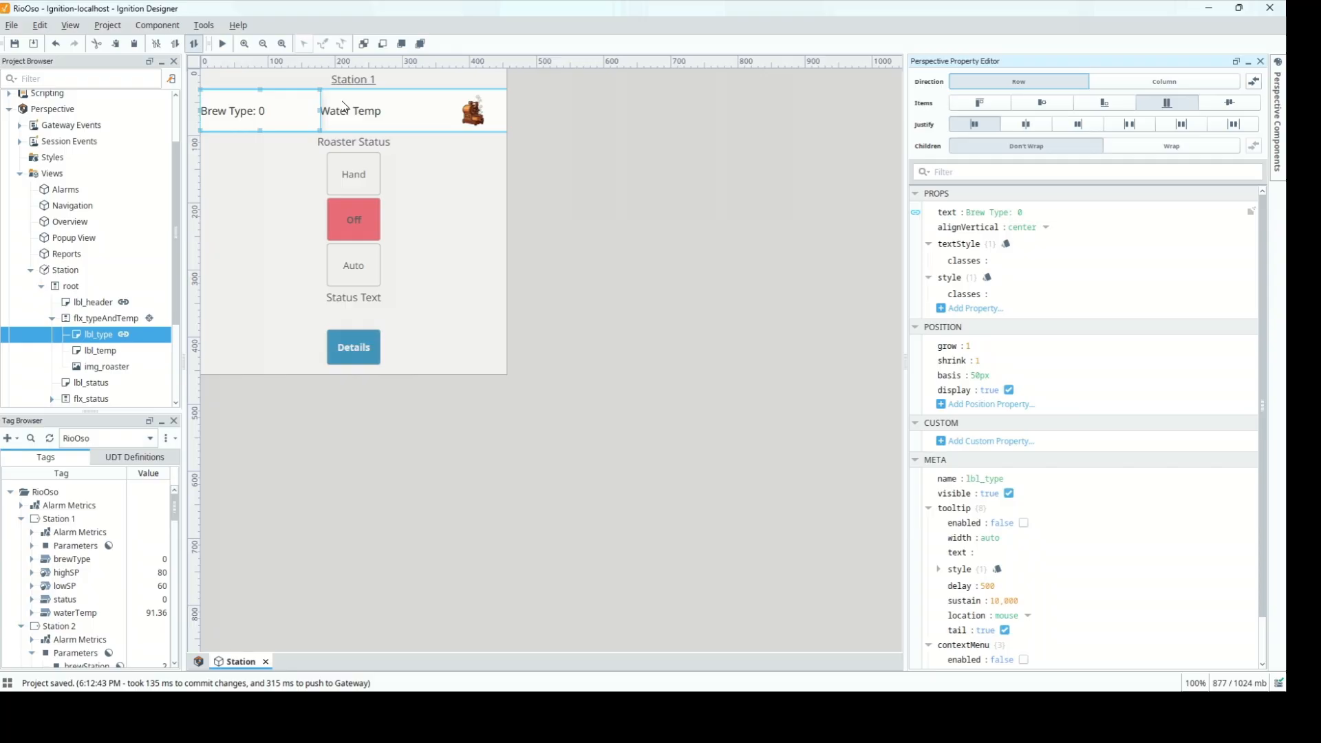
Start an expression binding on the Water Temp label with "Water Temp: "+ and Station 1's waterTemp path
click(356, 118)
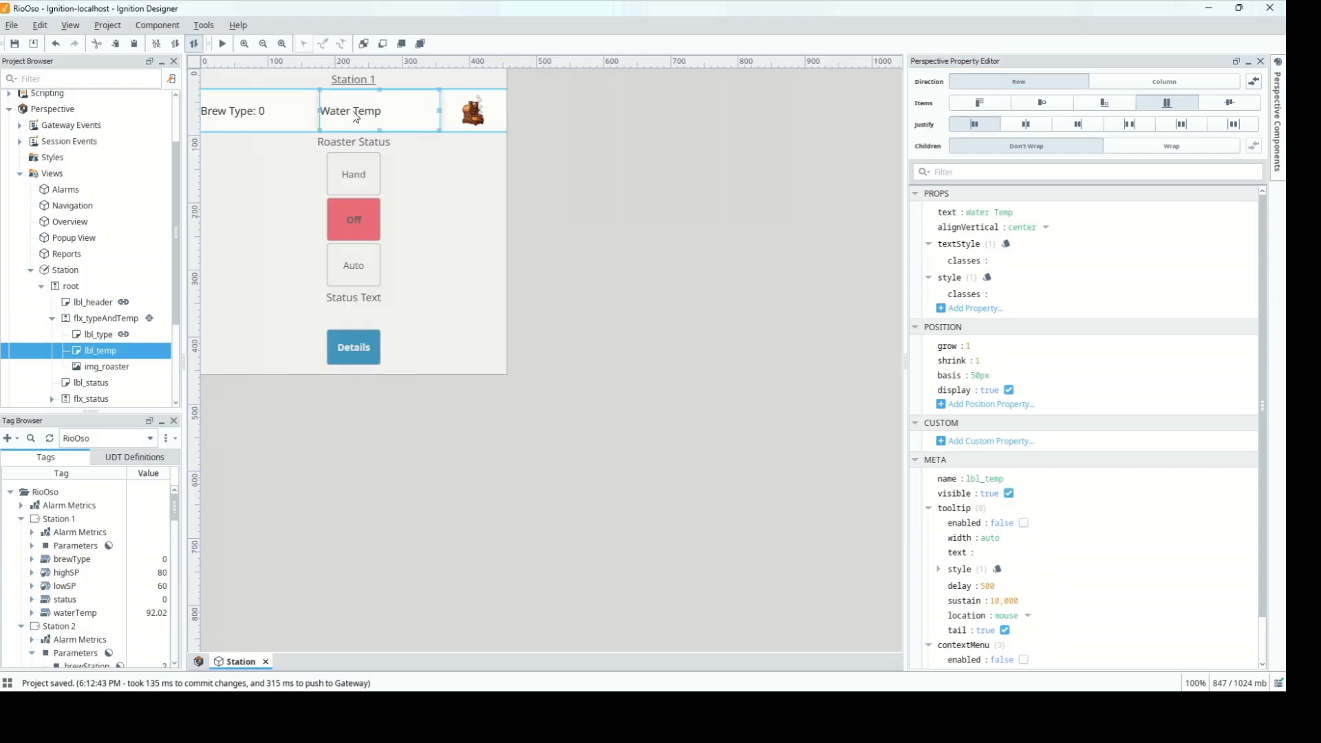
click(915, 214)
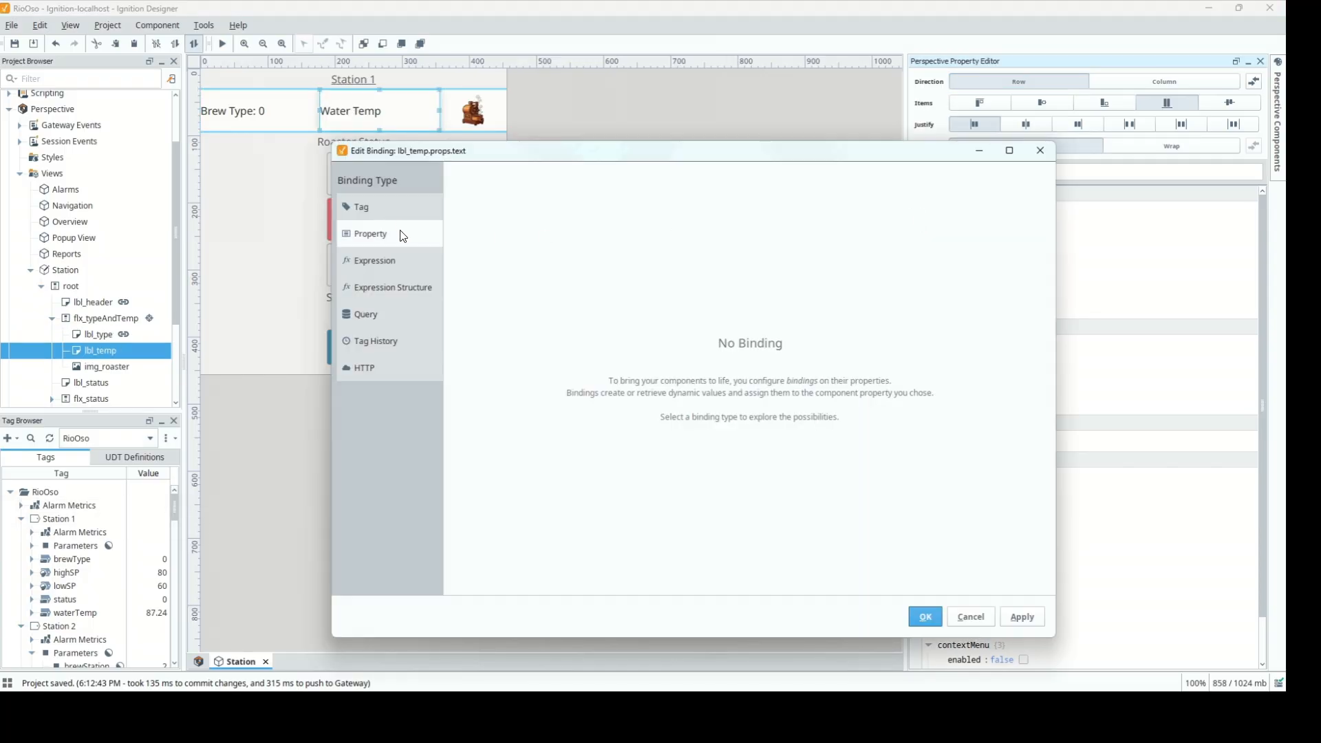
click(391, 261)
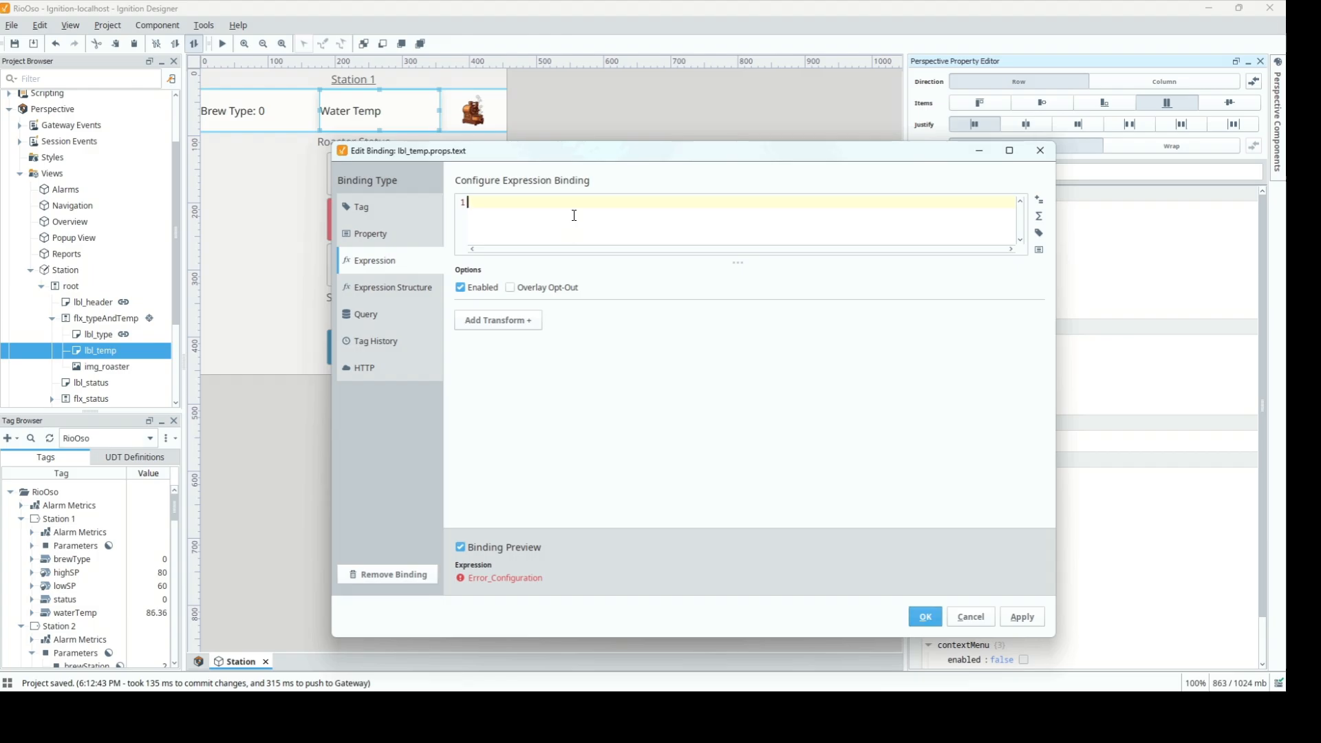
text("Water Temp: "+)
click(1038, 232)
click(1054, 281)
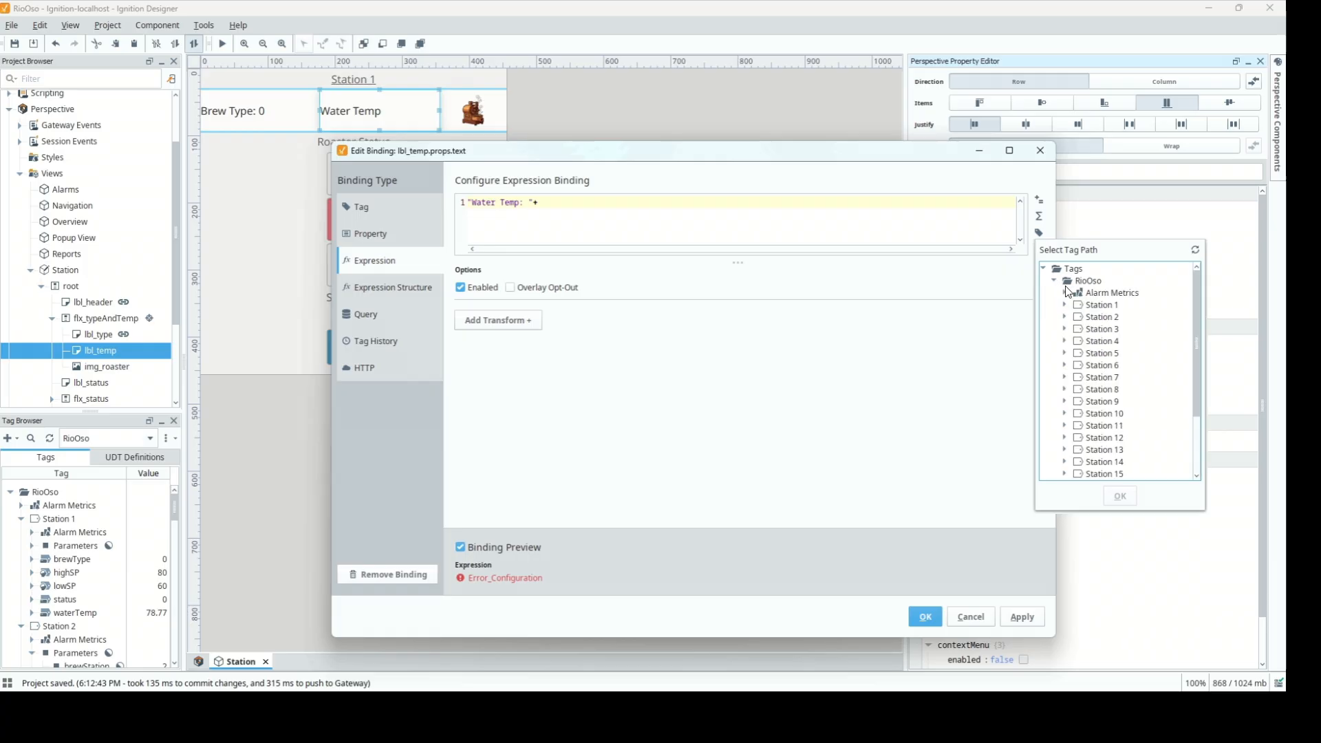
click(1065, 306)
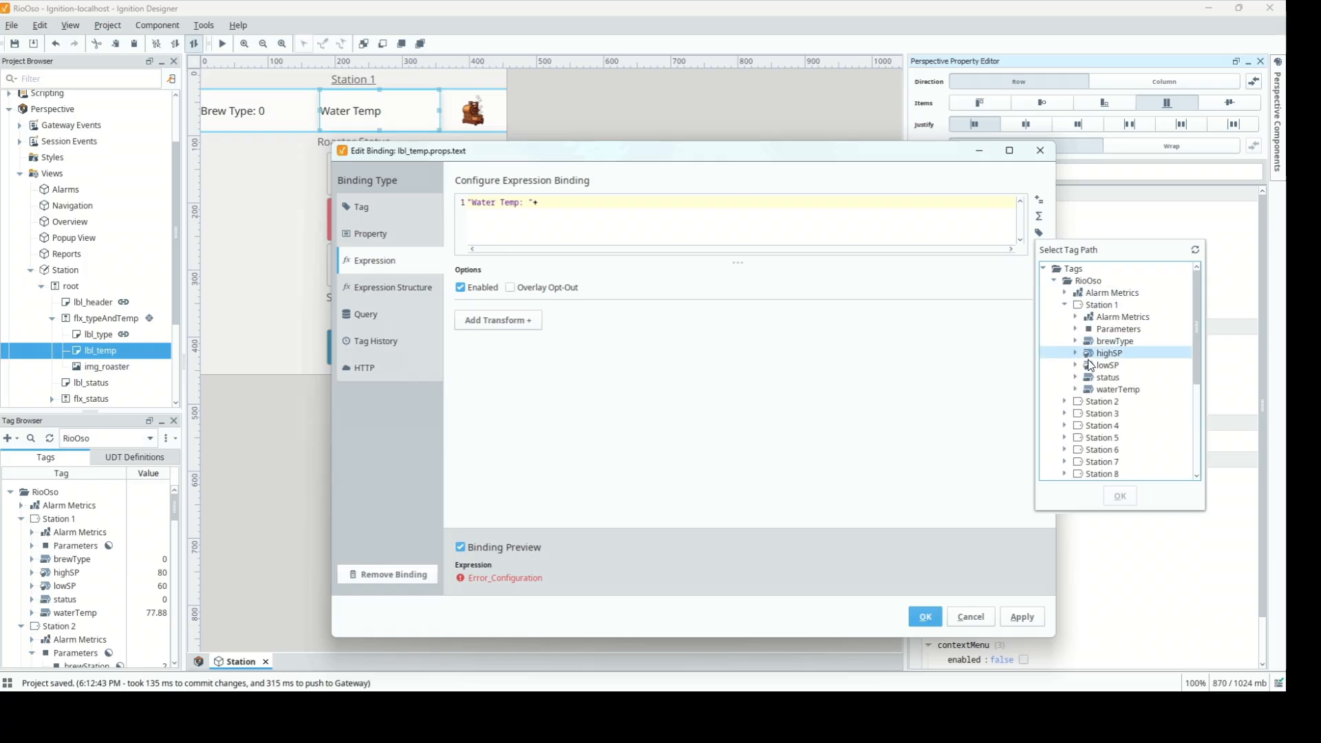
click(1099, 388)
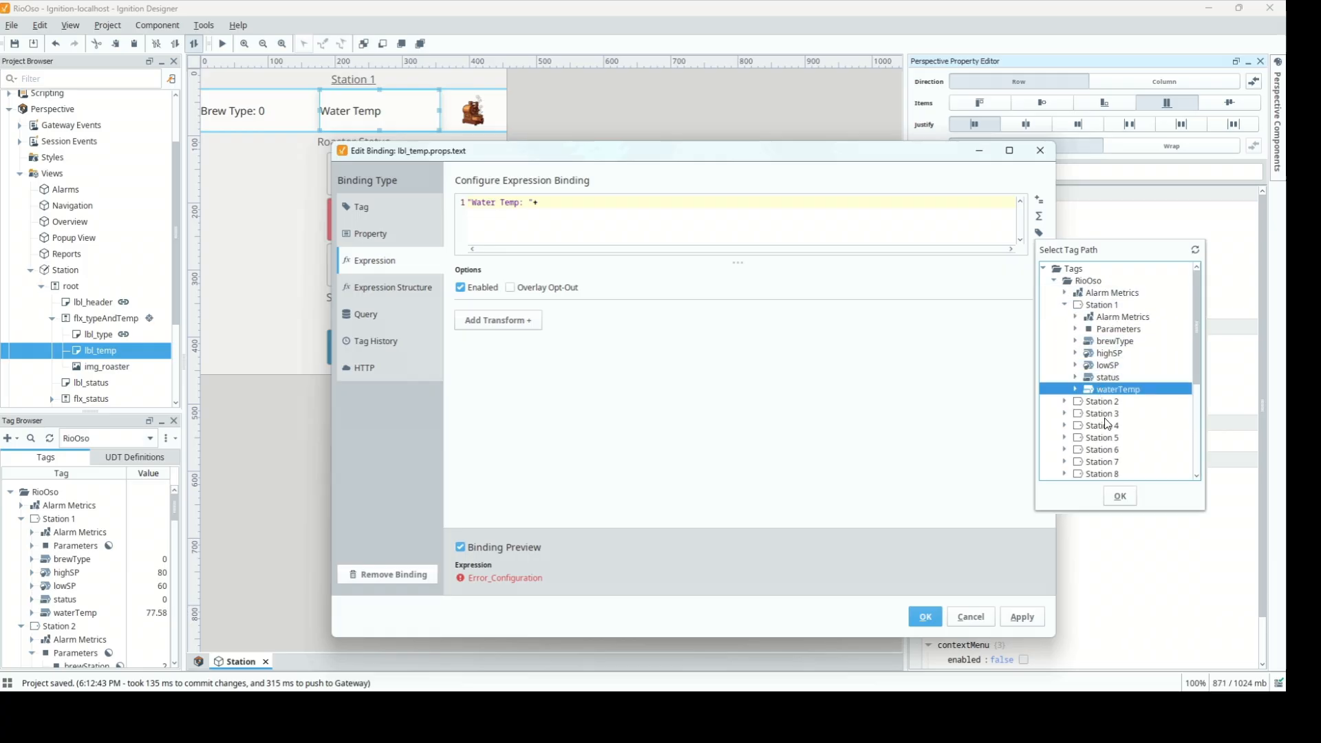
click(1119, 496)
Wrap the path in tag(), replacing the station number with {view.params.brewStation}, and save
click(538, 202)
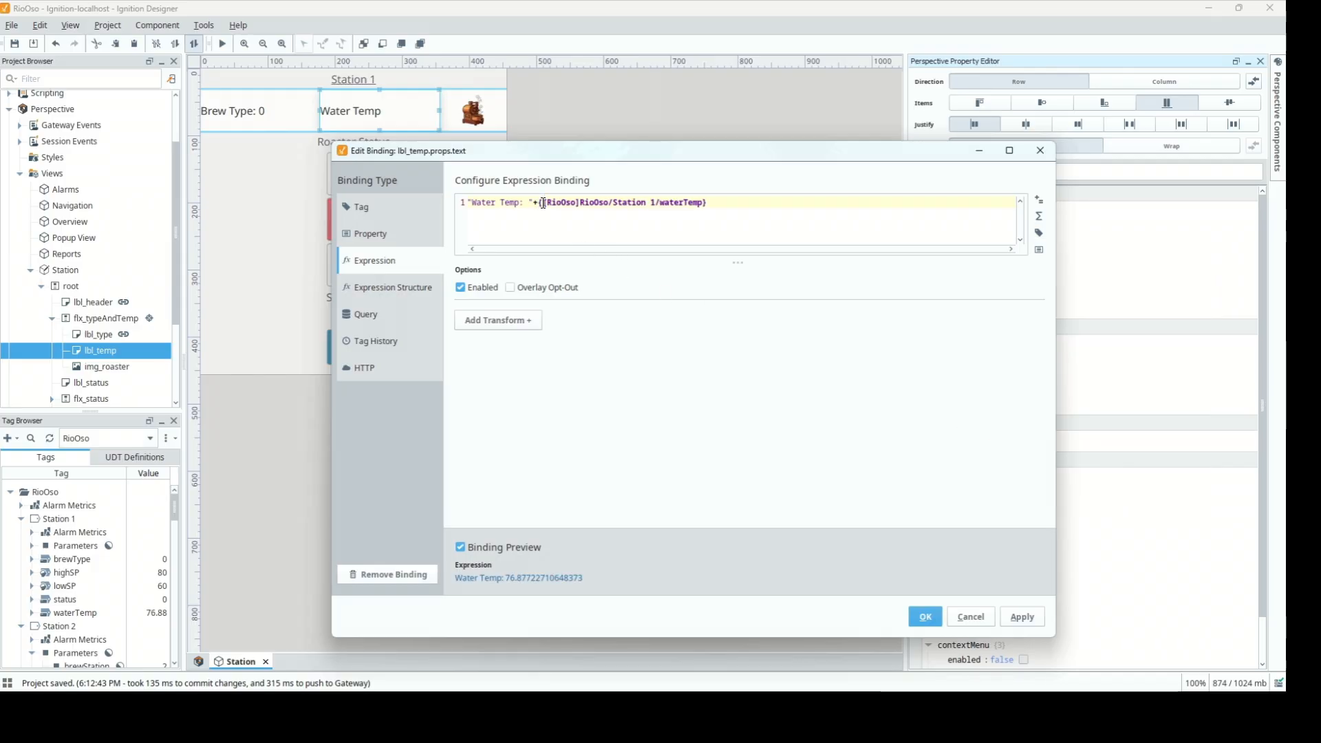
text(tag(")
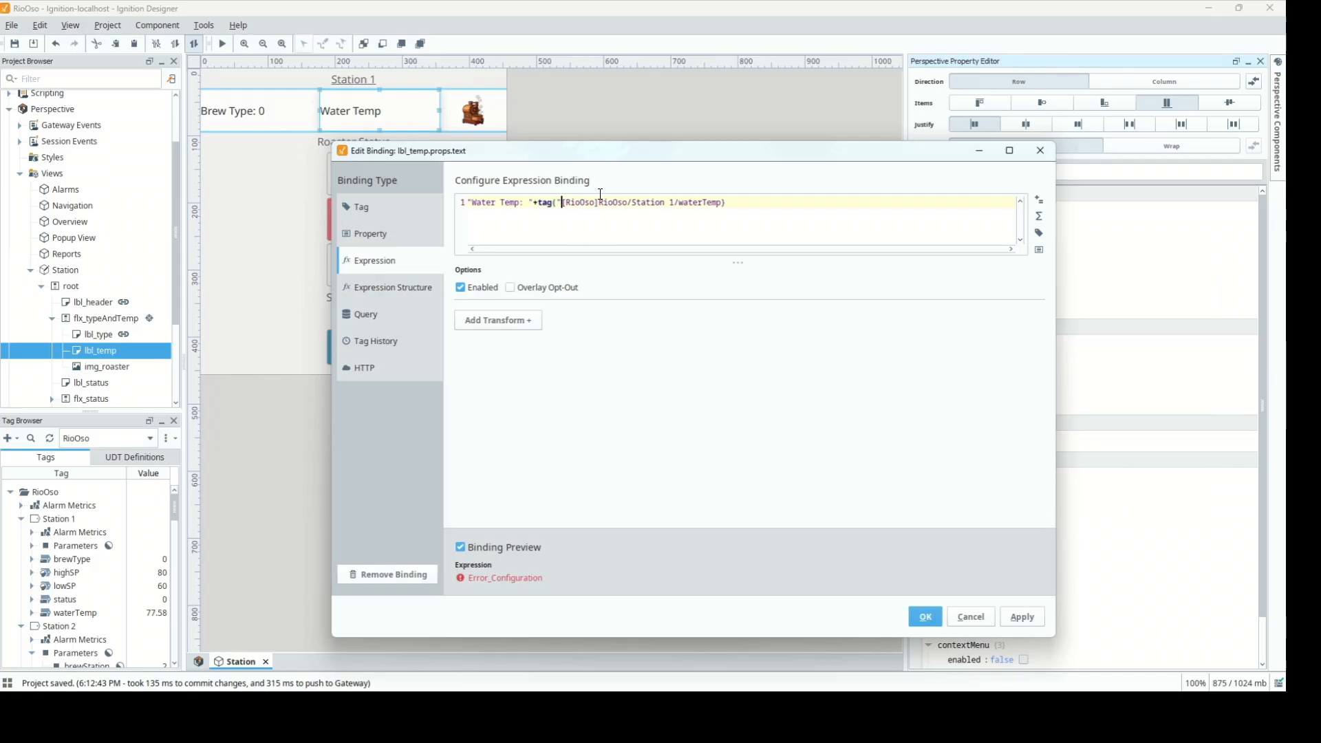
click(722, 204)
text(")
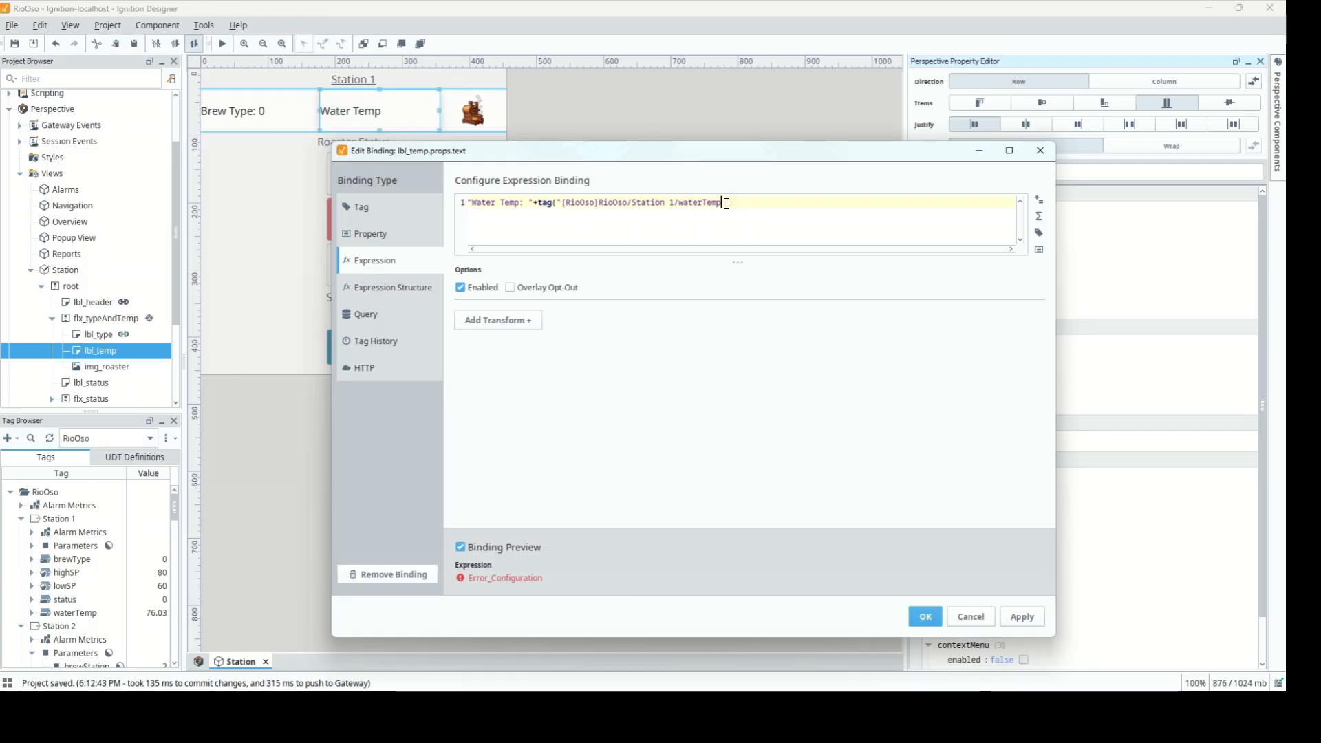
text())
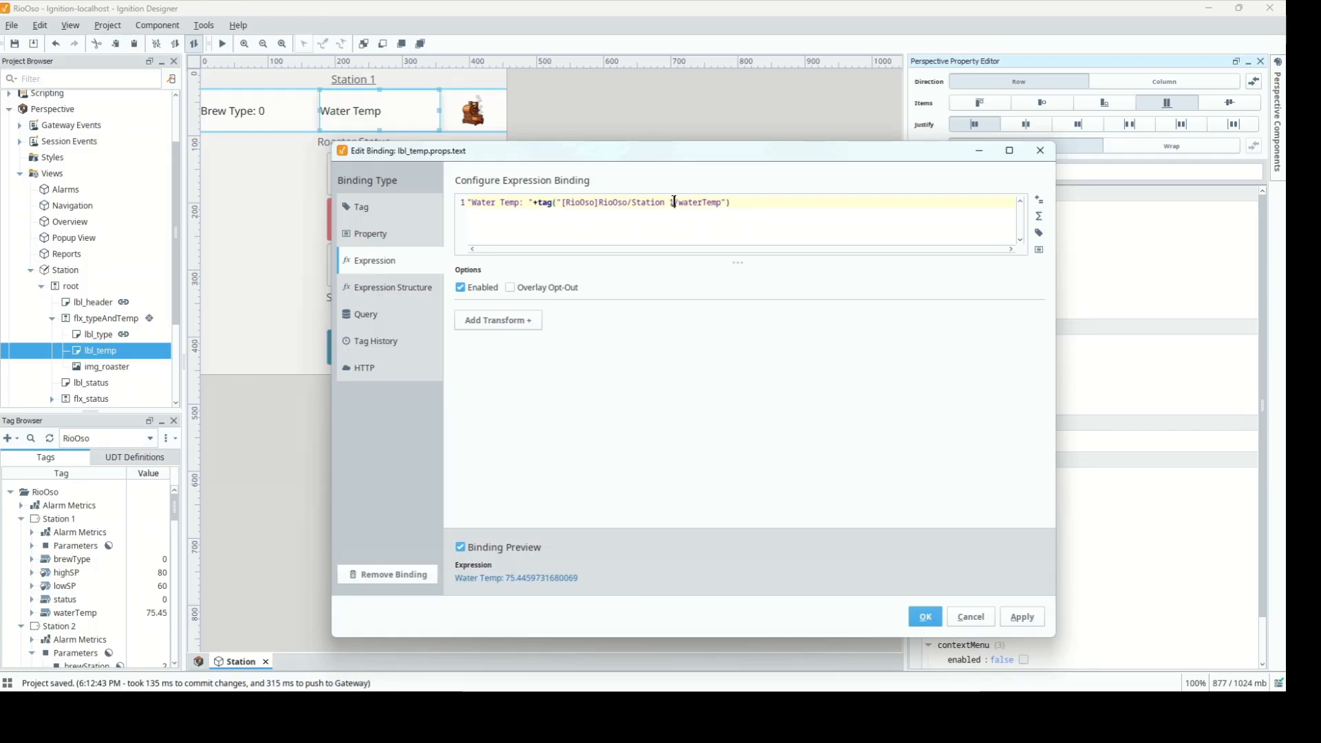
key(BackSpace)
text("+)
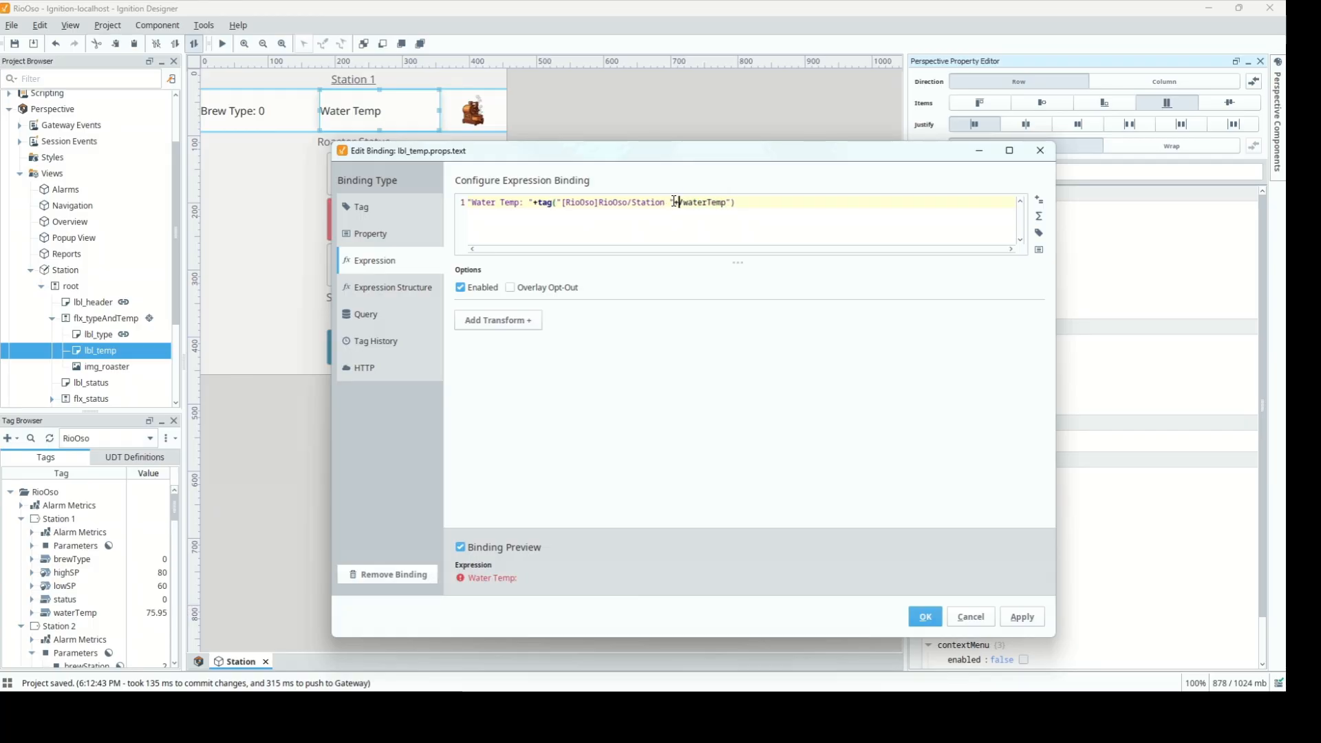
text(+")
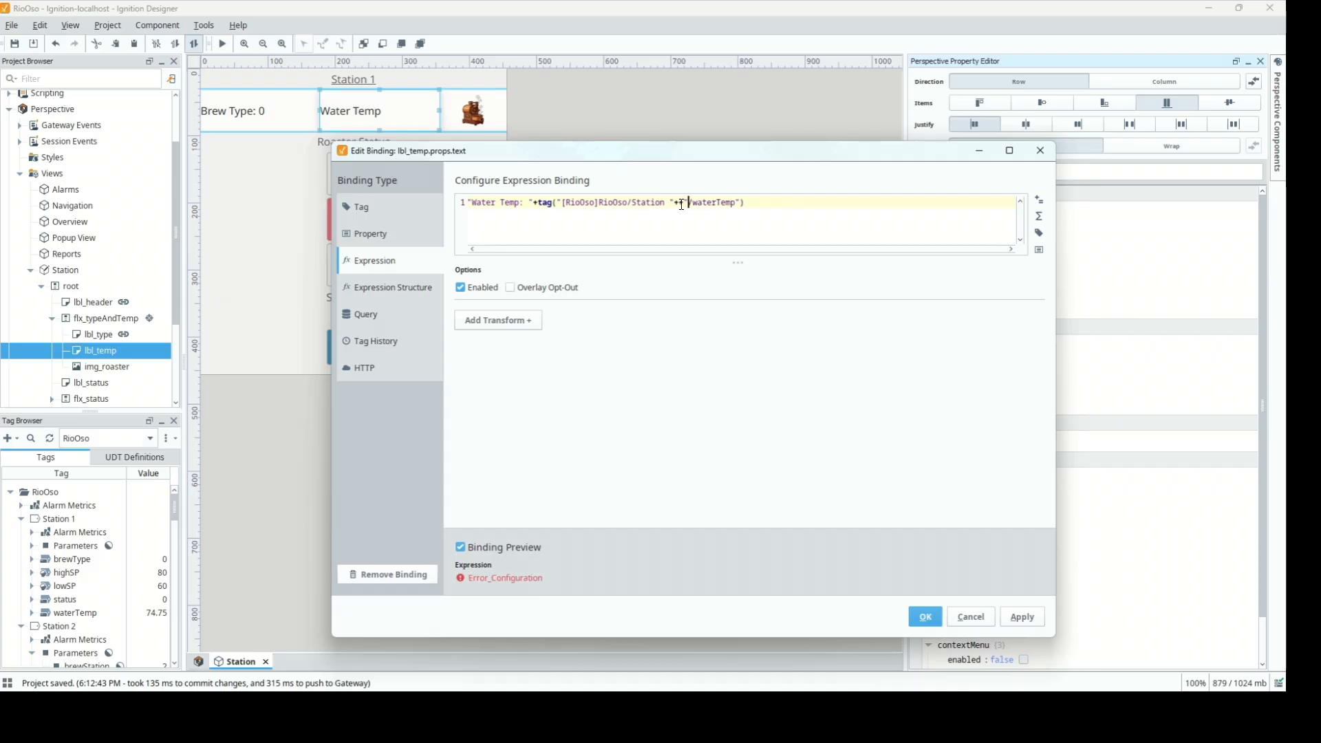
click(1039, 250)
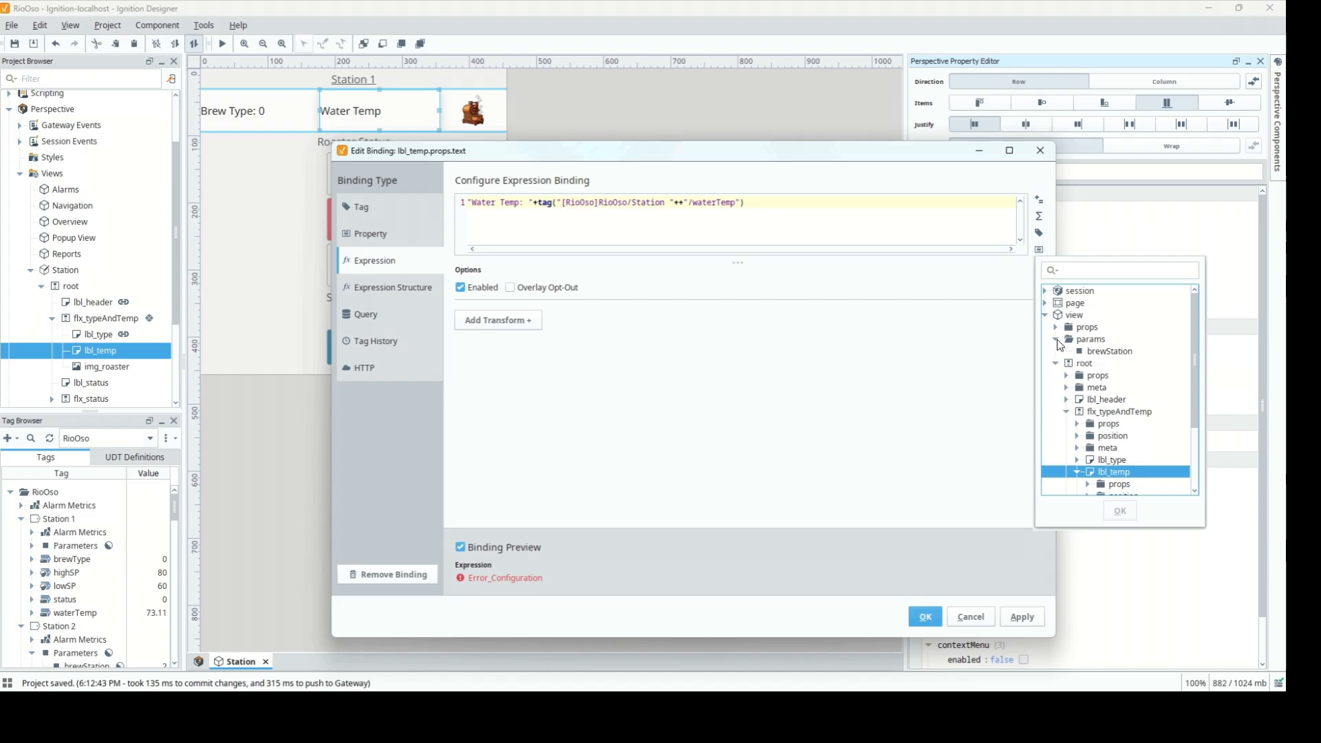
click(1084, 351)
click(1120, 511)
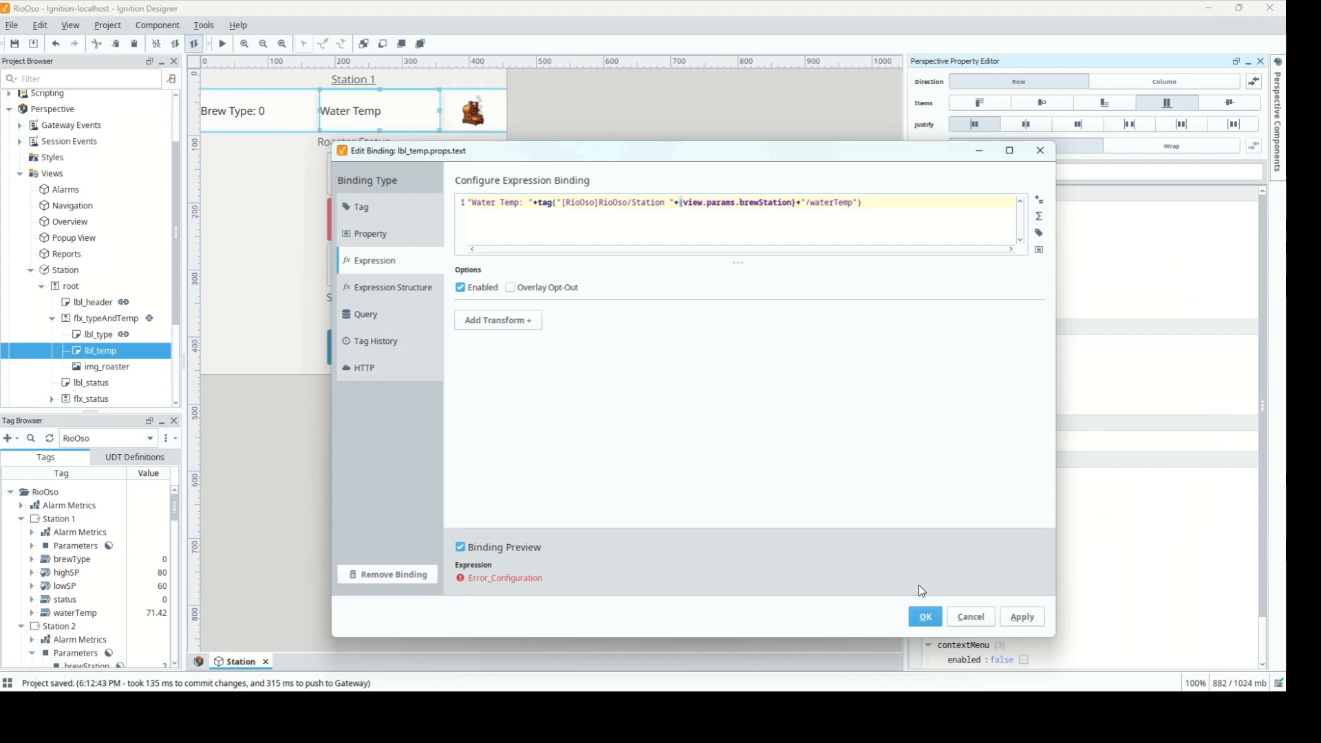
click(923, 617)
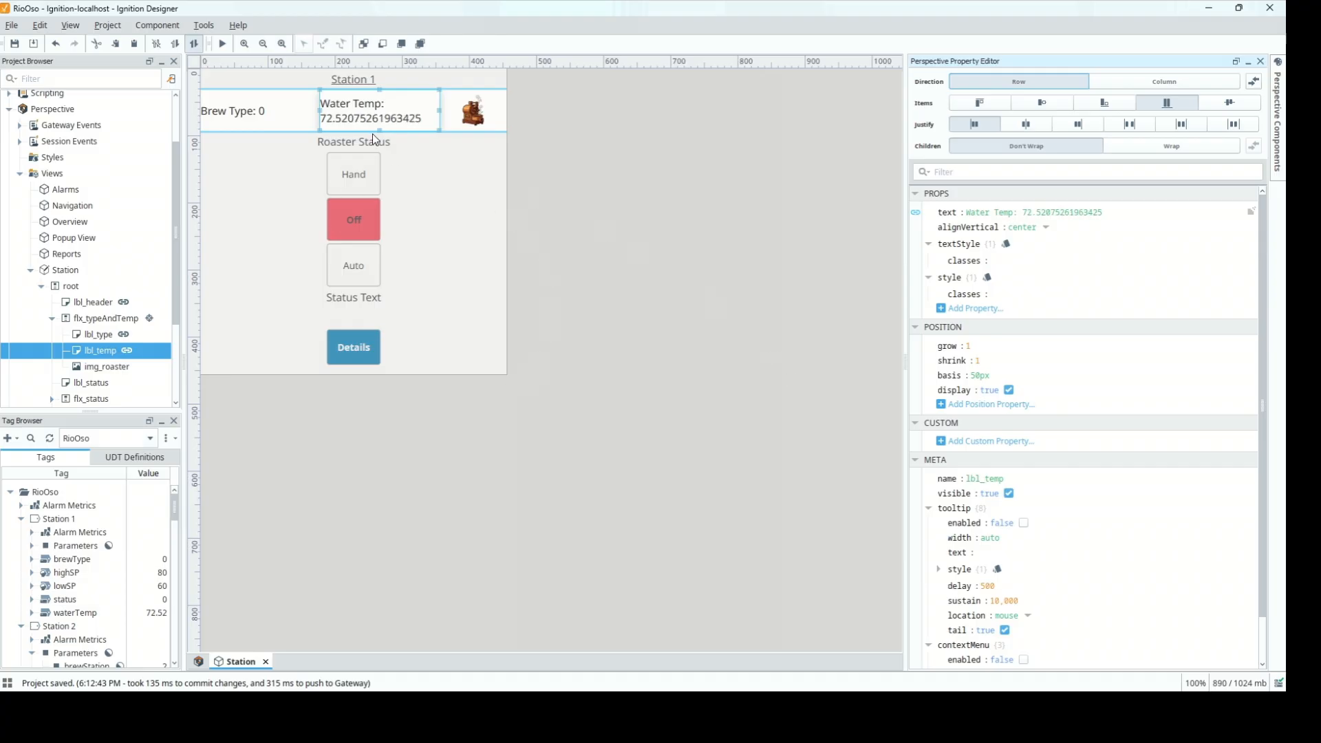
Wrap the water temperature tag() call in round(..., 2) for two decimals
click(916, 213)
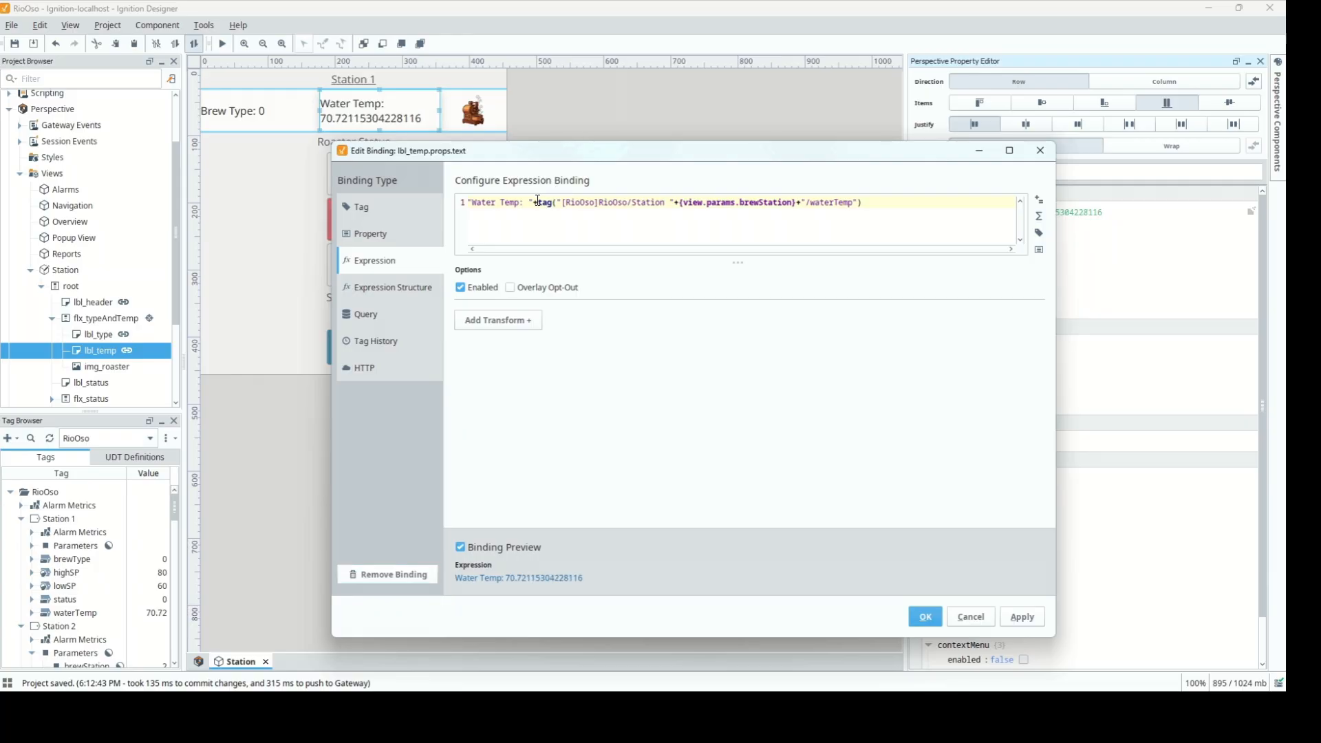
text(round()
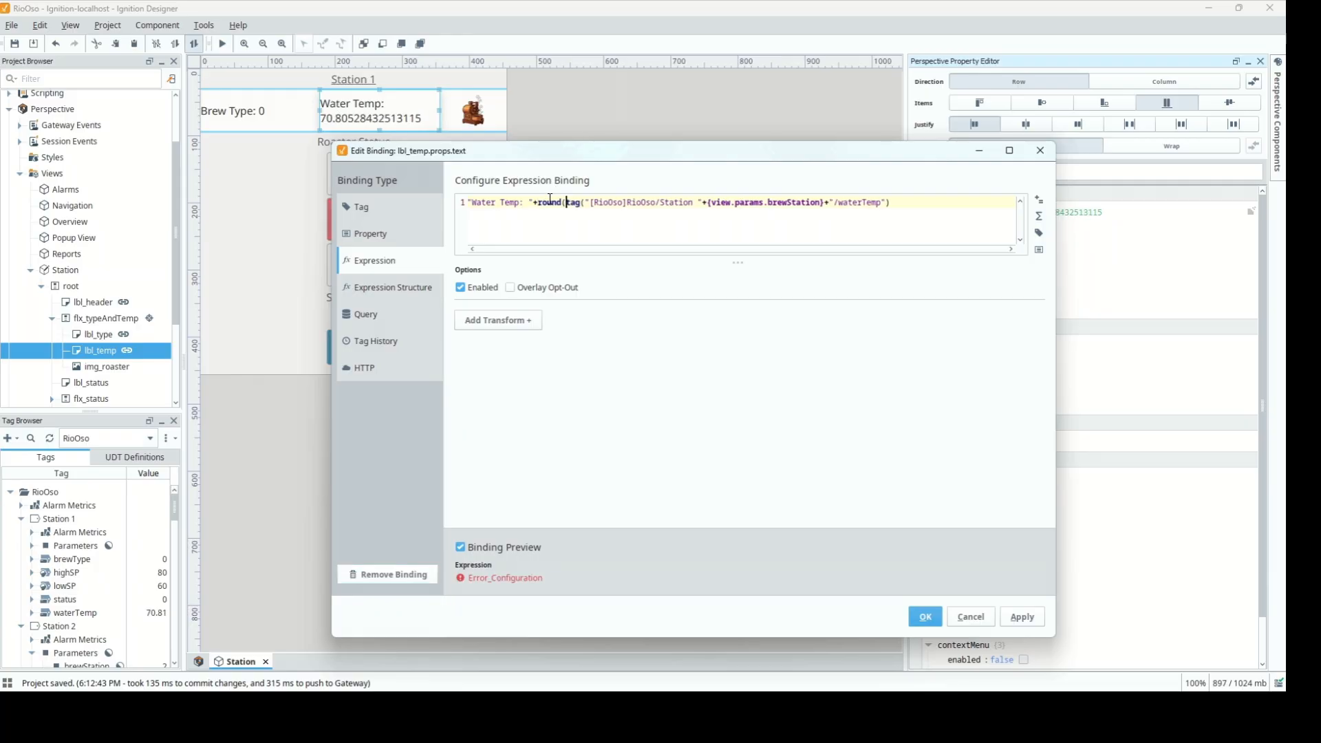
click(892, 209)
text(),2))
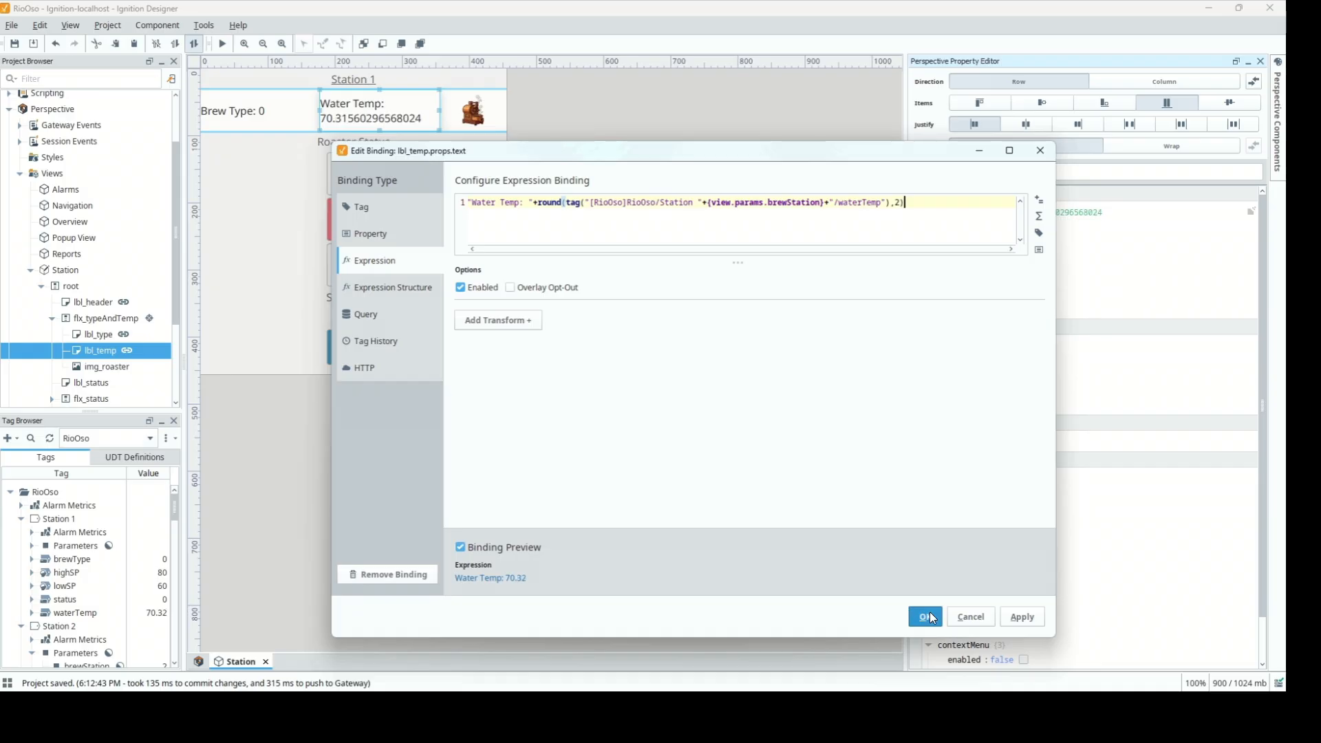
click(930, 617)
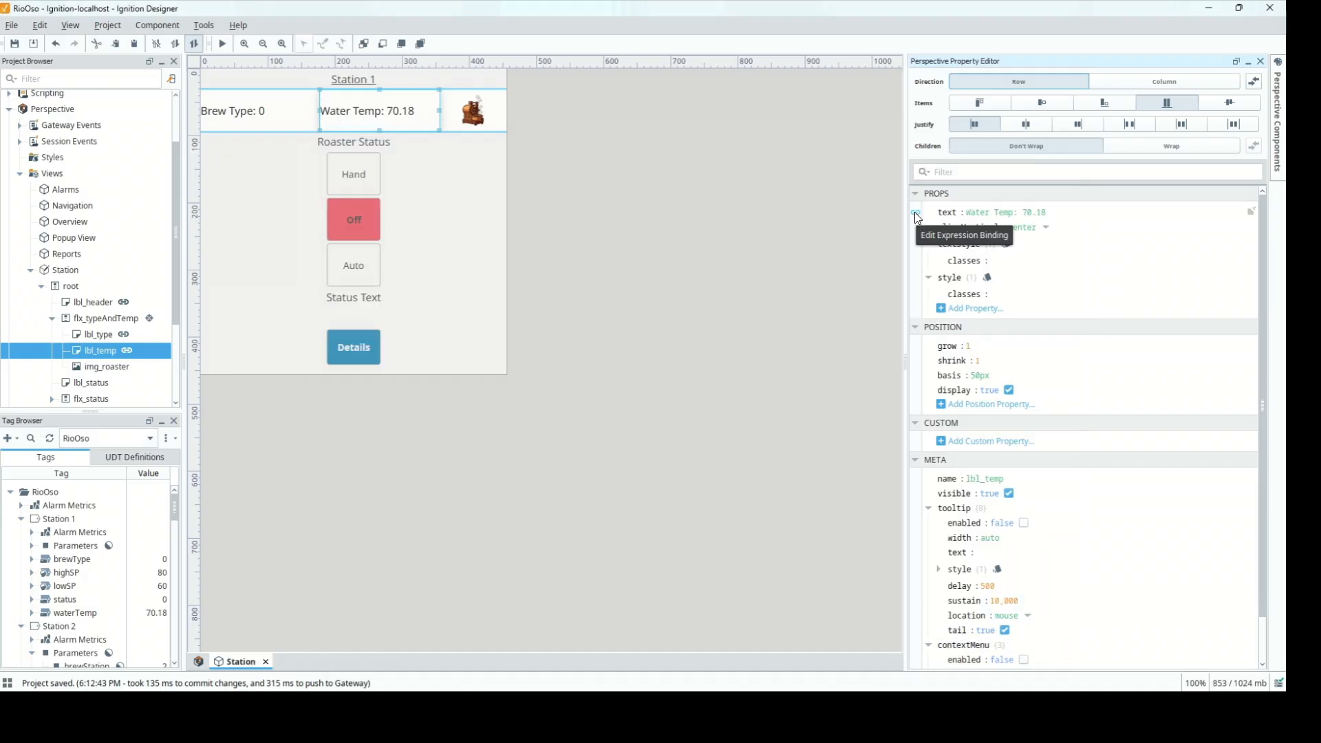
Append +" F" to the expression so the label reads "Water Temp: 71.3 F"
click(915, 213)
click(915, 202)
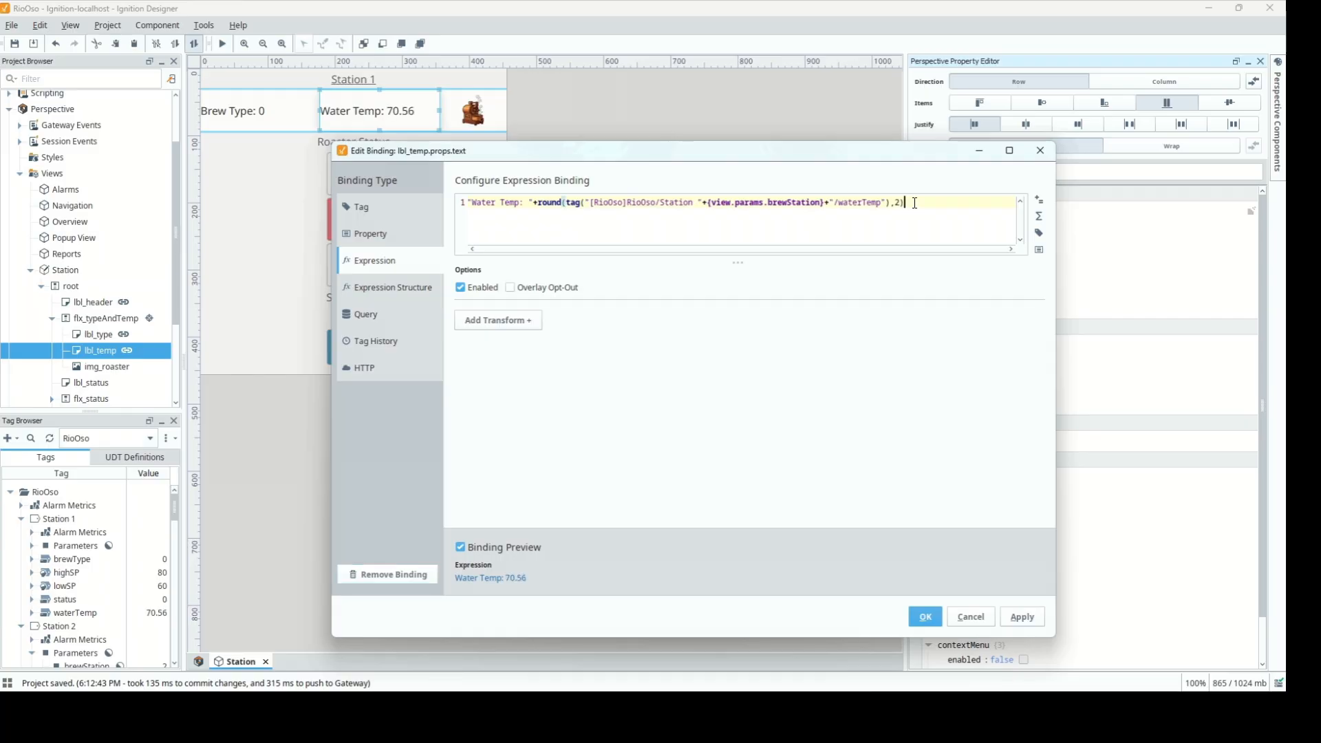
text(+" F")
click(924, 617)
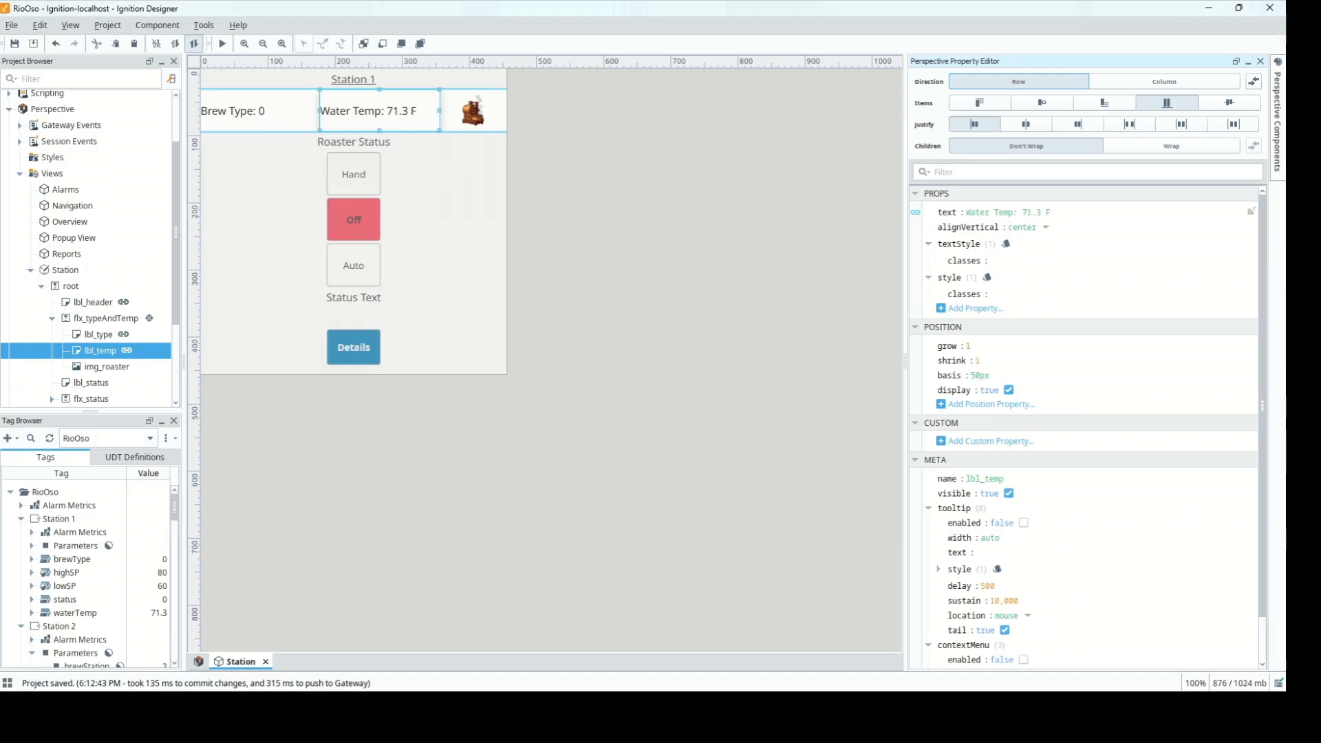
click(230, 707)
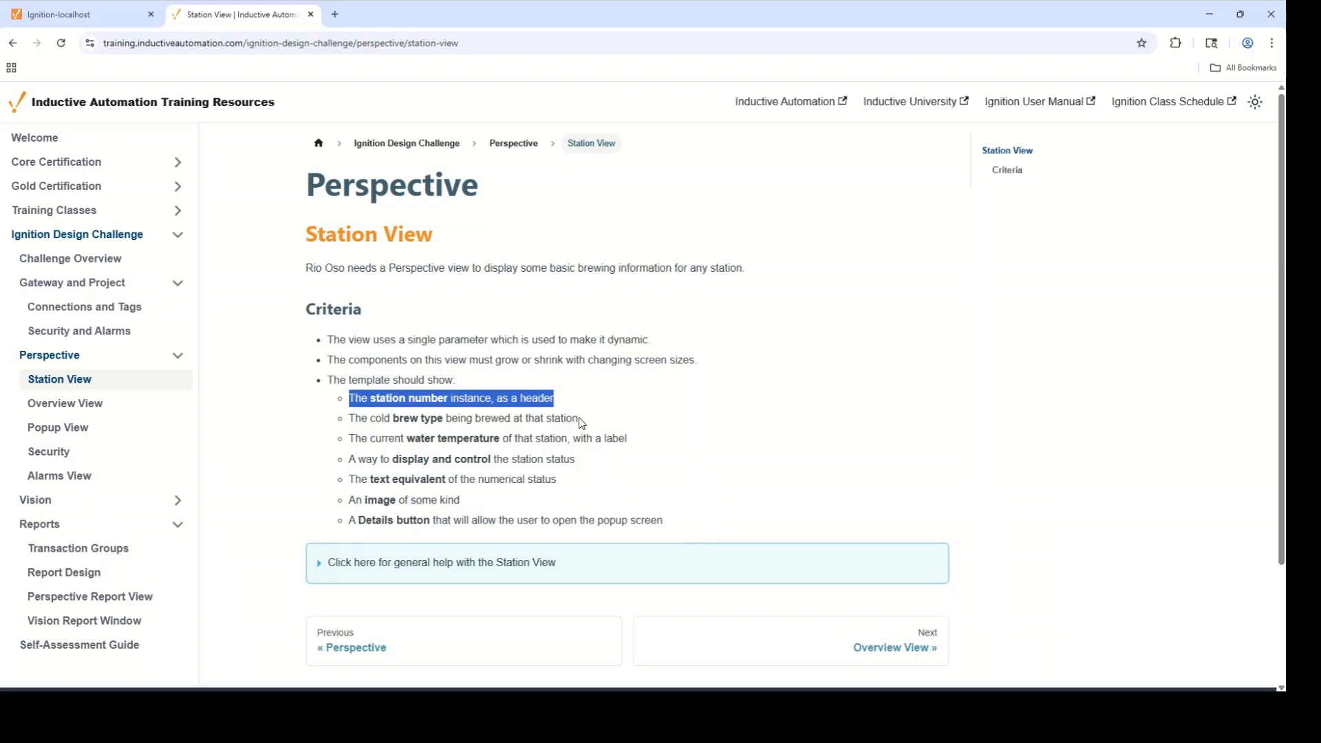
drag(579, 419, 561, 419)
drag(634, 444, 338, 406)
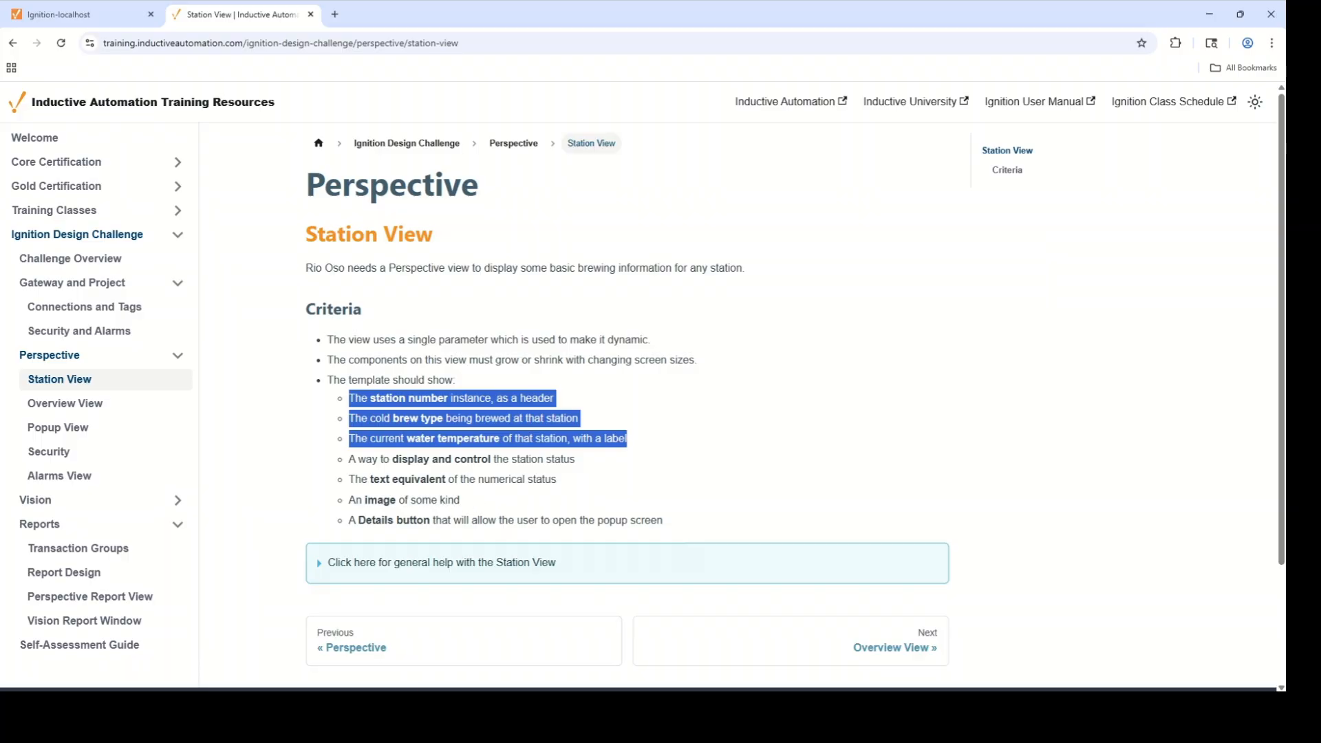
mouse_move(406, 707)
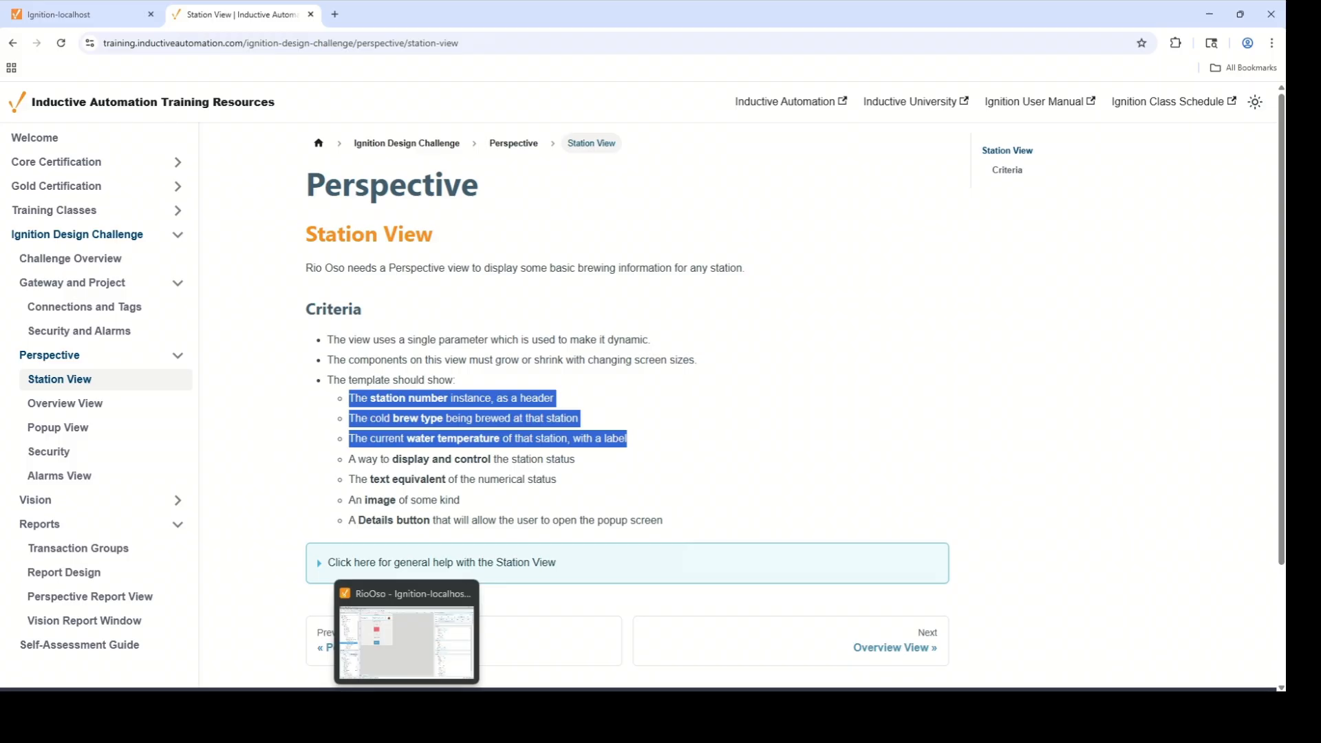
click(406, 707)
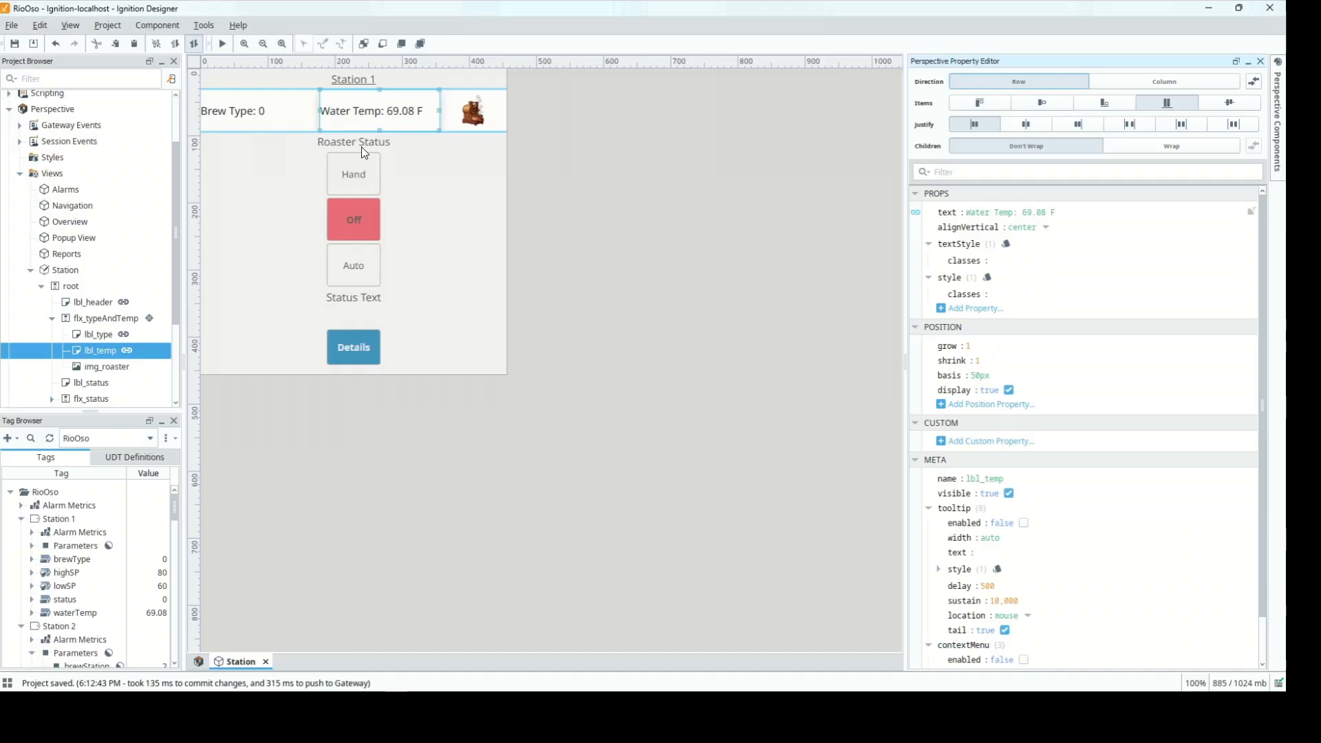
Expand the flx_status container and select the btn_status multi-state button
double_click(366, 189)
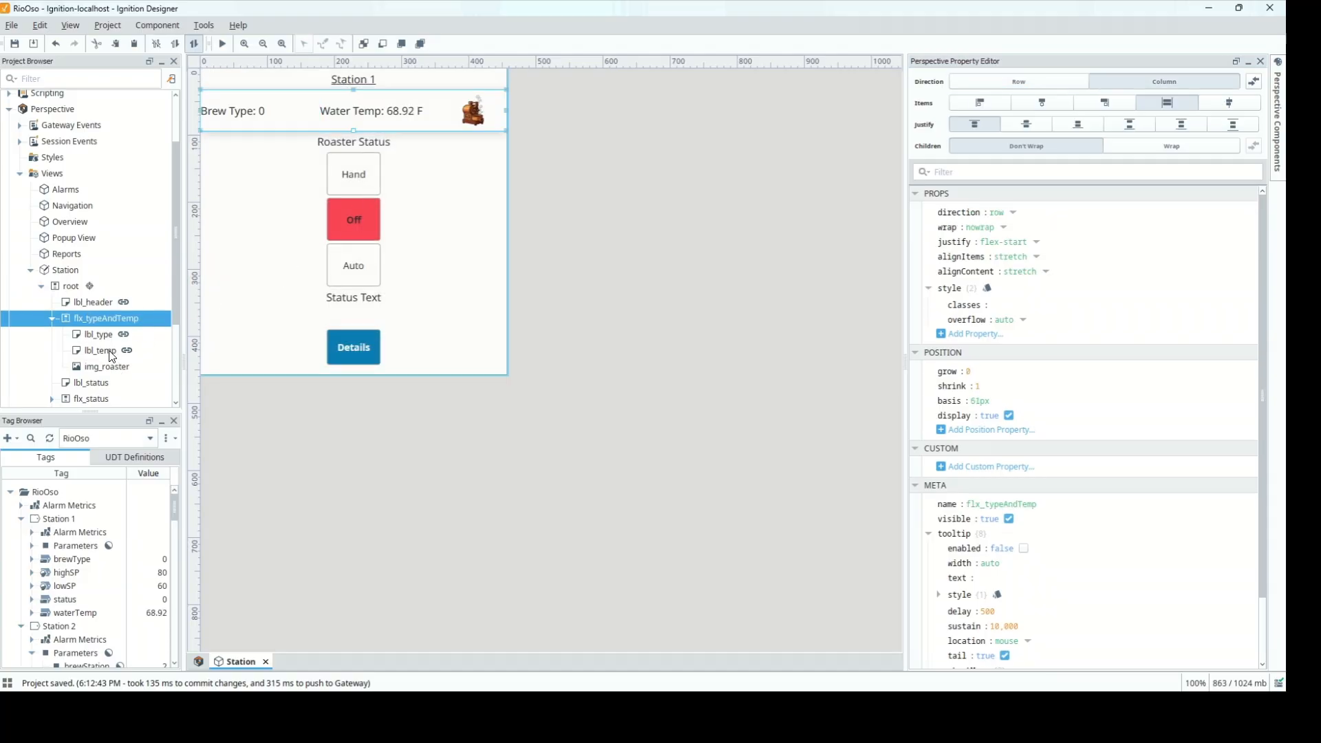
click(358, 191)
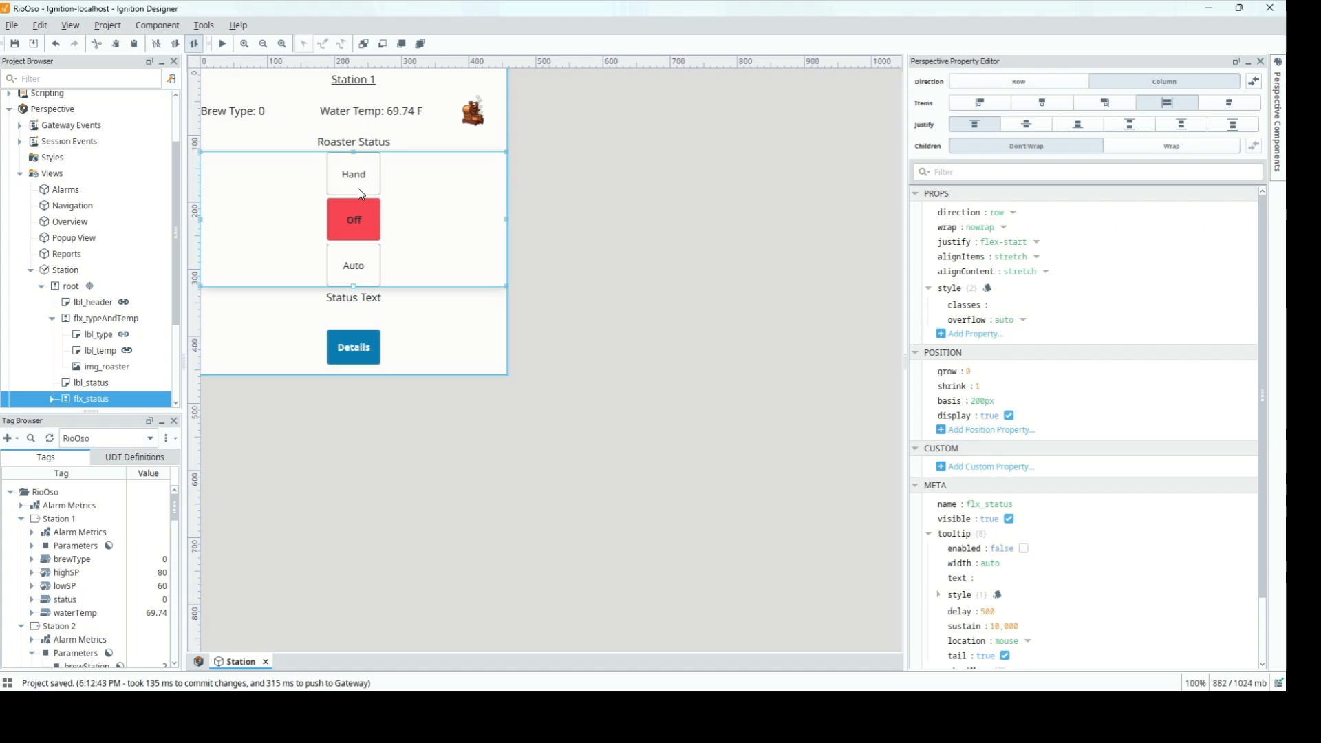
drag(175, 287, 179, 342)
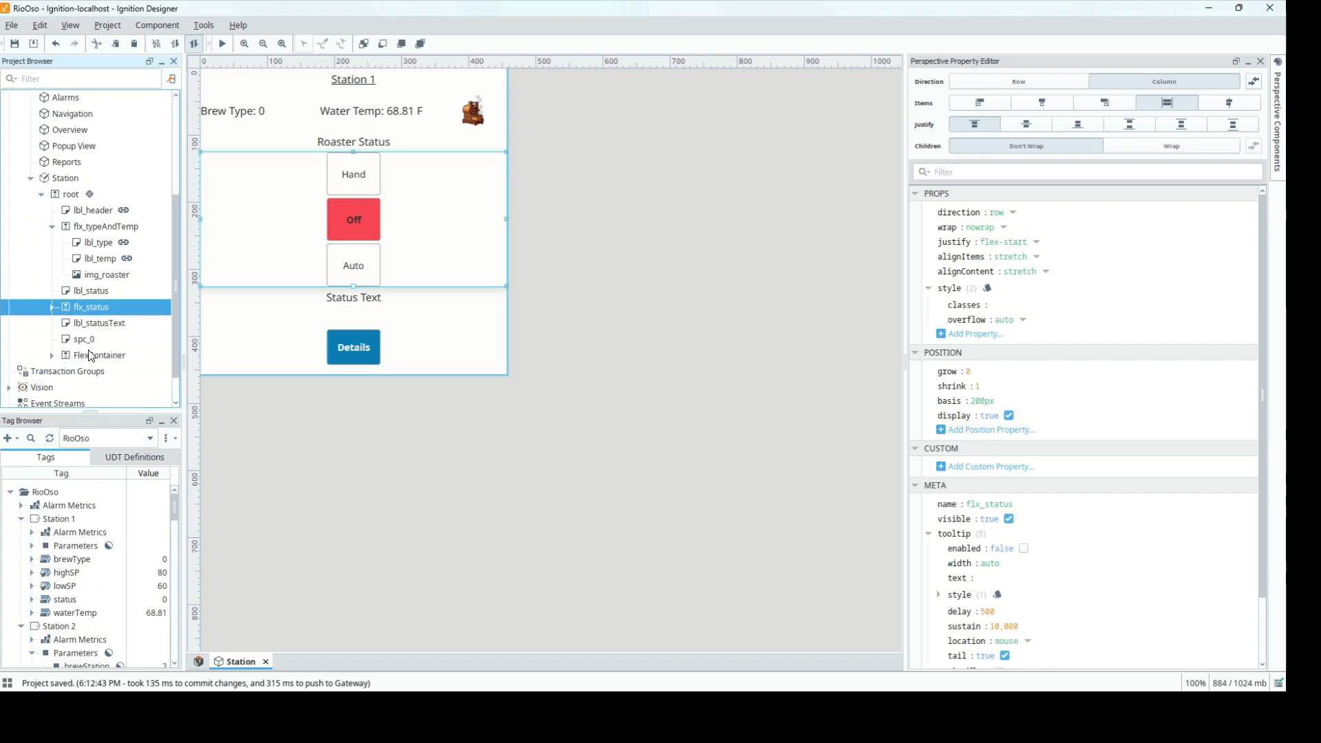
click(52, 307)
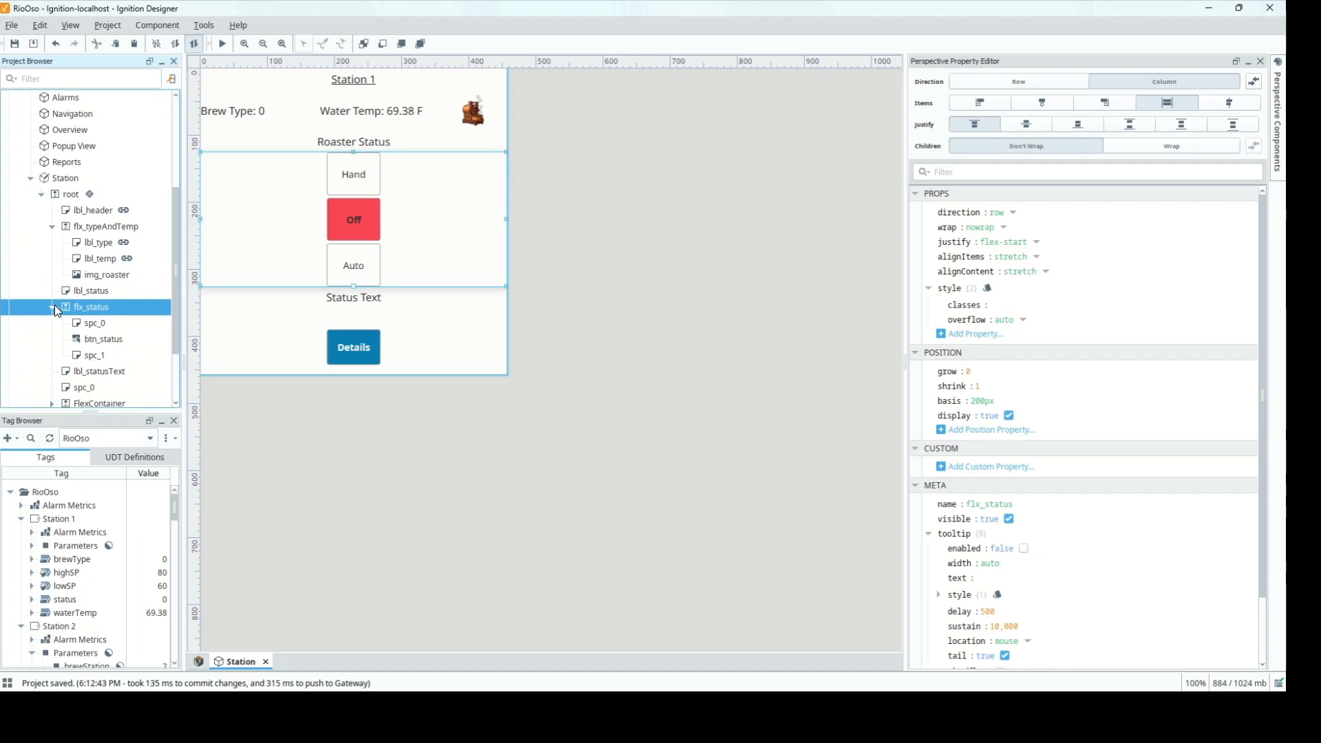
click(102, 337)
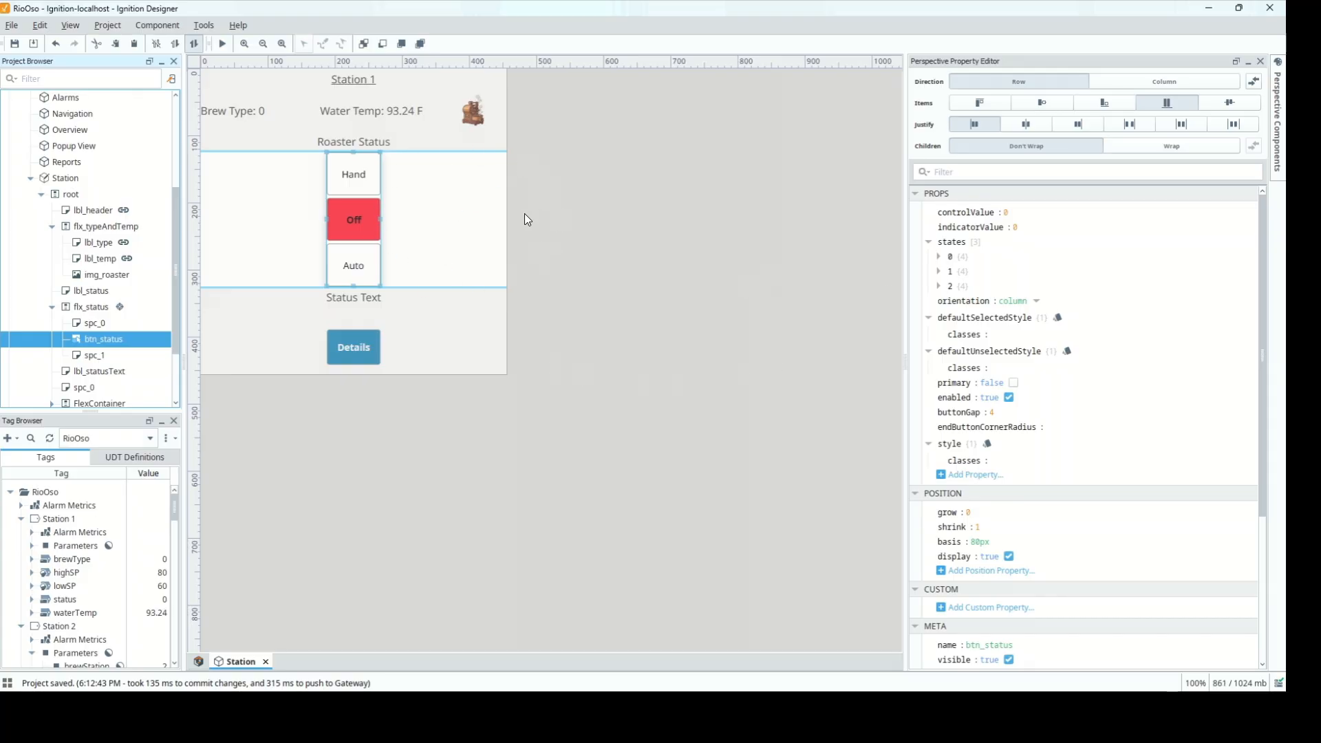
Set btn_status orientation to row and its position basis to 200px
click(1032, 301)
click(1021, 333)
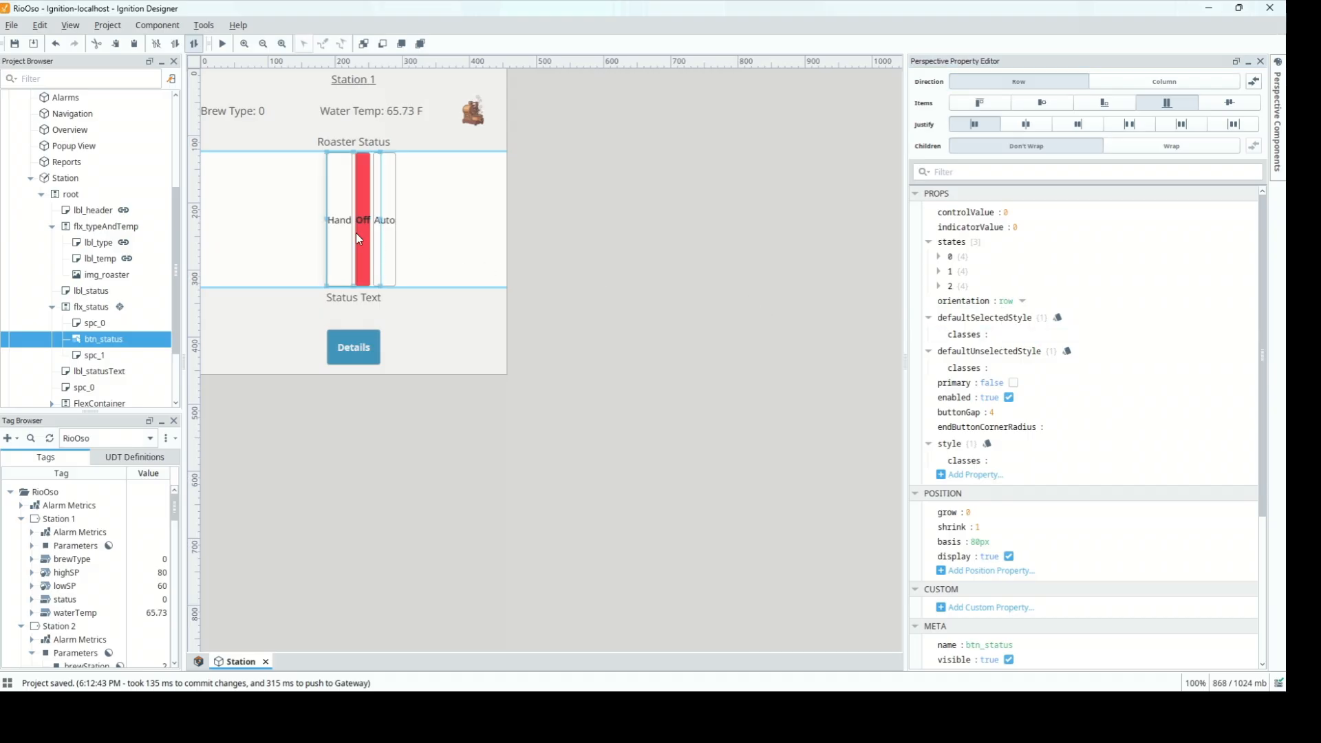
click(973, 541)
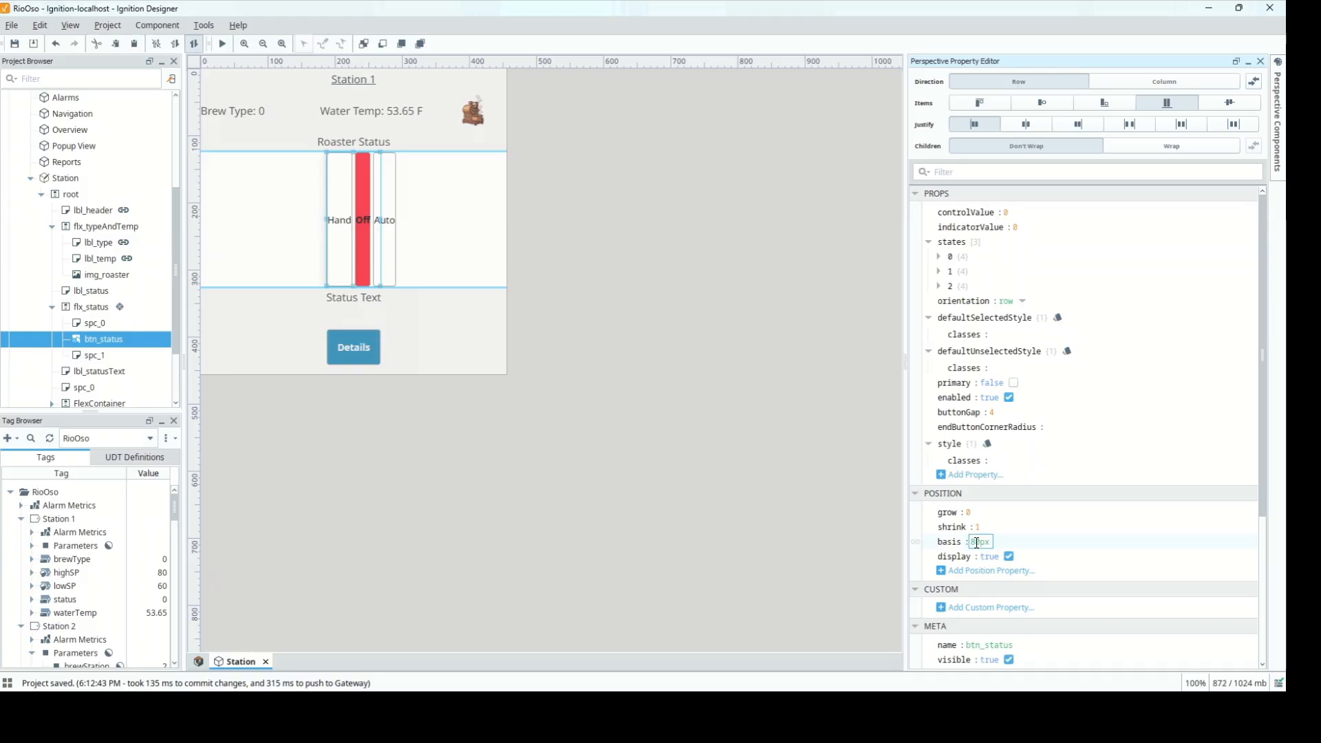
text(100)
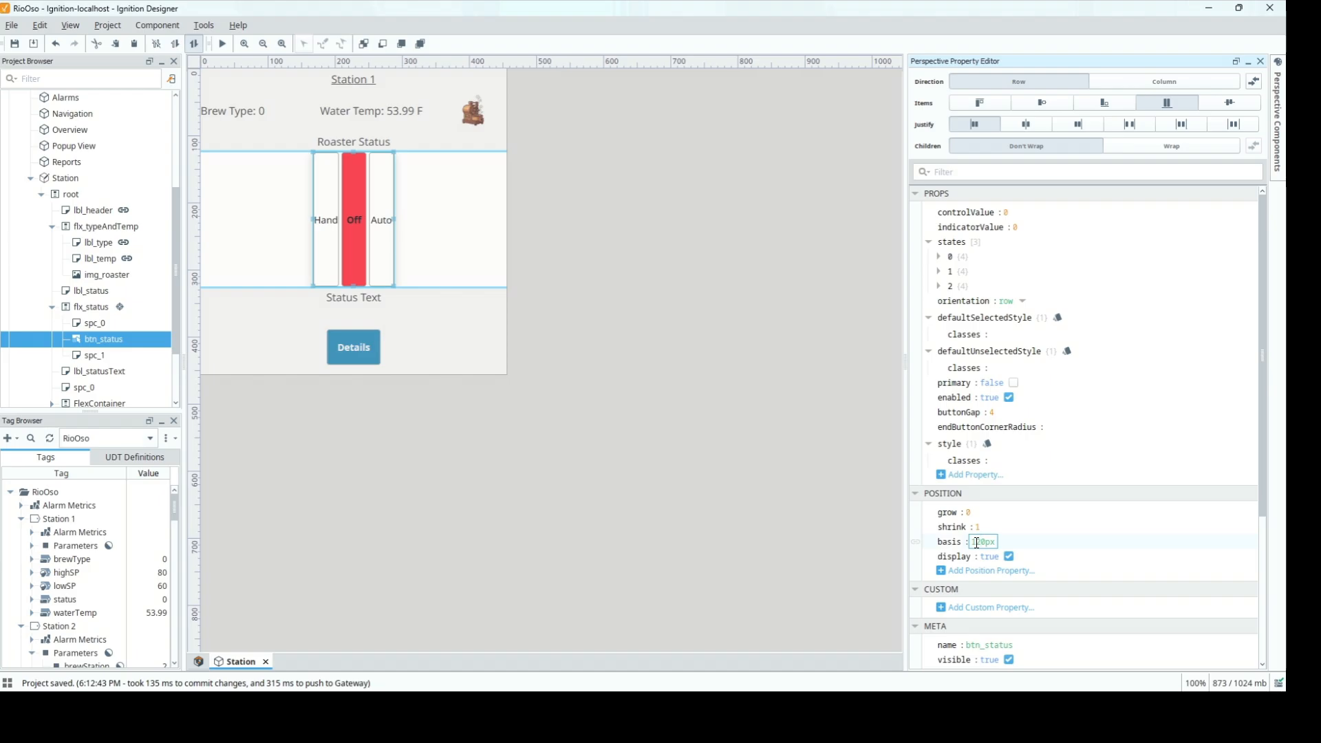
key(BackSpace)
key(BackSpace)
key(BackSpace)
text(200)
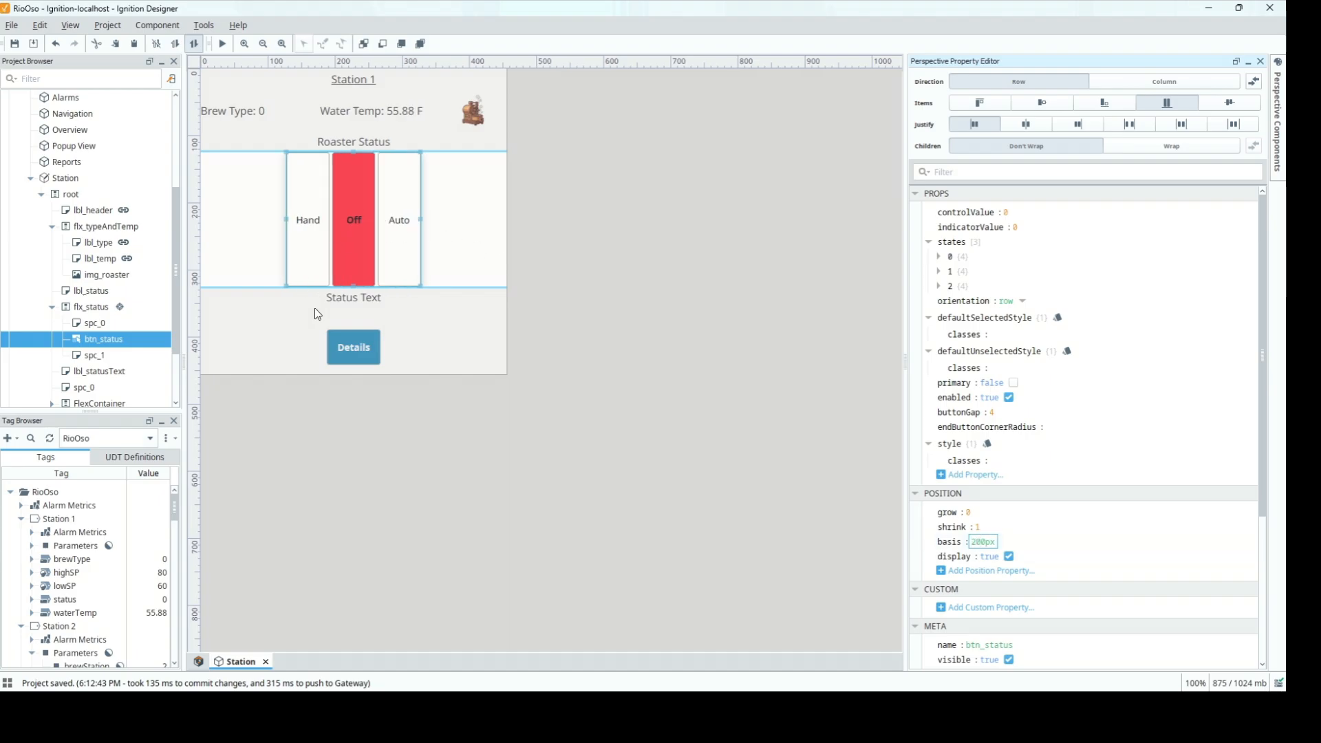
click(566, 241)
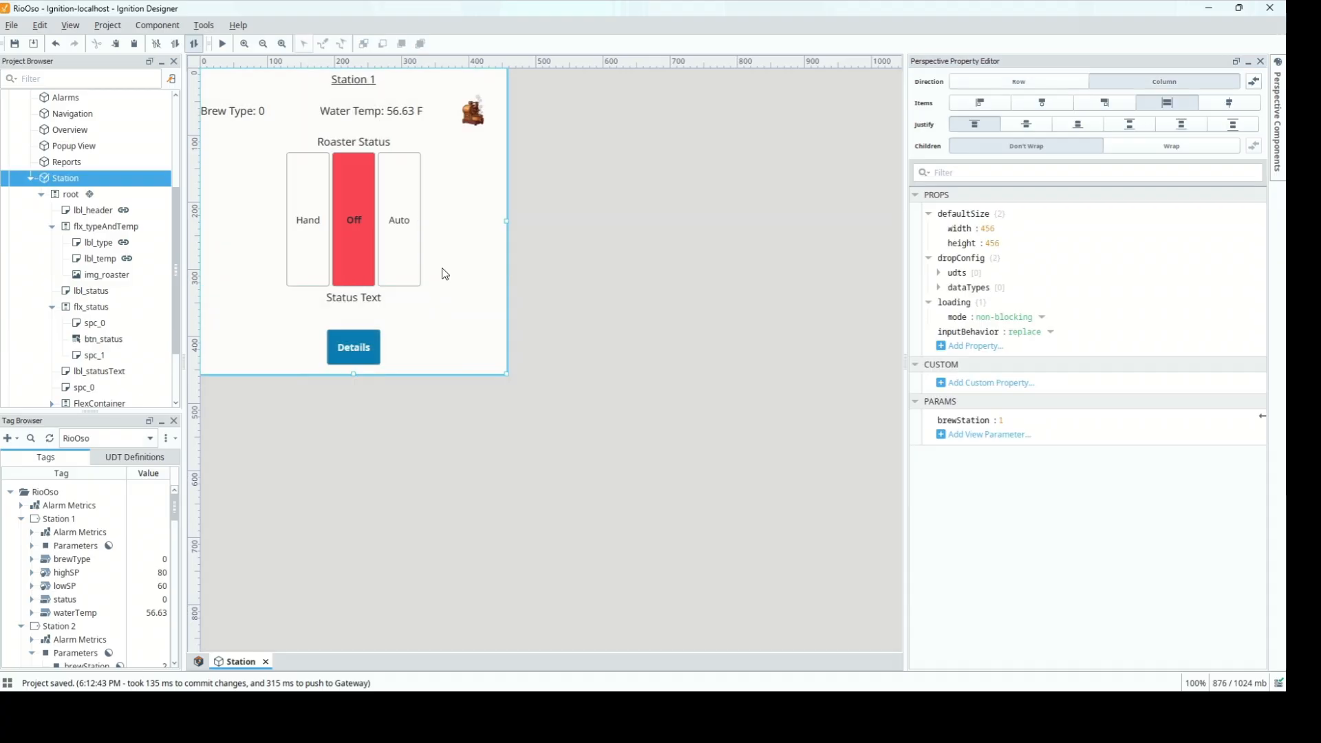
click(353, 285)
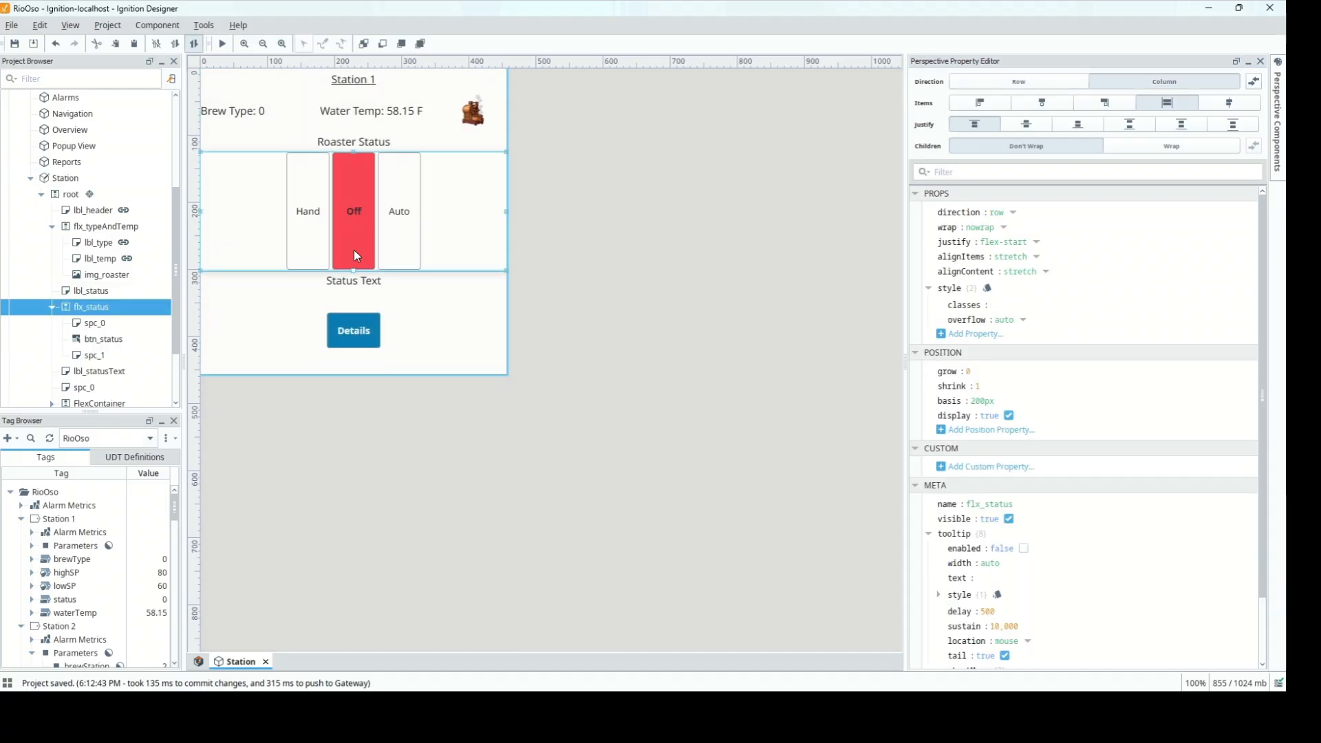
Shrink the flx_status container's basis to 53px, then return to the Station View page in Chrome
drag(353, 250, 351, 188)
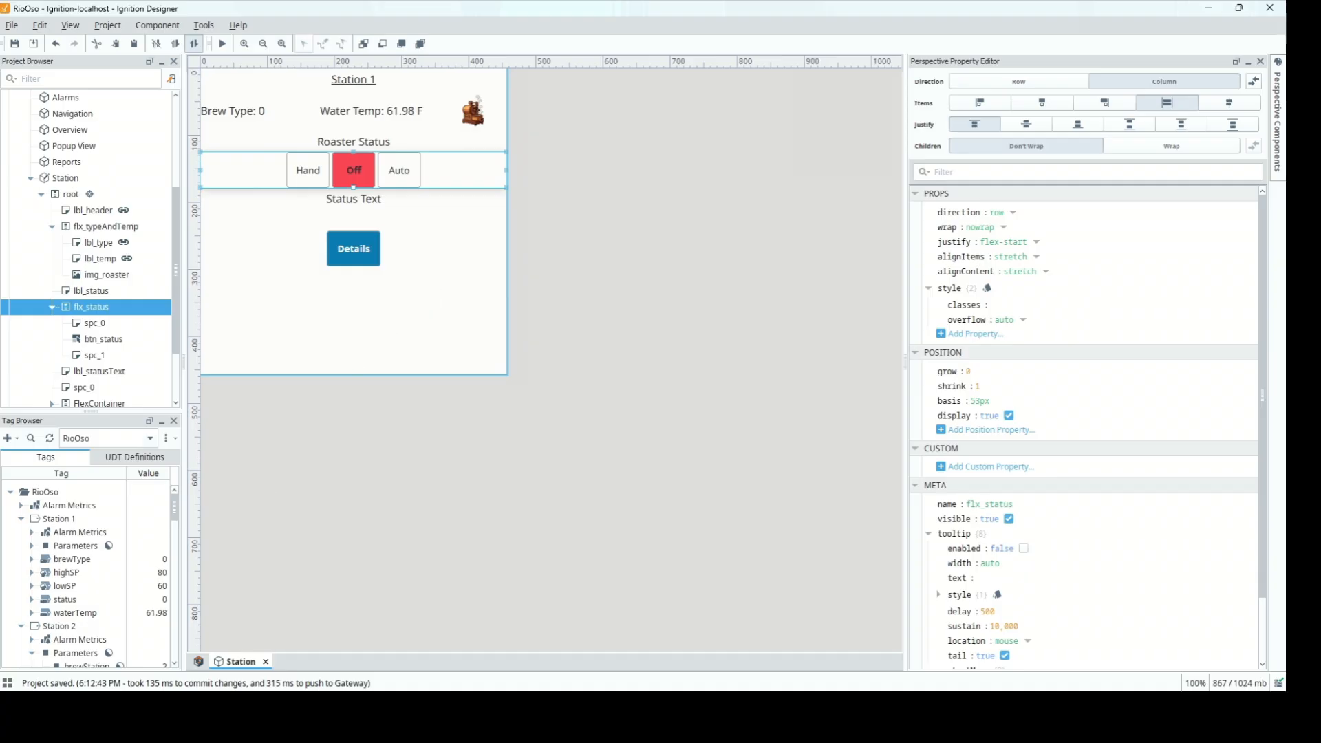
mouse_move(229, 707)
click(229, 650)
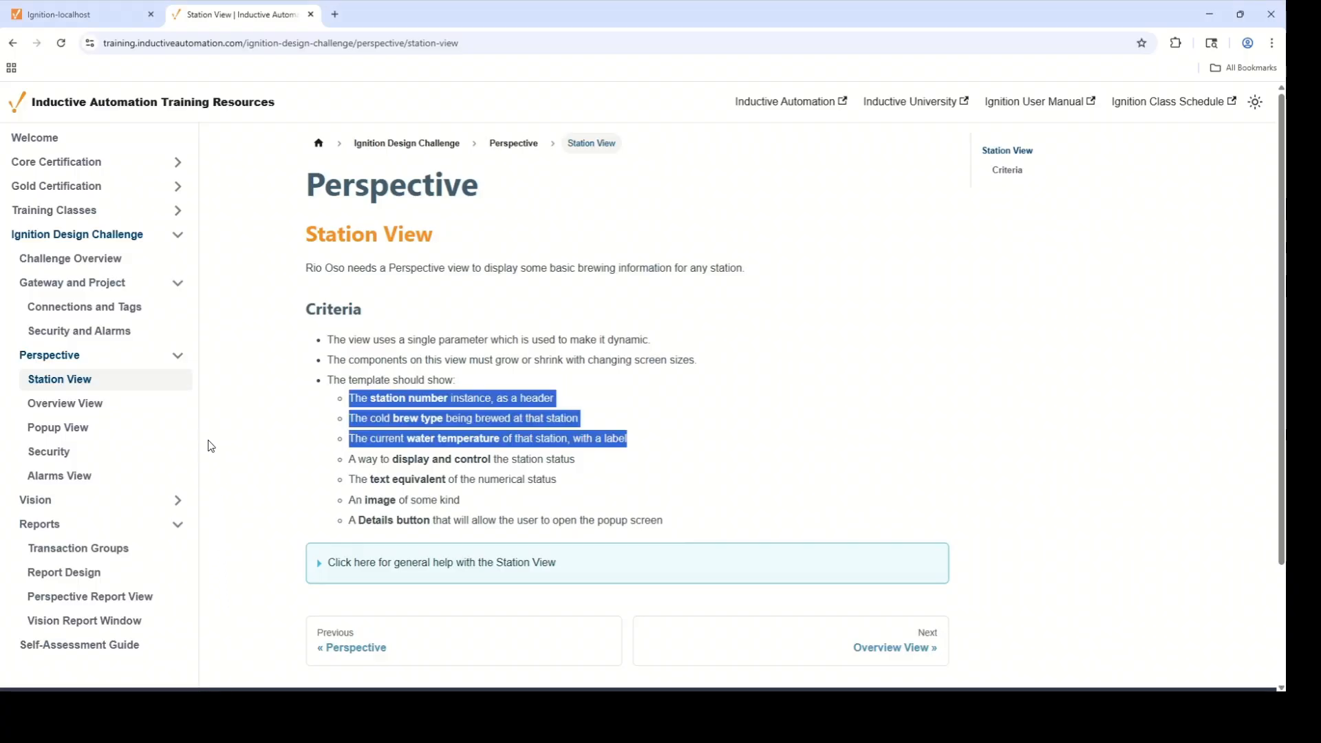
Check the ColdBrewUDT status codes (0 off, 1 brew, 2 clean) on the Connections and Tags page, then return to Designer
click(137, 313)
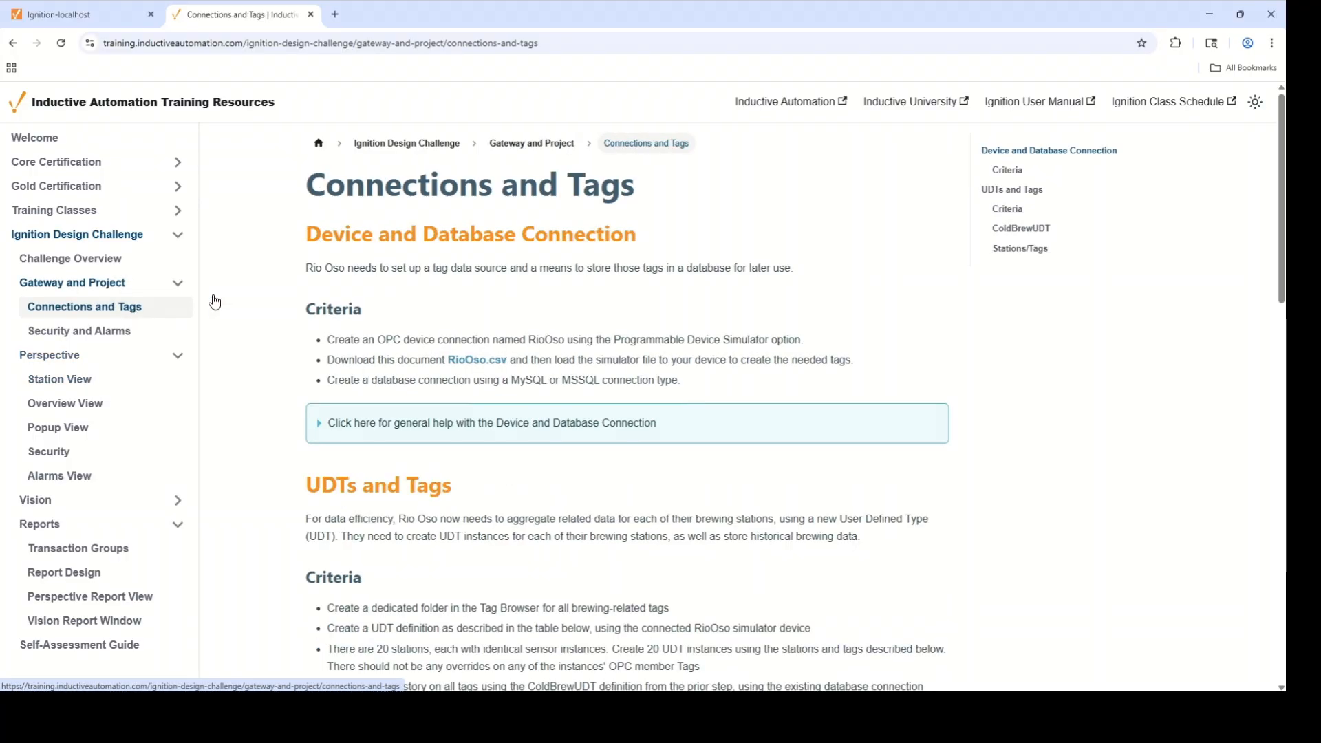
scroll(610, 306, down, 5)
scroll(611, 306, down, 3)
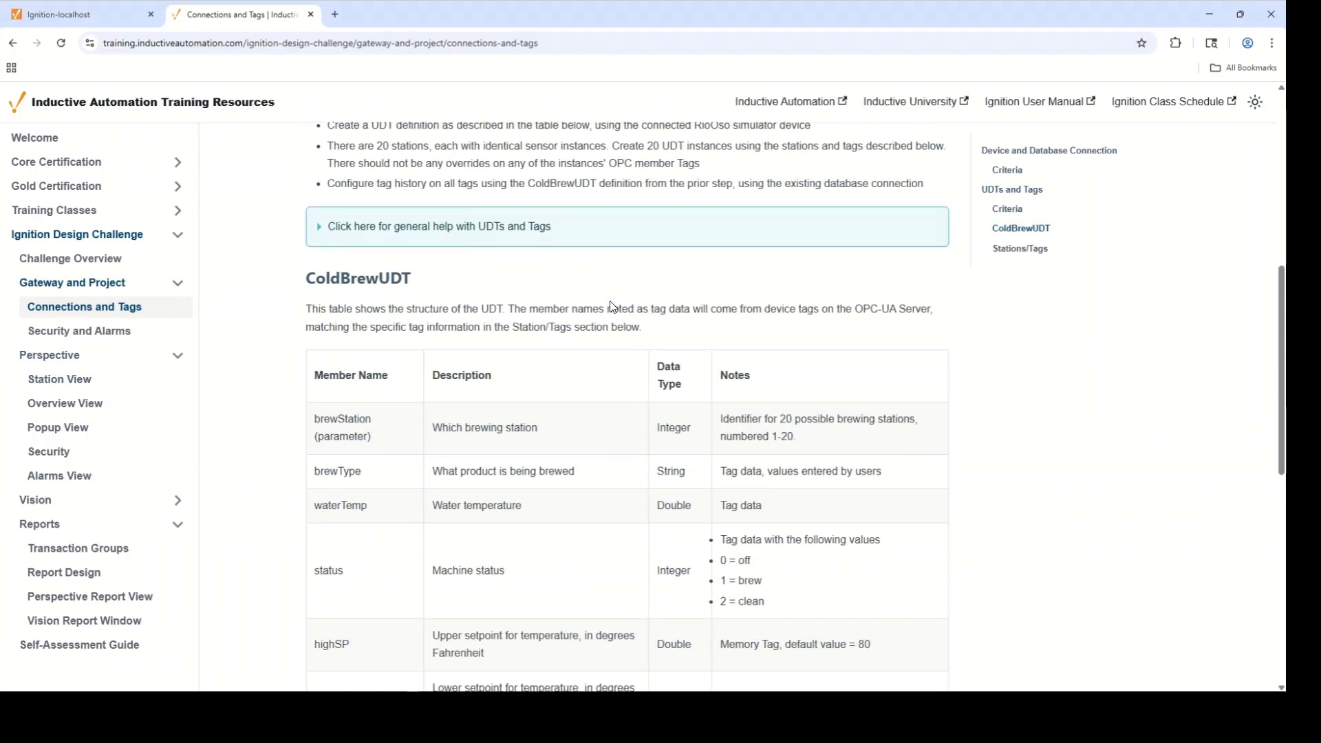
scroll(611, 306, down, 3)
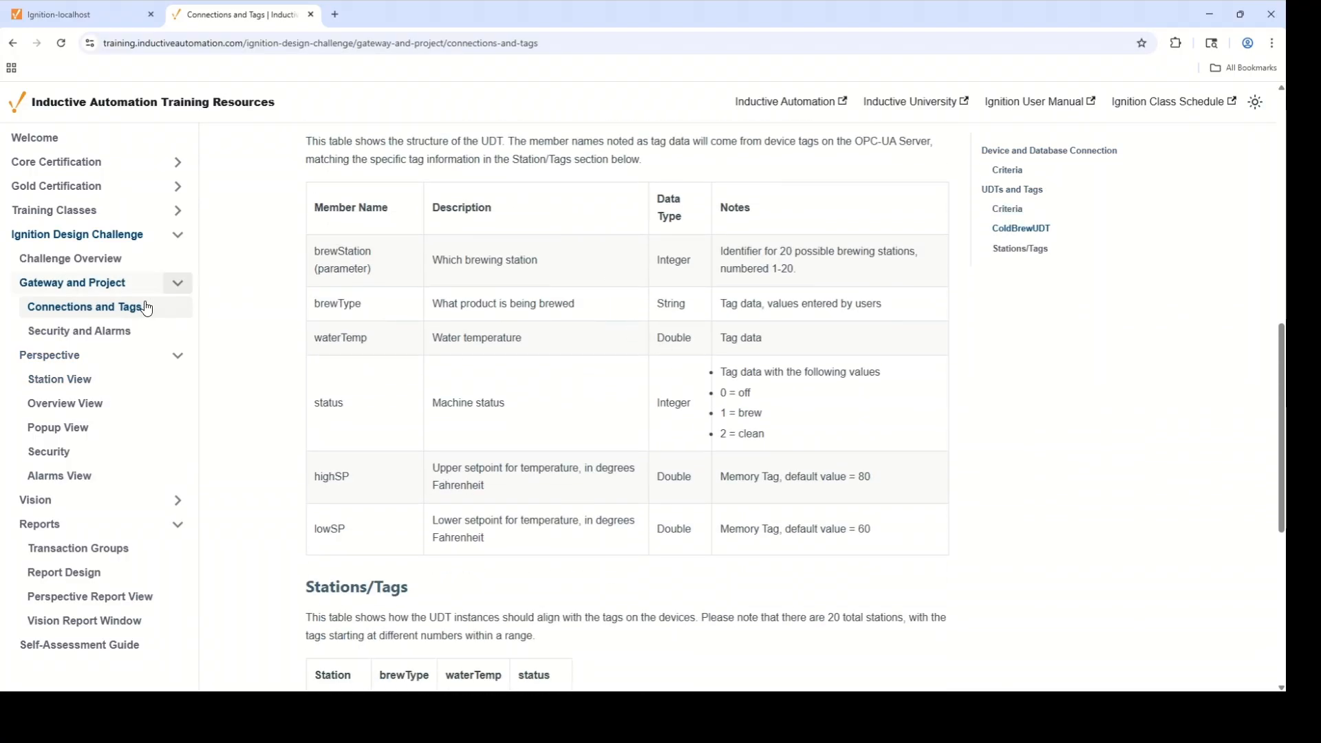
drag(772, 443, 711, 378)
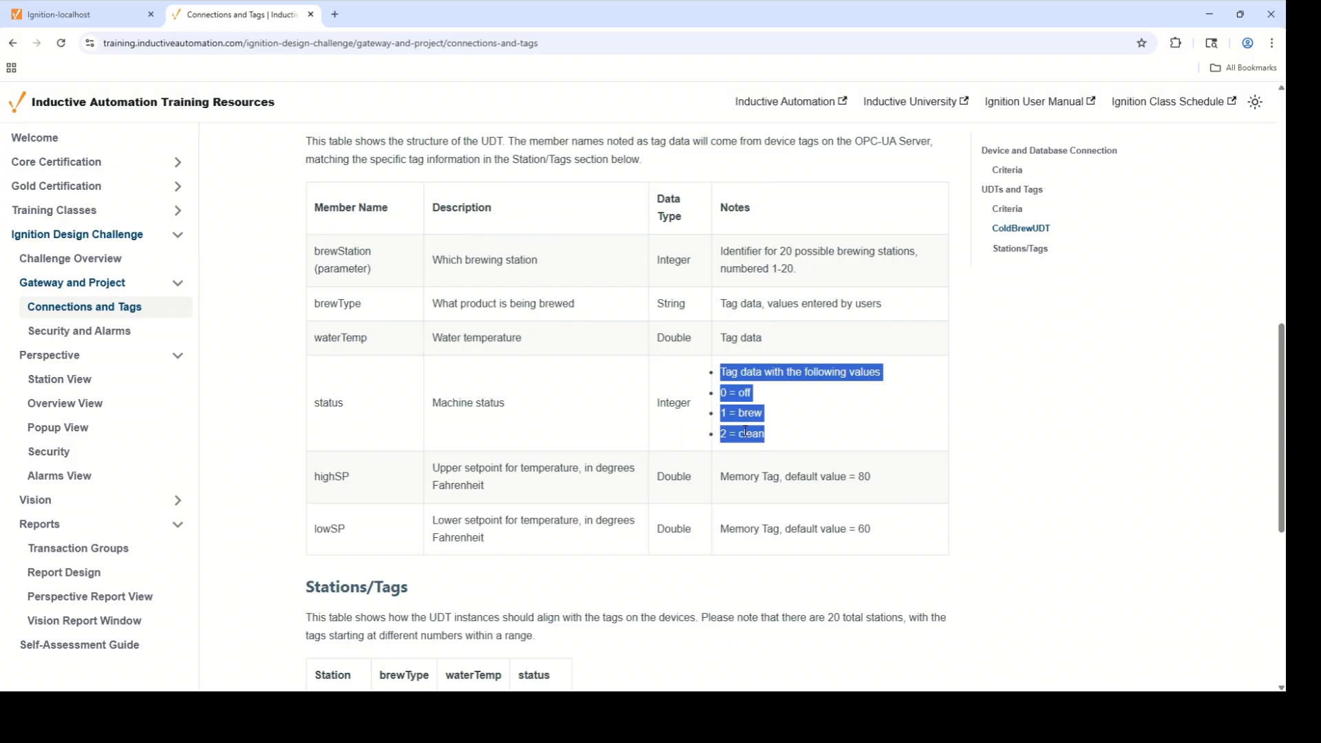
key(alt+Tab)
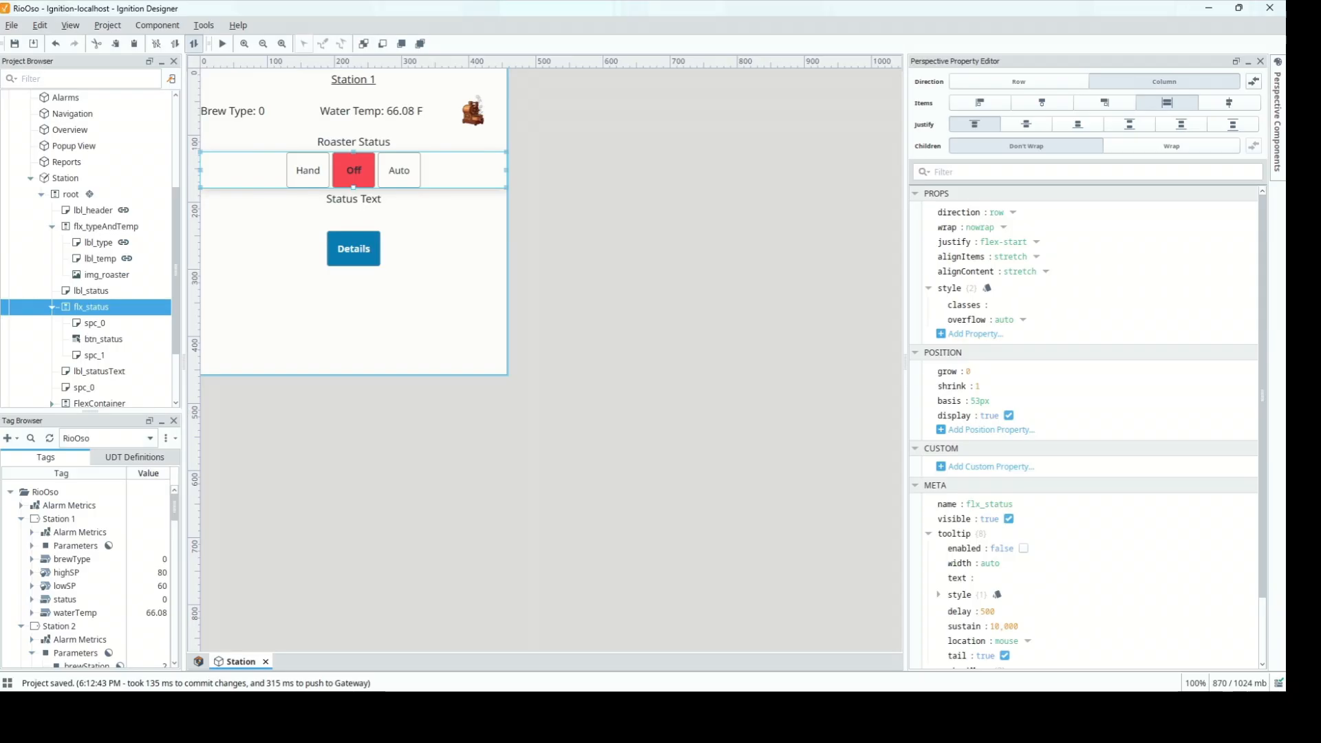
Set the status button's first state to text Off with value 0
click(102, 340)
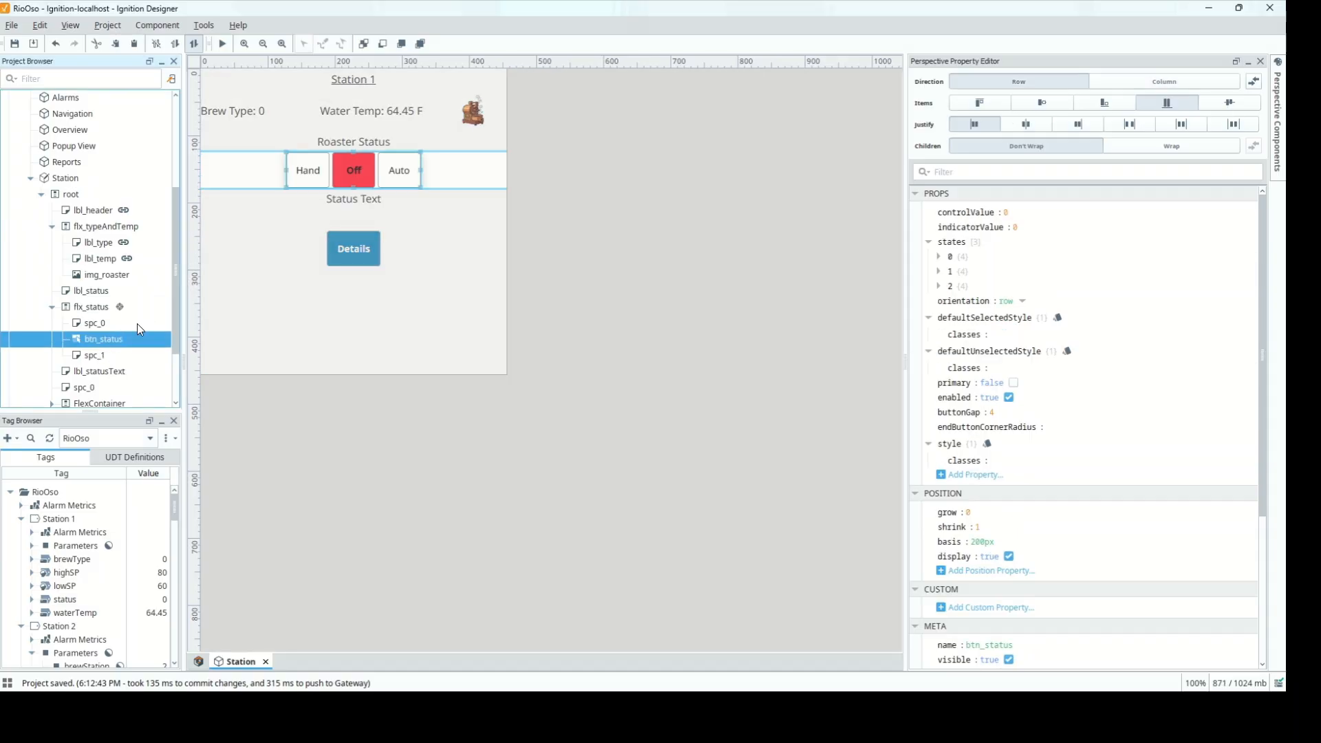
click(937, 255)
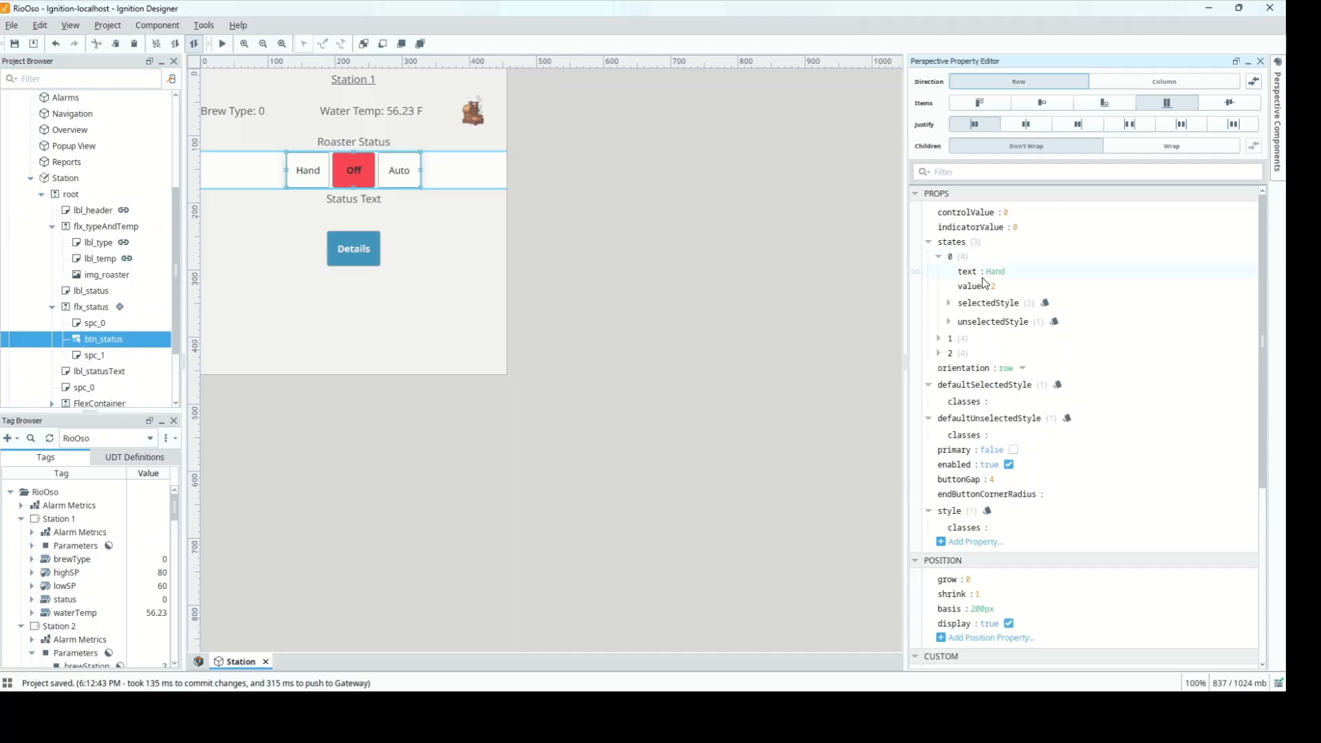
click(939, 339)
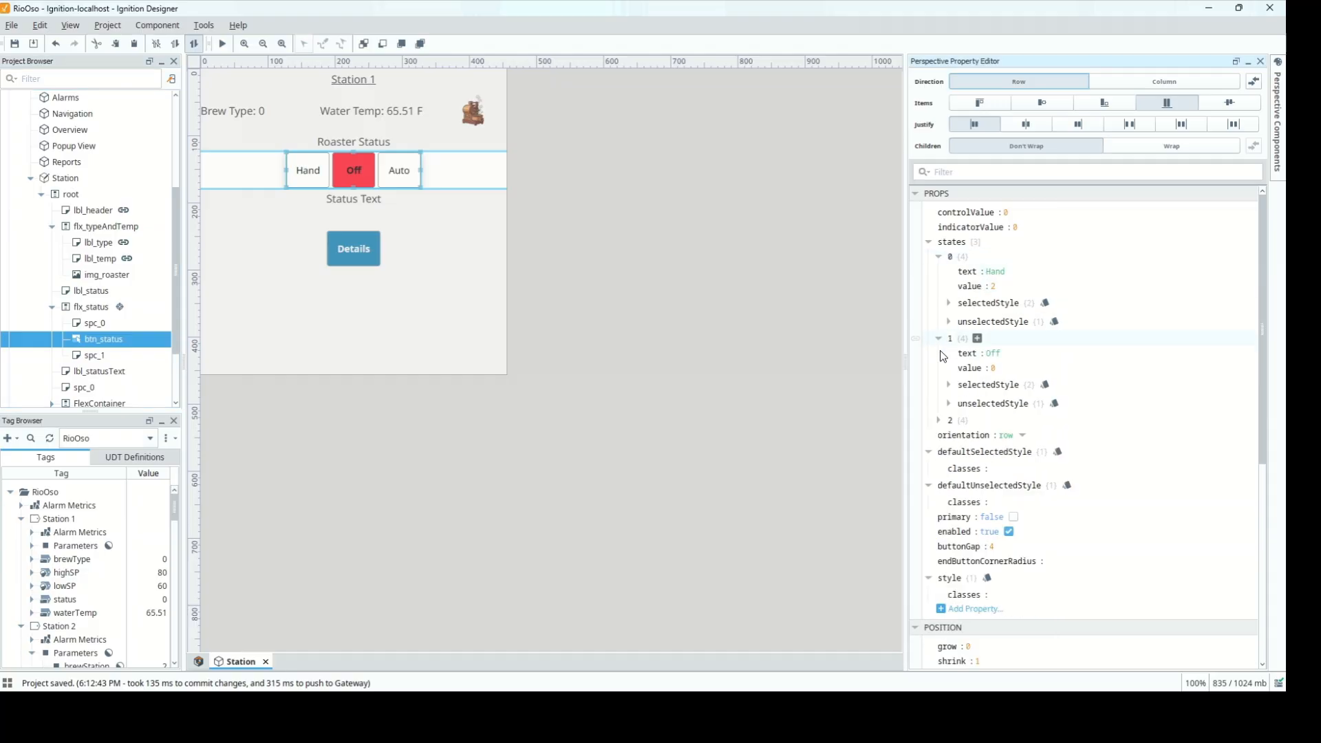
click(939, 420)
double_click(995, 271)
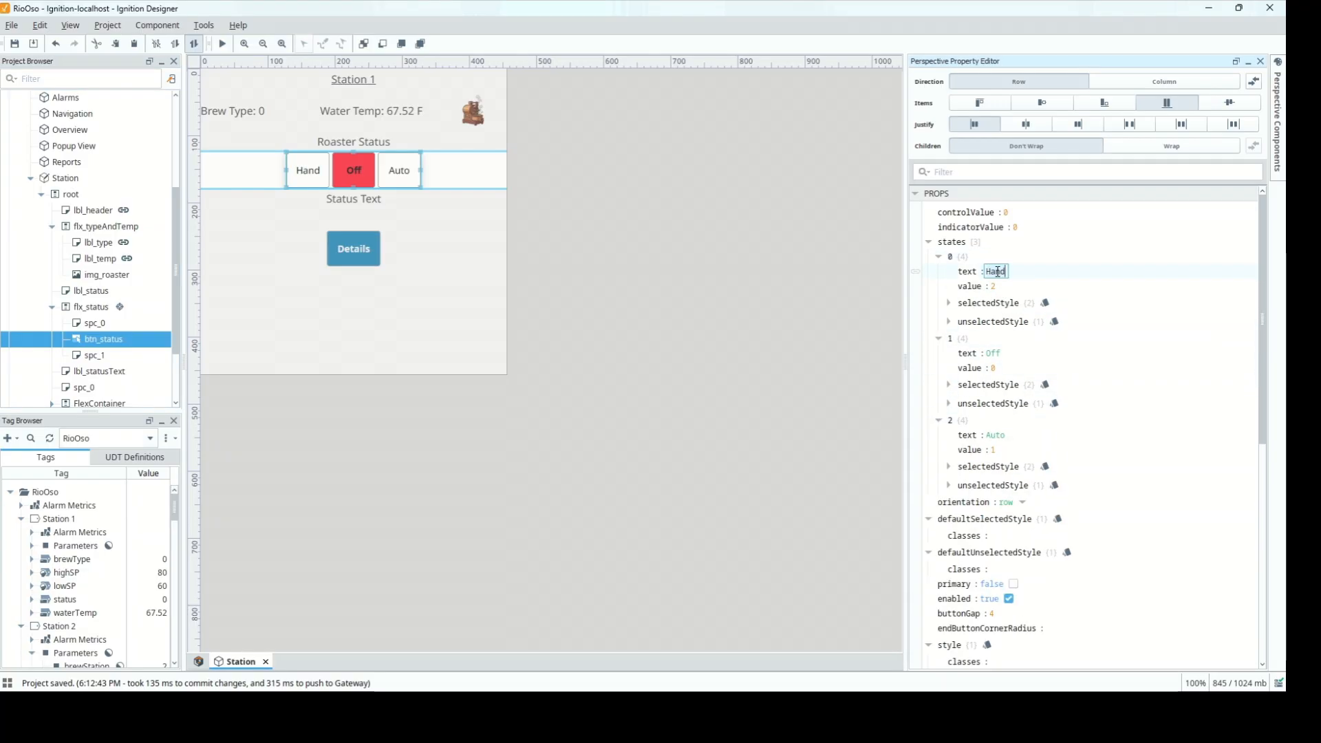
text(Off)
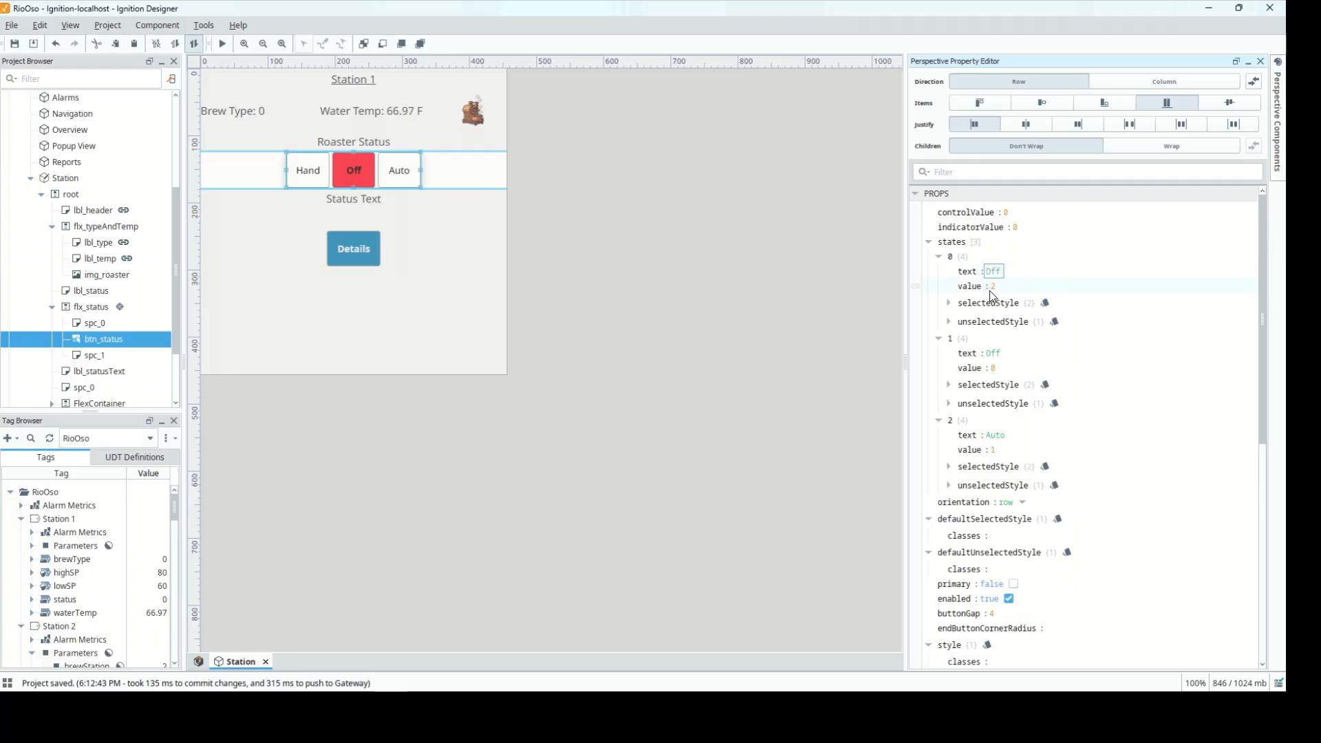
double_click(994, 286)
key(alt+Tab)
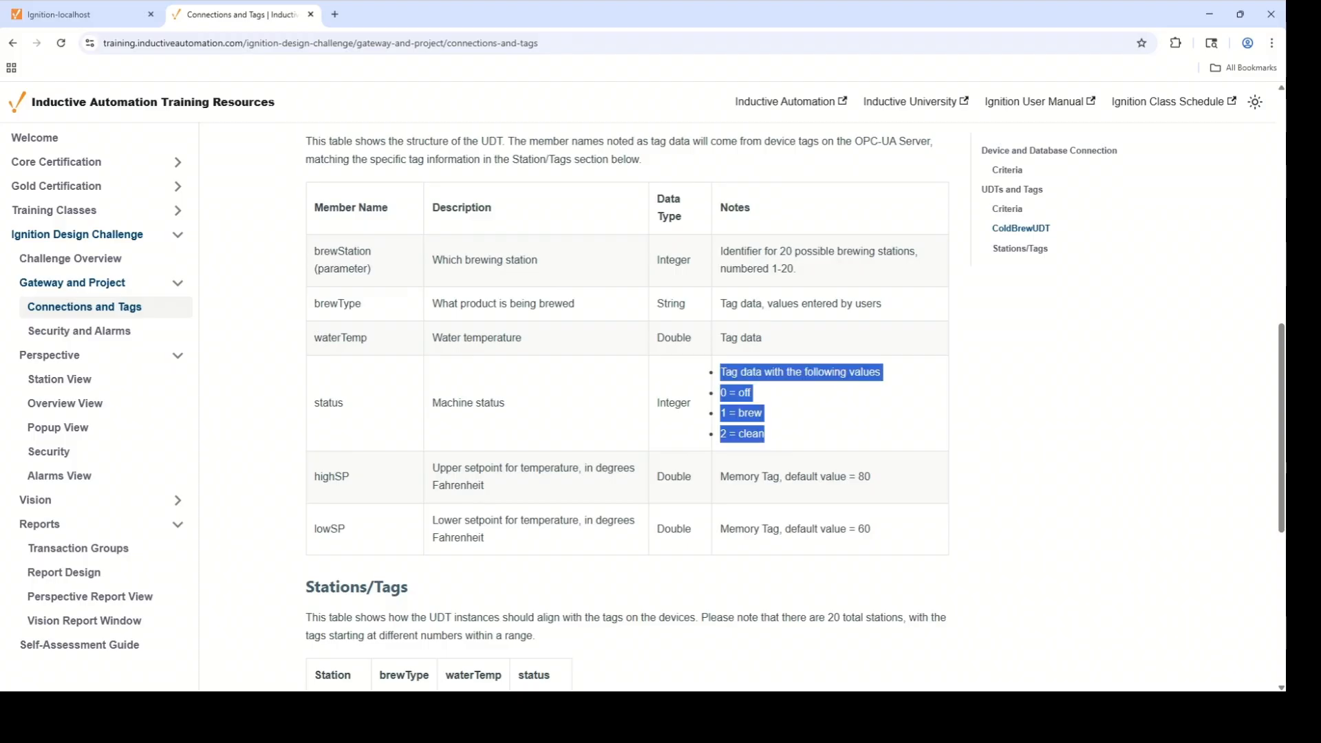
key(alt+Tab)
Set the second and third states to Brew/1 and Clean/2
double_click(994, 353)
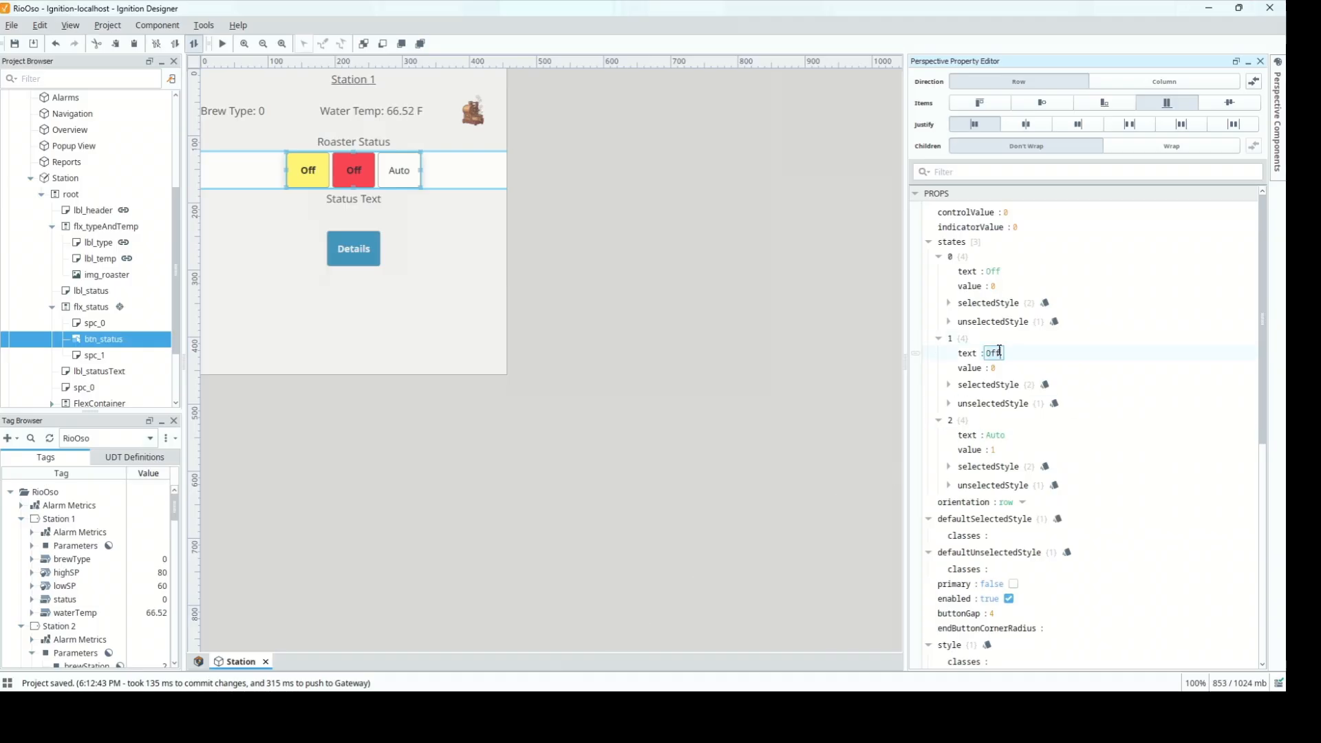
text(Brew)
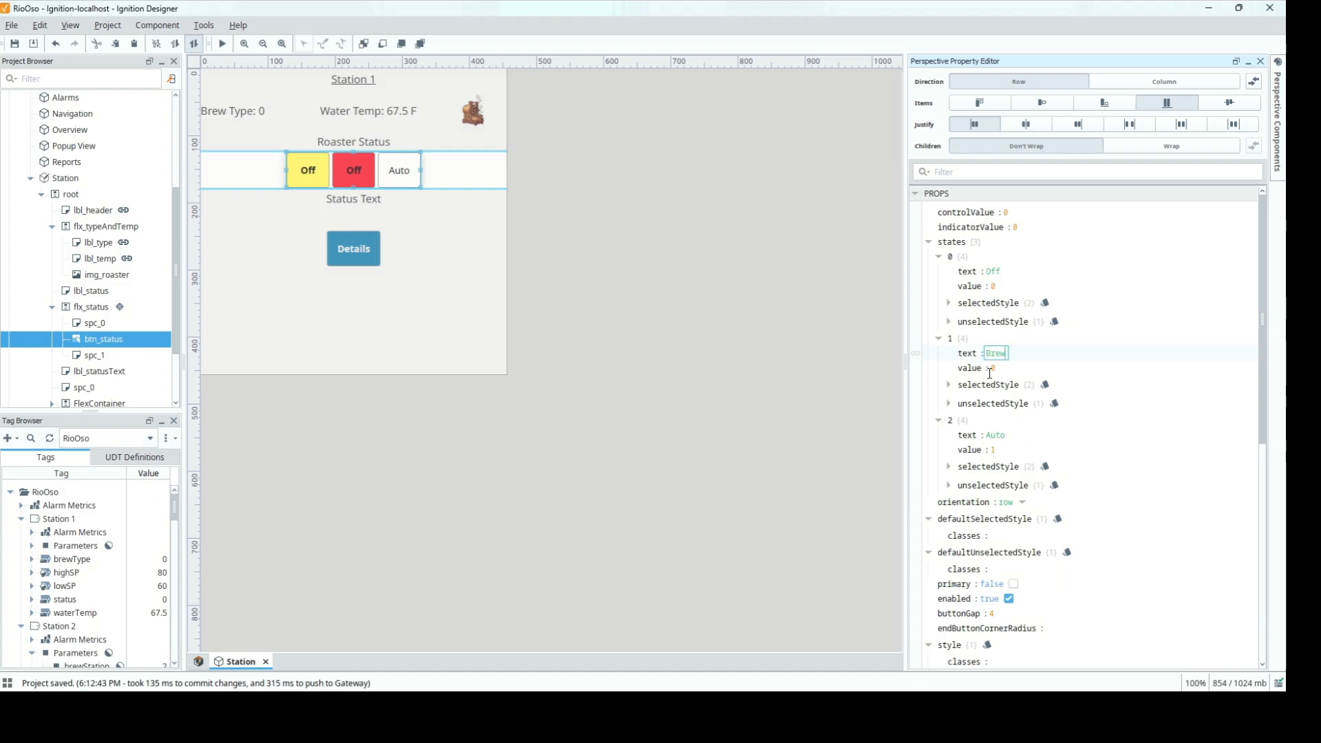
double_click(994, 368)
text(1)
key(Return)
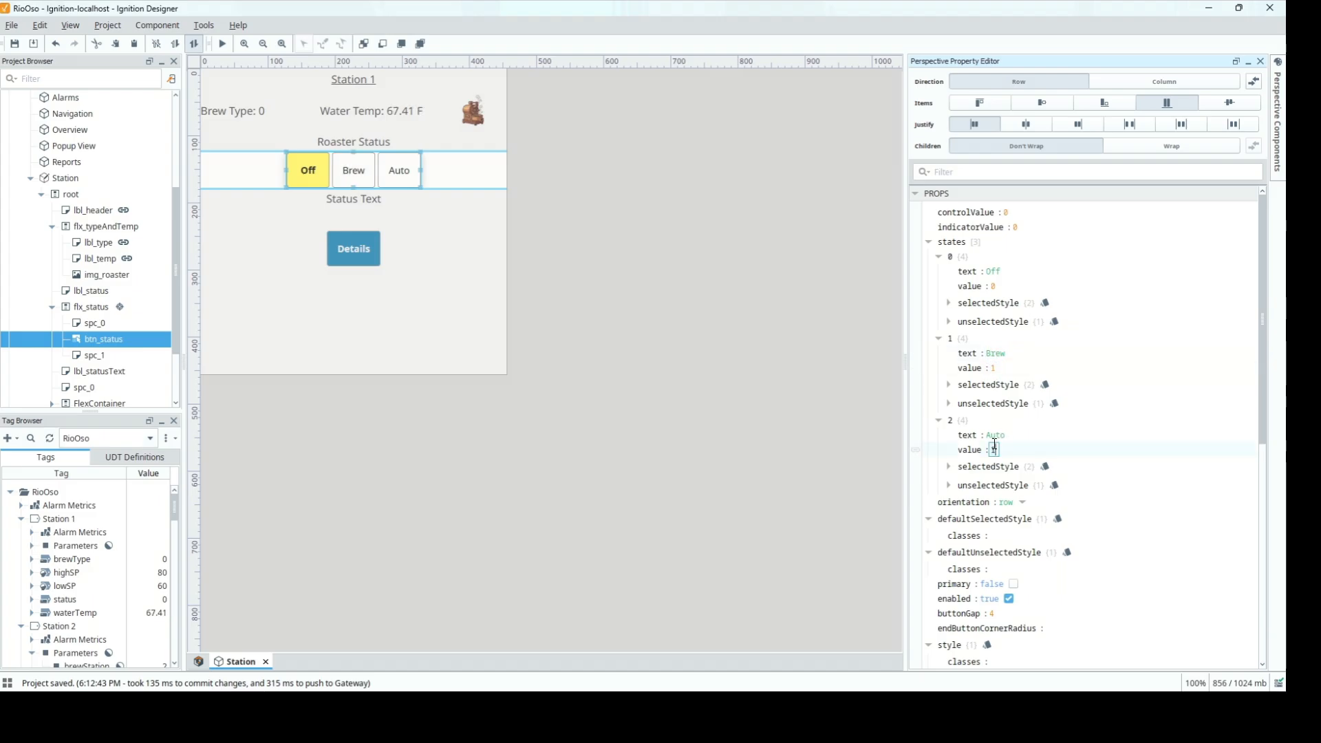
double_click(995, 433)
text(Clea)
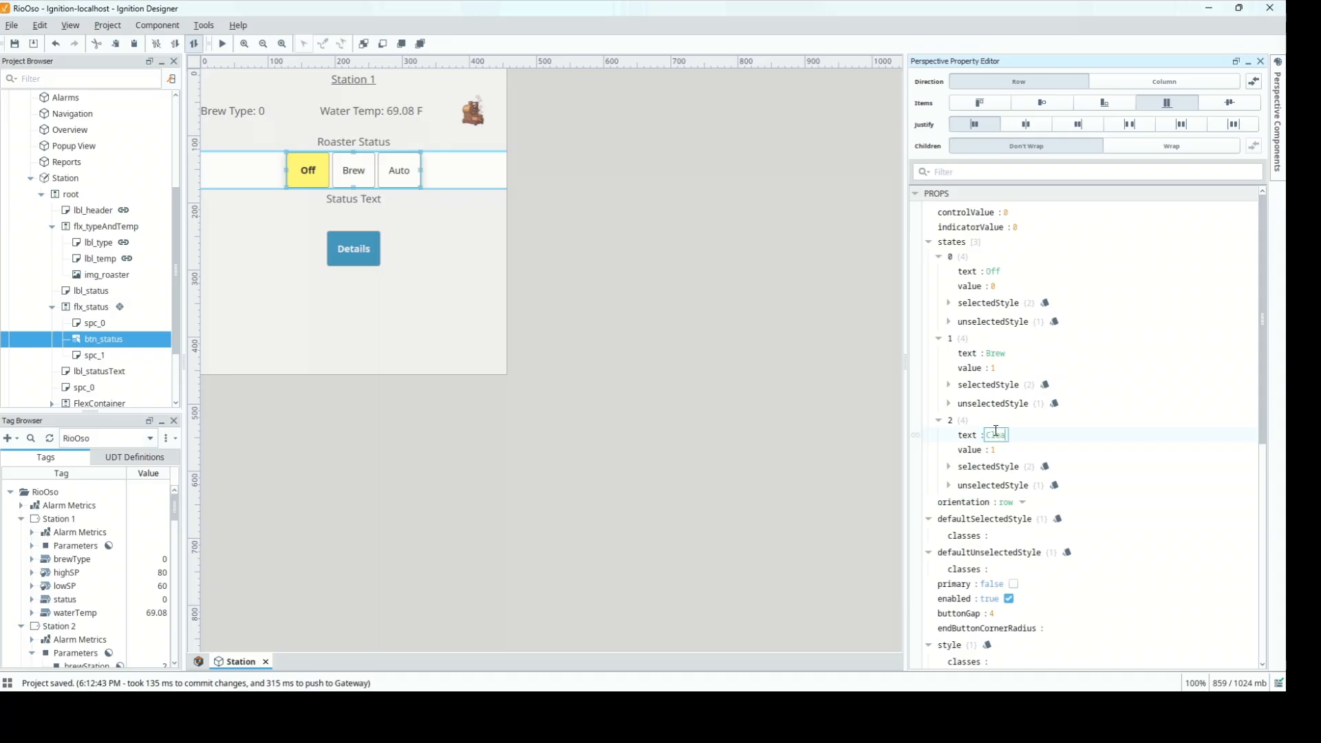
text(n)
double_click(992, 449)
key(Tab)
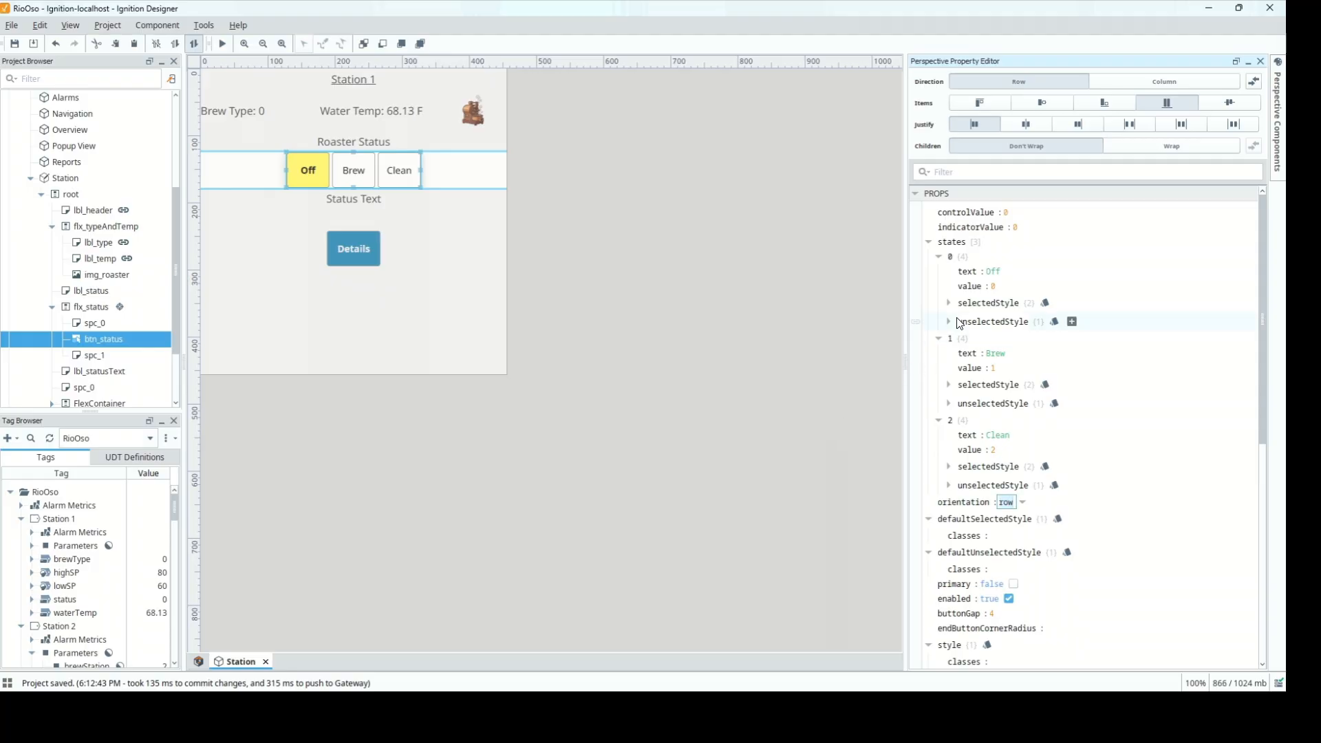
Give the Off state a red #FF0000 and Brew a green #00D900 selected background
click(947, 304)
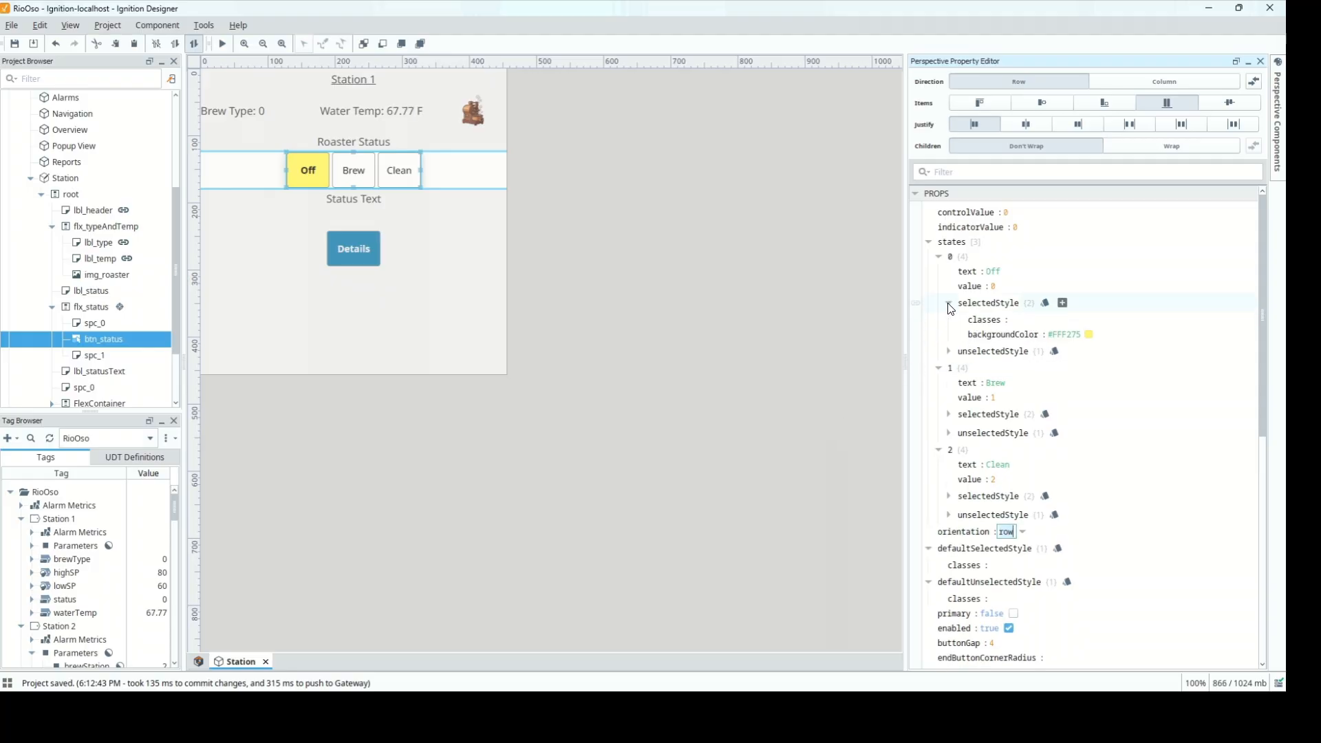
click(1089, 334)
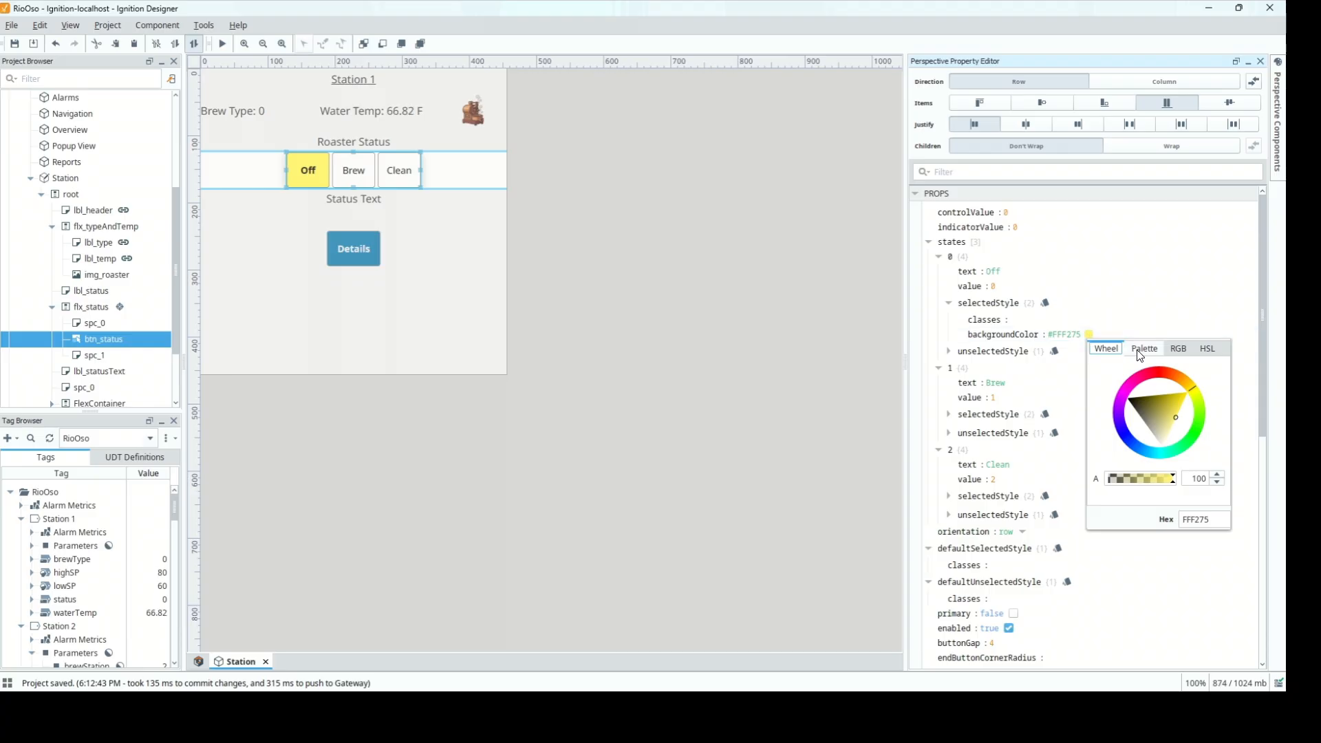
click(1140, 350)
click(1160, 402)
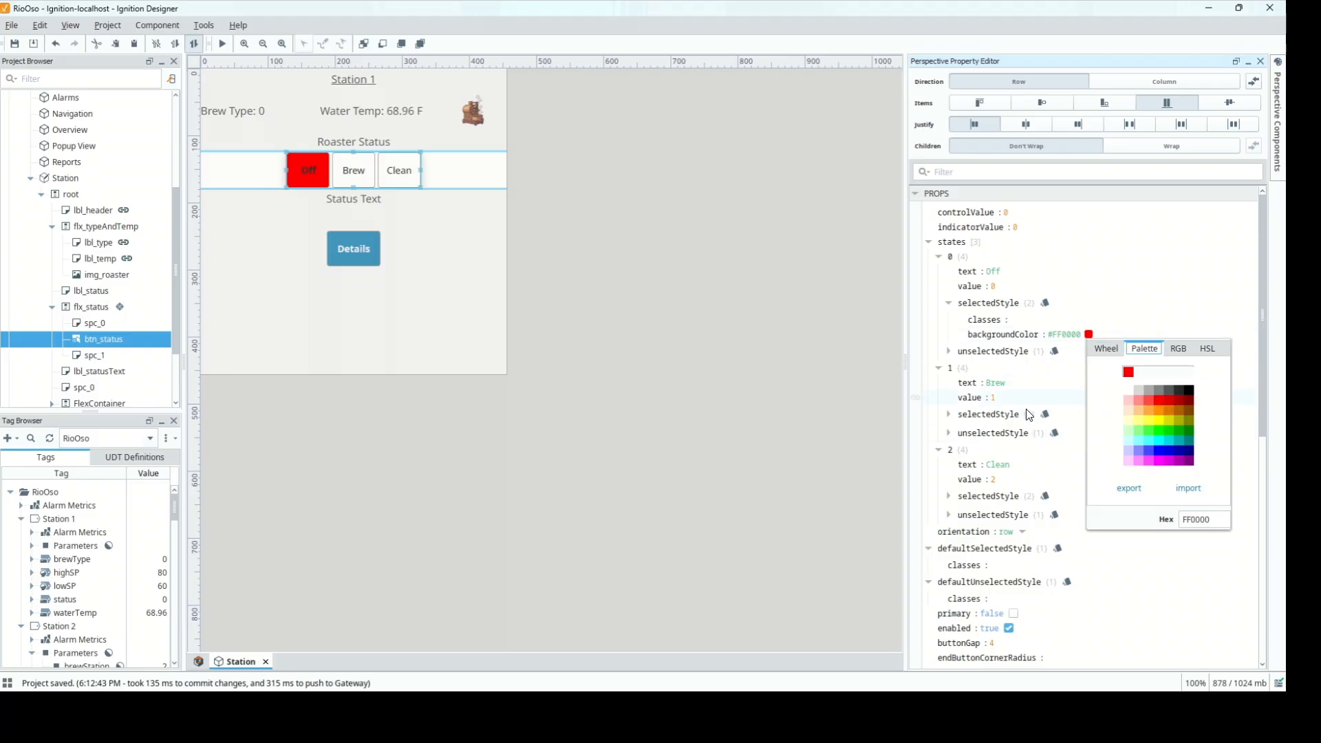
click(948, 414)
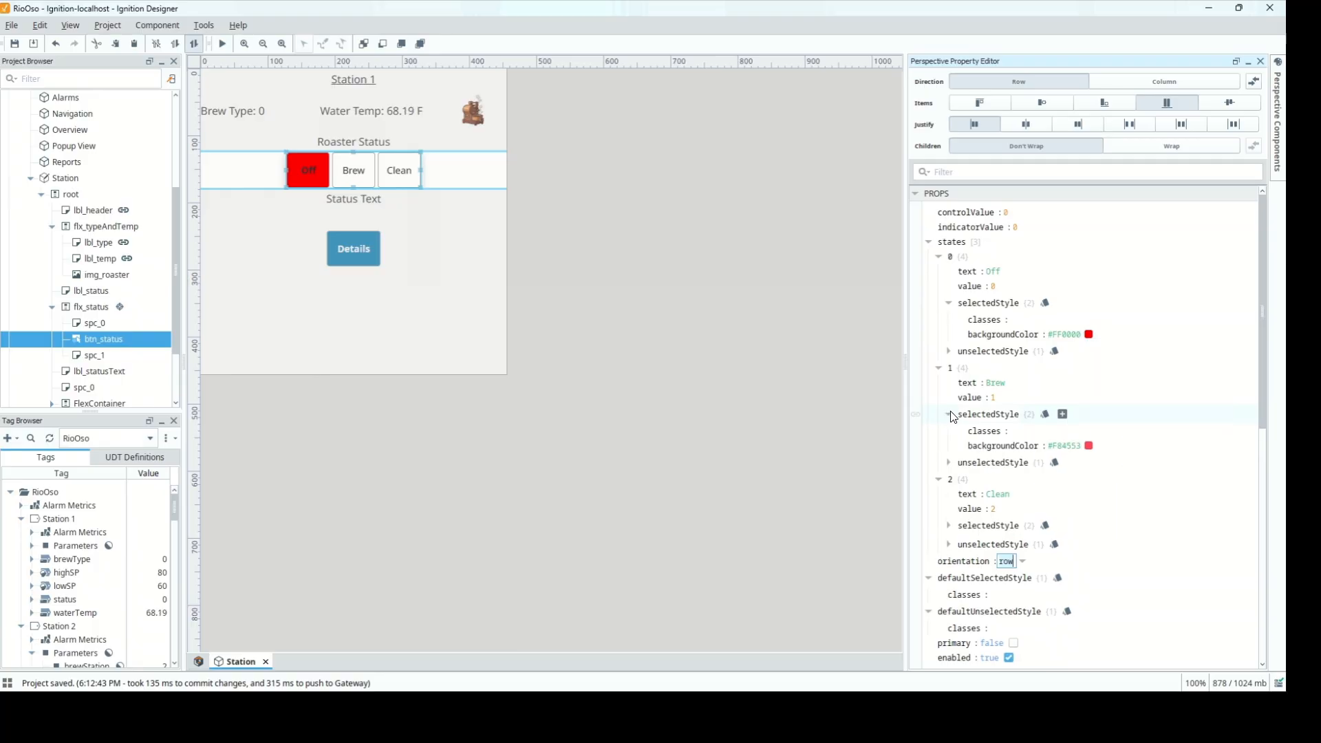
click(1089, 446)
click(1144, 460)
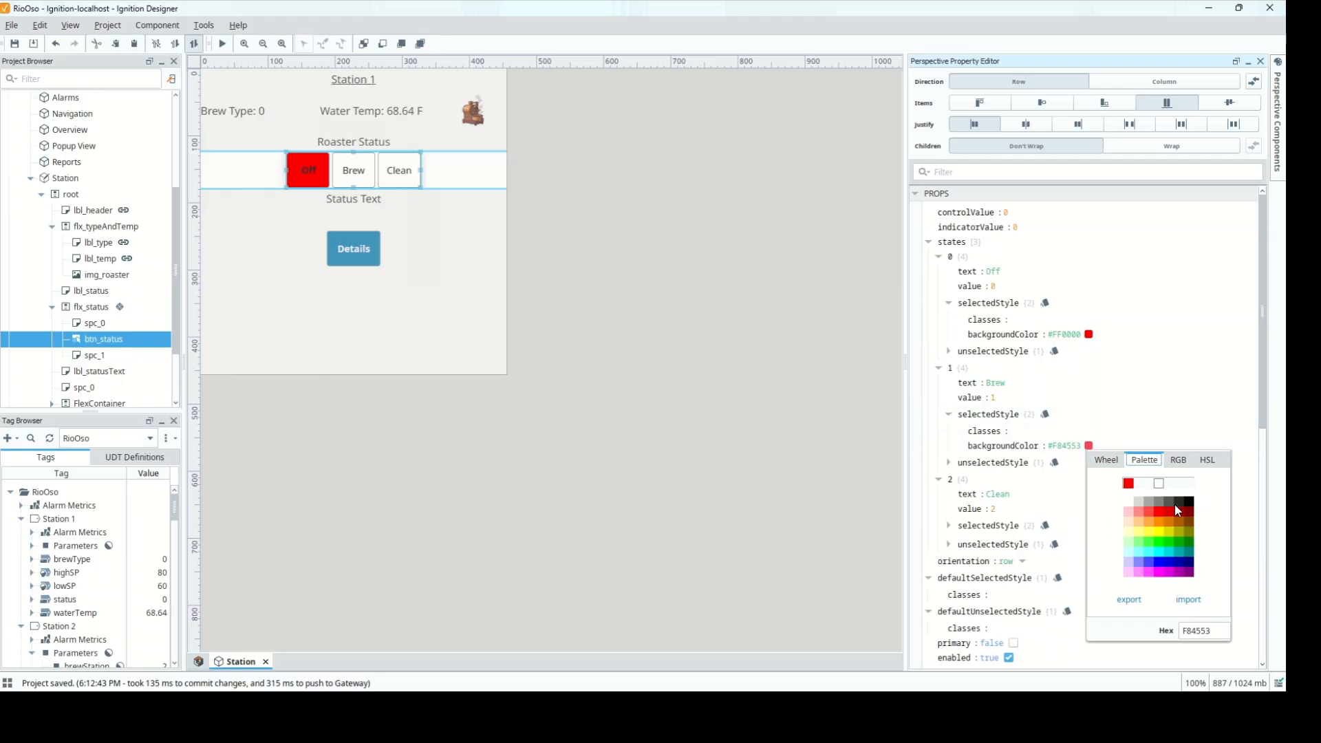
click(1170, 540)
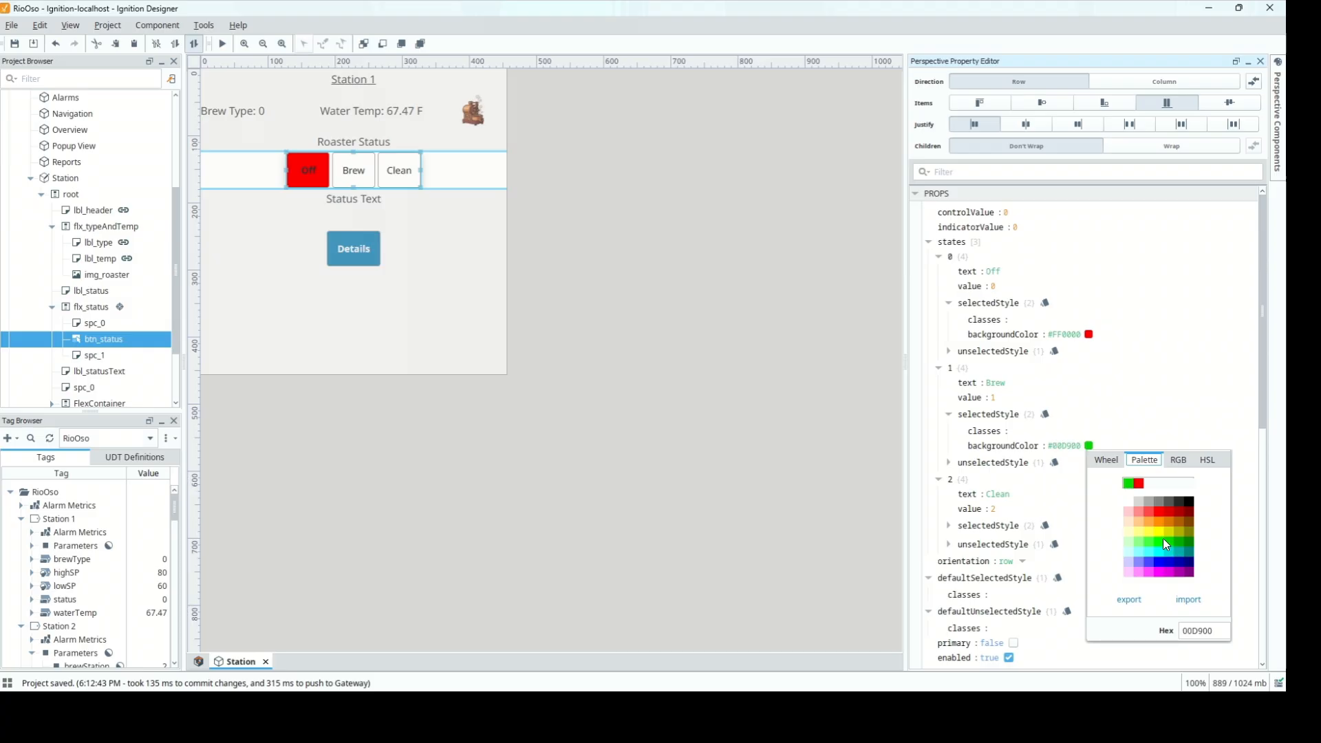
Give the Clean state a yellow #FFFF00 selected background
click(949, 526)
click(1089, 557)
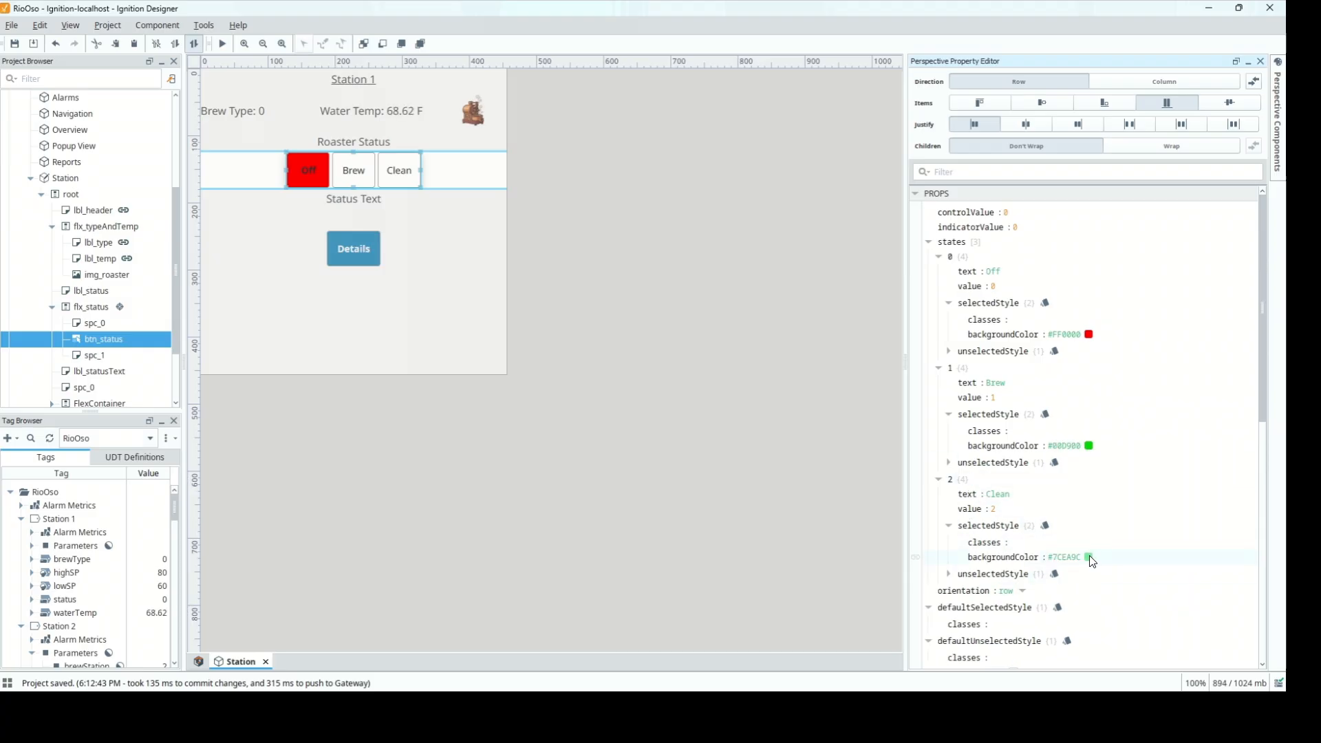
click(1143, 508)
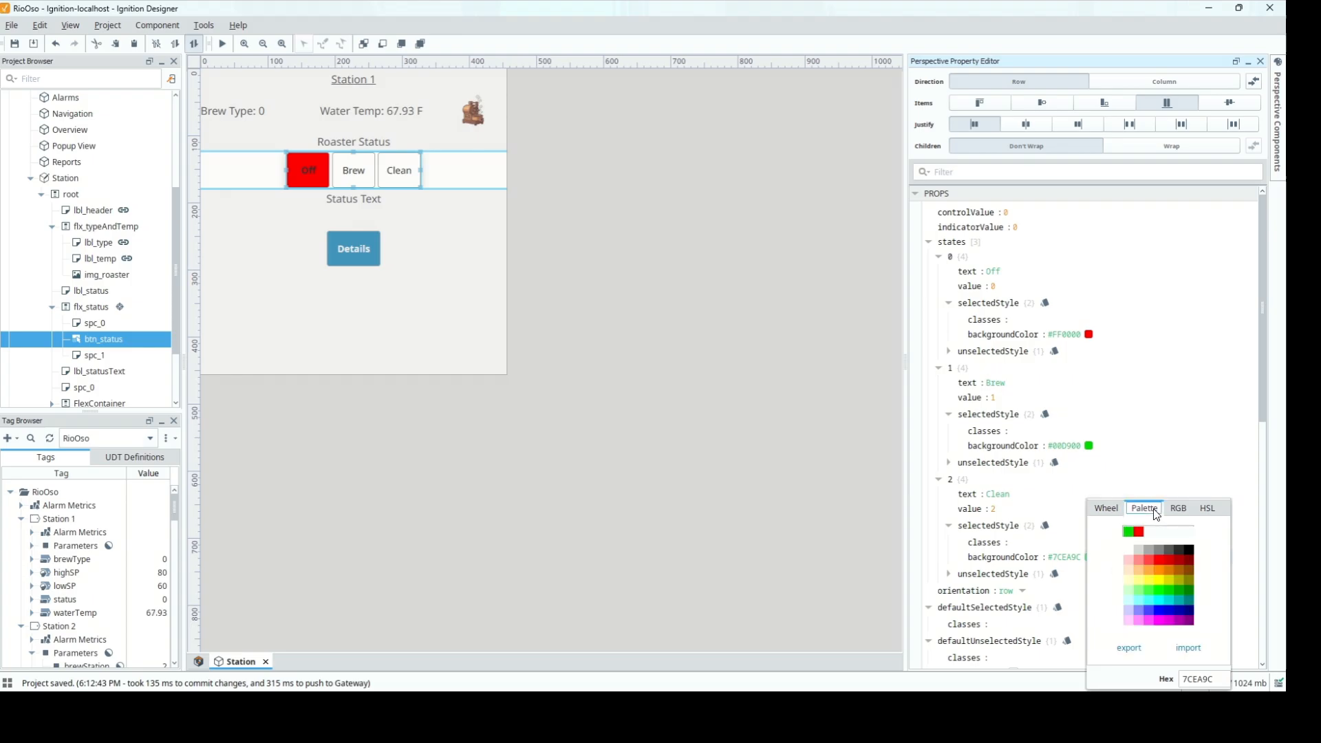
click(1156, 576)
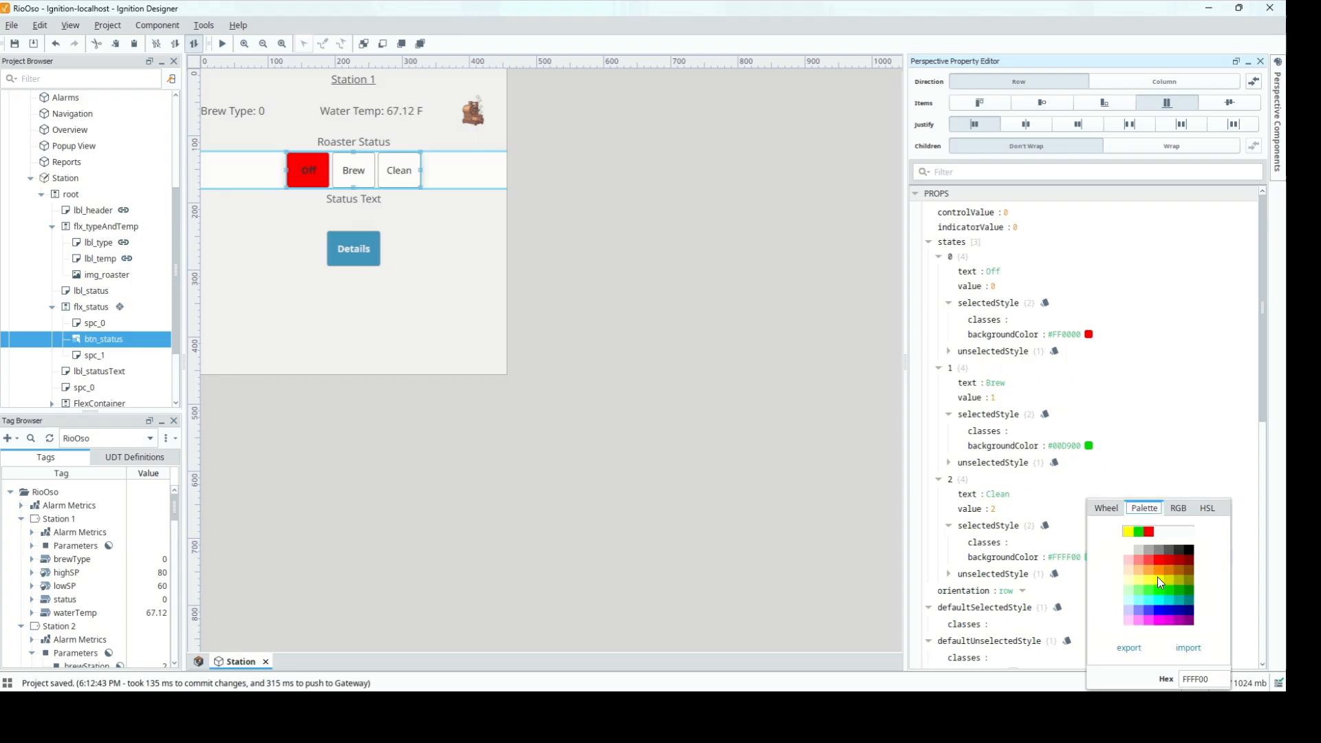
click(1180, 437)
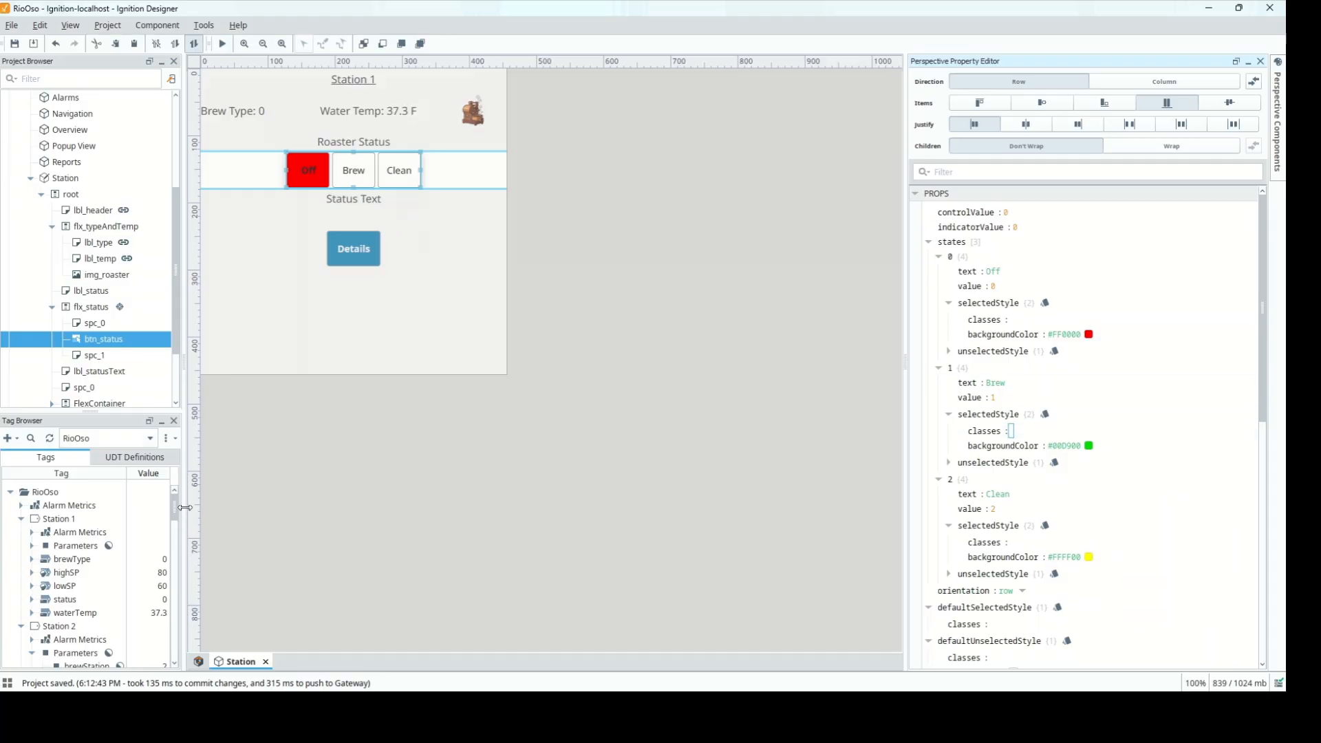
Widen the browser panels, select Station 1's status tag, then select the Station view
drag(185, 509, 197, 509)
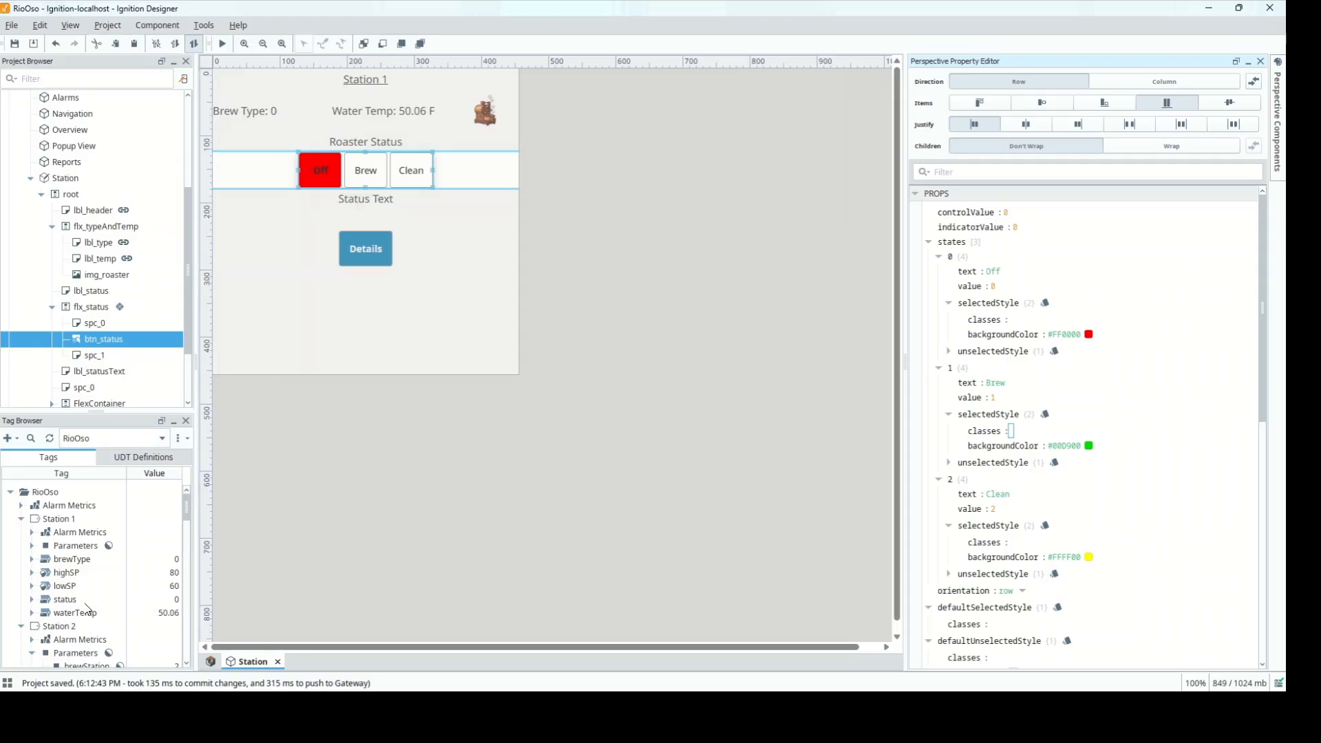
click(159, 600)
click(159, 600)
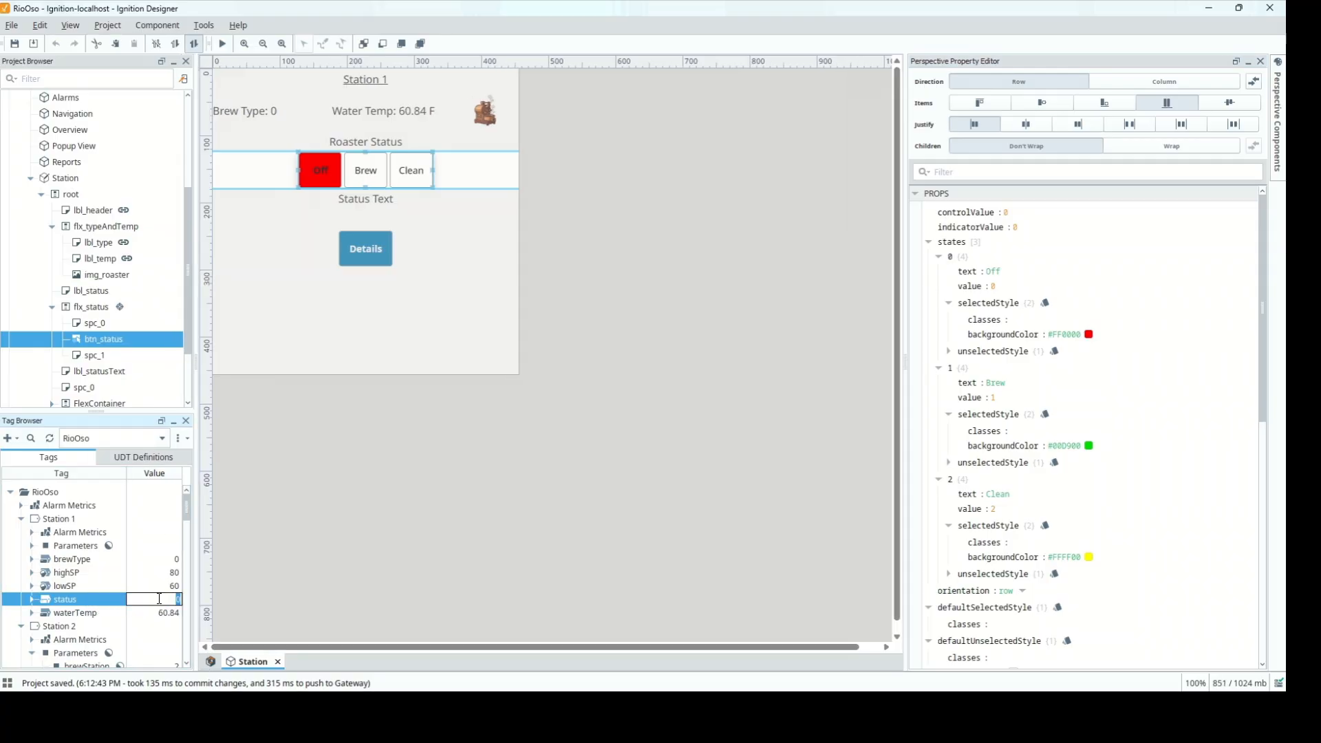
click(772, 369)
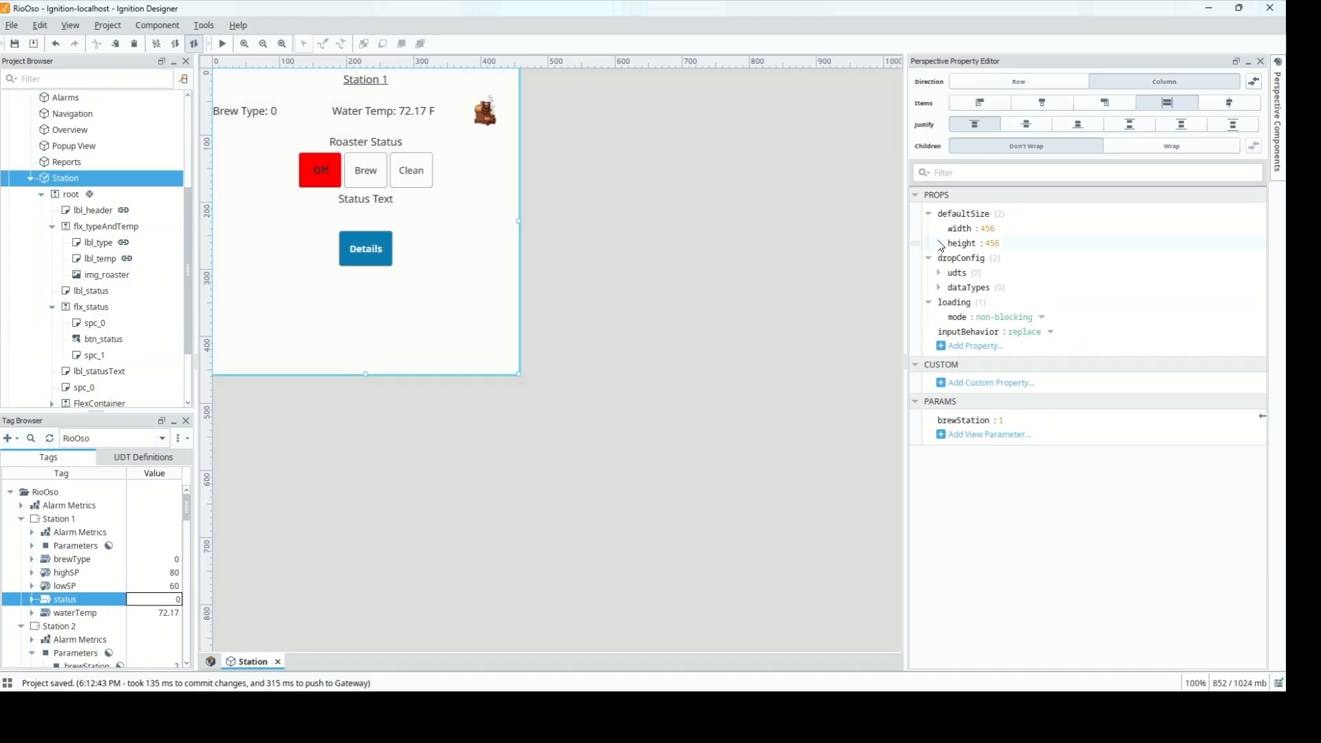
Start an indirect tag binding on the status button's controlValue using Station 1's status tag
click(104, 344)
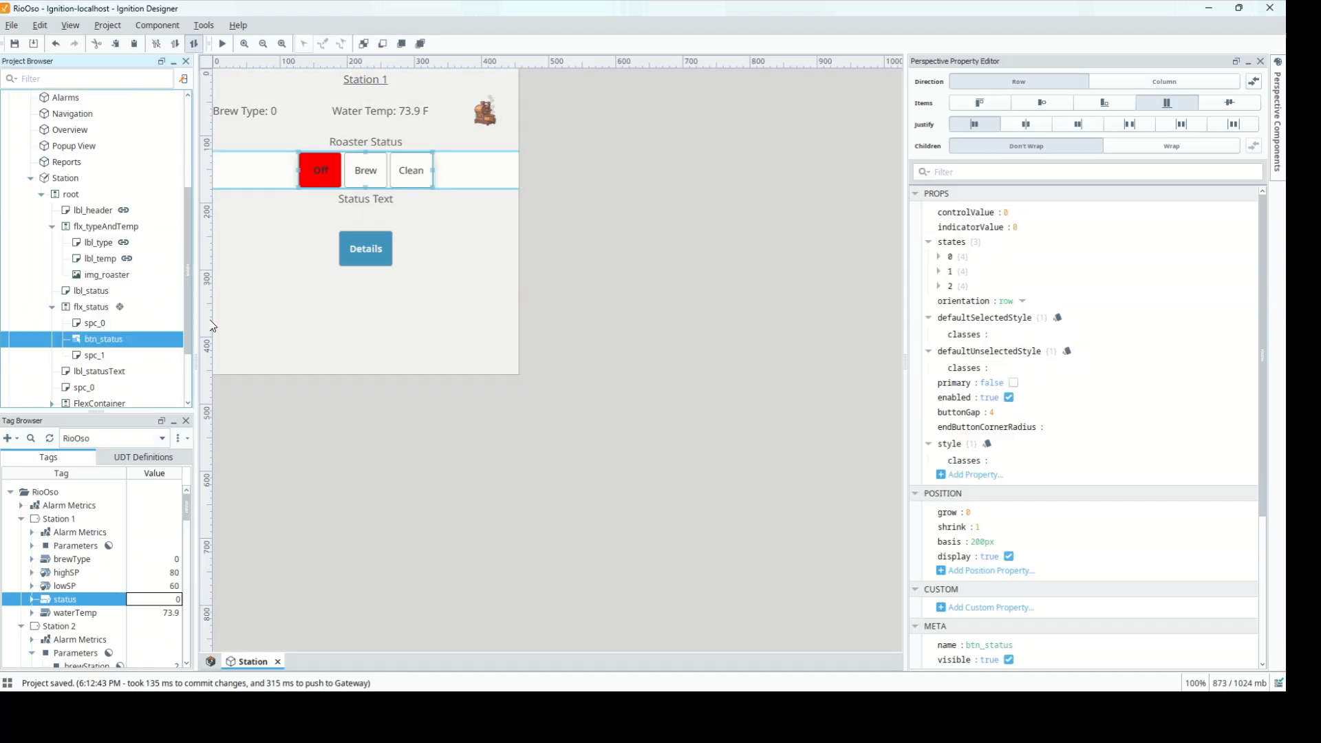
click(914, 215)
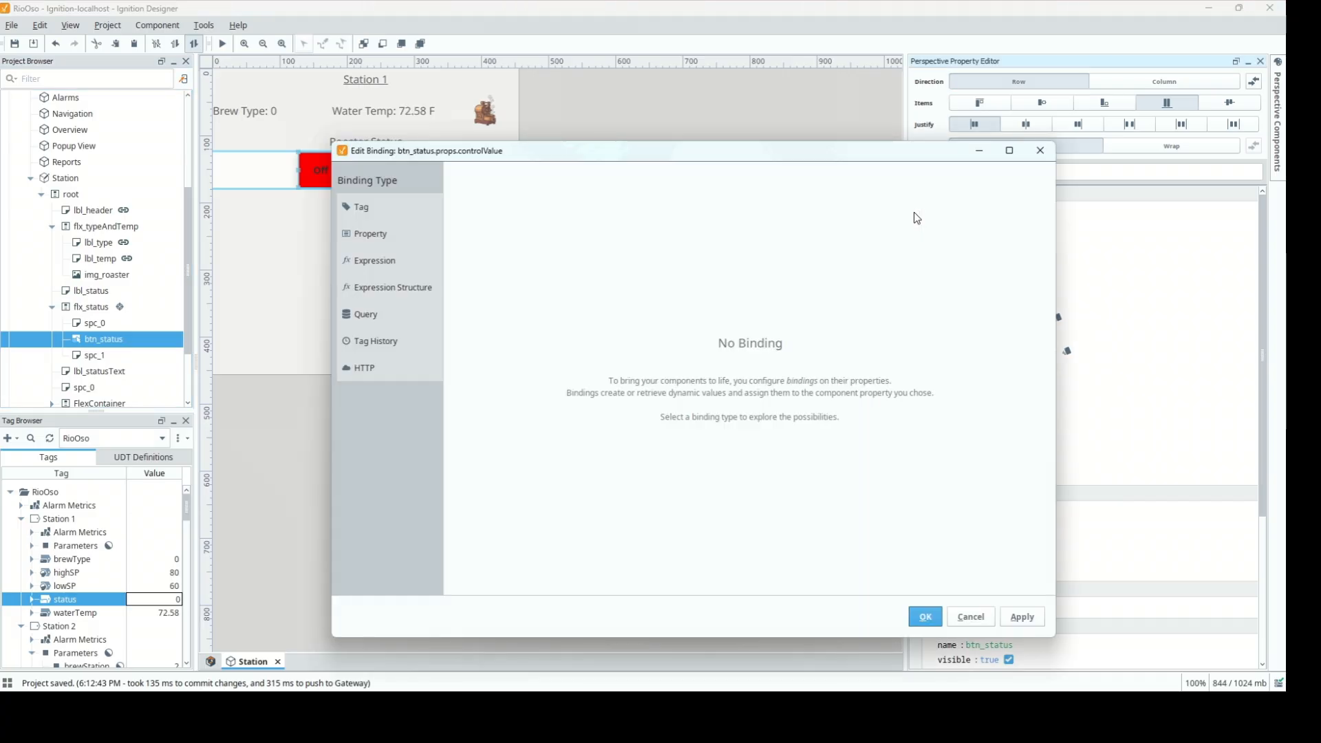
click(390, 205)
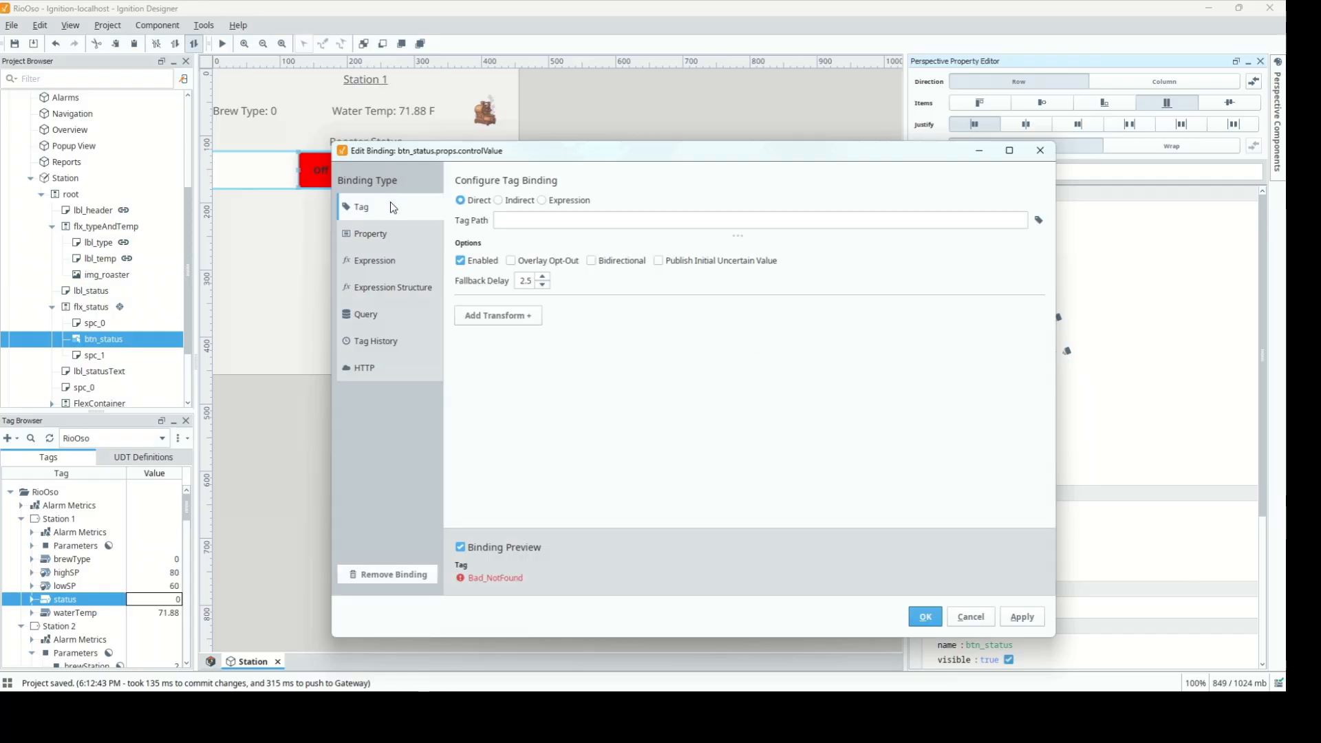
click(500, 201)
click(1022, 221)
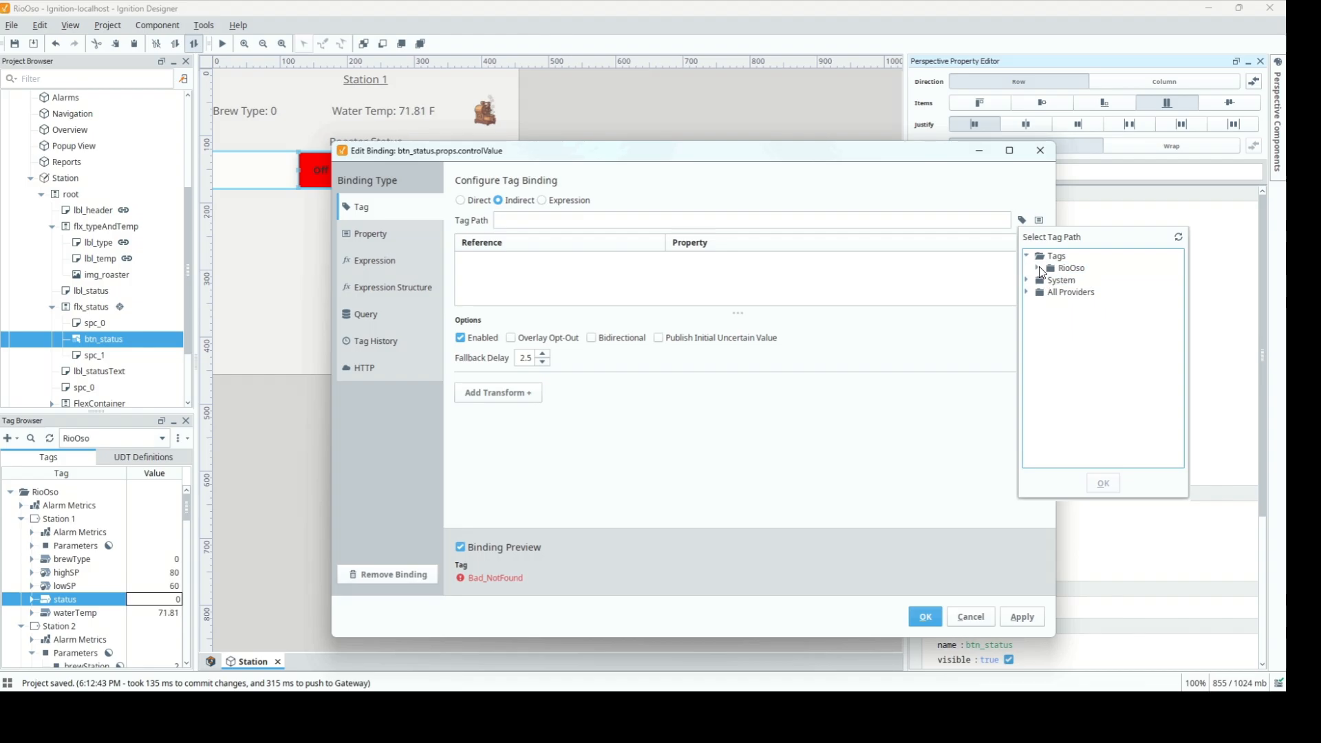
click(1040, 268)
click(1047, 291)
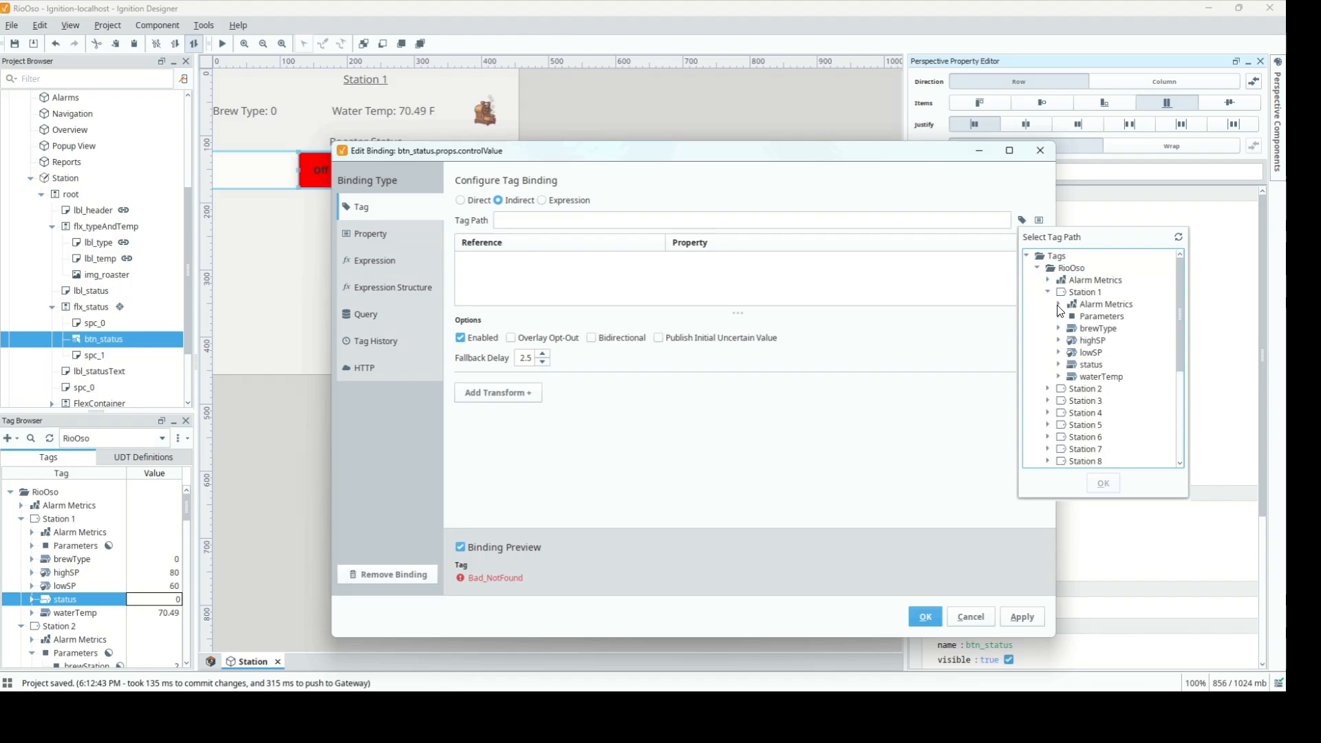
click(1085, 364)
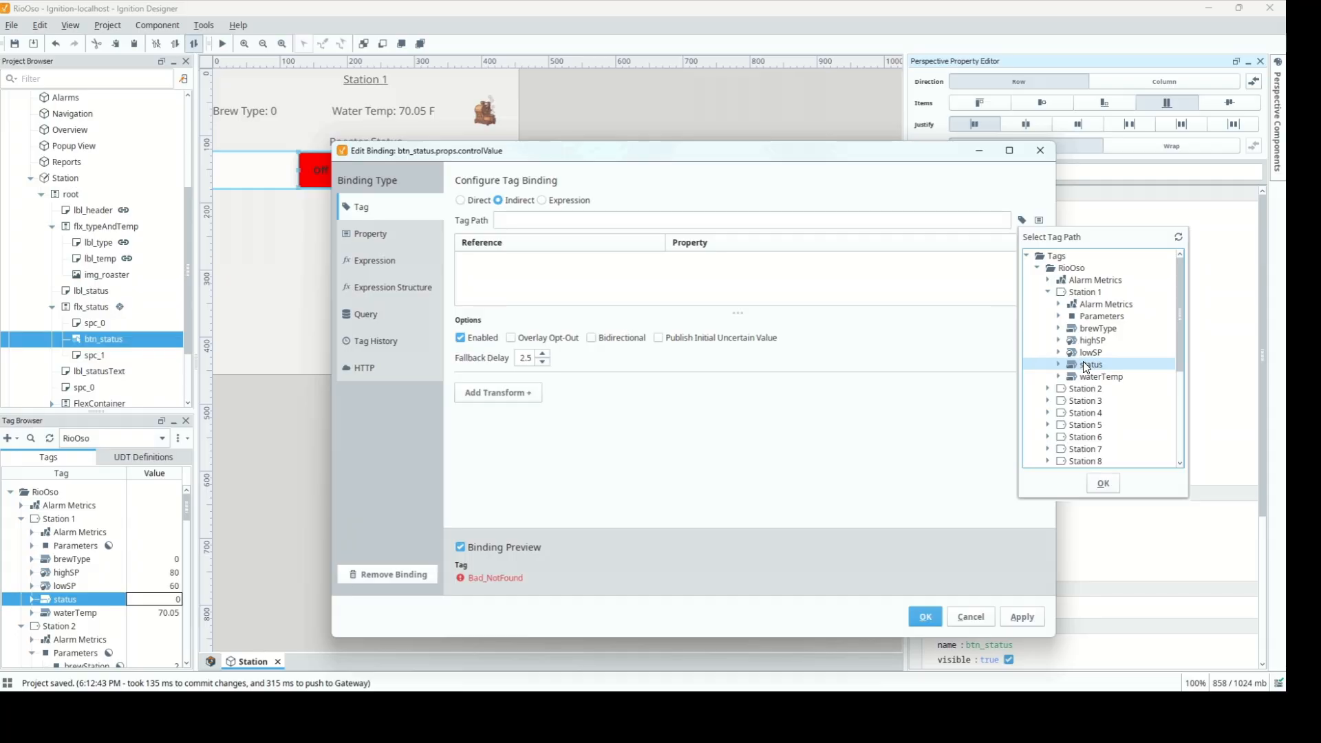
click(1103, 483)
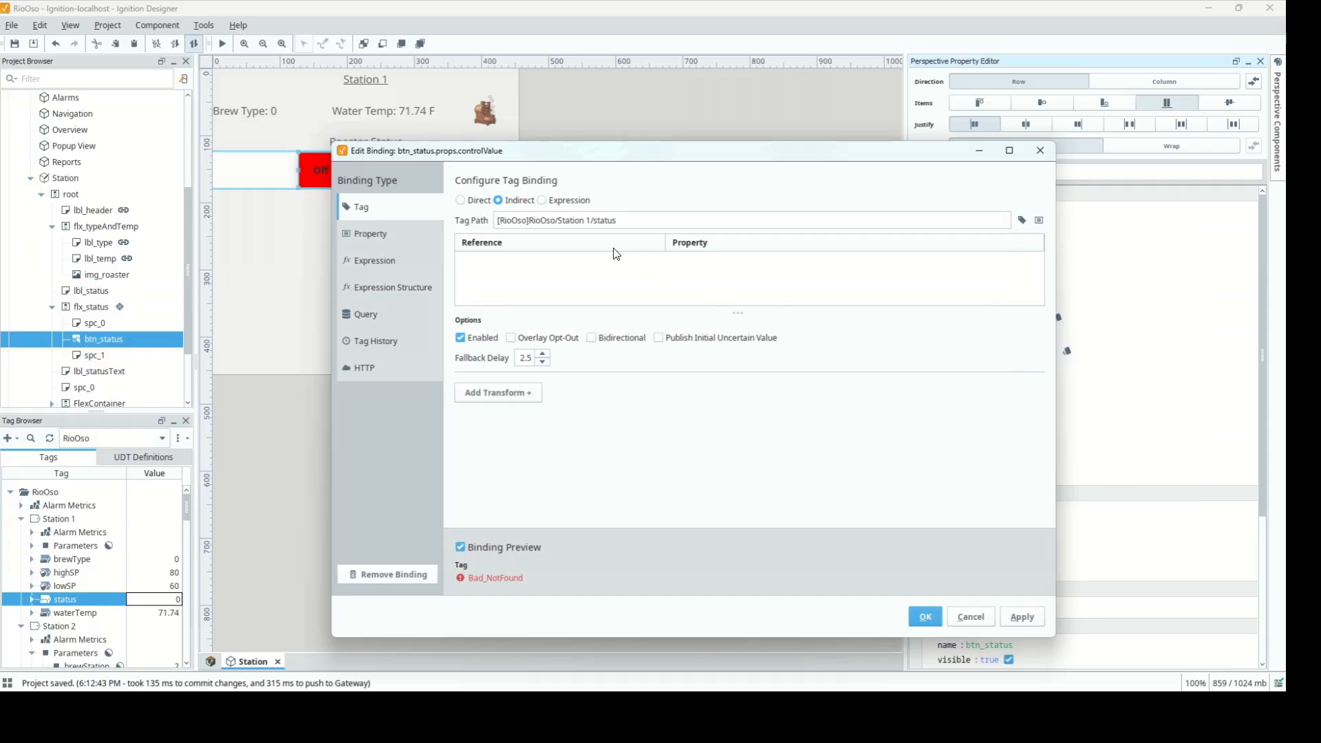
Replace the station number with {brewStation}, link it to {view.params.brewStation}, and apply the binding
click(589, 219)
key(BackSpace)
text({brewStat)
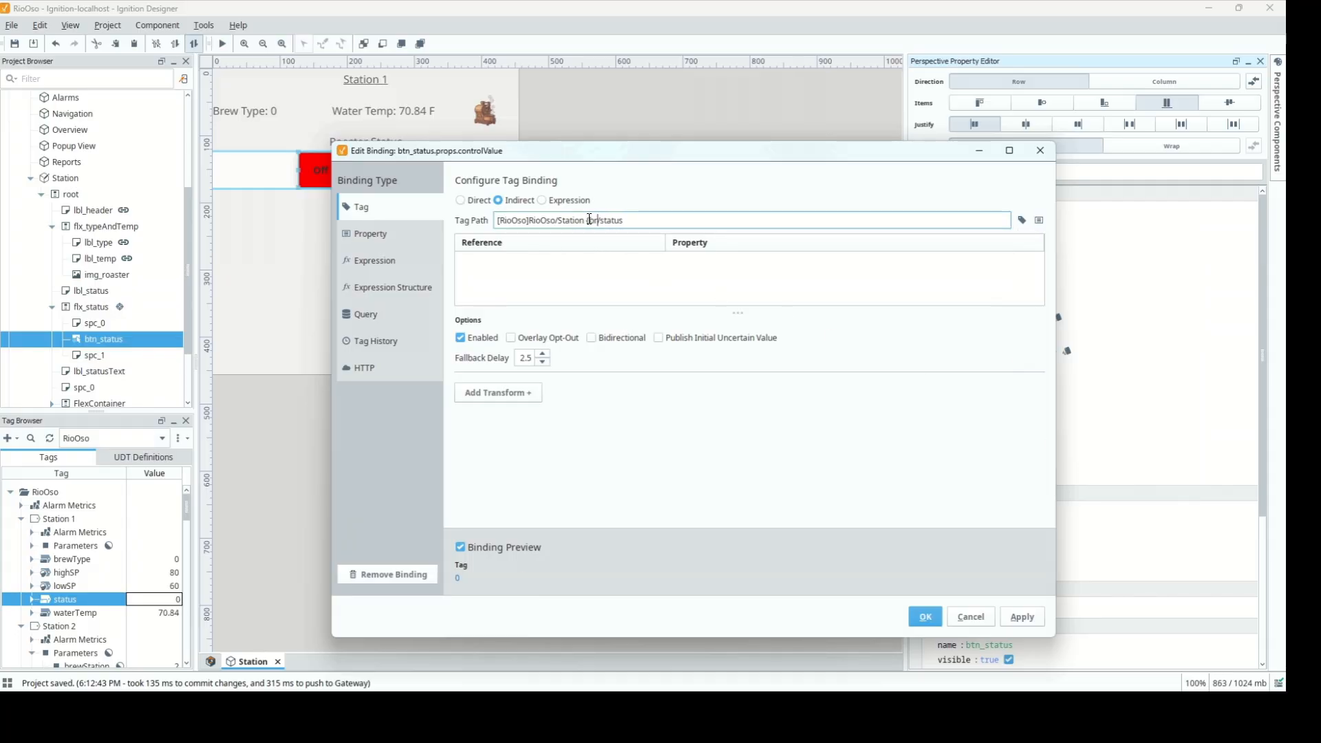
text(ion})
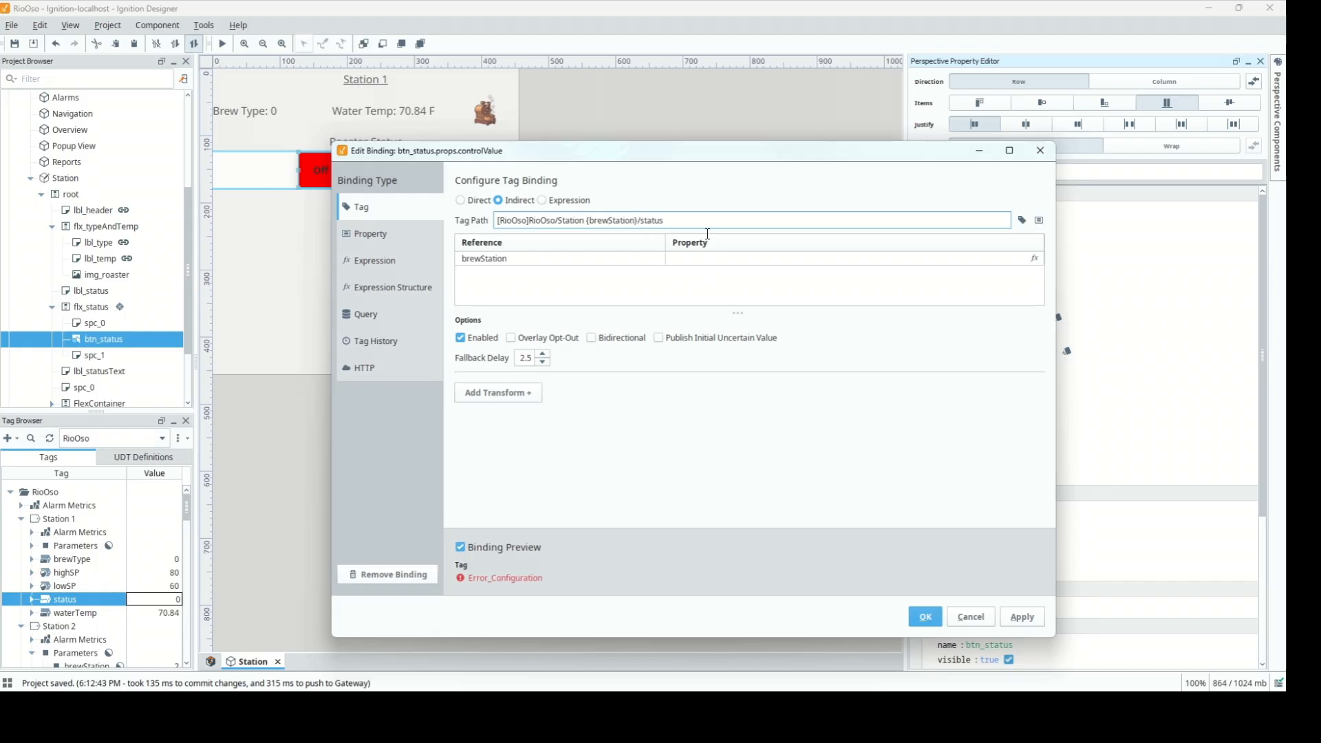
click(1033, 258)
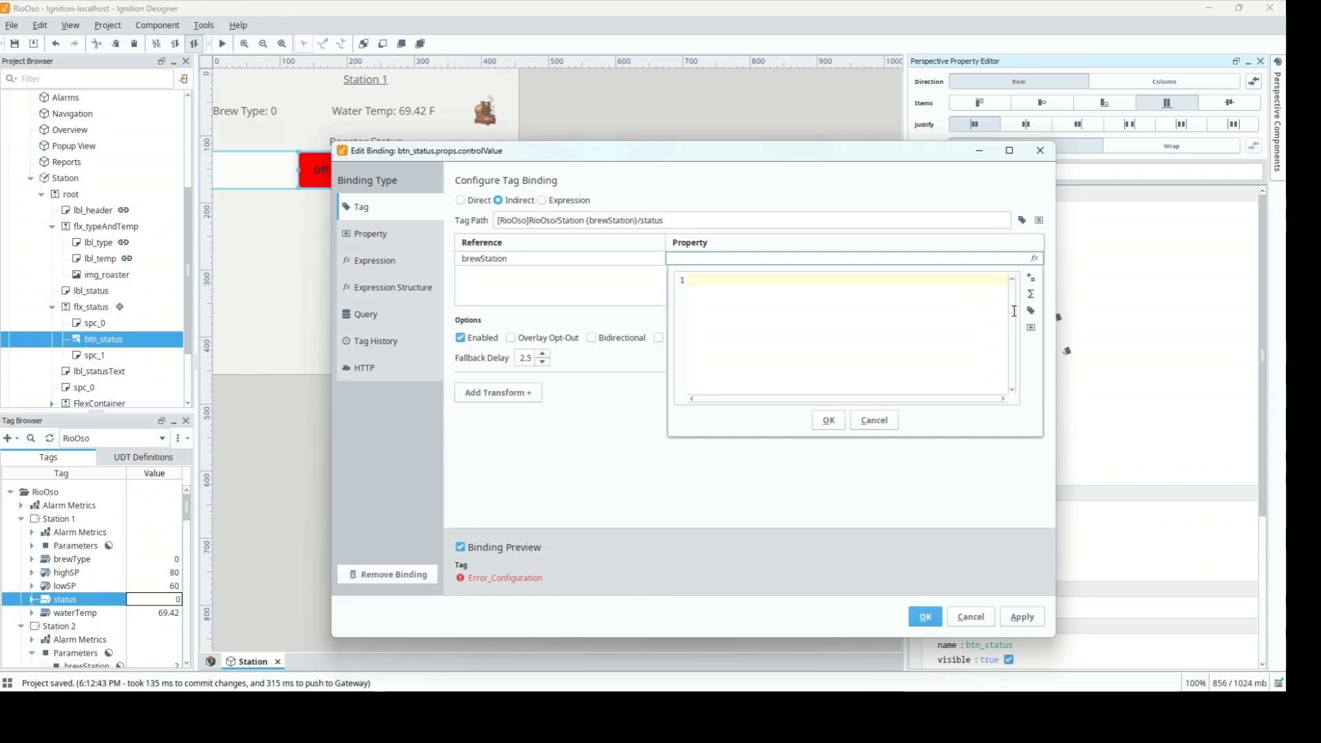
click(1031, 328)
click(1047, 416)
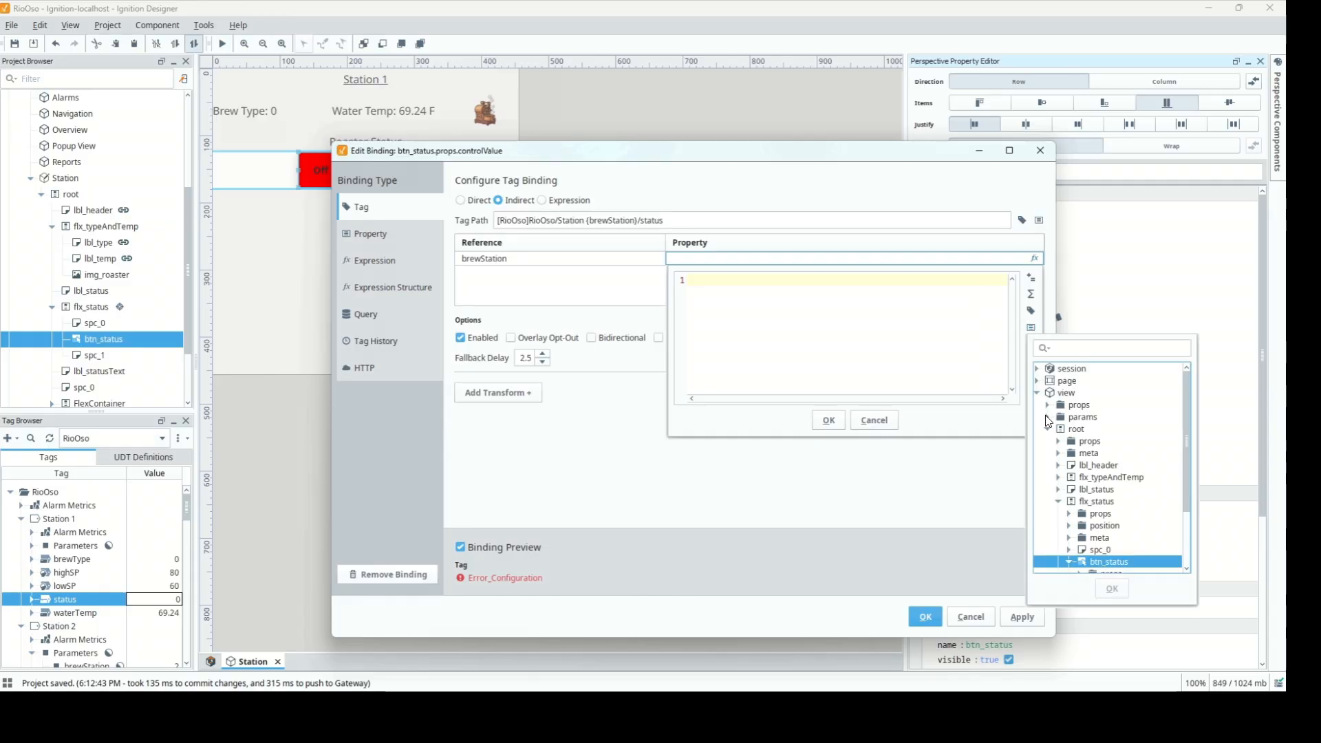
click(1099, 428)
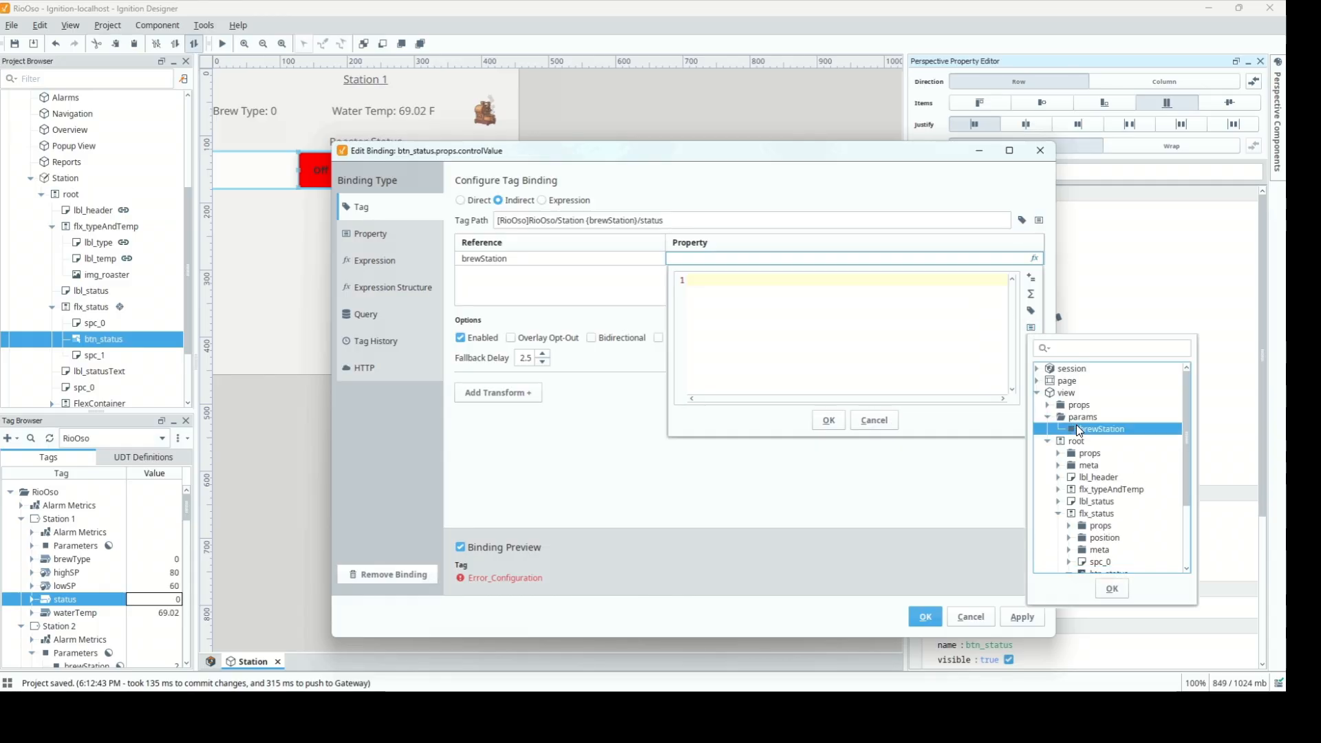
click(828, 419)
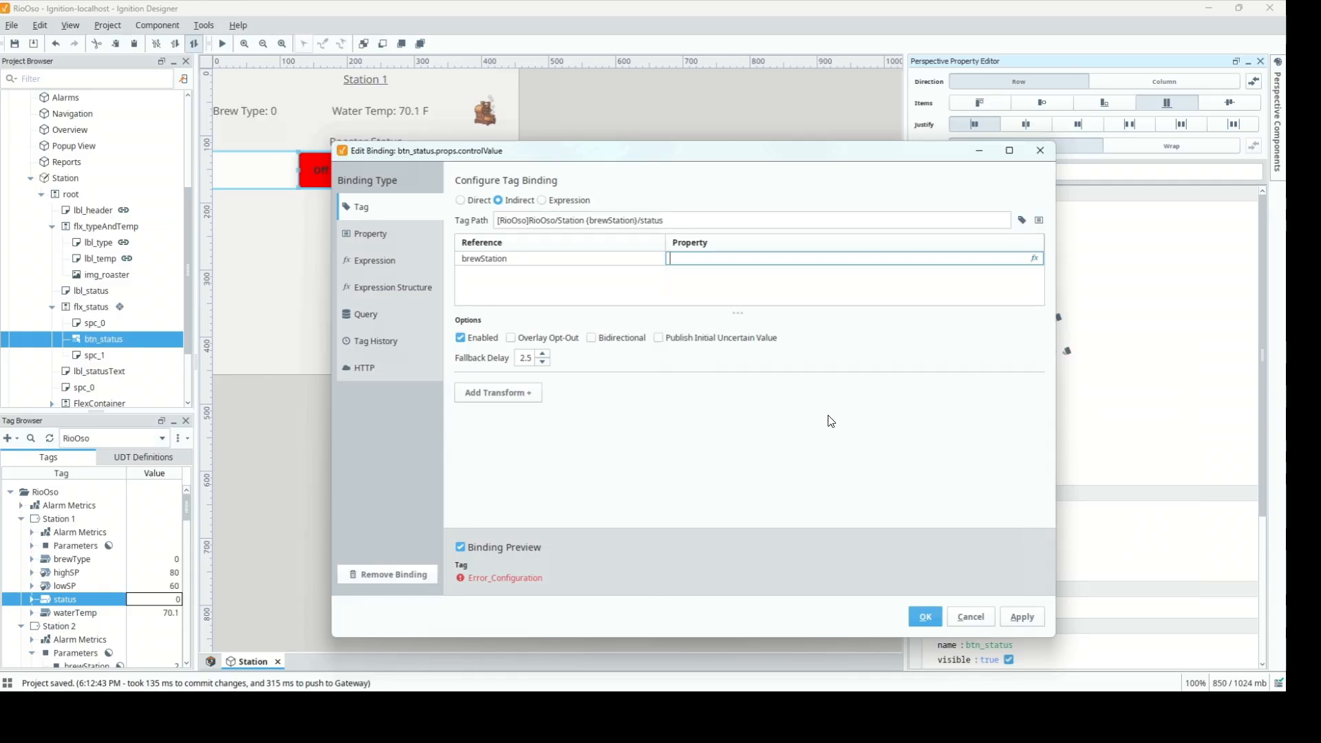
click(1034, 258)
click(1031, 330)
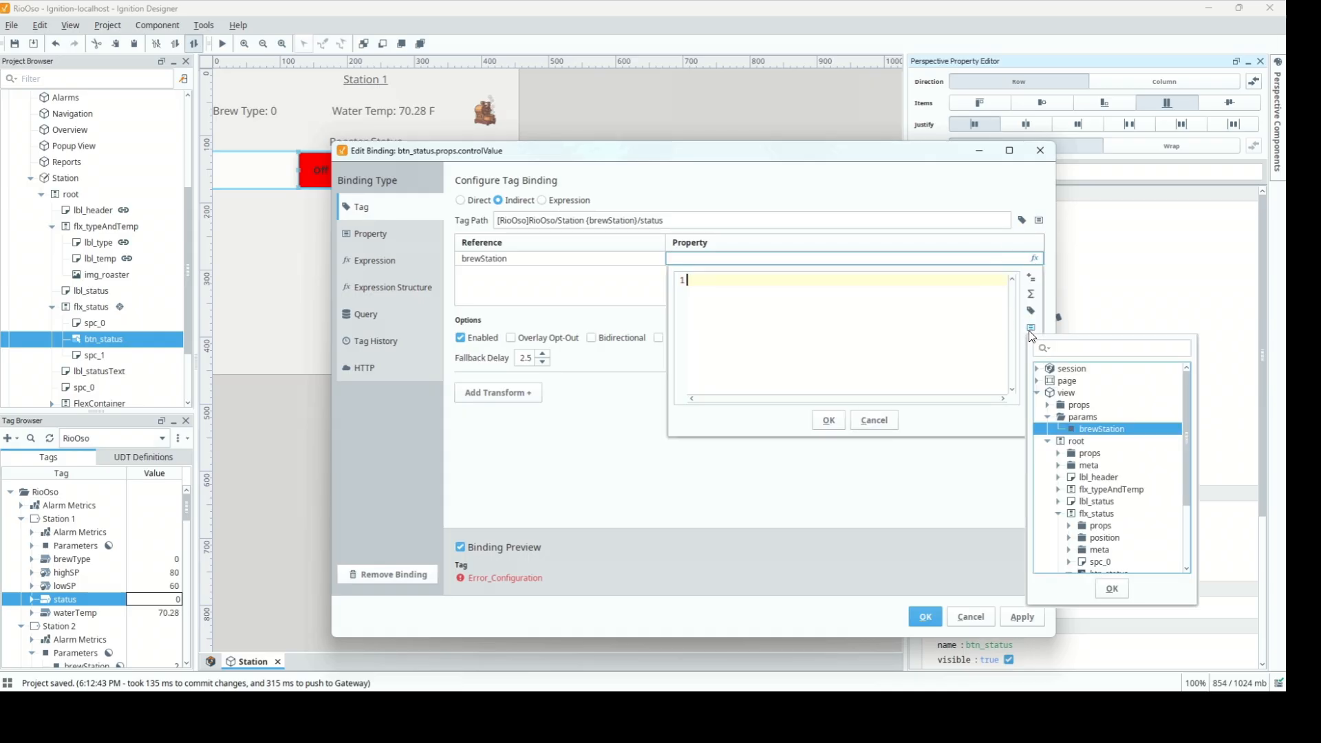
double_click(1069, 427)
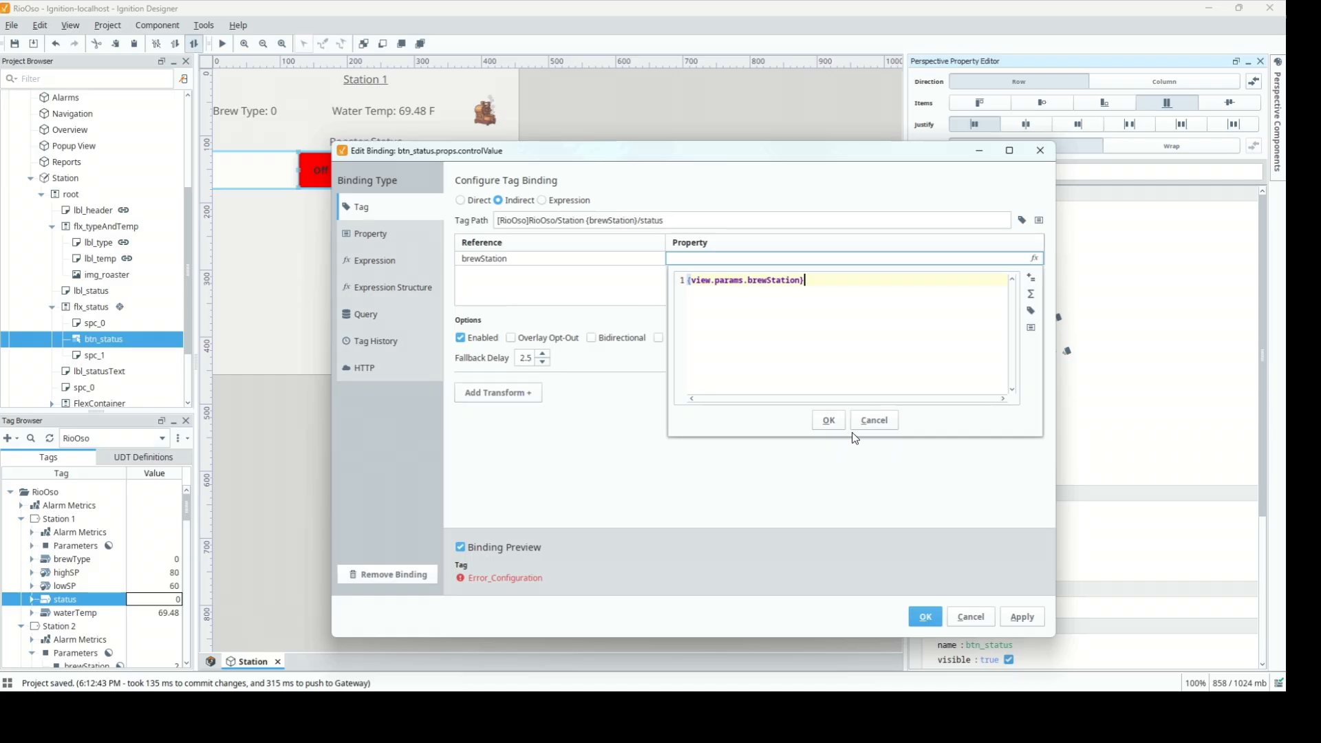
click(826, 421)
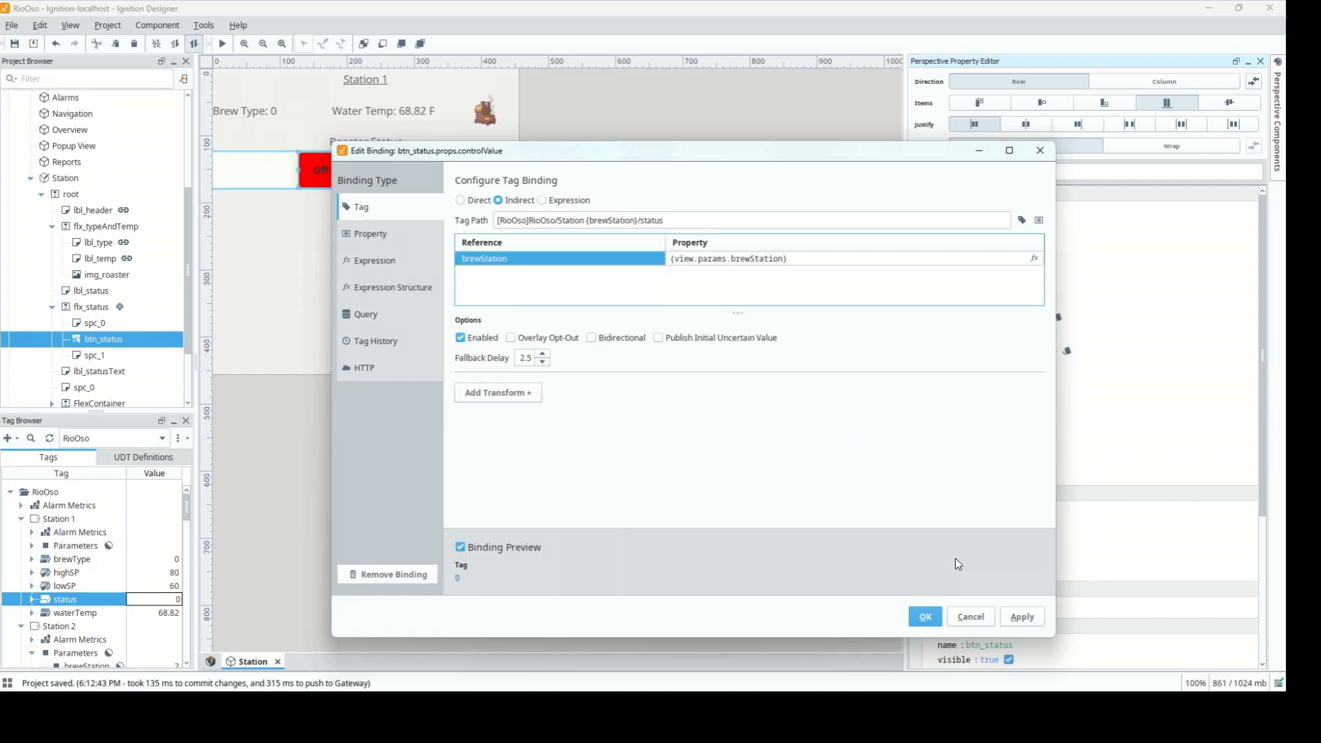
click(934, 623)
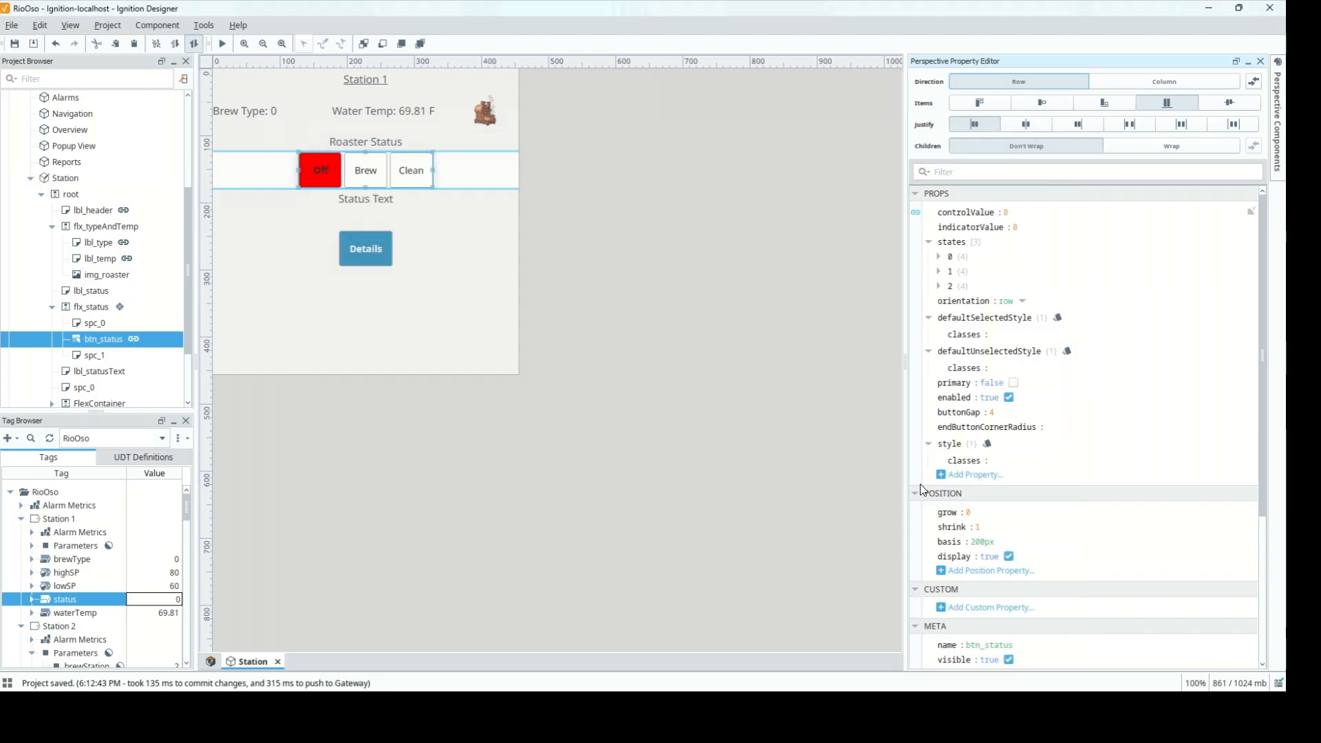
Add a property binding from the status button's indicatorValue to this.props.controlValue
click(915, 228)
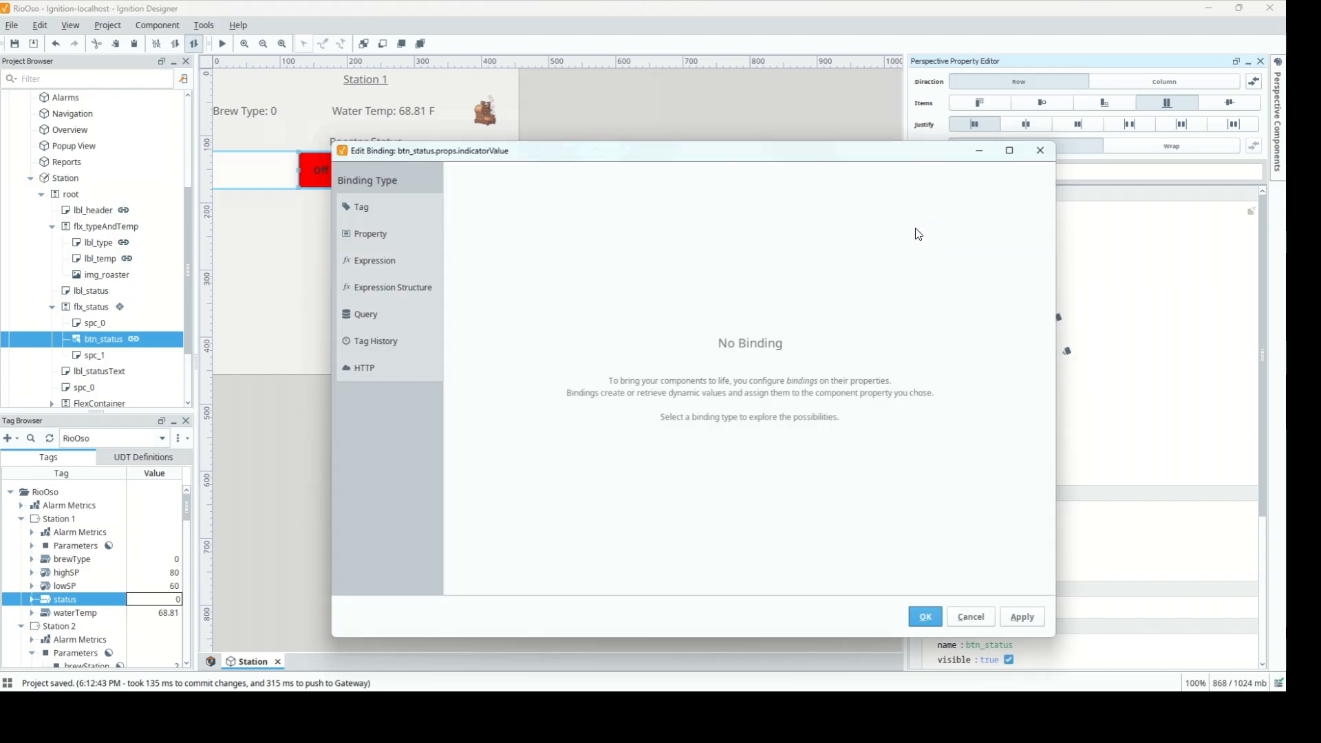
click(410, 240)
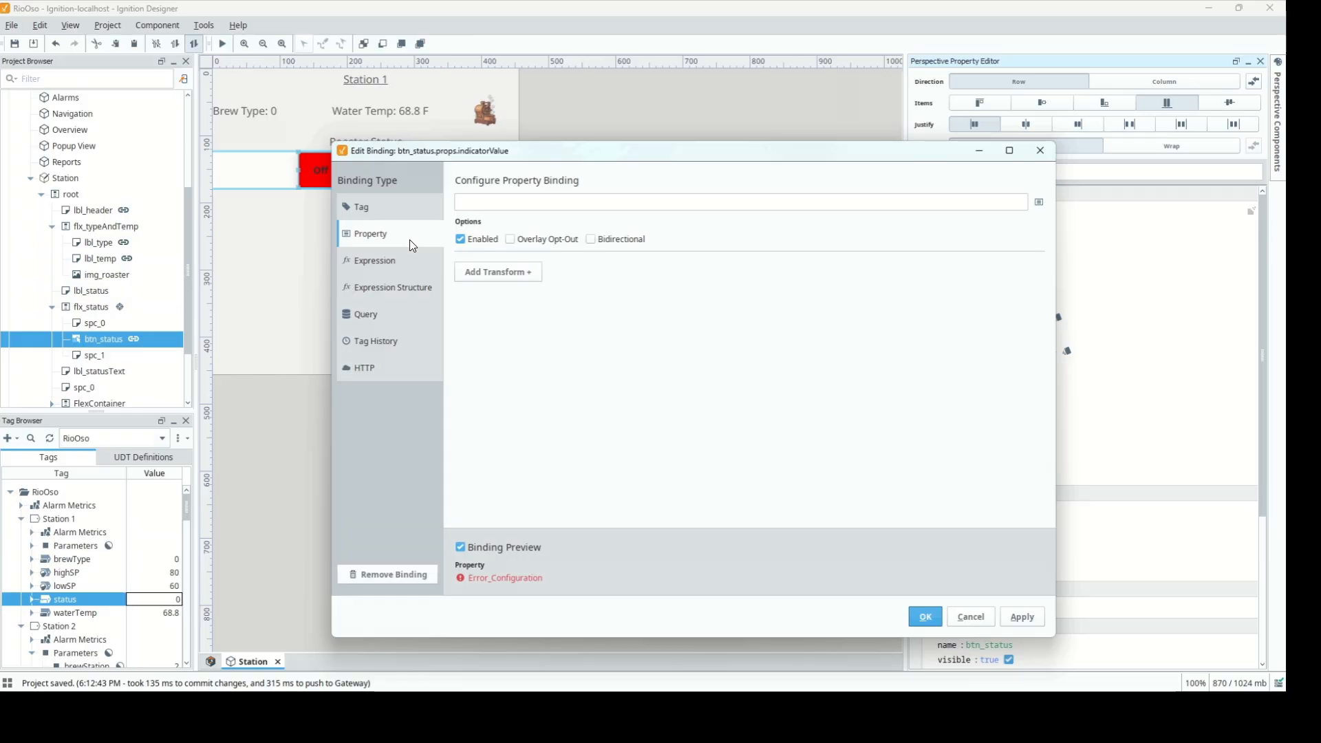
click(1038, 202)
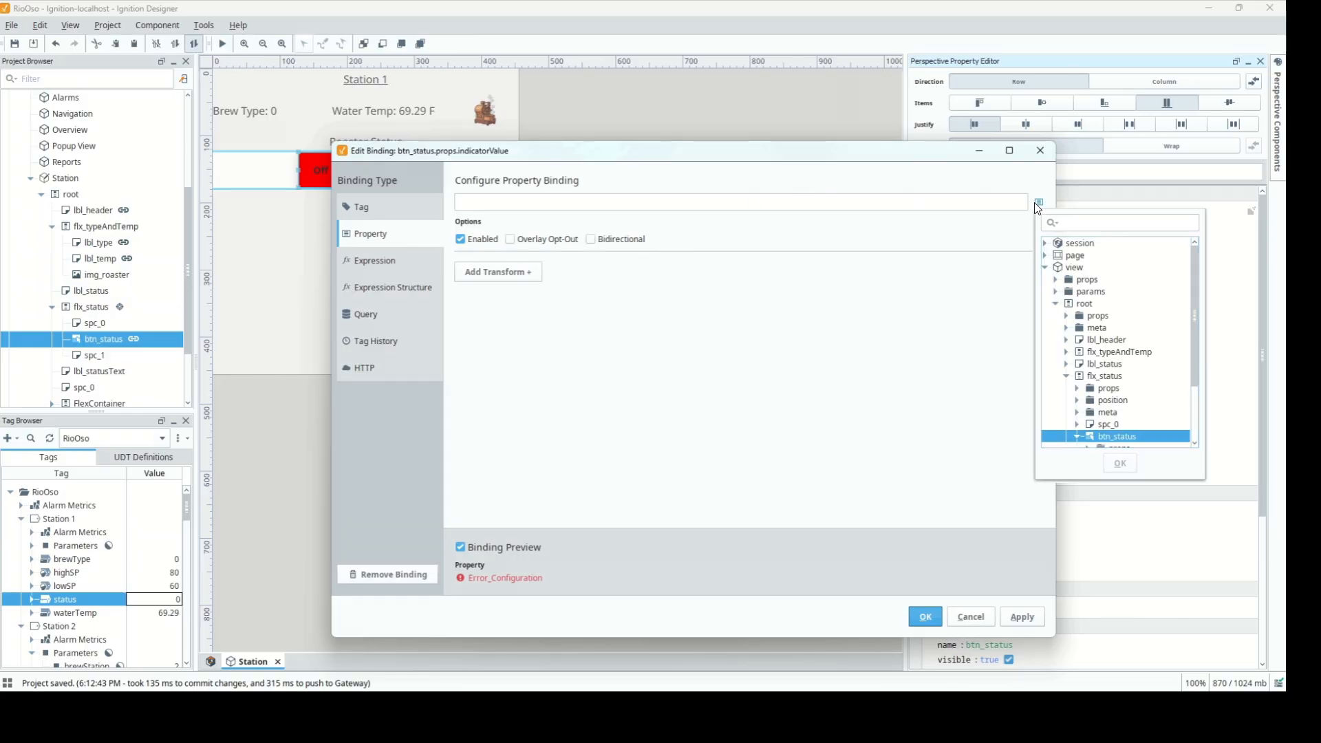
scroll(1136, 348, down, 2)
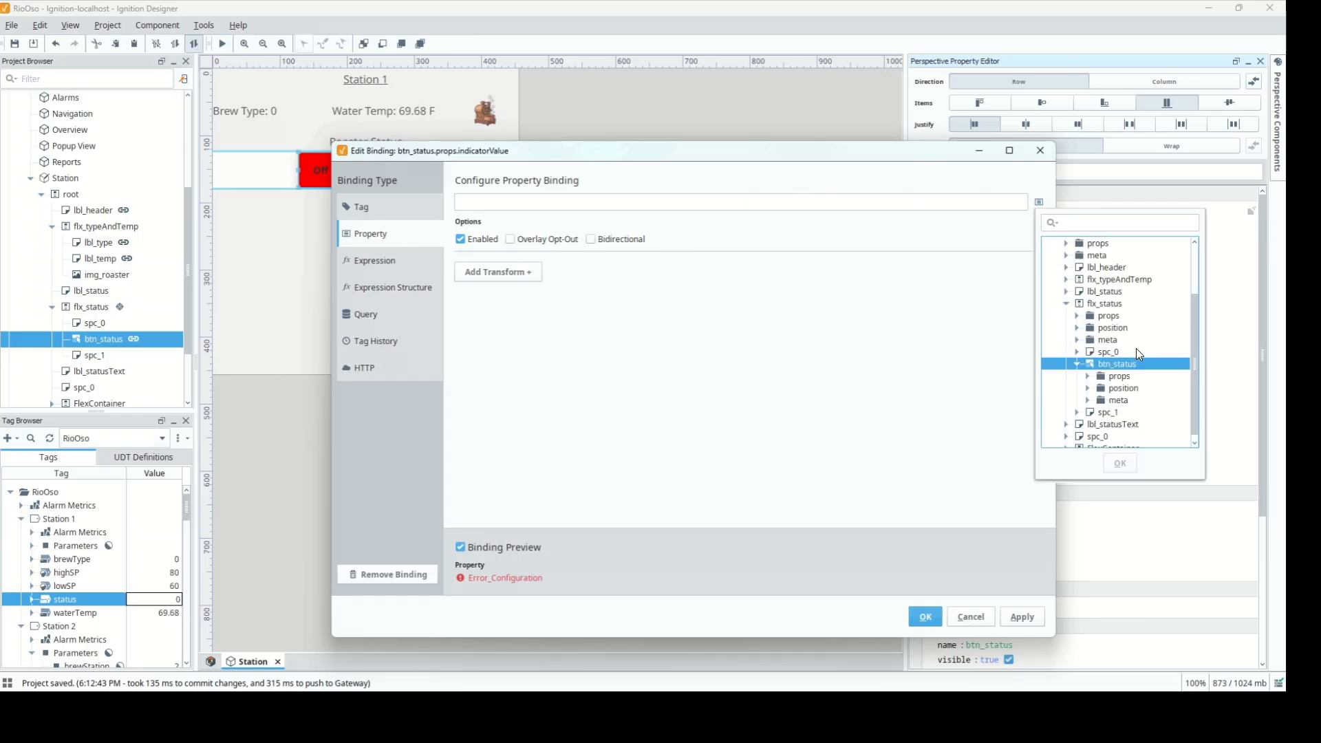
click(1087, 376)
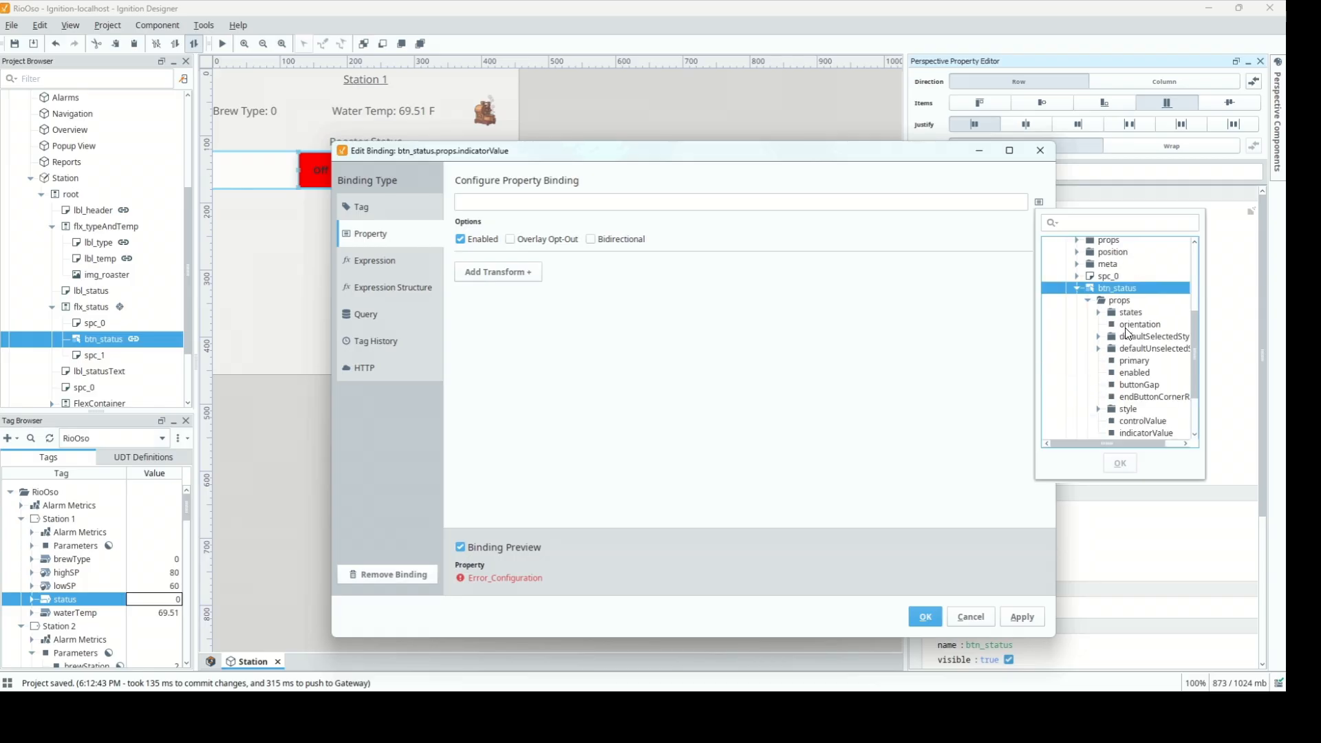
click(1141, 420)
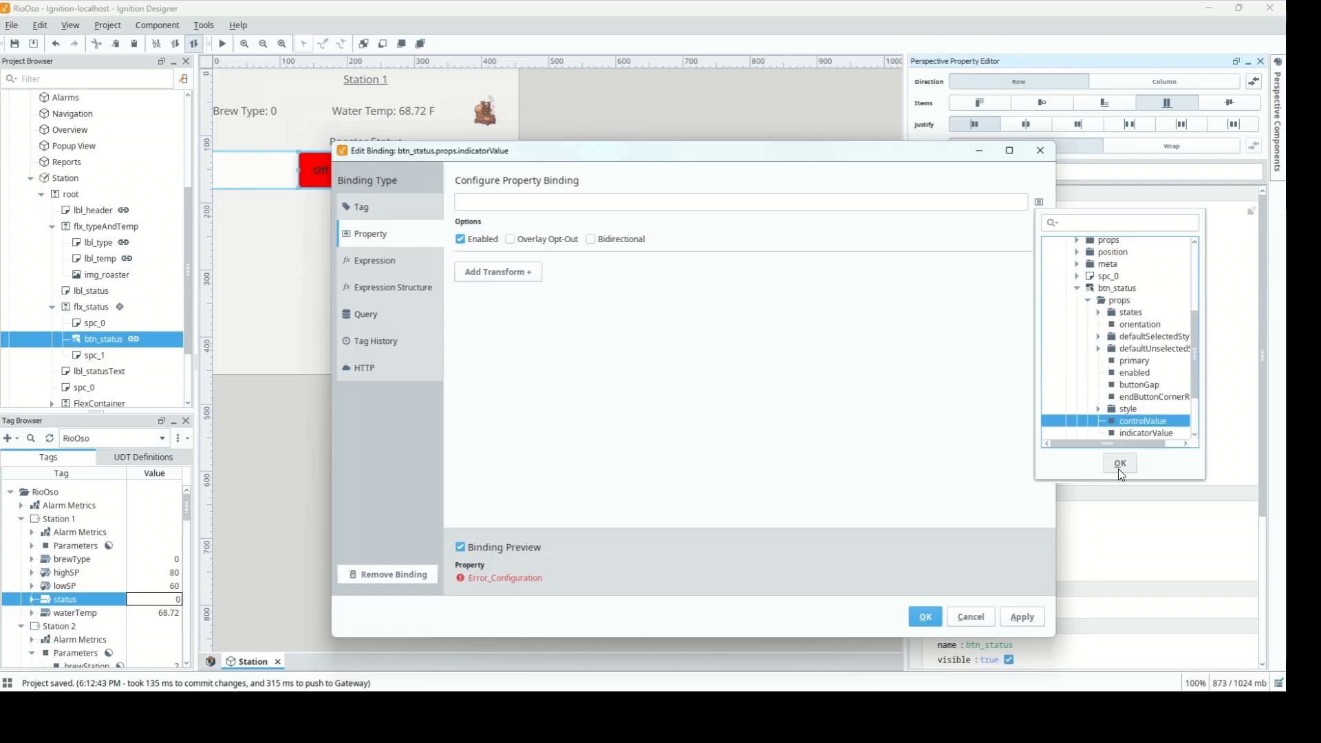
click(1119, 464)
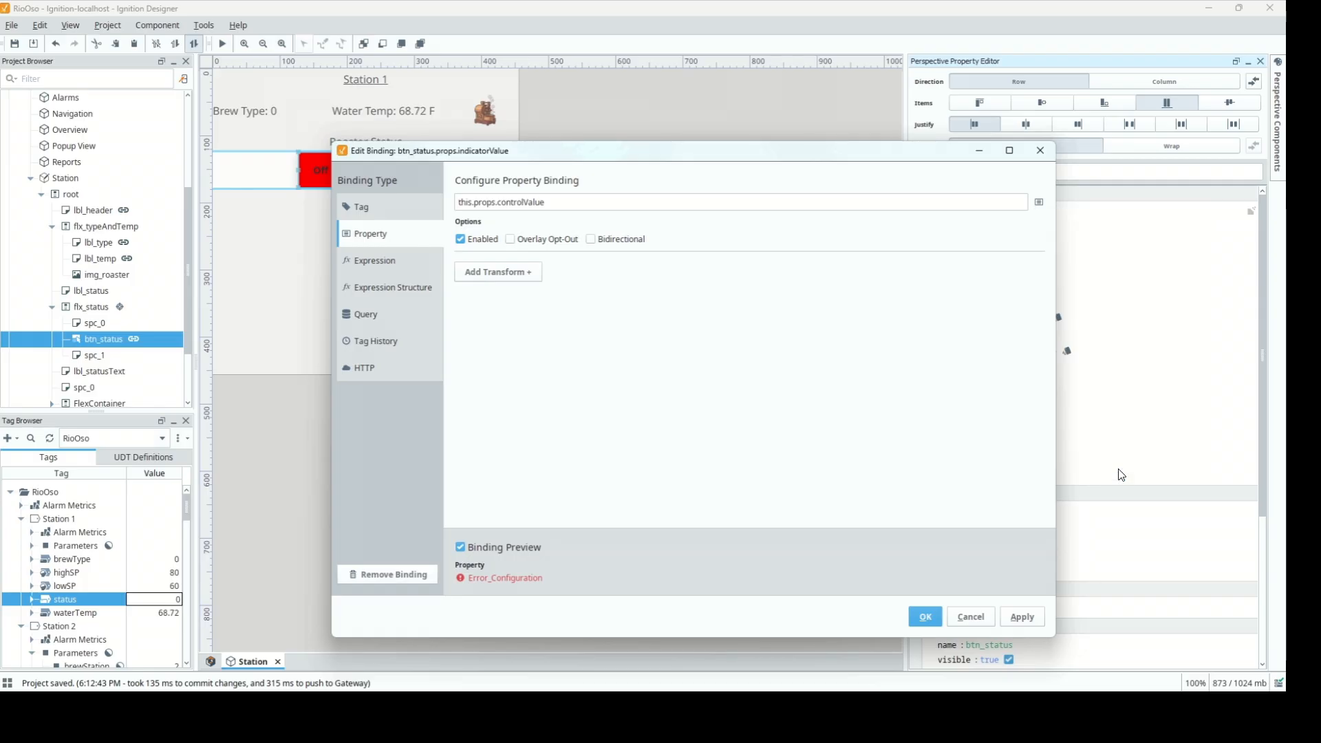
click(925, 617)
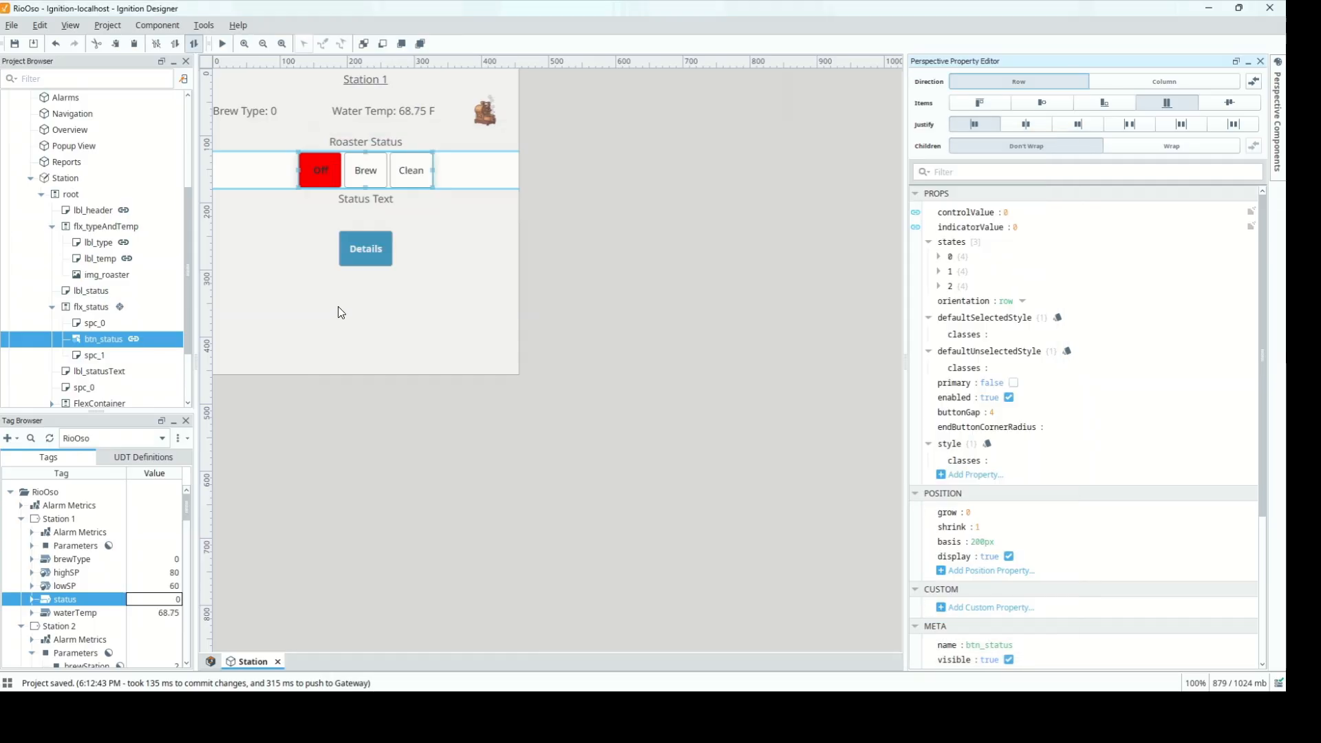
Test the buttons by writing 1 then 0 to Station 1's status tag, then select flx_status
double_click(146, 599)
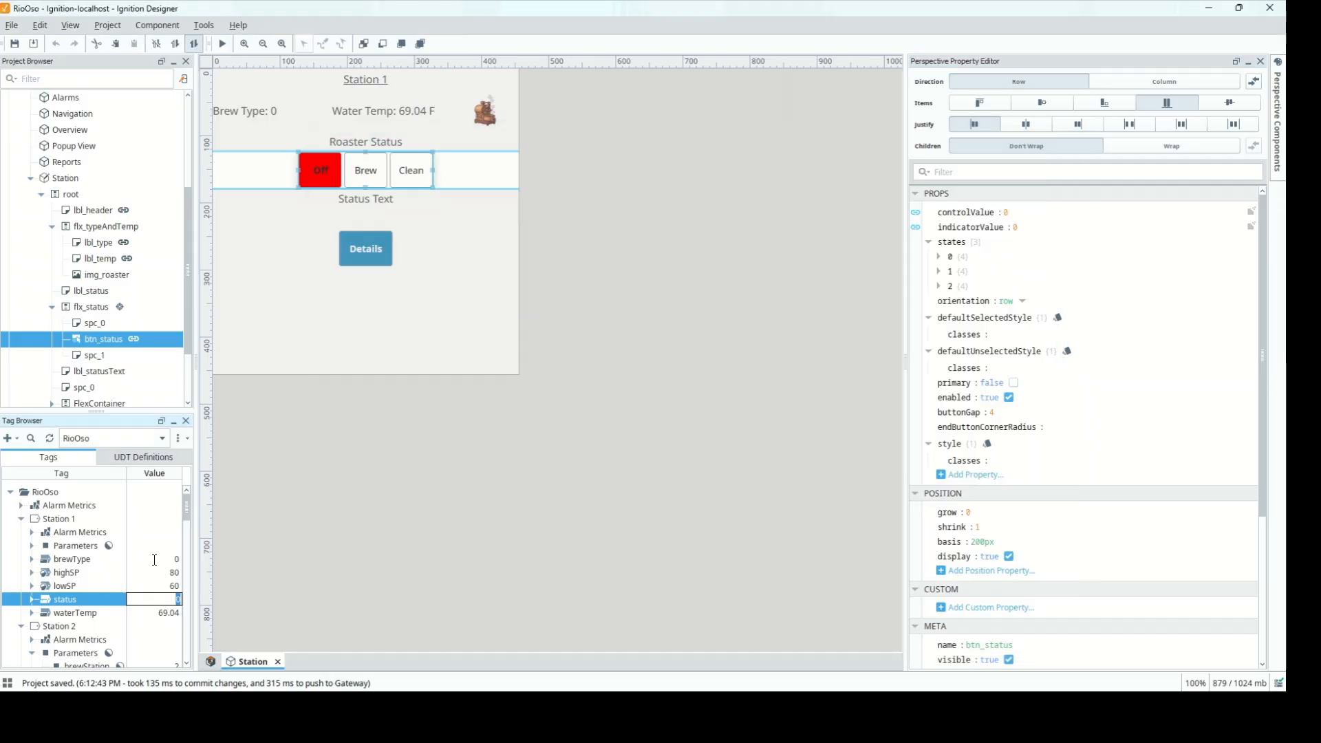
text(1)
key(Return)
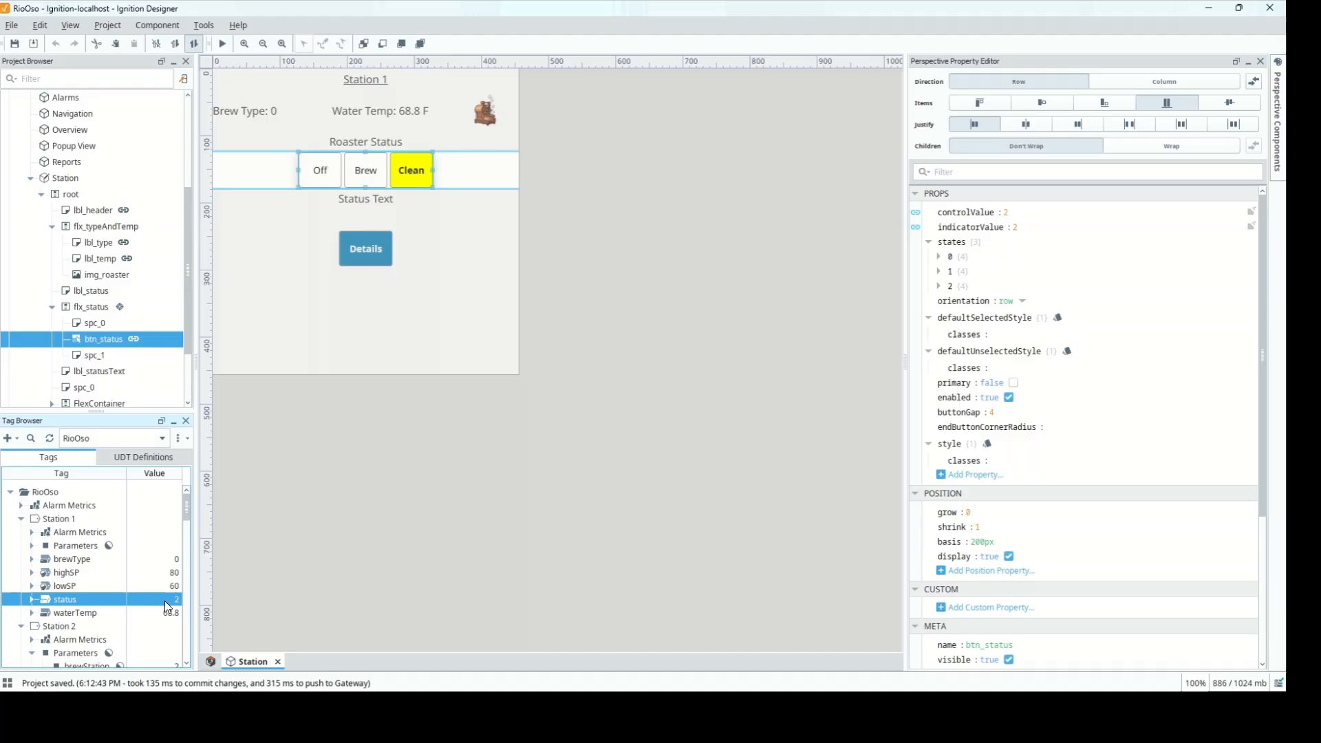
double_click(166, 601)
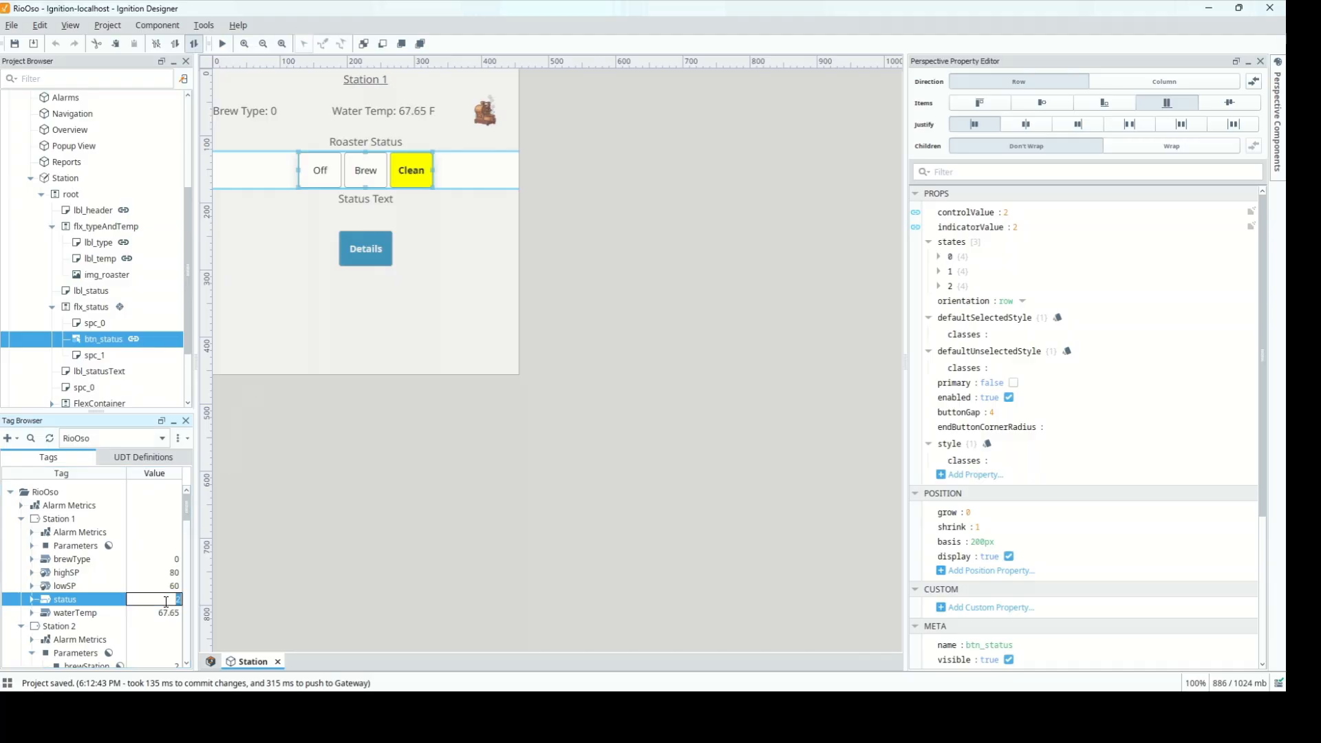
text(0)
key(Return)
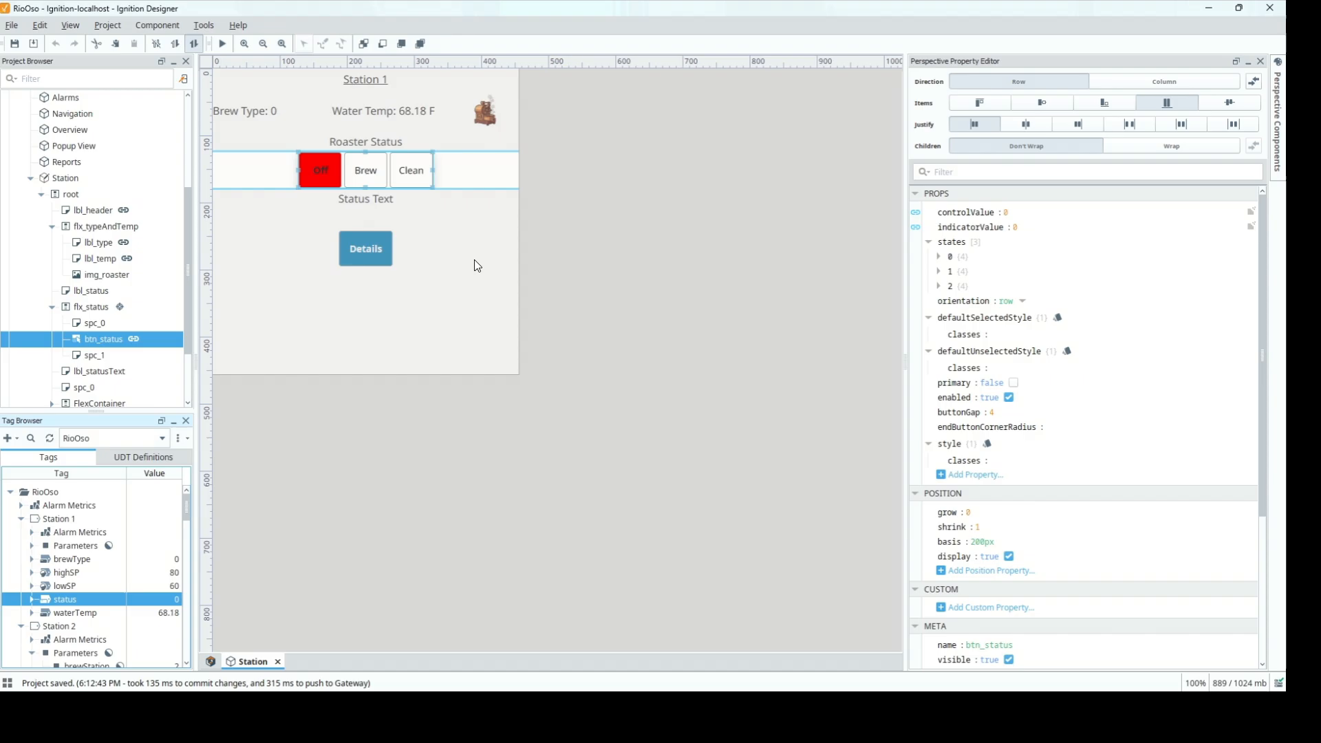
click(391, 201)
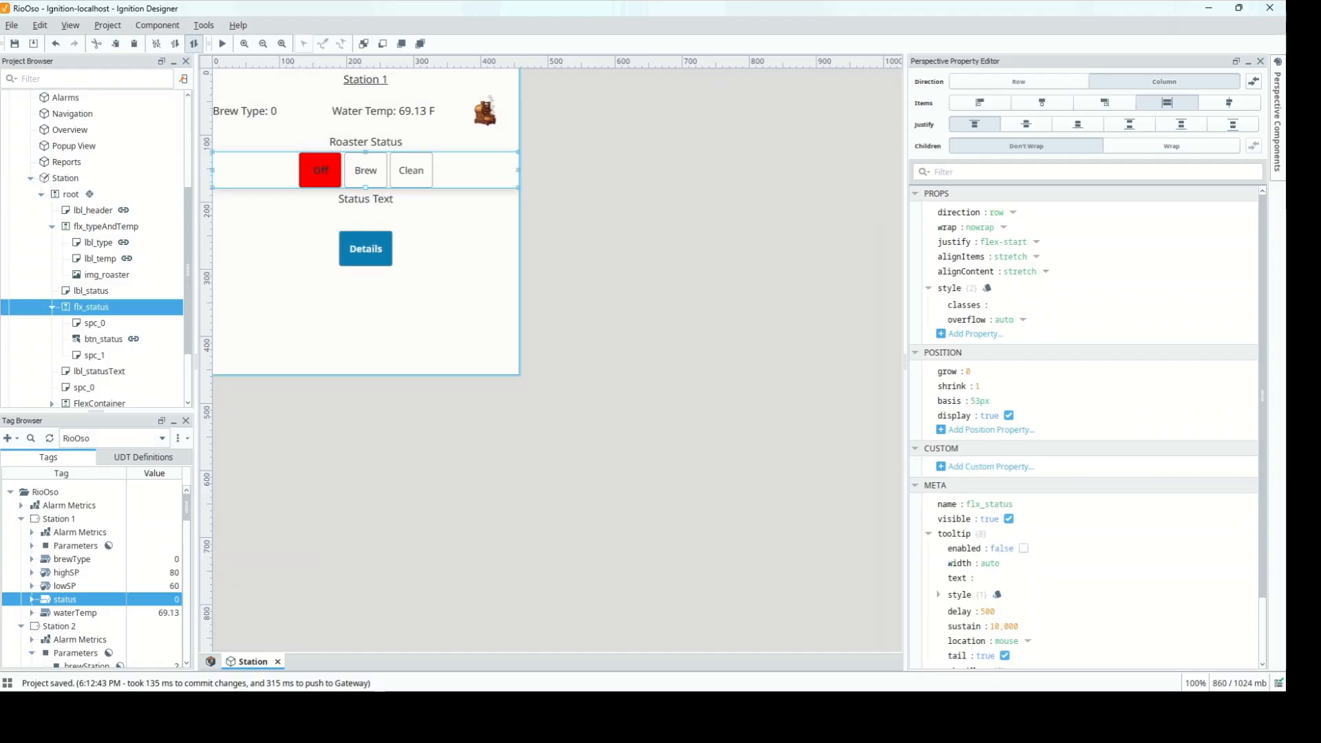
key(alt+Tab)
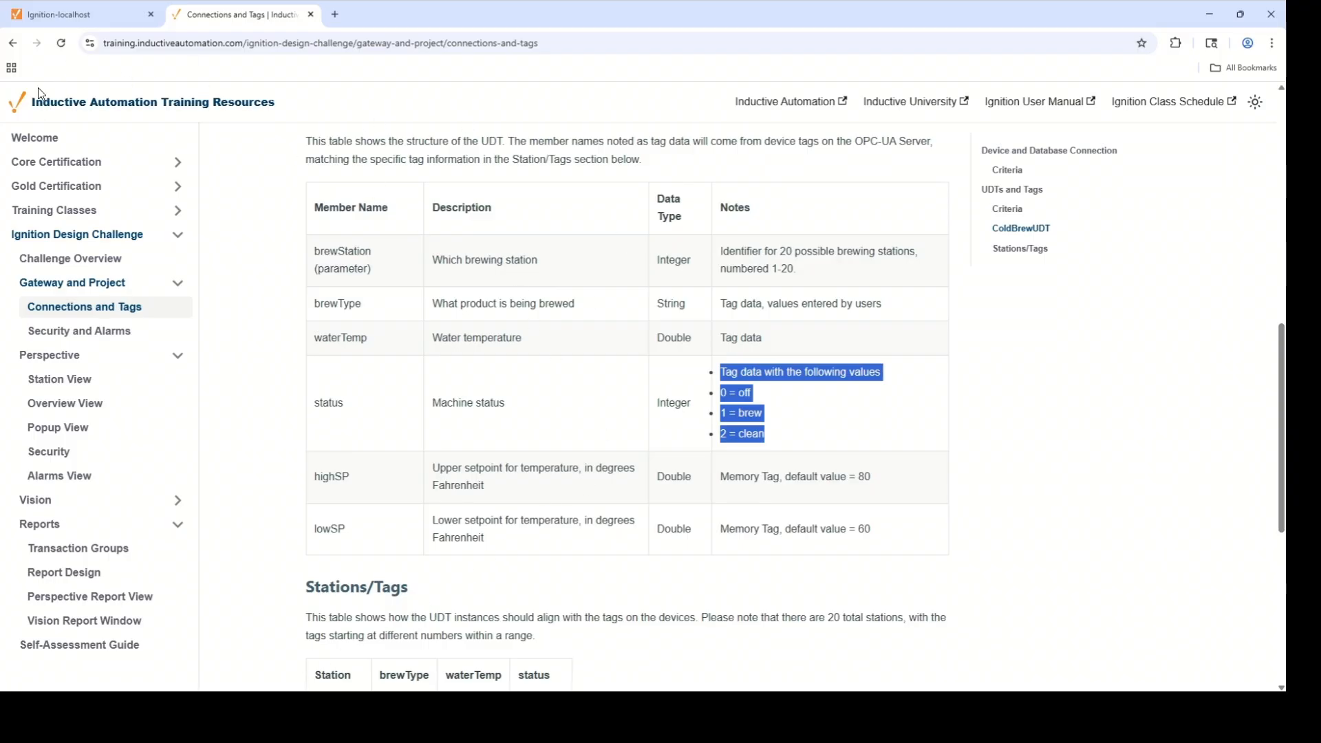
Review the Station View criteria on status display/control and its text equivalent, then return to Designer
click(81, 389)
drag(585, 463, 339, 461)
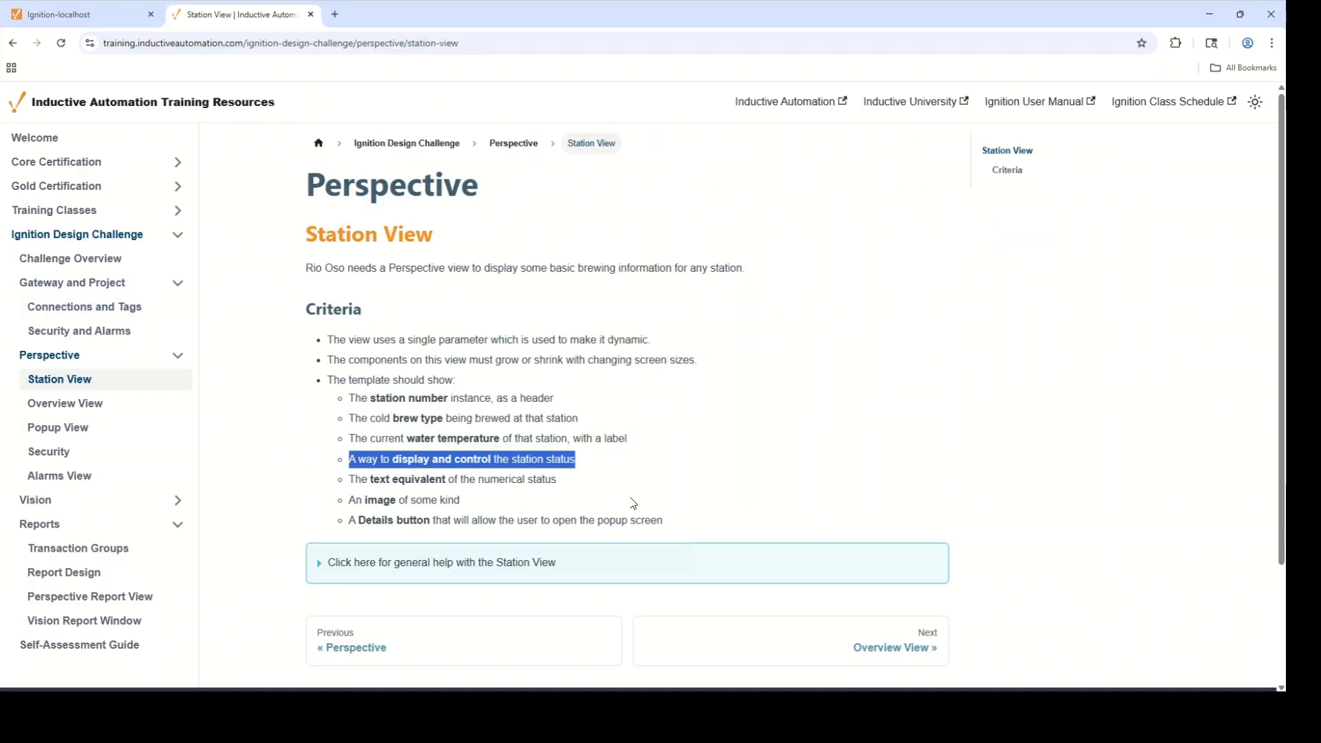
drag(587, 485, 330, 483)
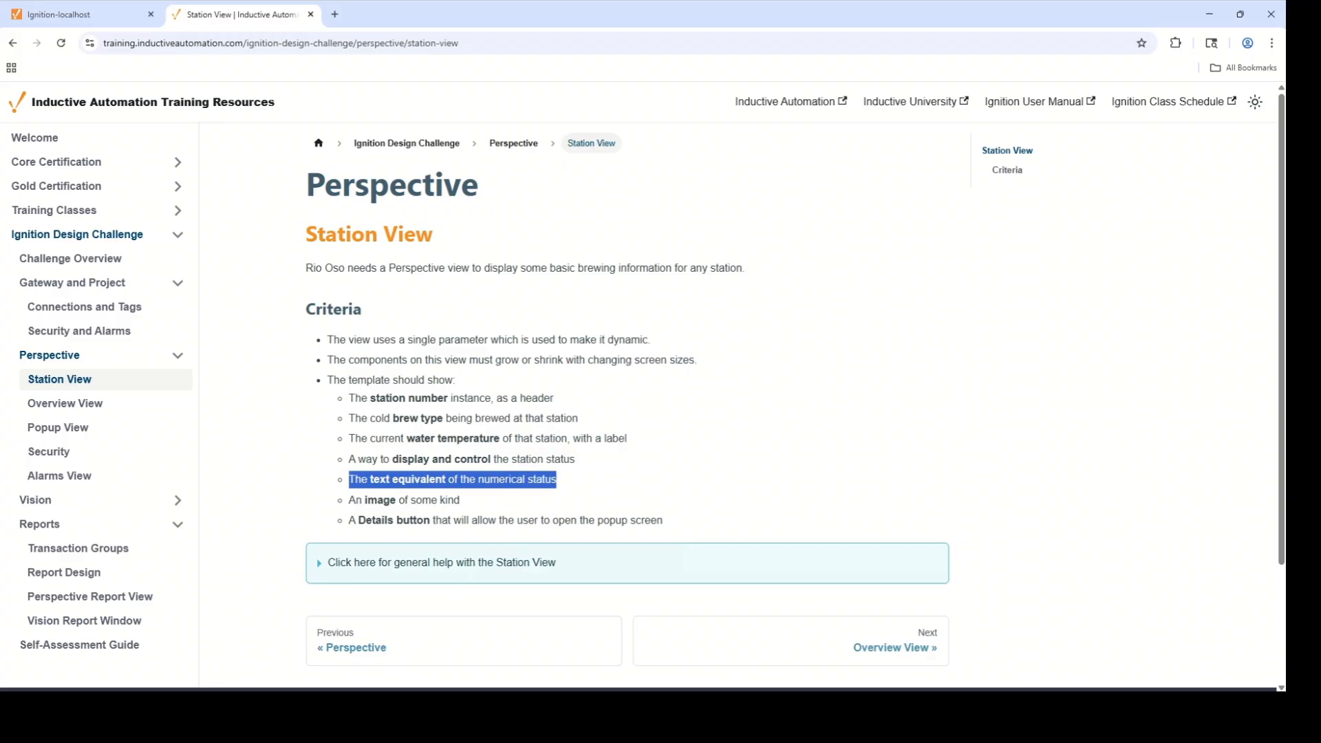
click(407, 715)
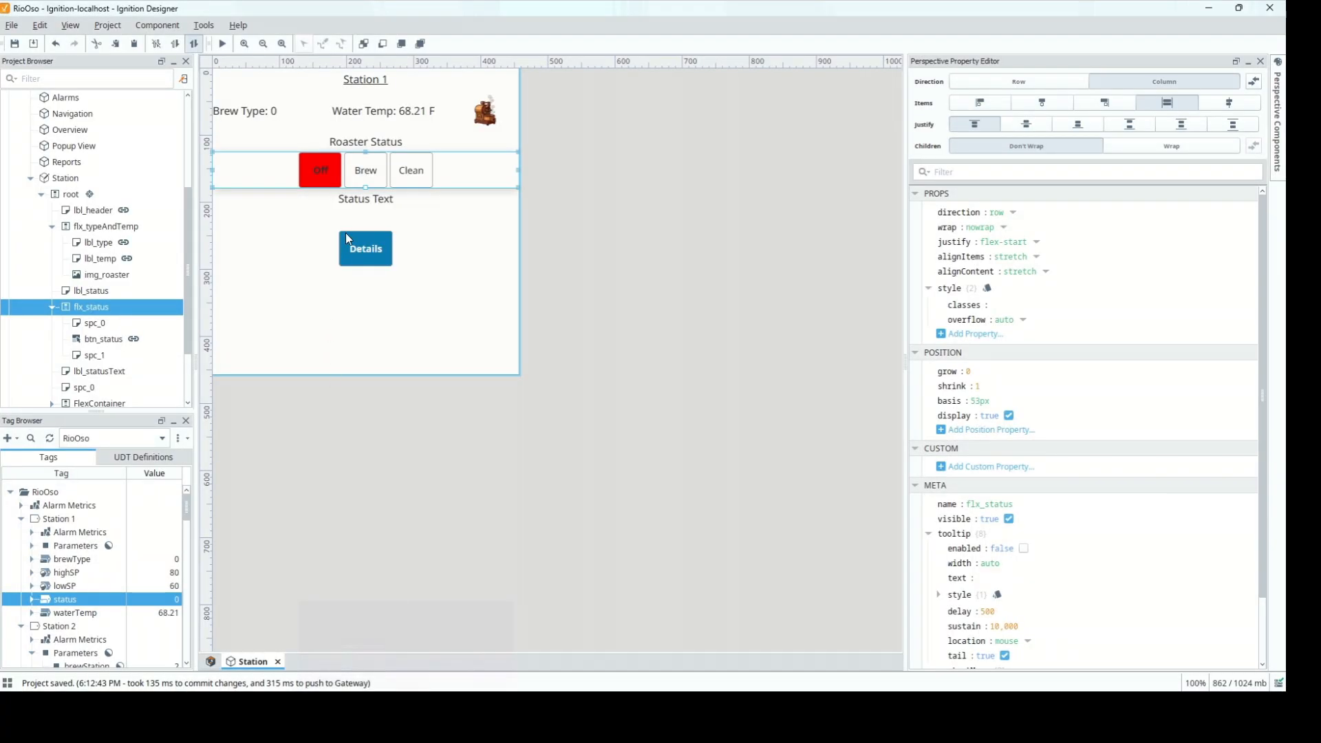
Start an indirect tag binding on the Status Text label's text using Station 1's status tag
click(364, 201)
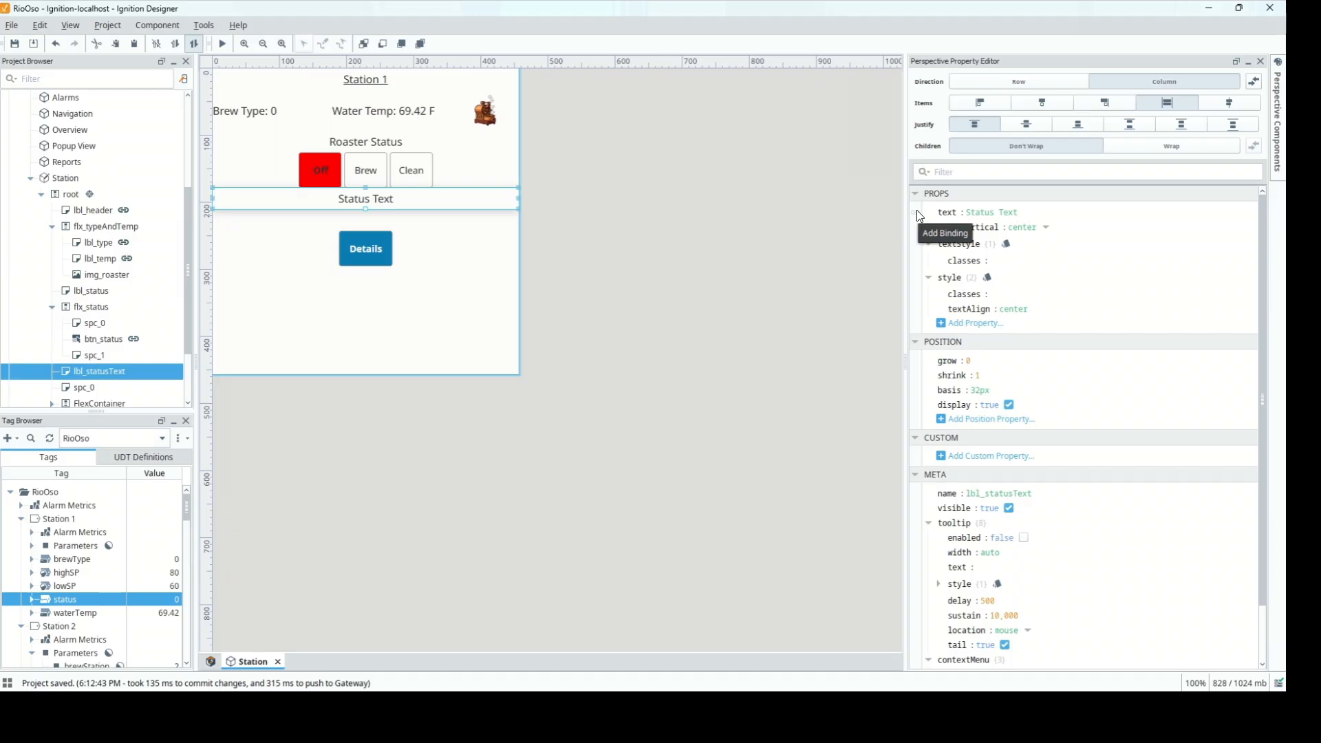
click(917, 213)
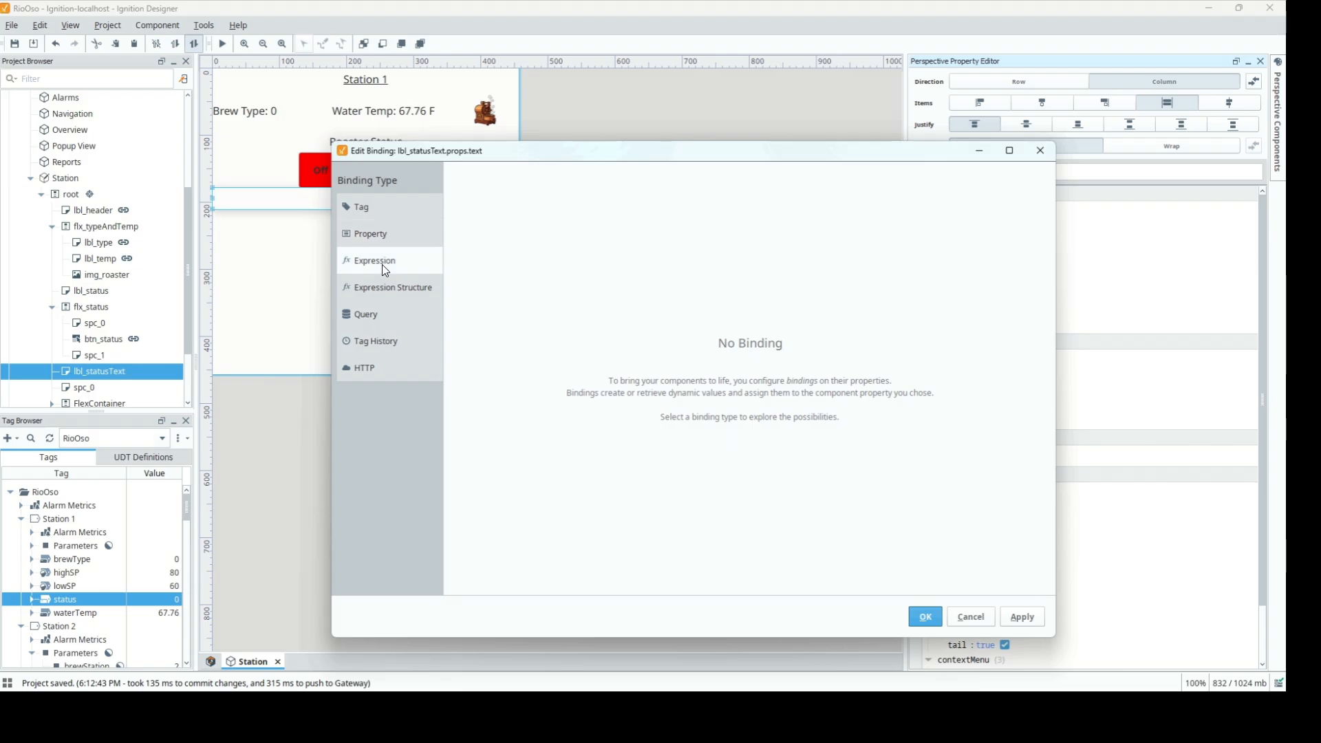
click(380, 212)
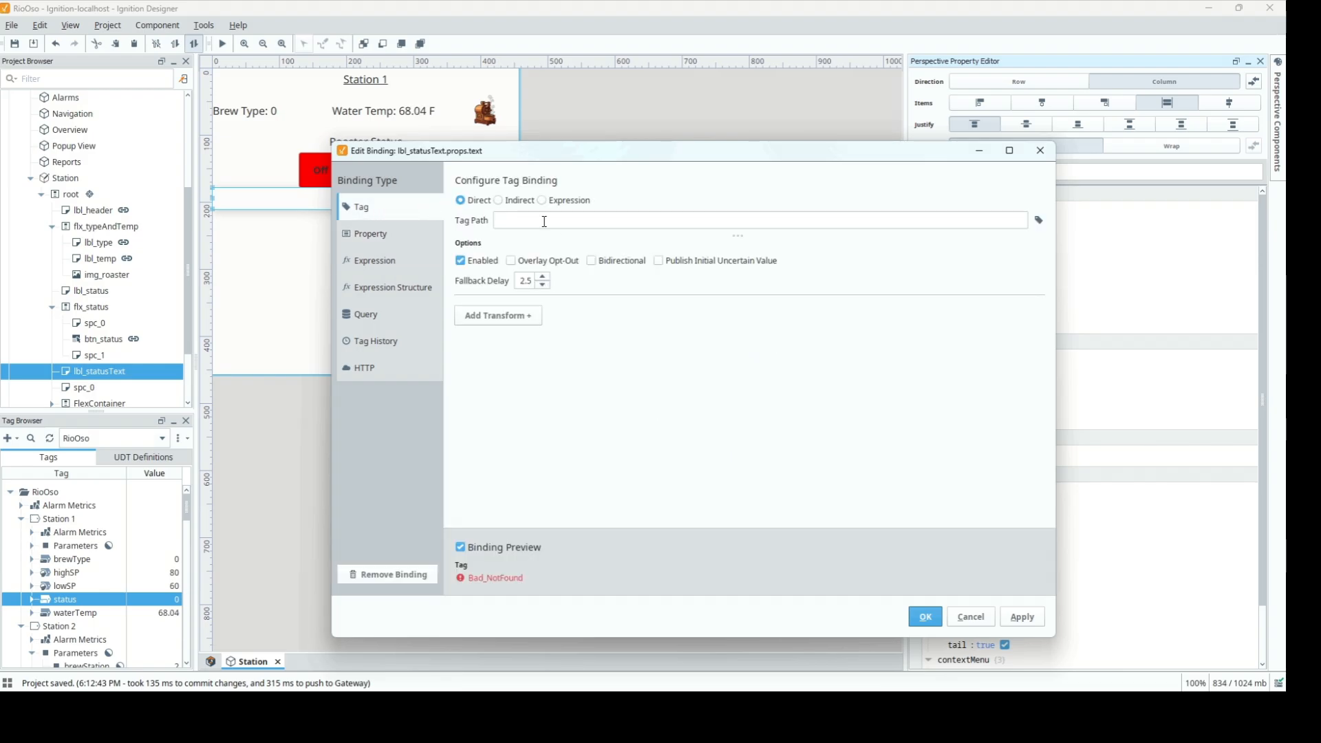
click(498, 200)
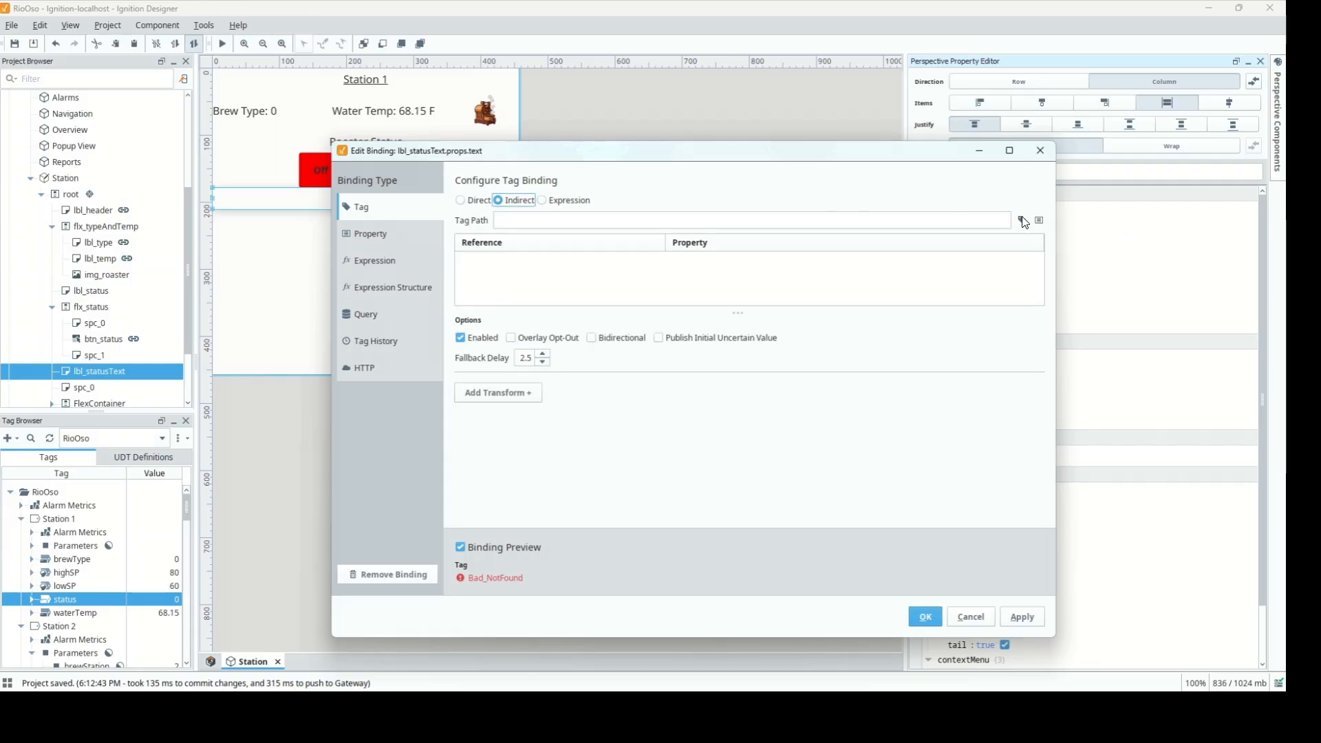
click(1023, 222)
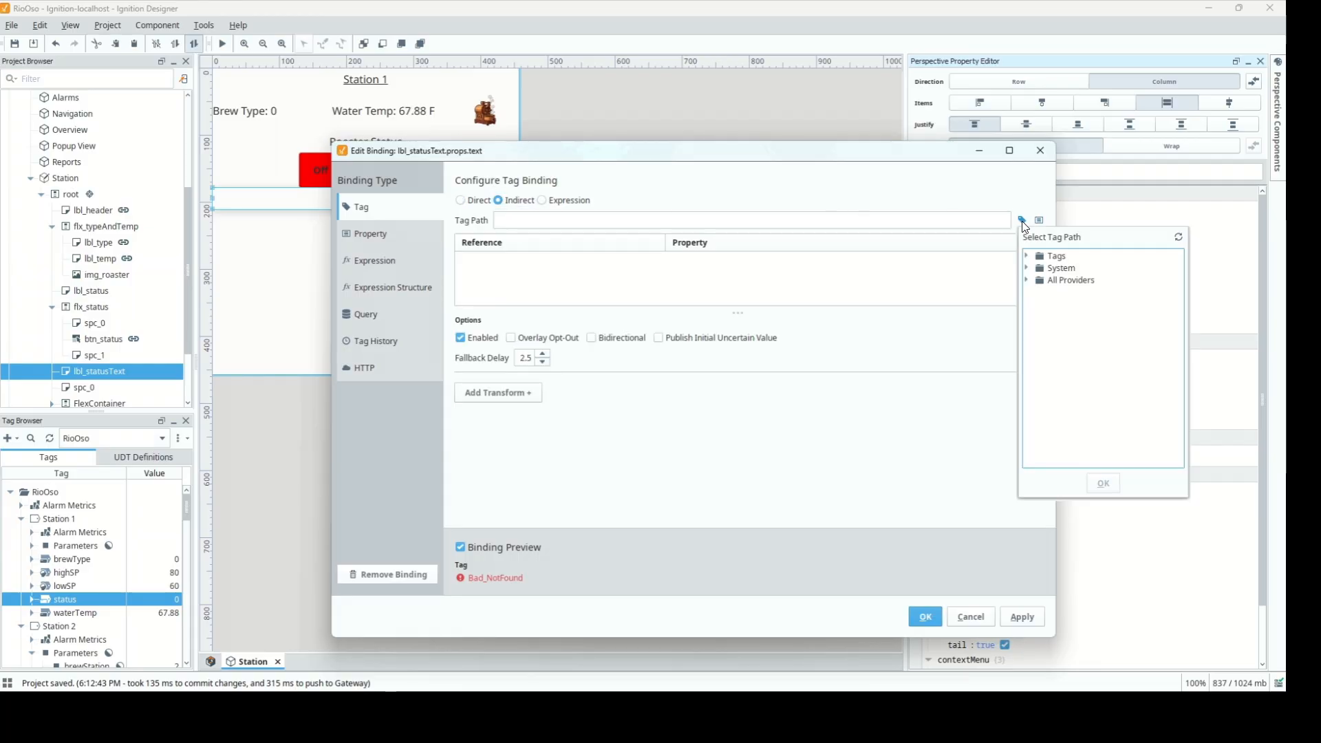
click(1037, 269)
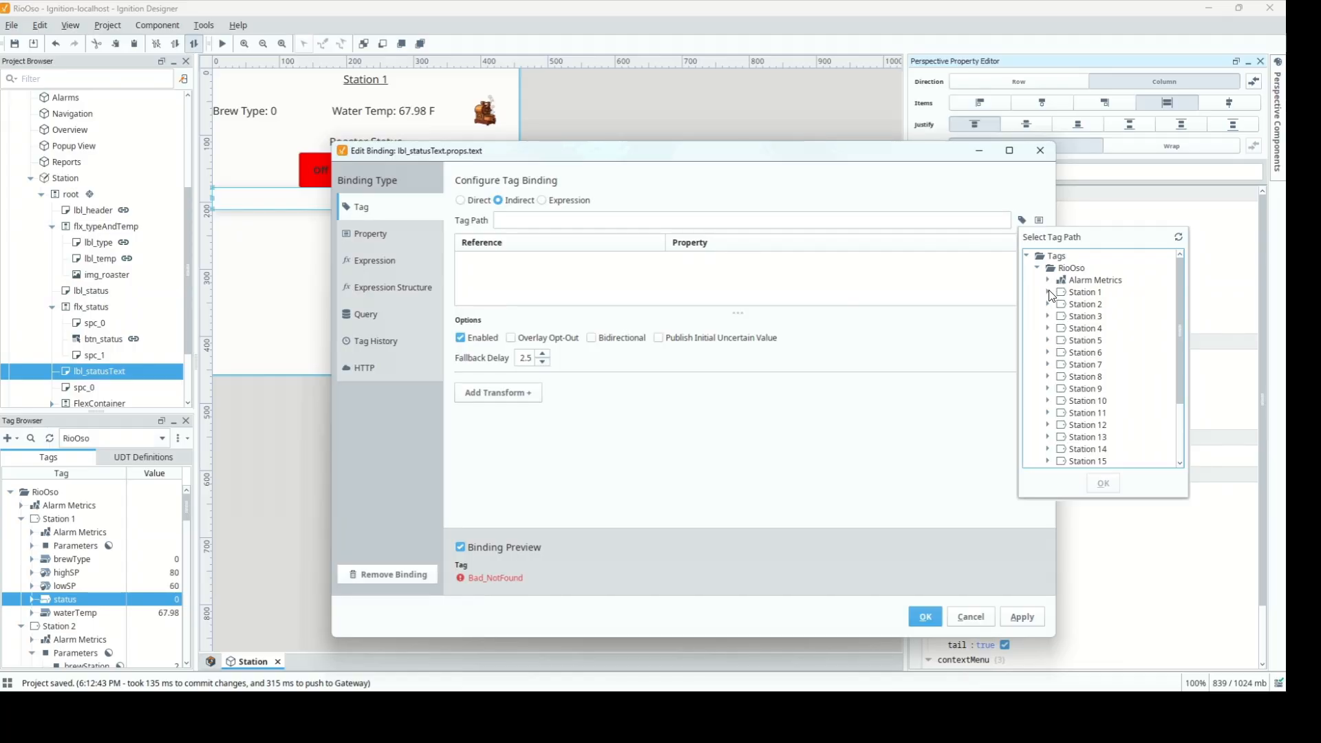
click(1047, 292)
click(1087, 361)
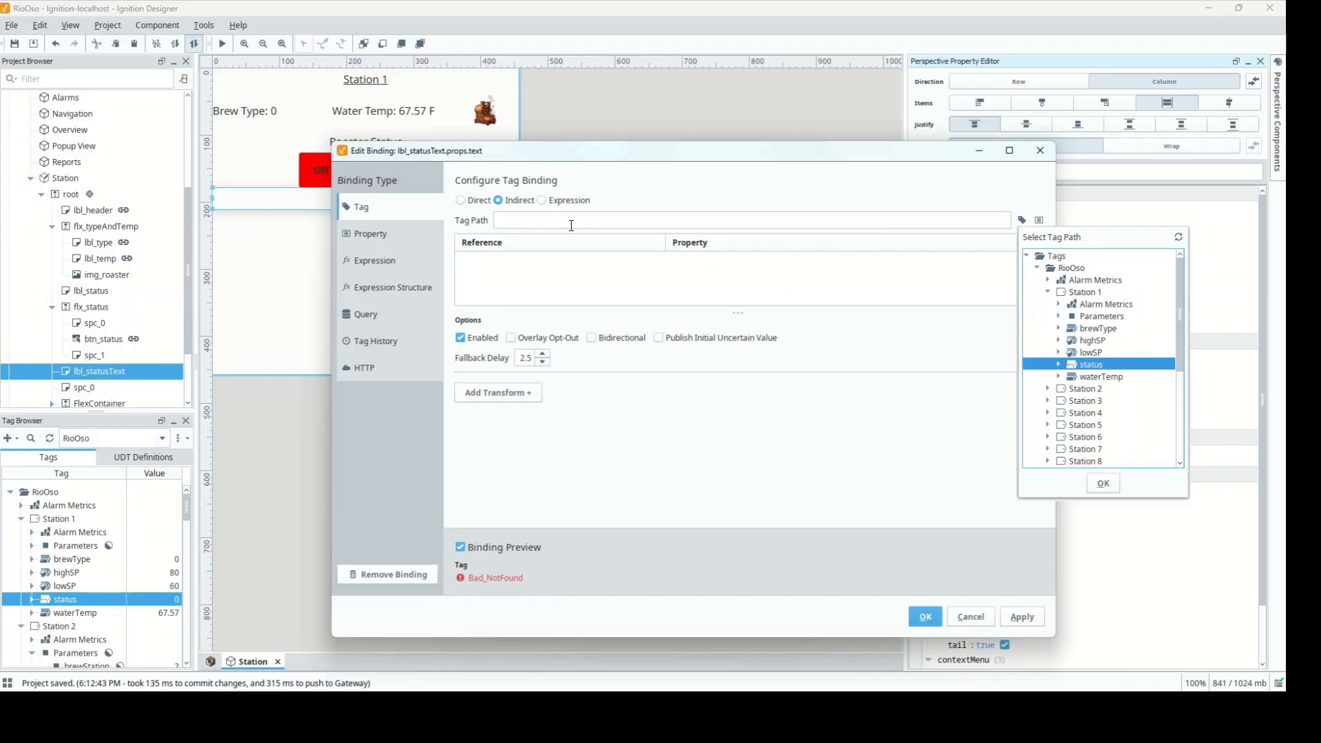
click(1103, 482)
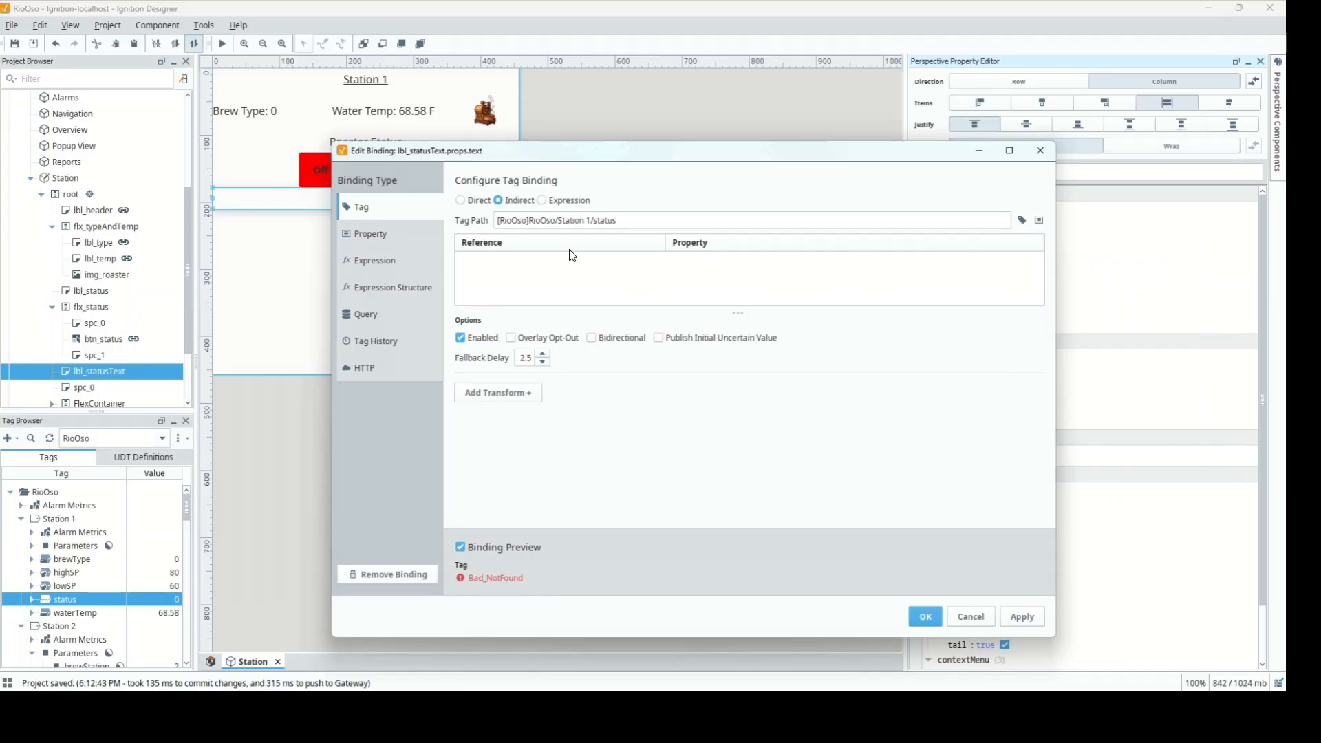
Change the path to Station {brewStation}/status and set brewStation to {view.params.brewStation}
click(590, 221)
key(BackSpace)
text({brewStation)
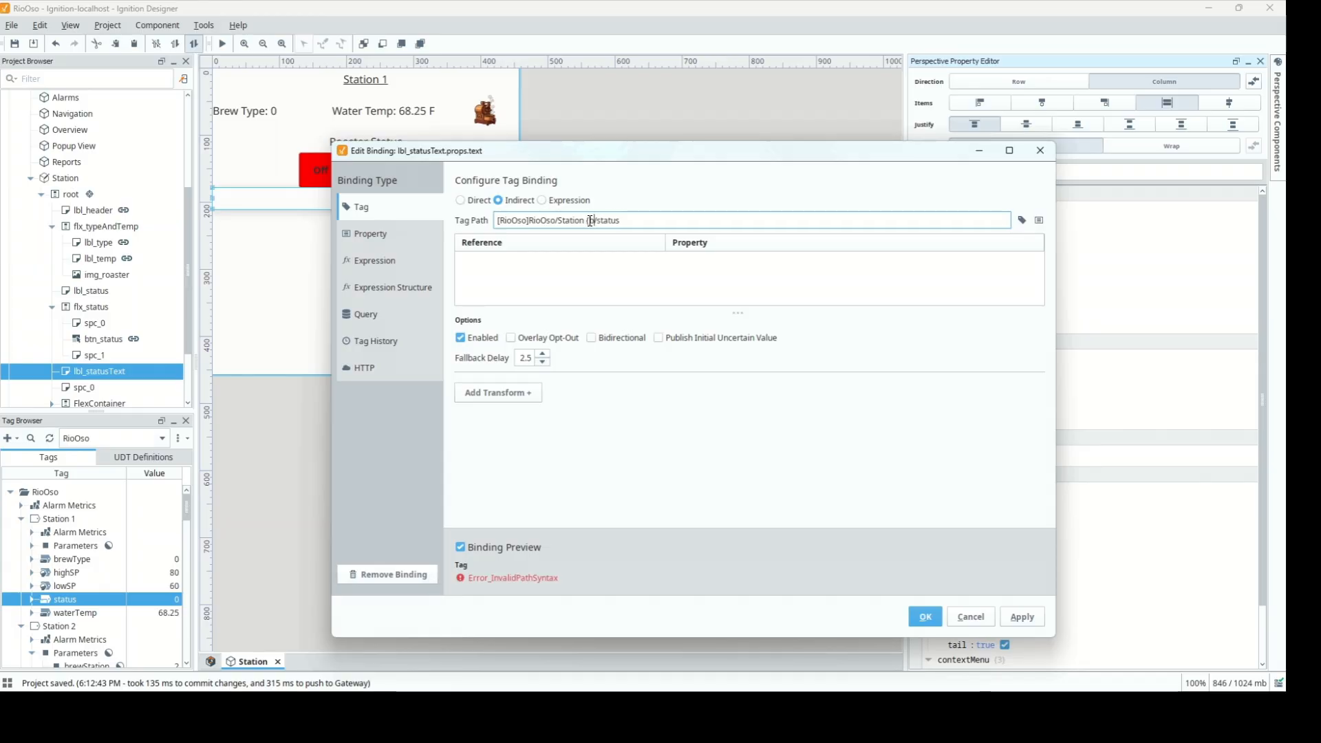
text(})
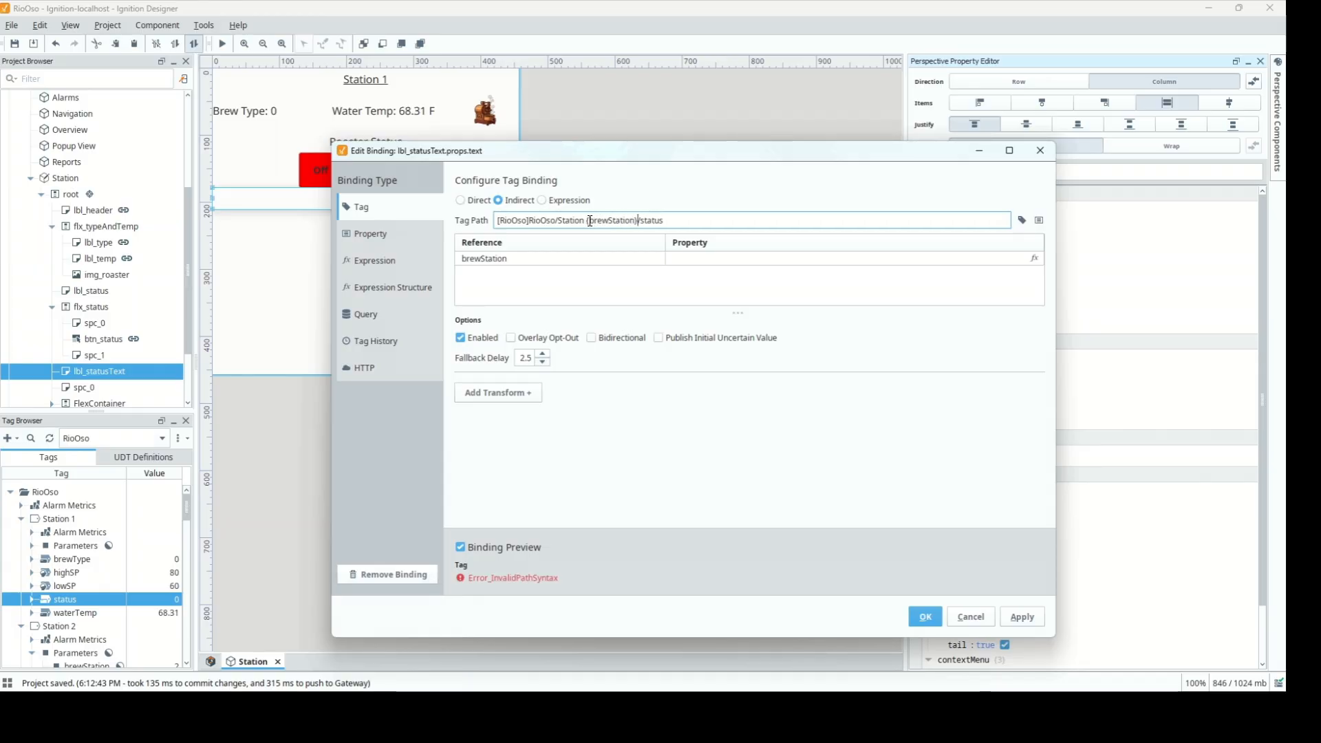
click(1037, 258)
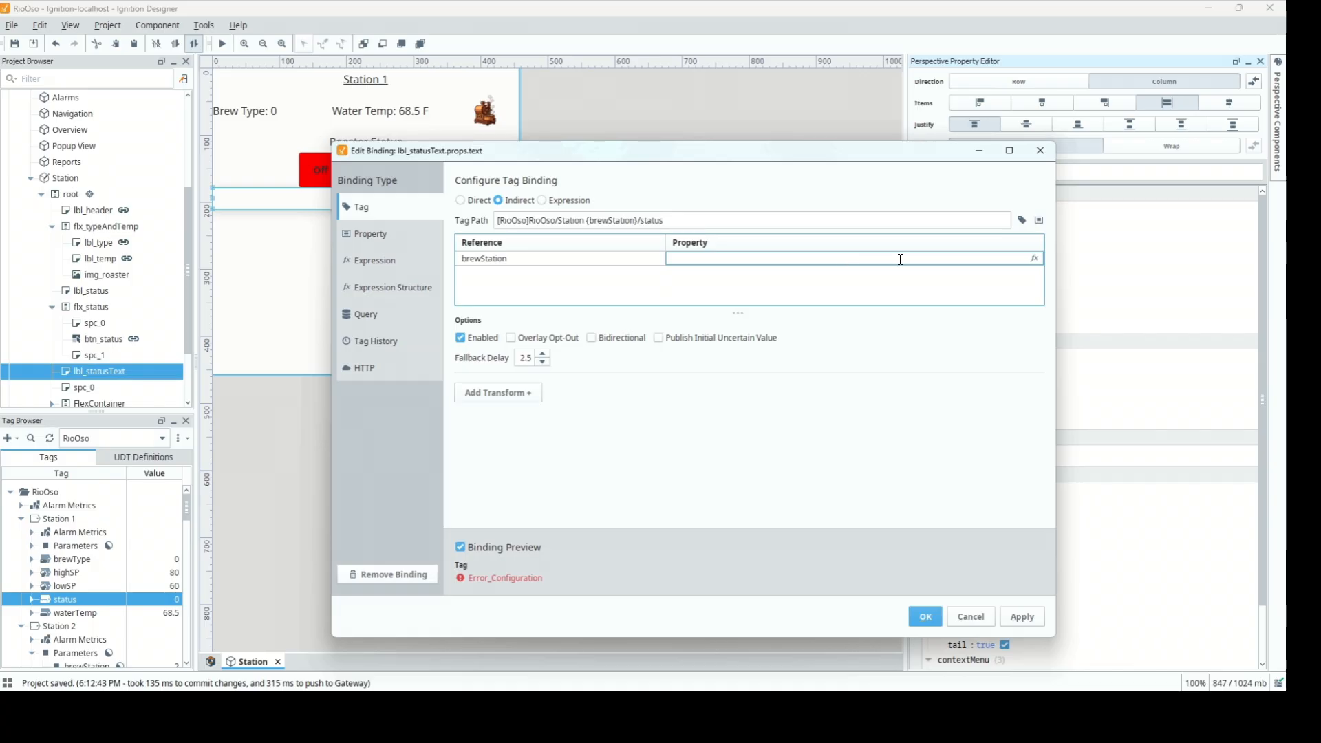
click(1036, 259)
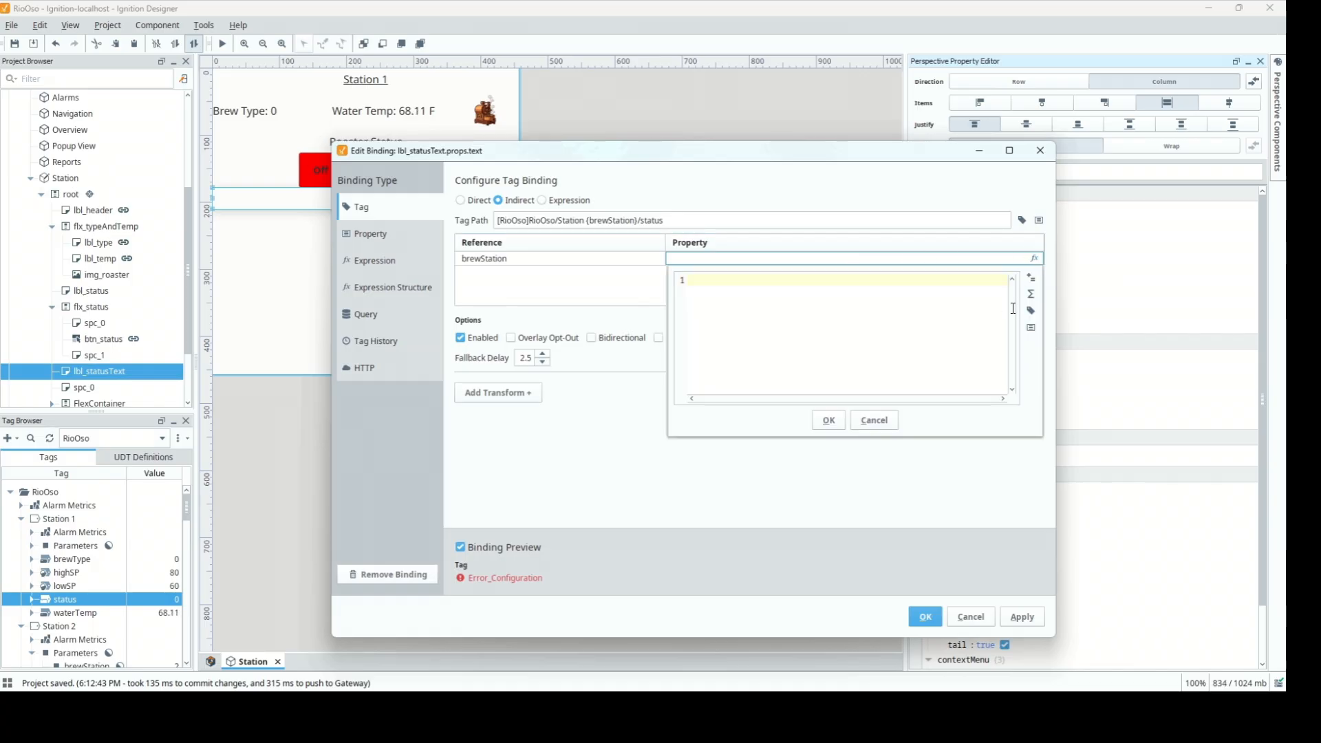
click(1031, 328)
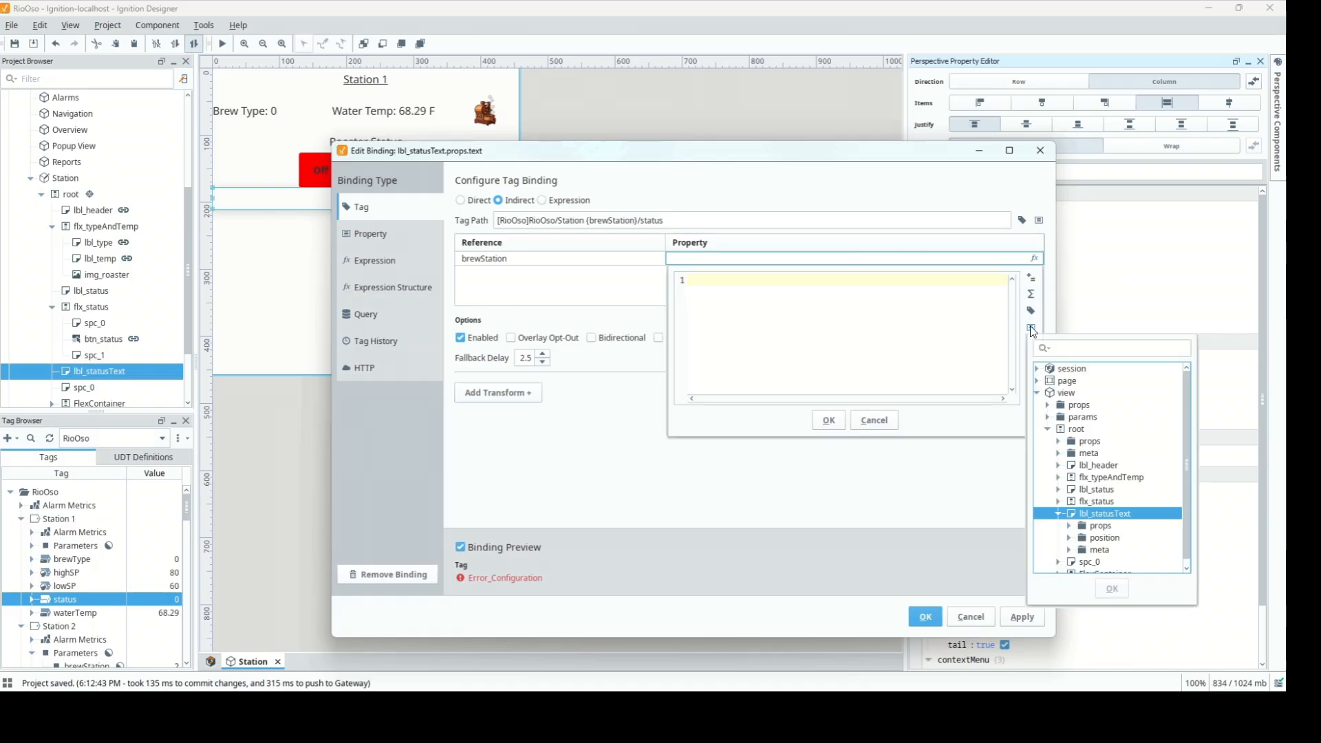
click(1048, 417)
double_click(1073, 427)
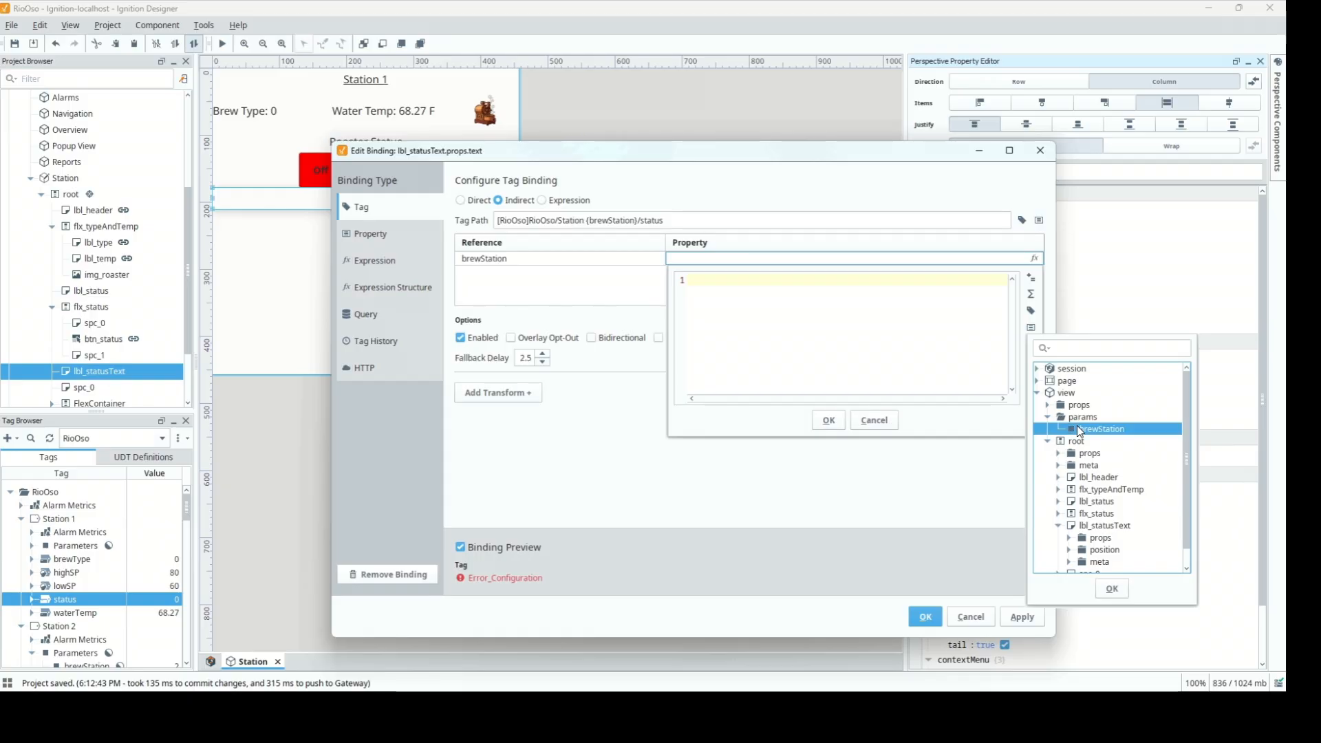
click(828, 419)
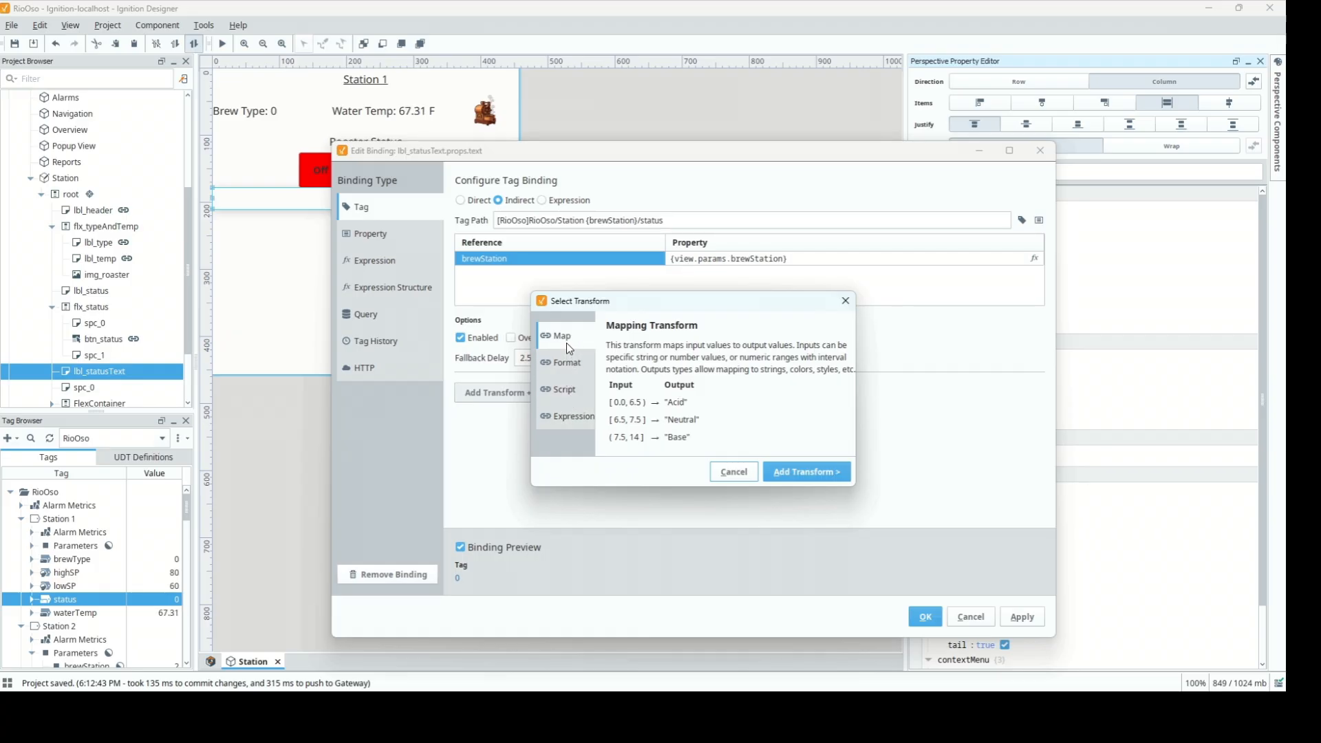
Add a Map transform with fallback Error and a first row mapping 0 to Off
click(798, 474)
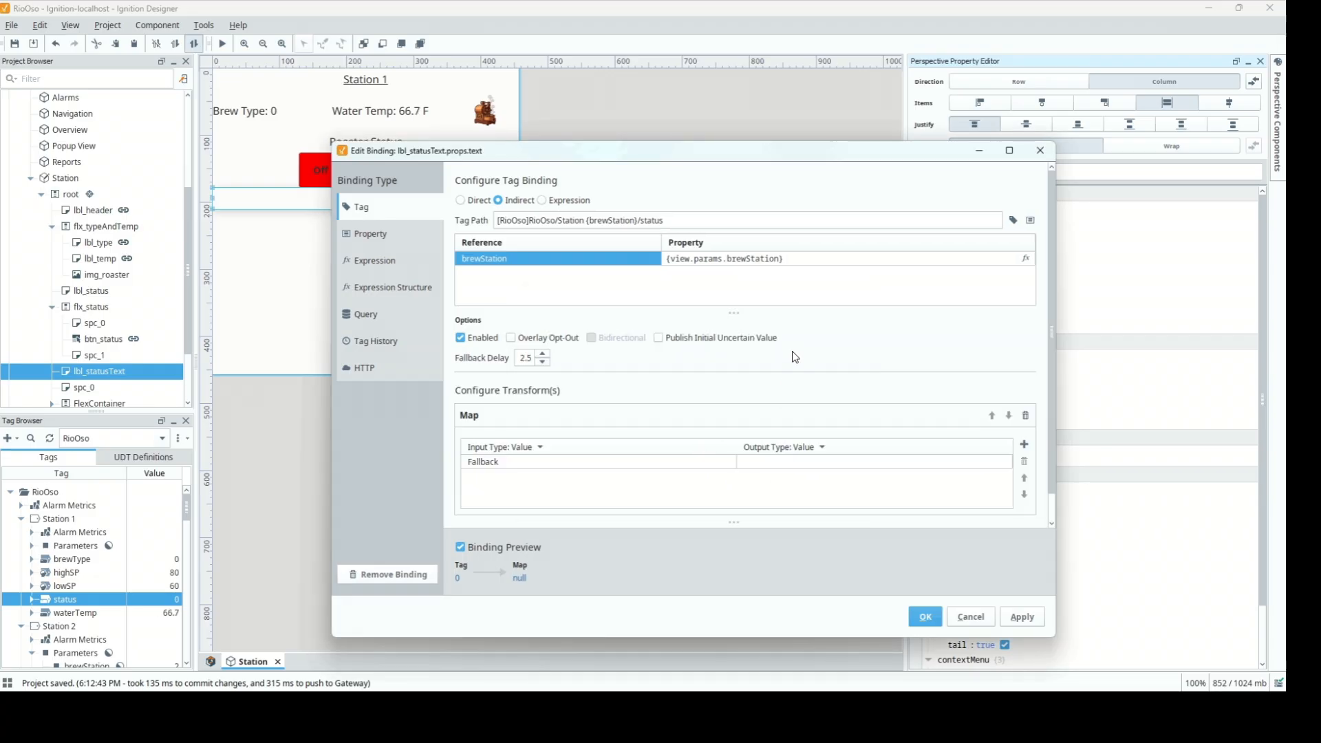
scroll(786, 323, down, 1)
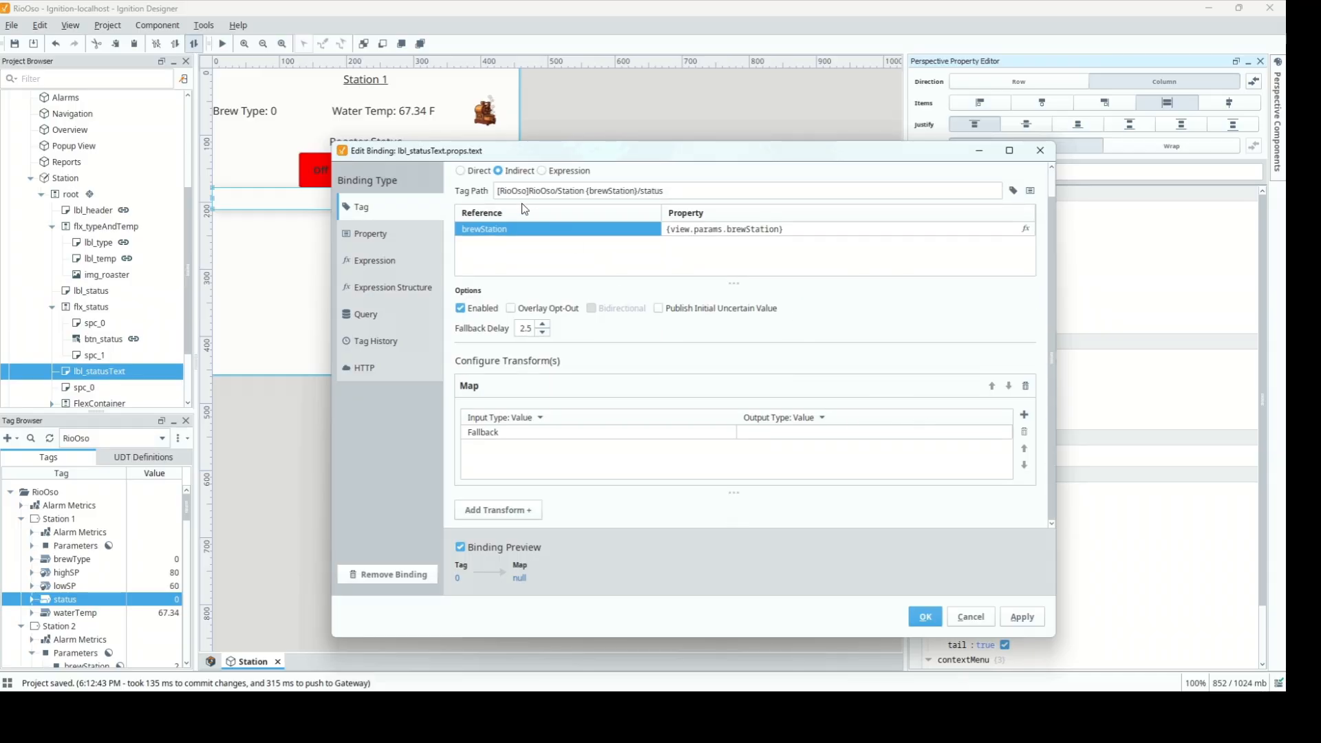
double_click(814, 431)
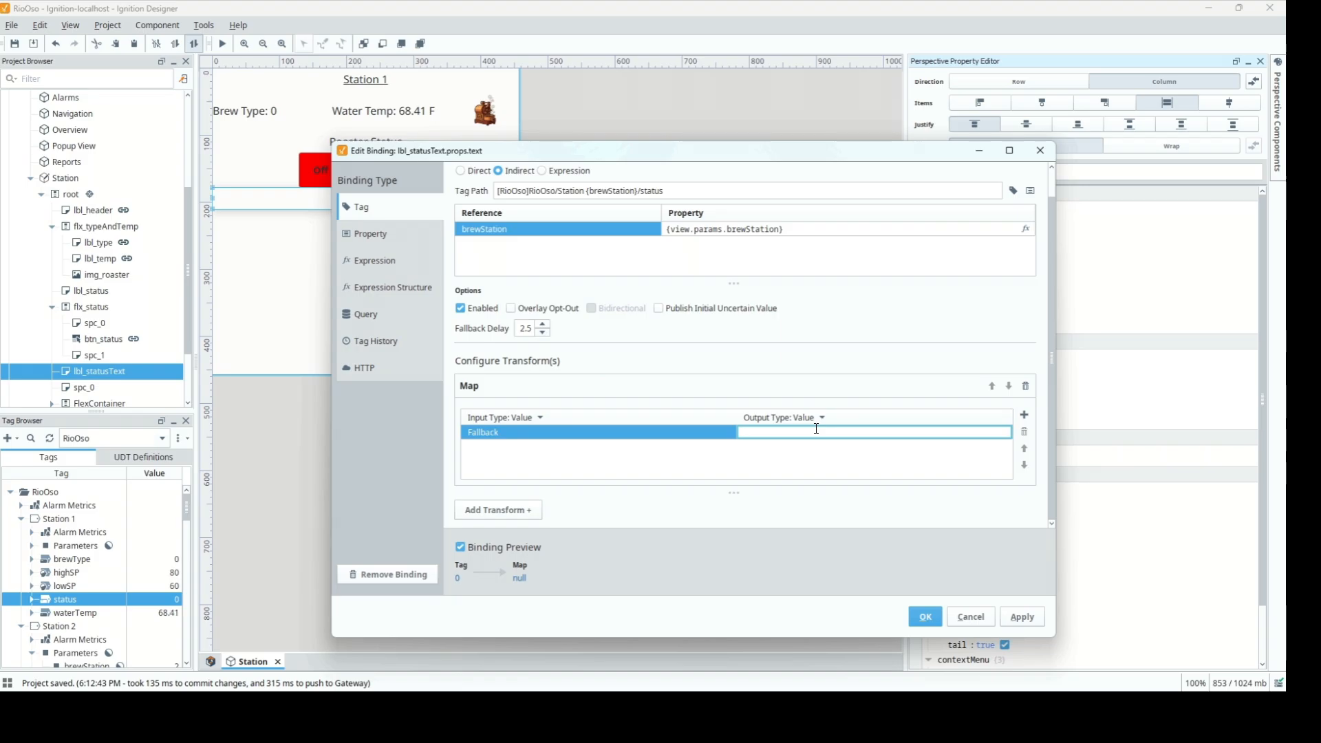
text(Error)
key(Return)
click(1023, 416)
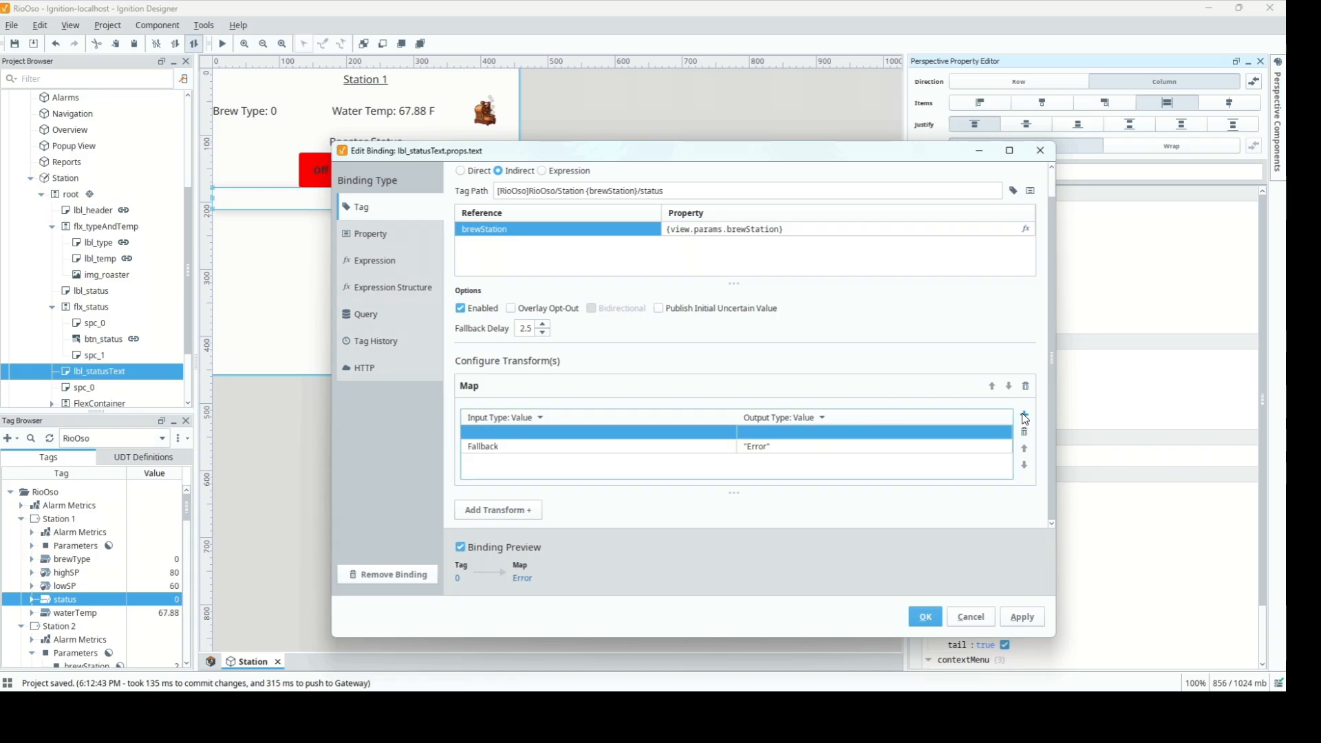
double_click(553, 431)
text(0)
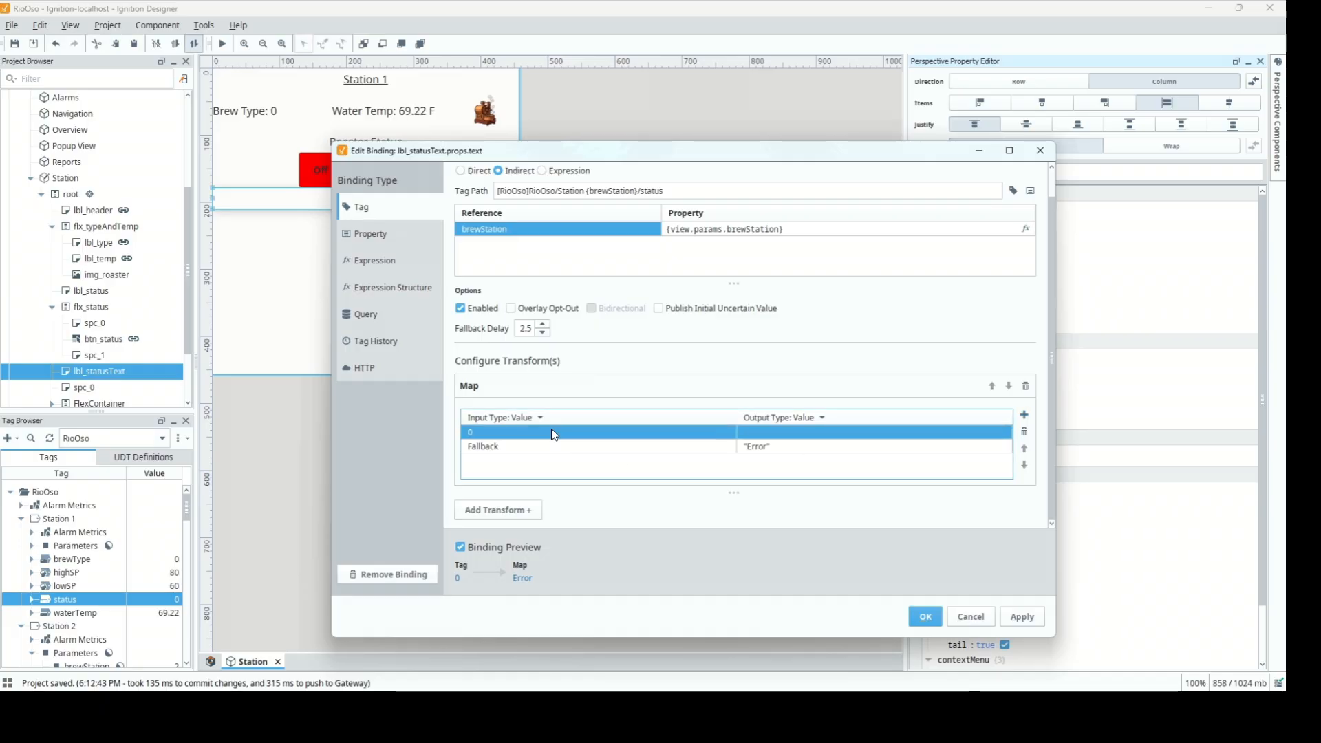
key(Return)
double_click(742, 433)
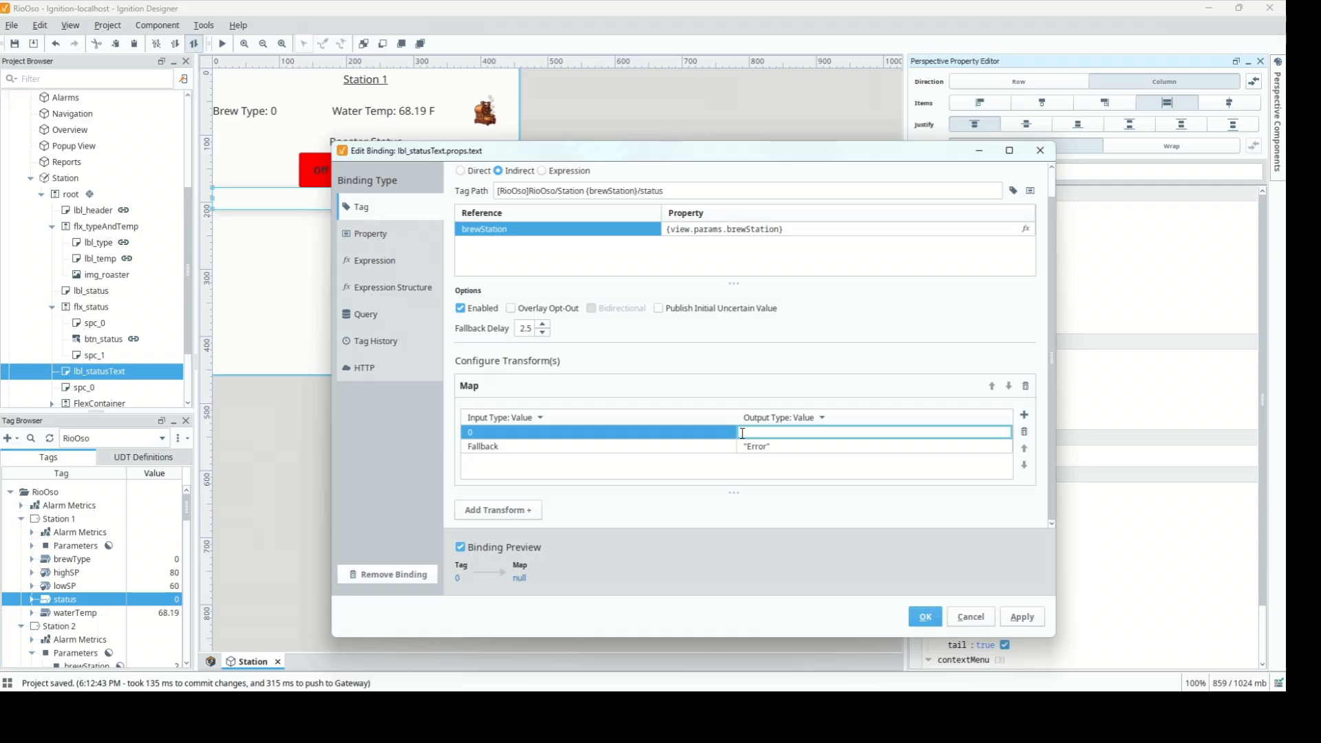
text(Off)
key(Return)
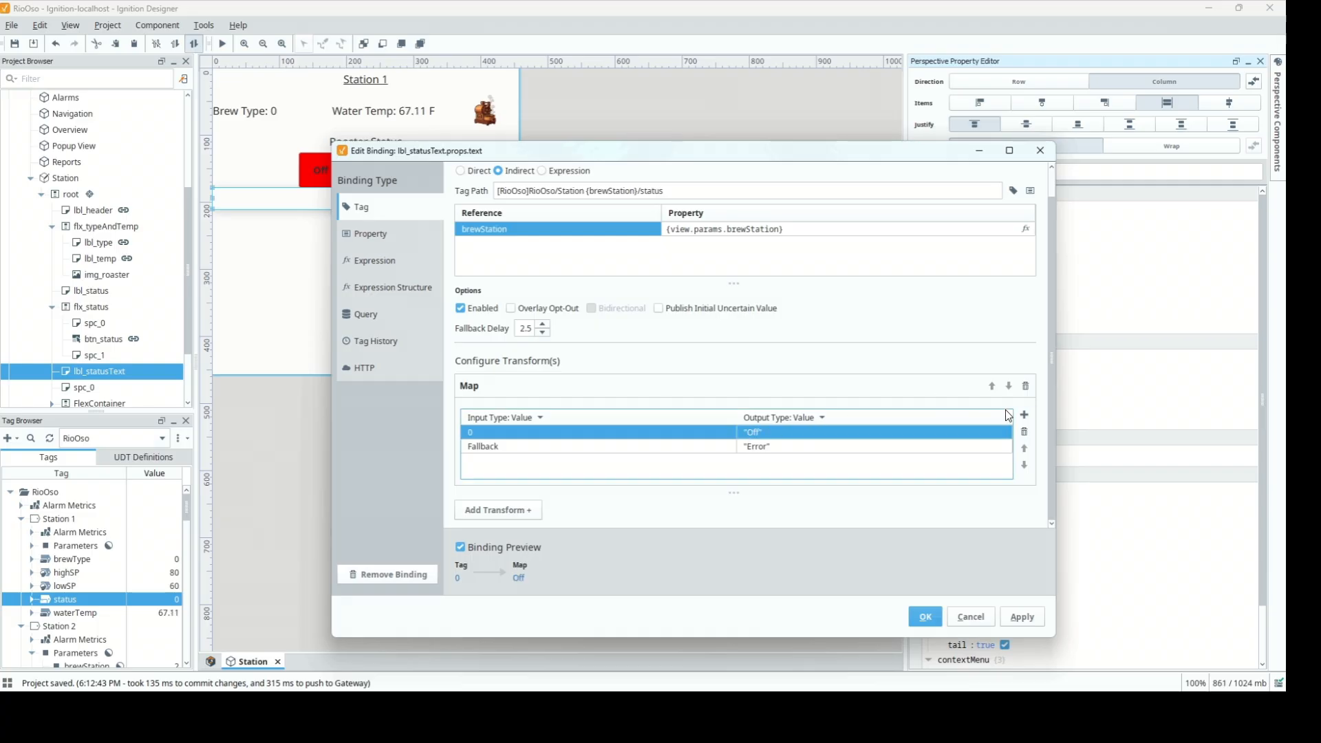
Add map rows 1 → Brew and 2 → Cleaning, then apply the binding
click(1024, 414)
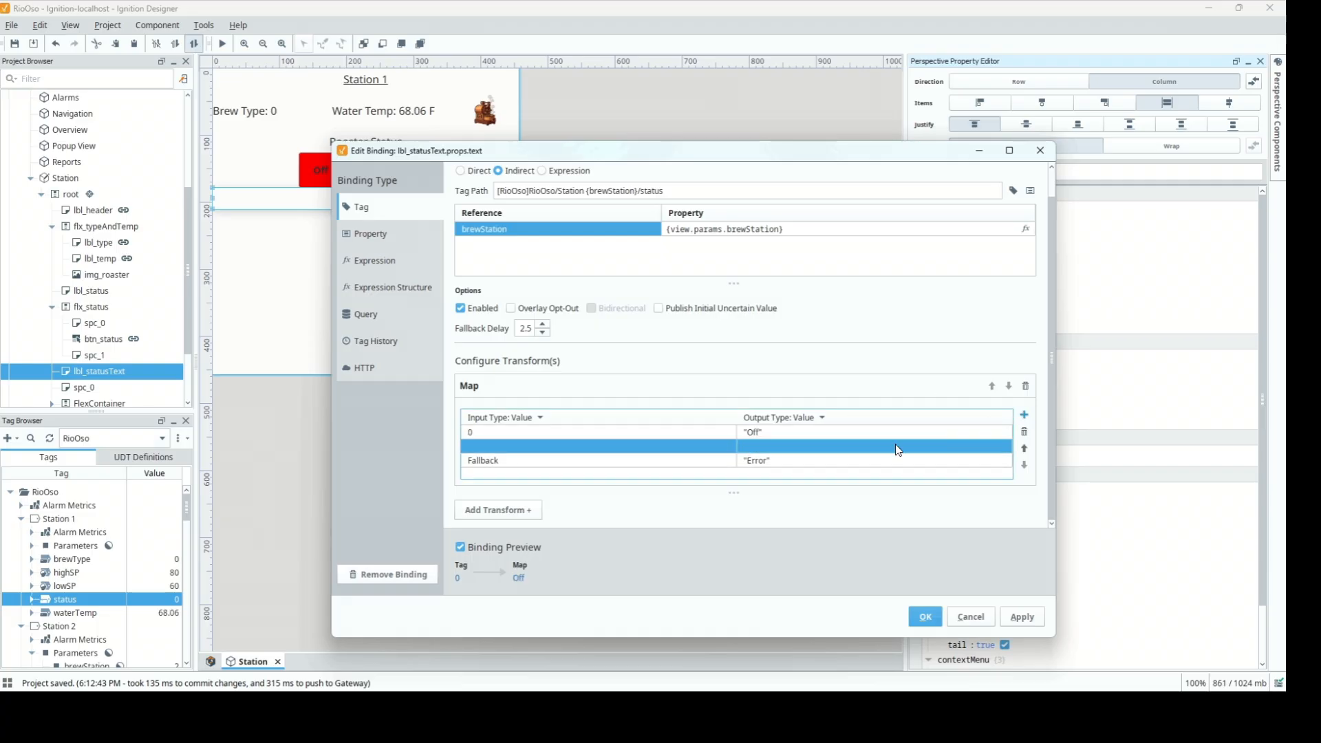
double_click(526, 446)
text(1)
key(Return)
double_click(806, 445)
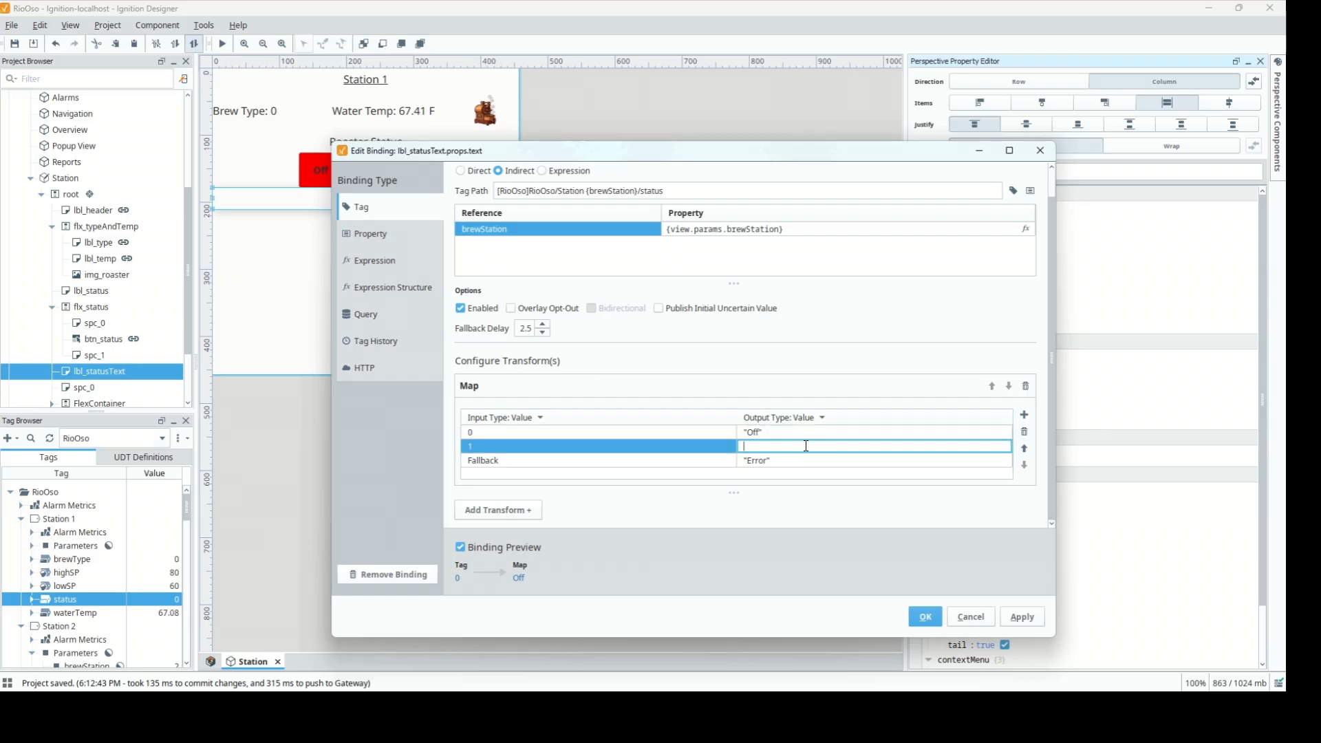
text(Brew)
key(Return)
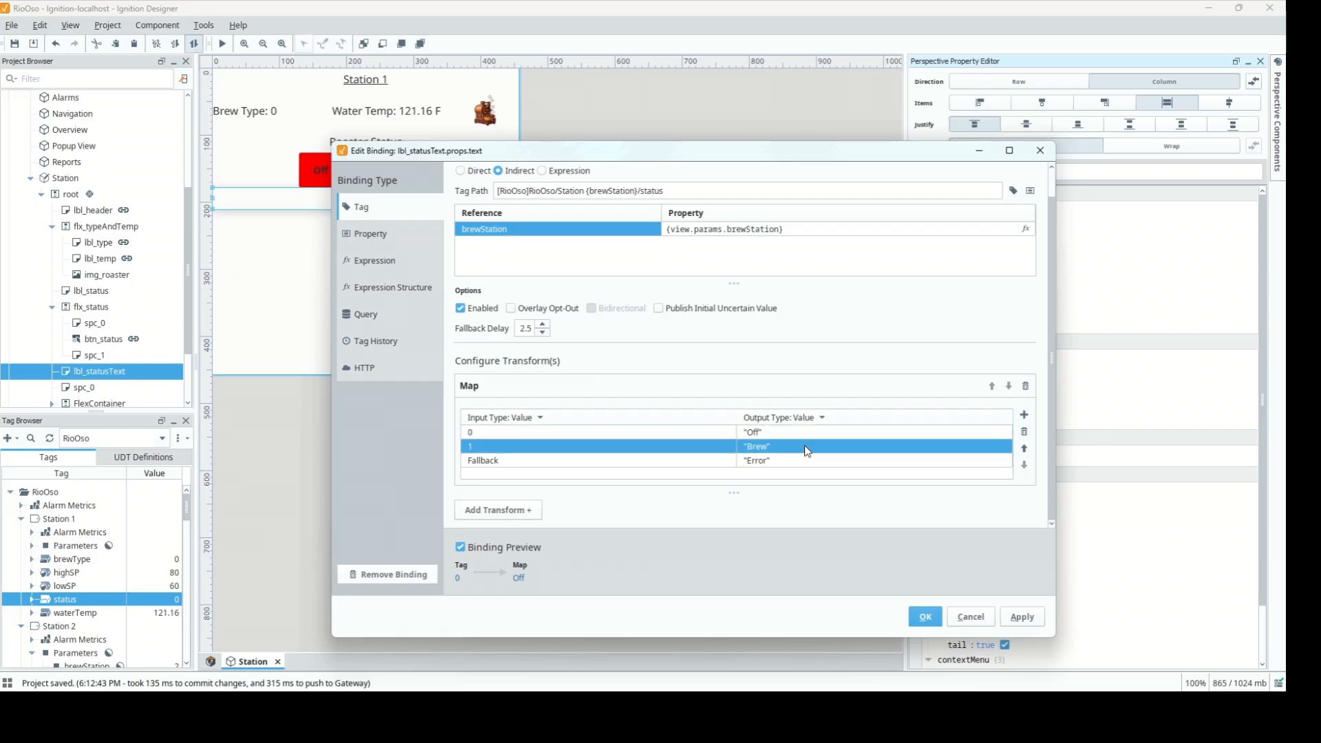
click(1023, 415)
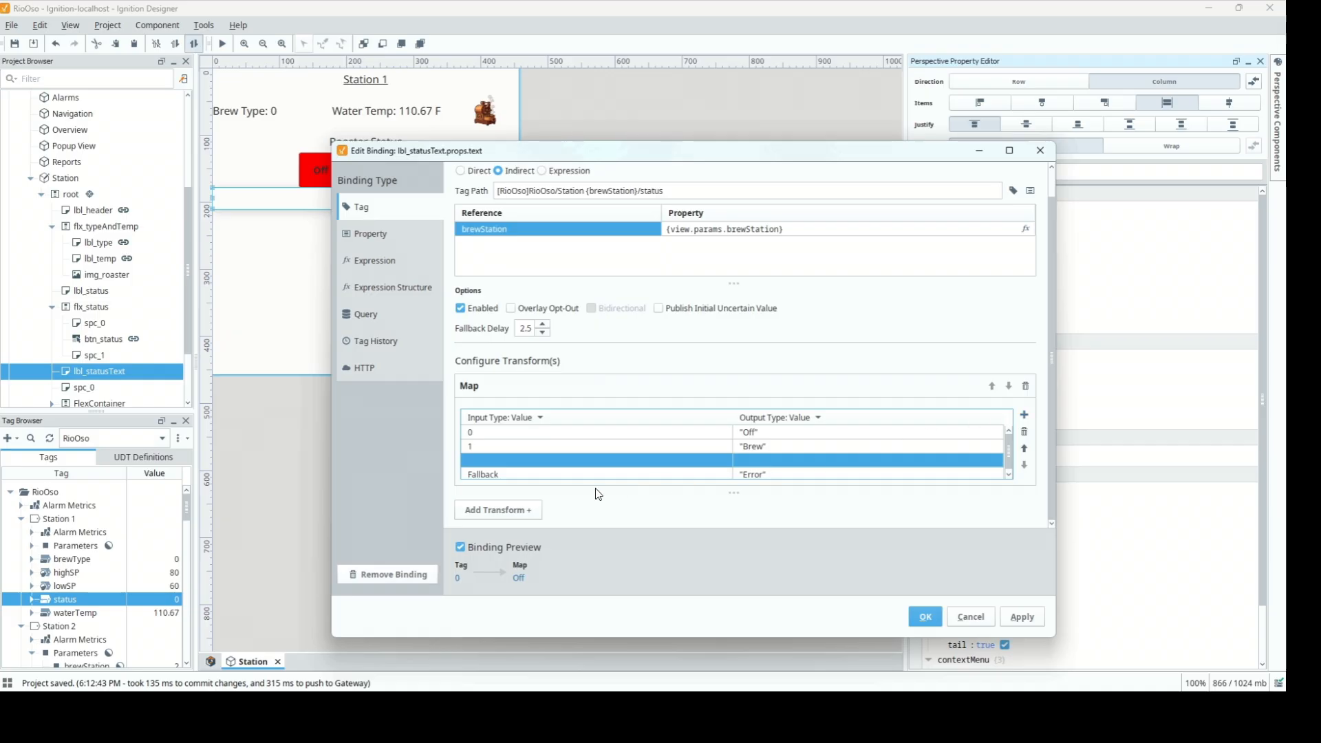
double_click(551, 459)
text(2)
key(Return)
double_click(754, 462)
text(Cleaning)
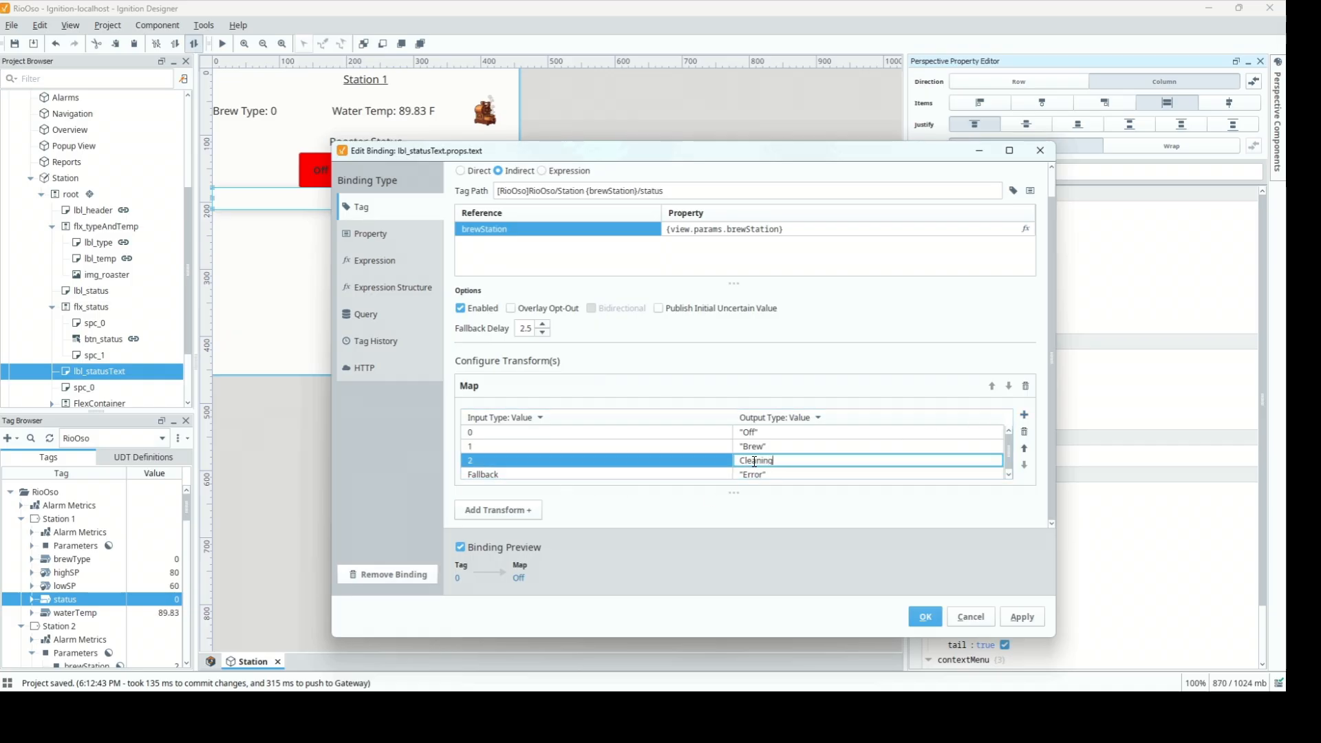
key(Return)
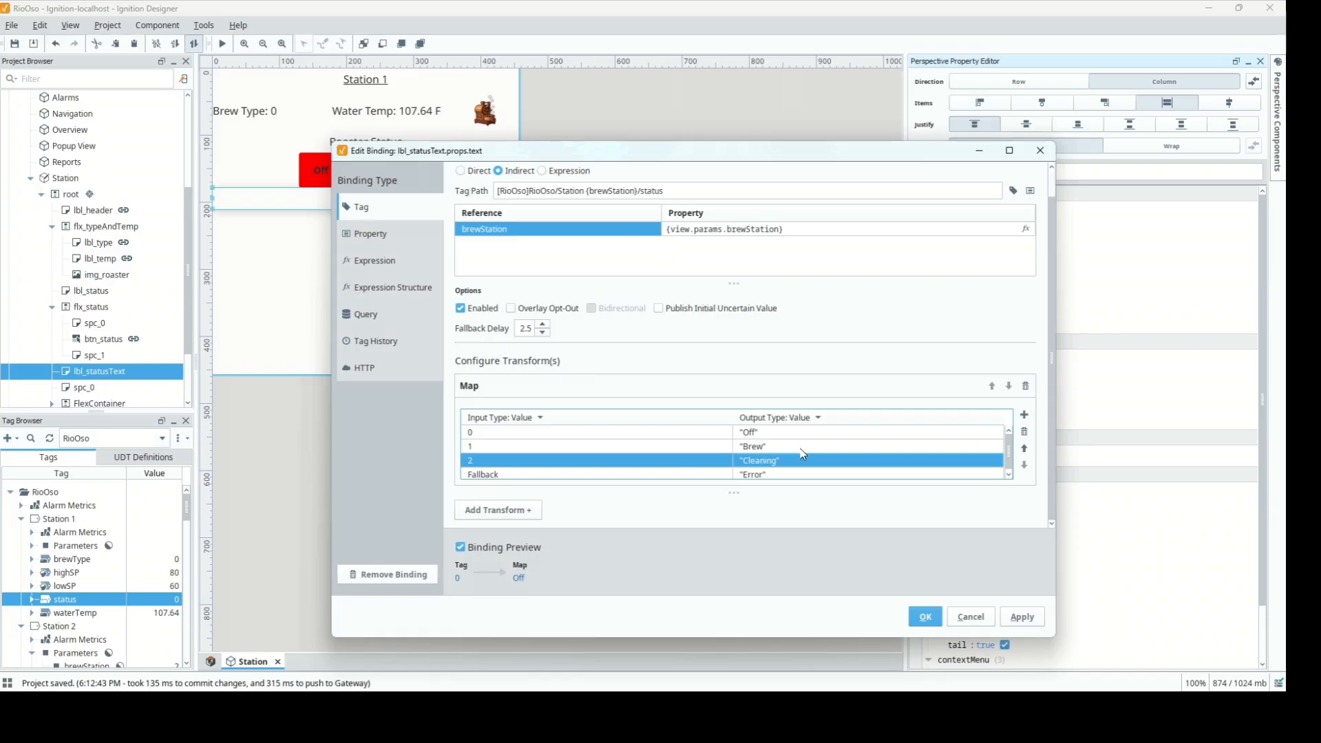
click(925, 617)
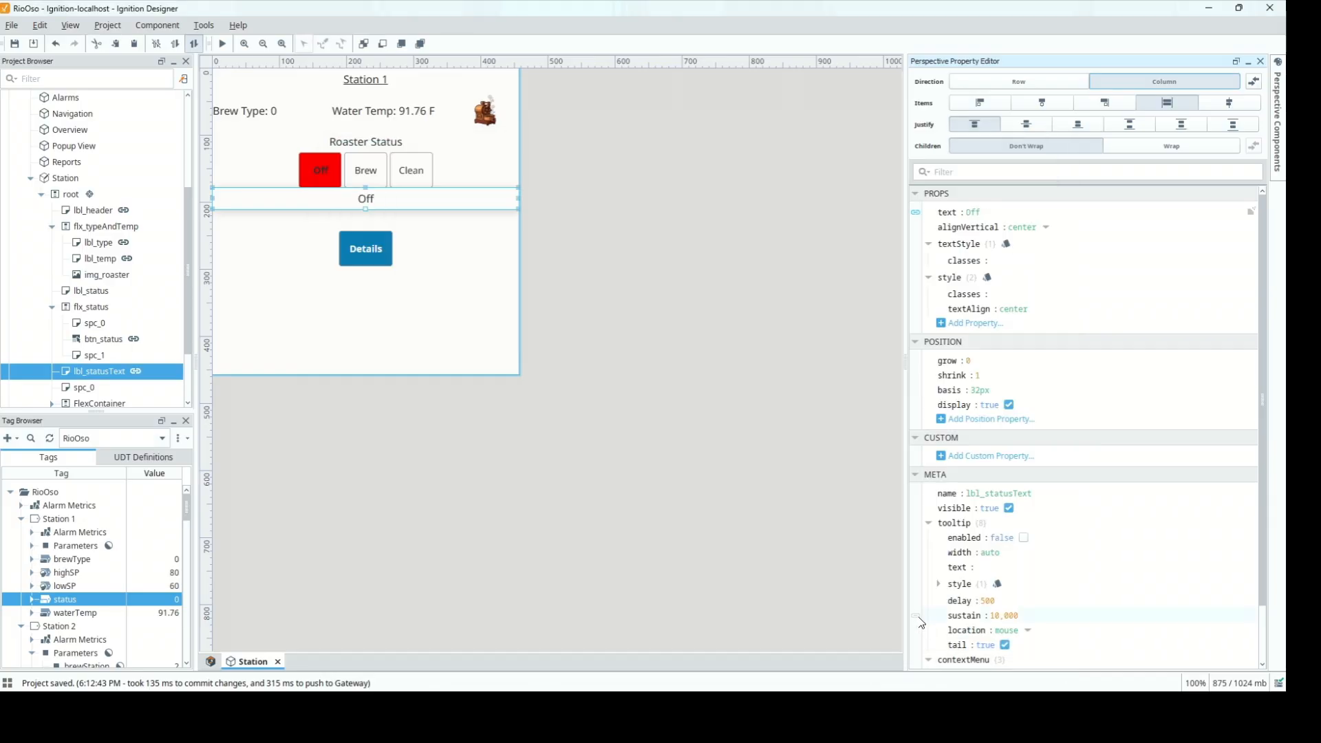
Select the view's root container and switch to the Station View criteria page
click(397, 292)
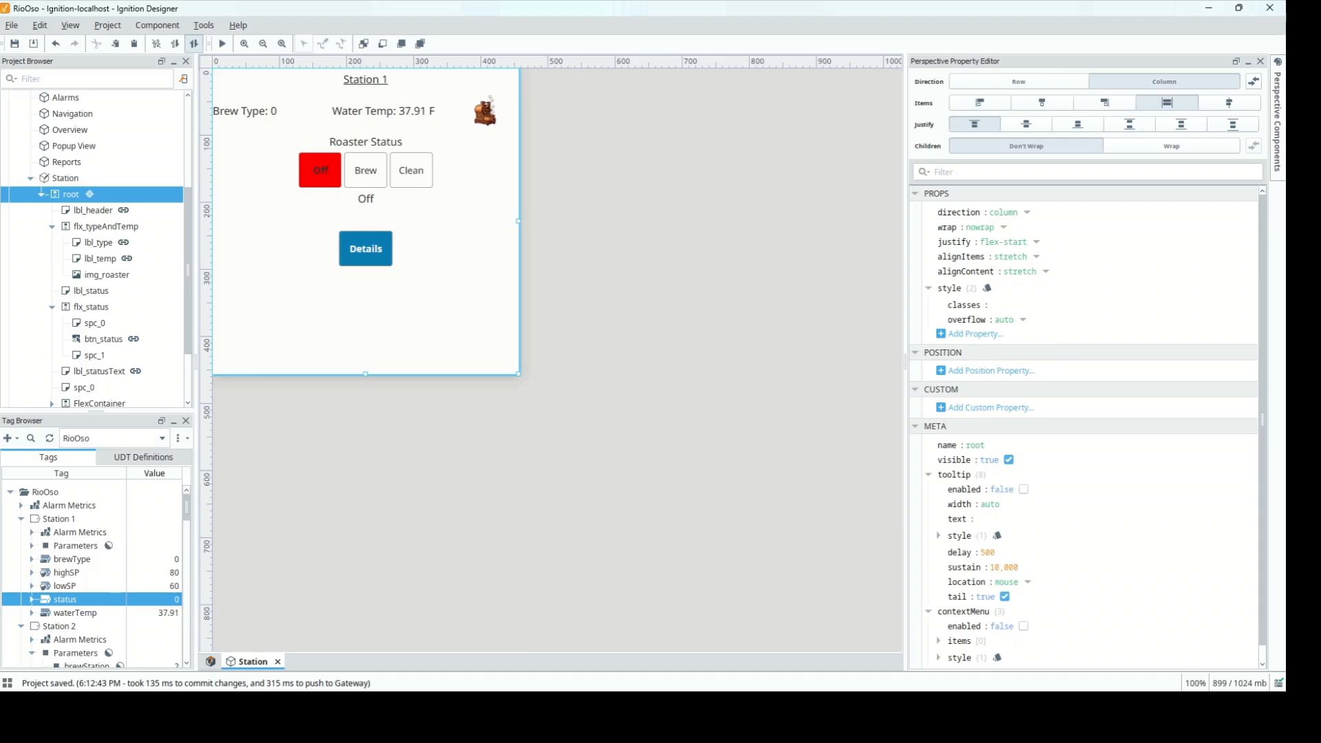
key(alt+Tab)
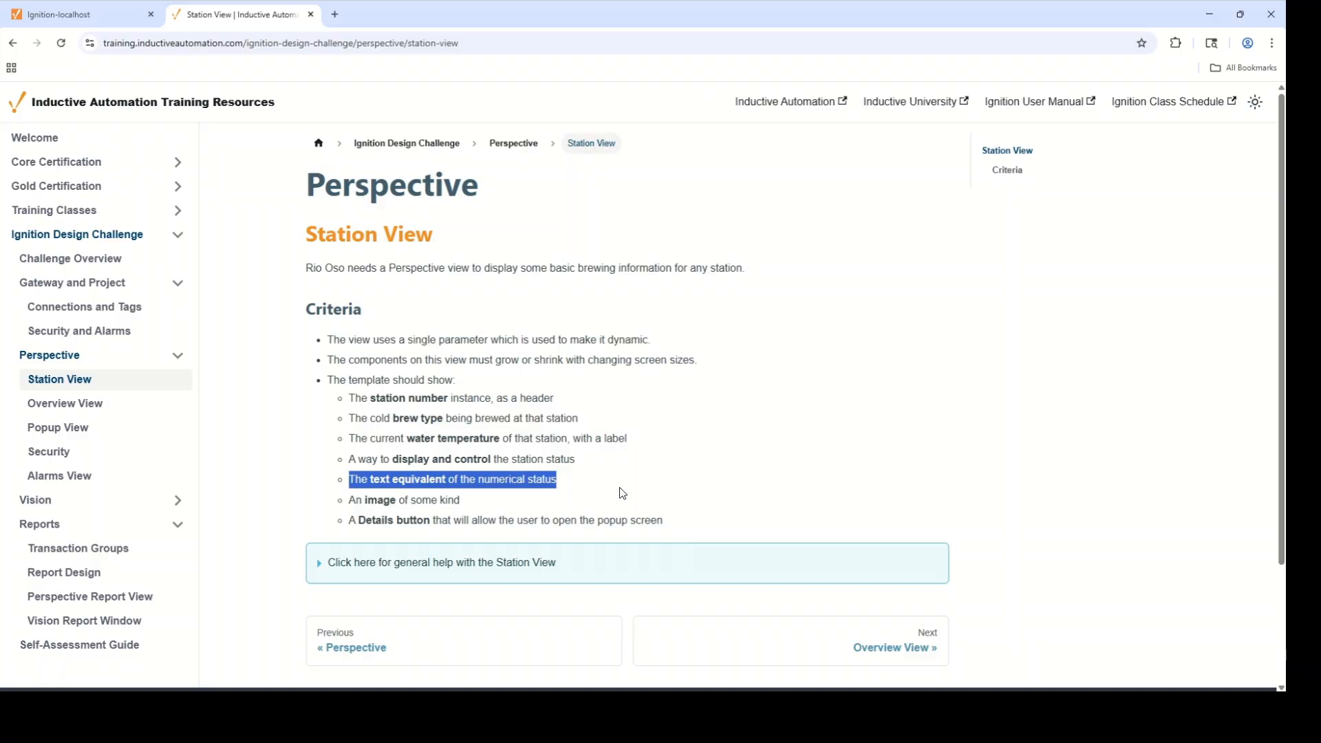
Highlight the station view criteria list on the training page, then return to Ignition Designer
mouse_move(407, 715)
drag(459, 505, 329, 403)
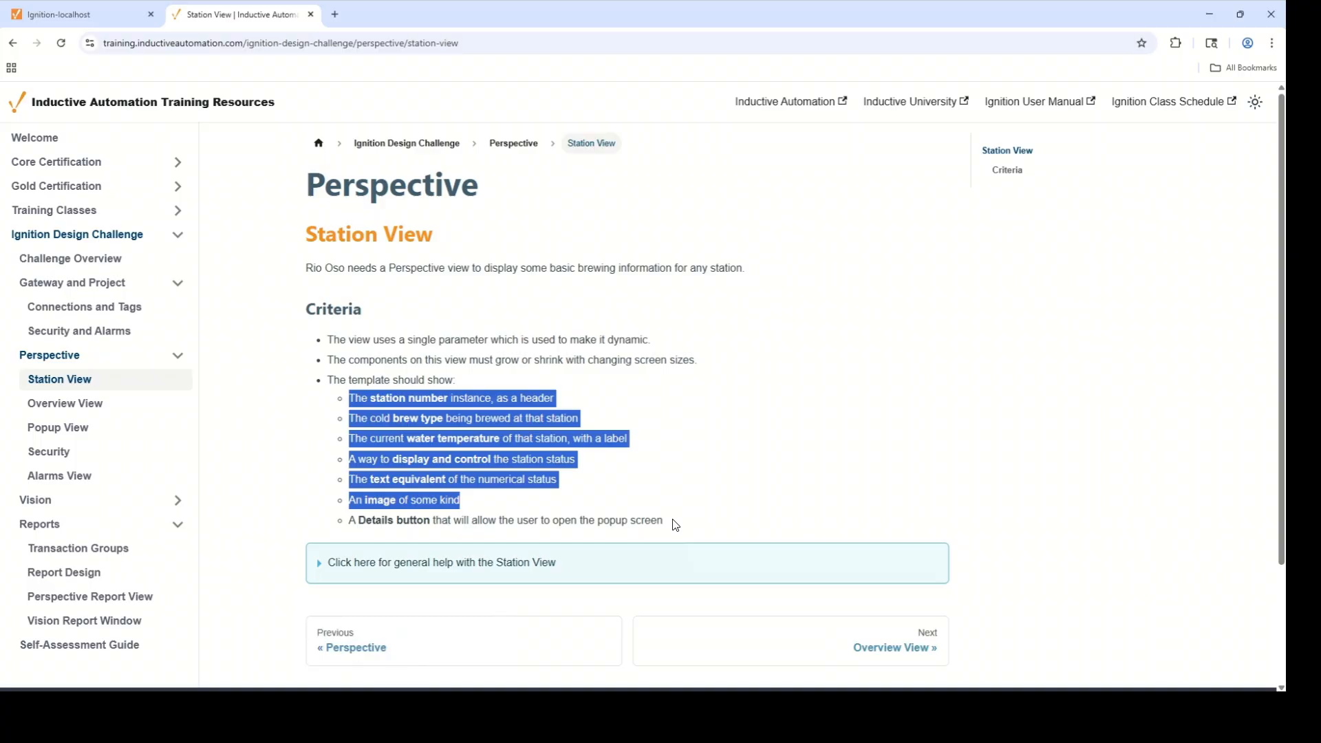
key(alt+Tab)
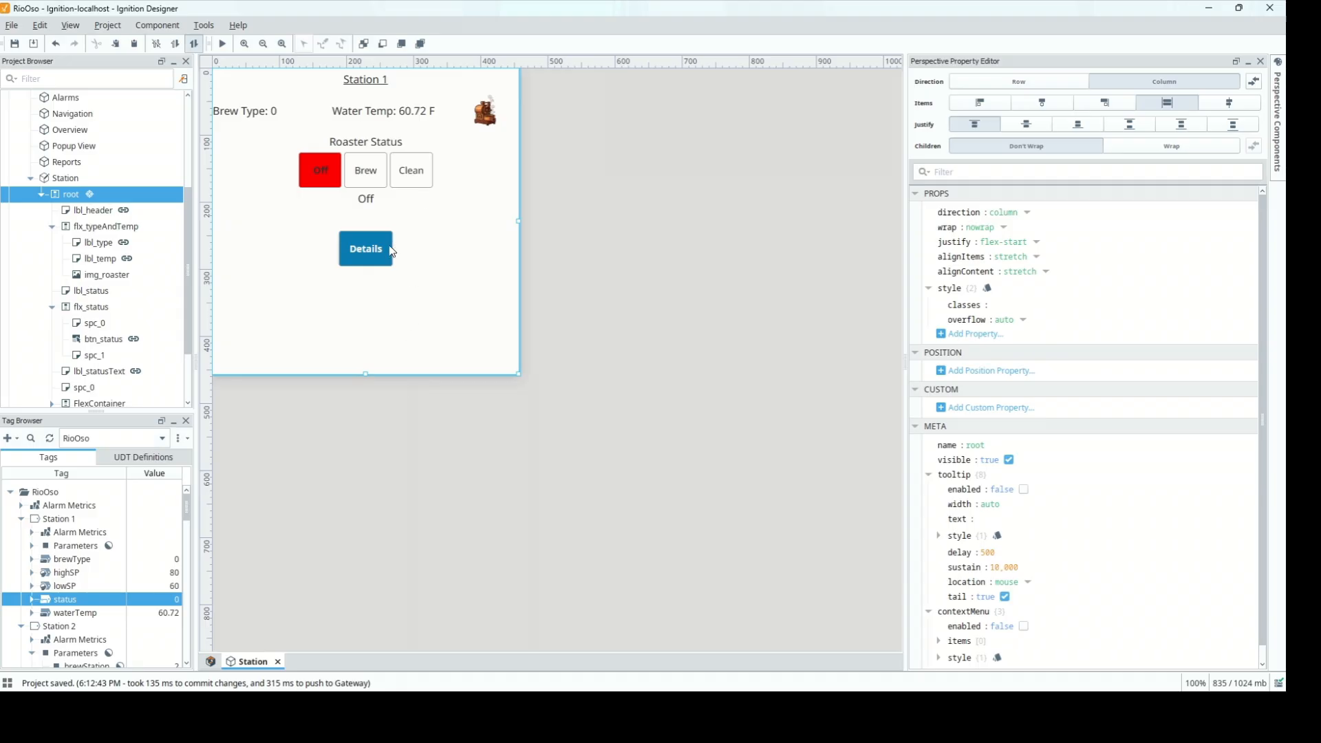
Delete the spacer spc_0 above the Details button's container, then select that container
click(380, 264)
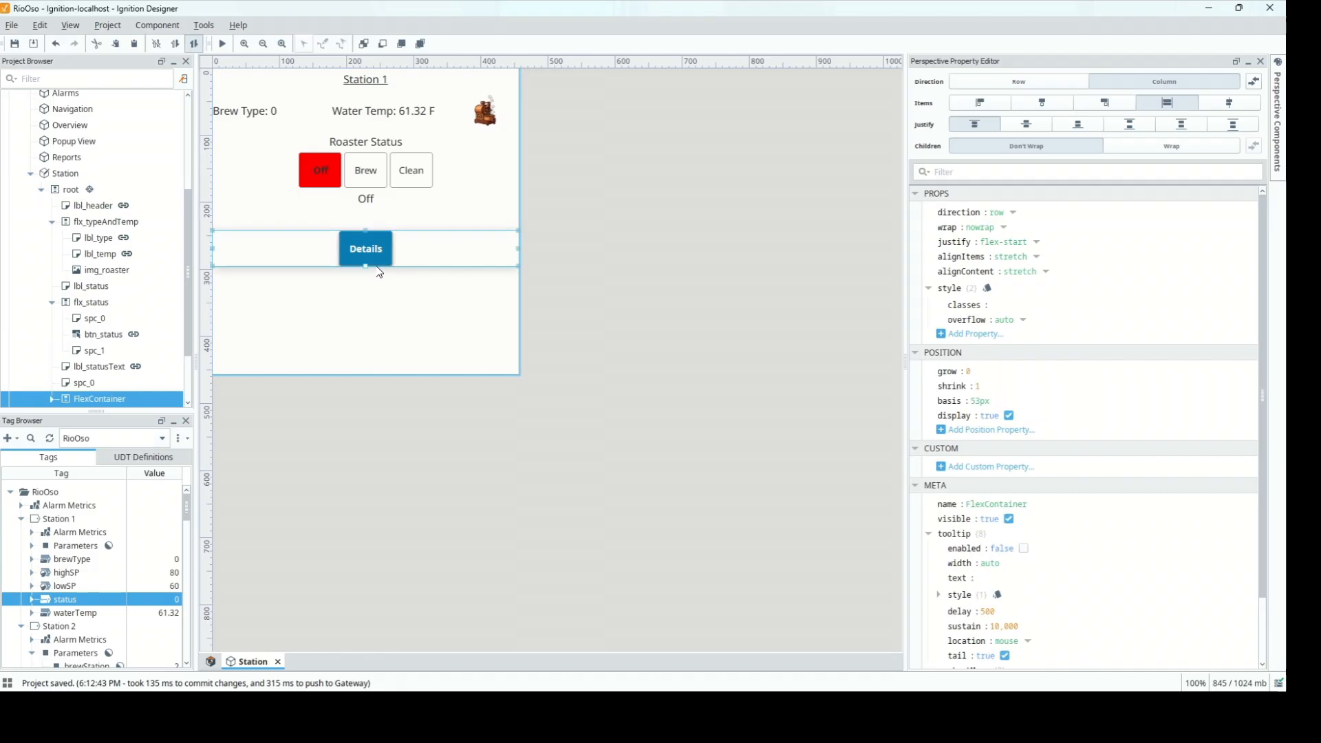
click(386, 228)
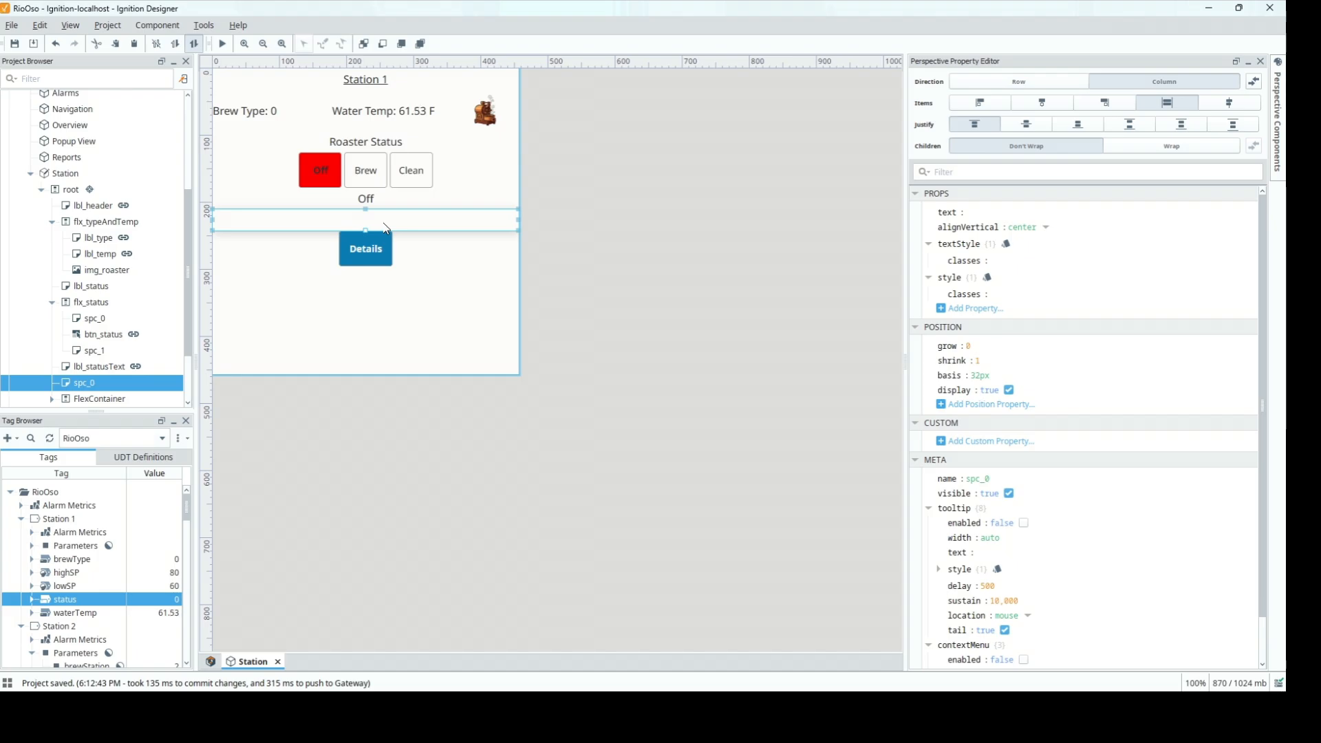
right_click(386, 228)
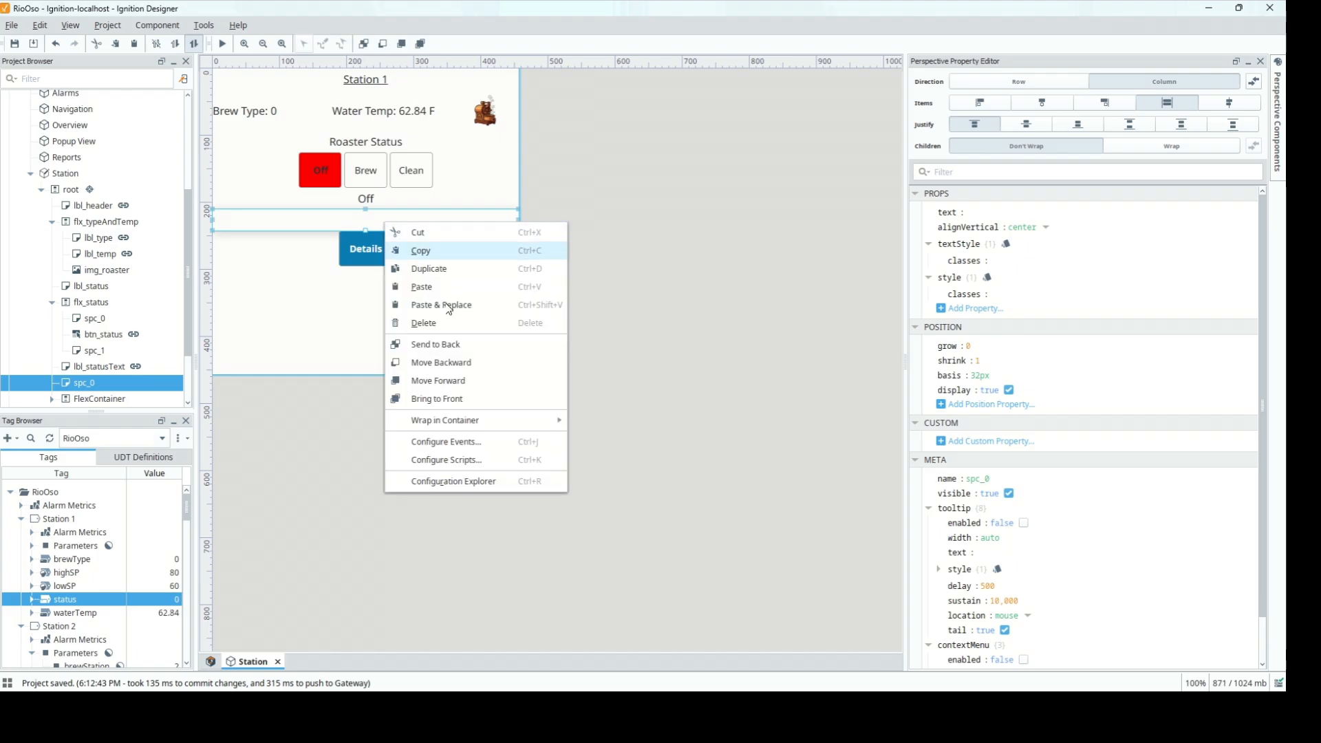
click(450, 321)
click(618, 375)
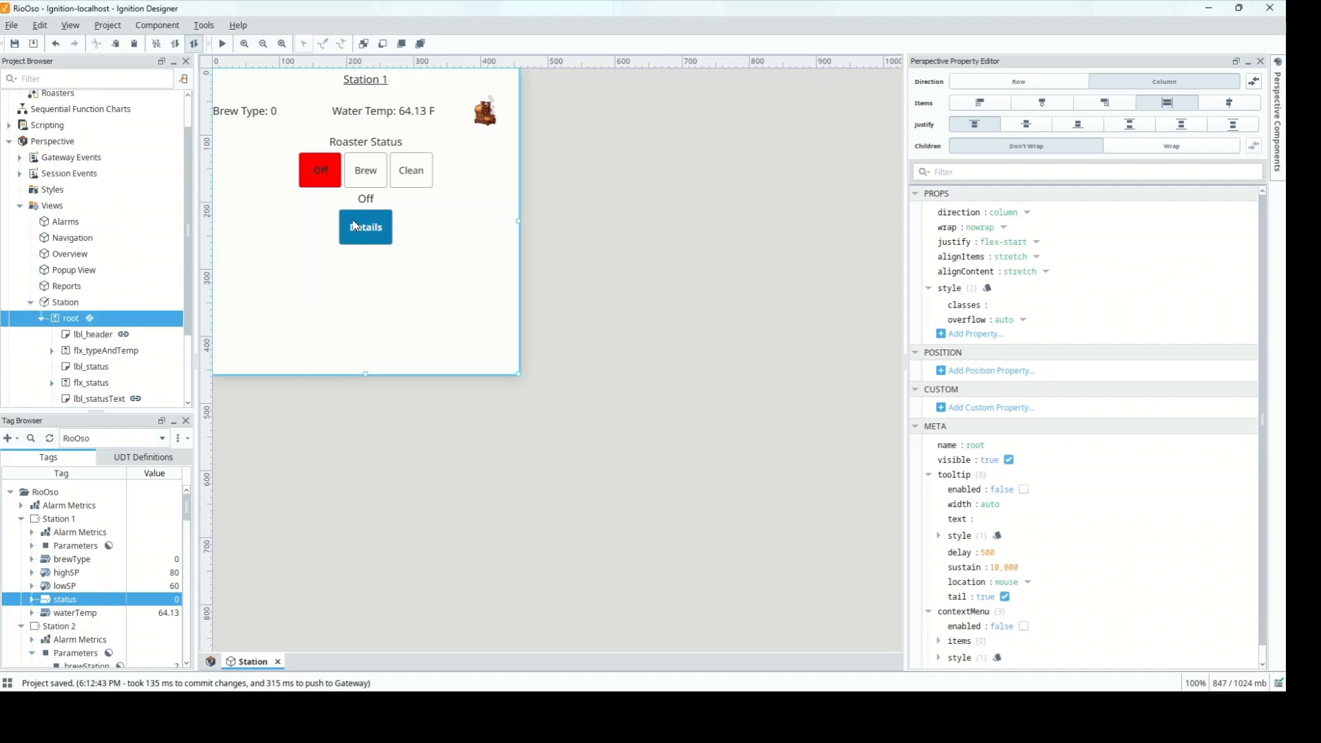
click(372, 227)
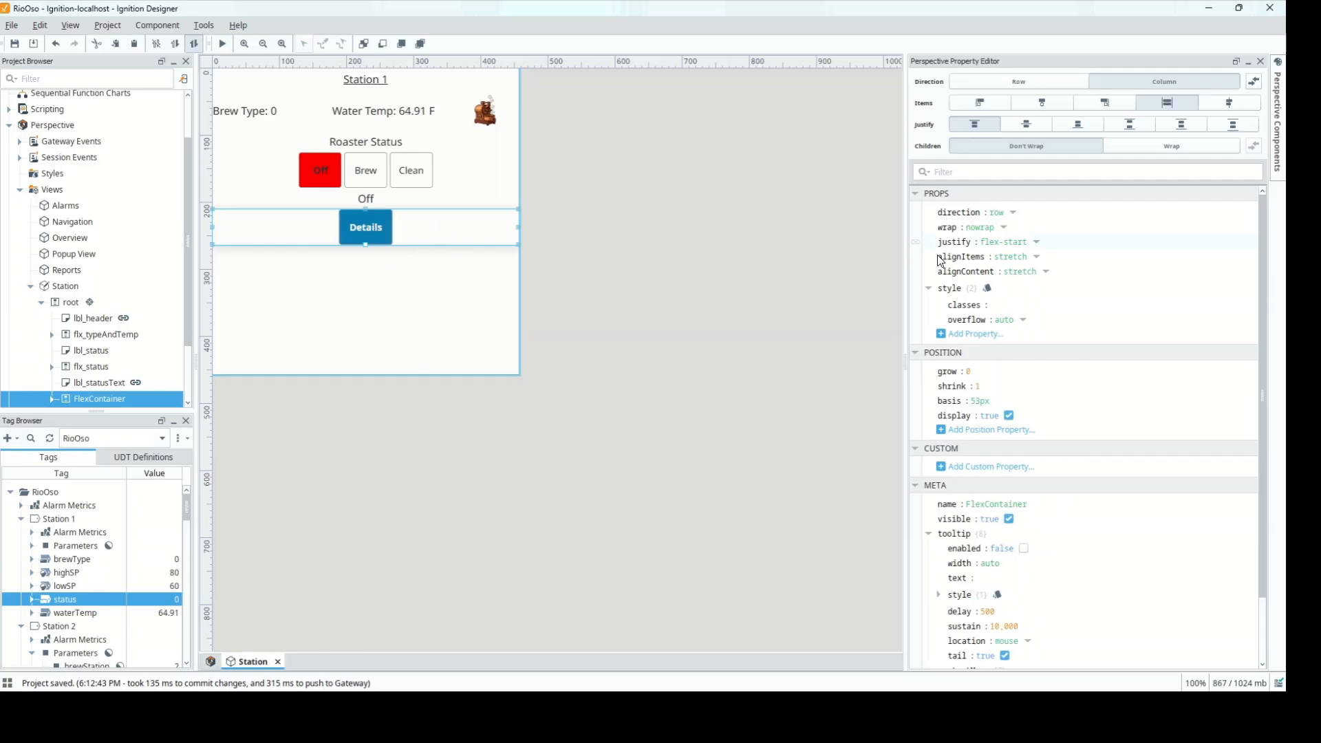
Give the Details button's container a 15px top margin
click(987, 289)
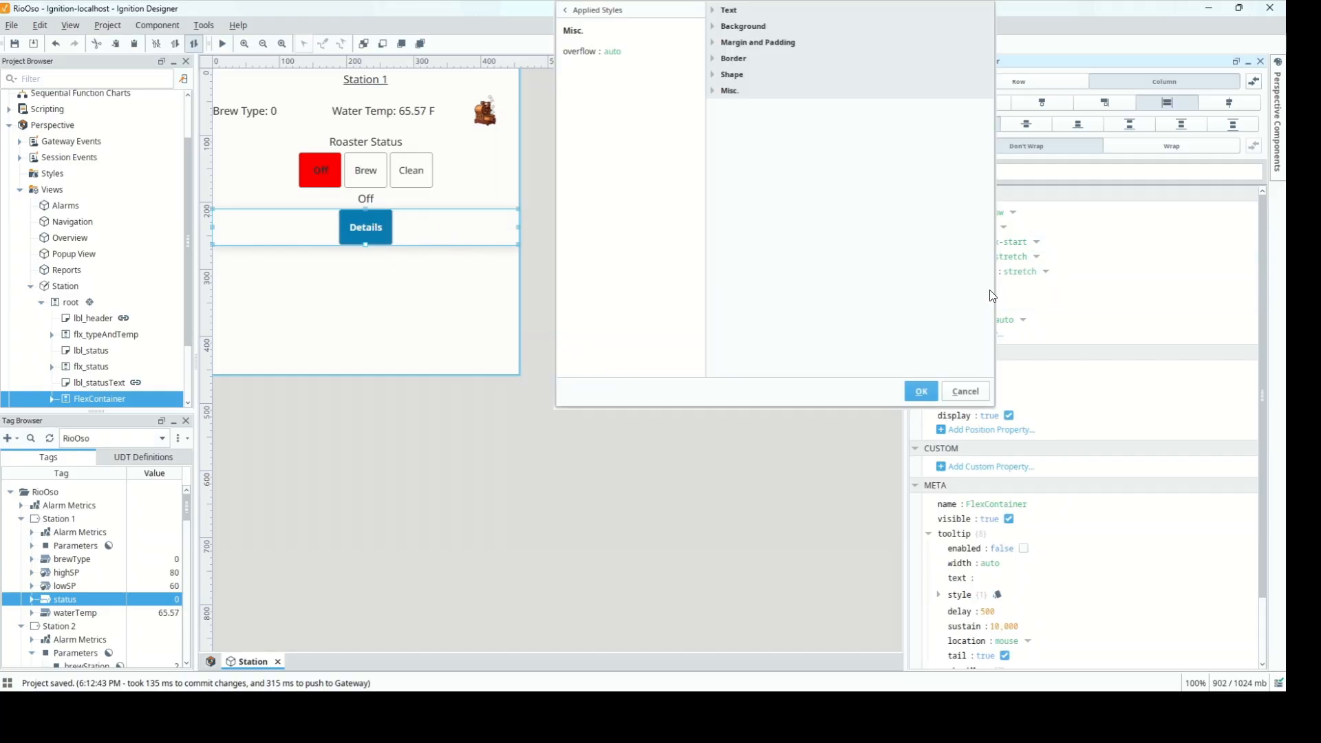
click(714, 43)
click(846, 127)
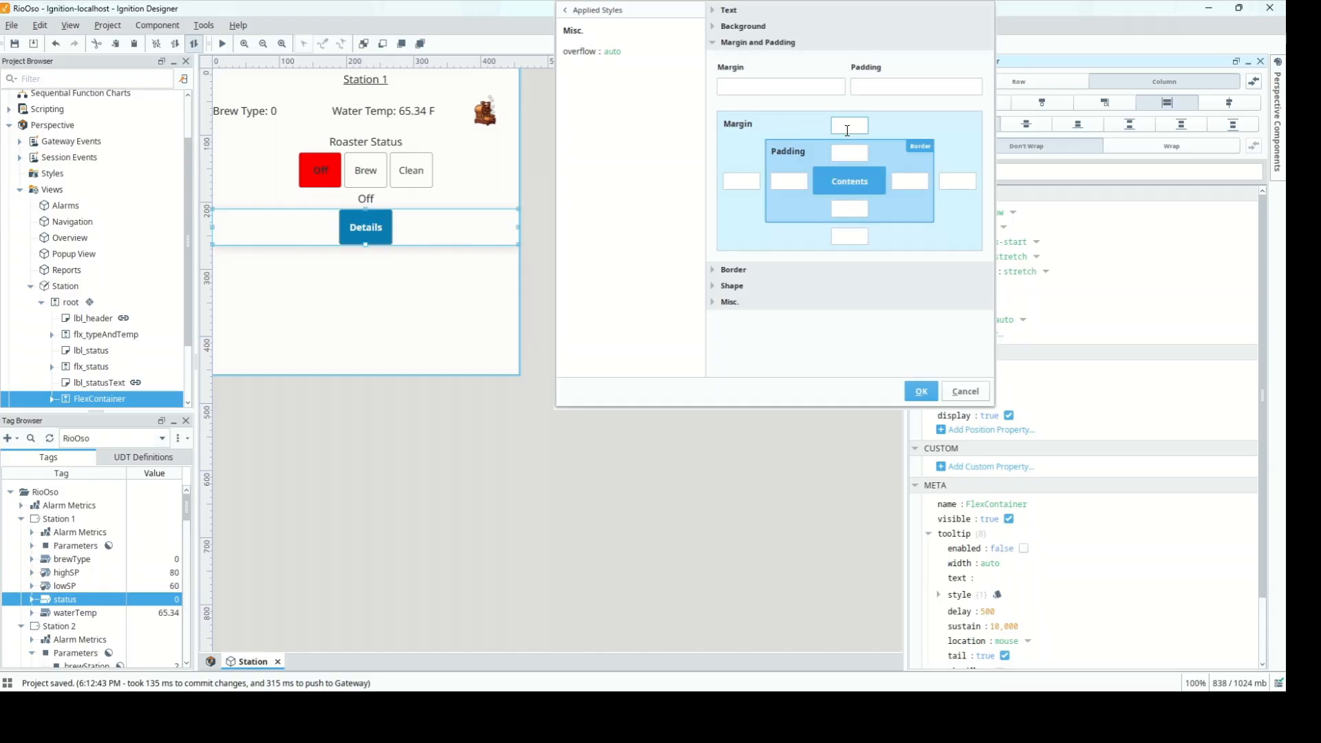
text(15px)
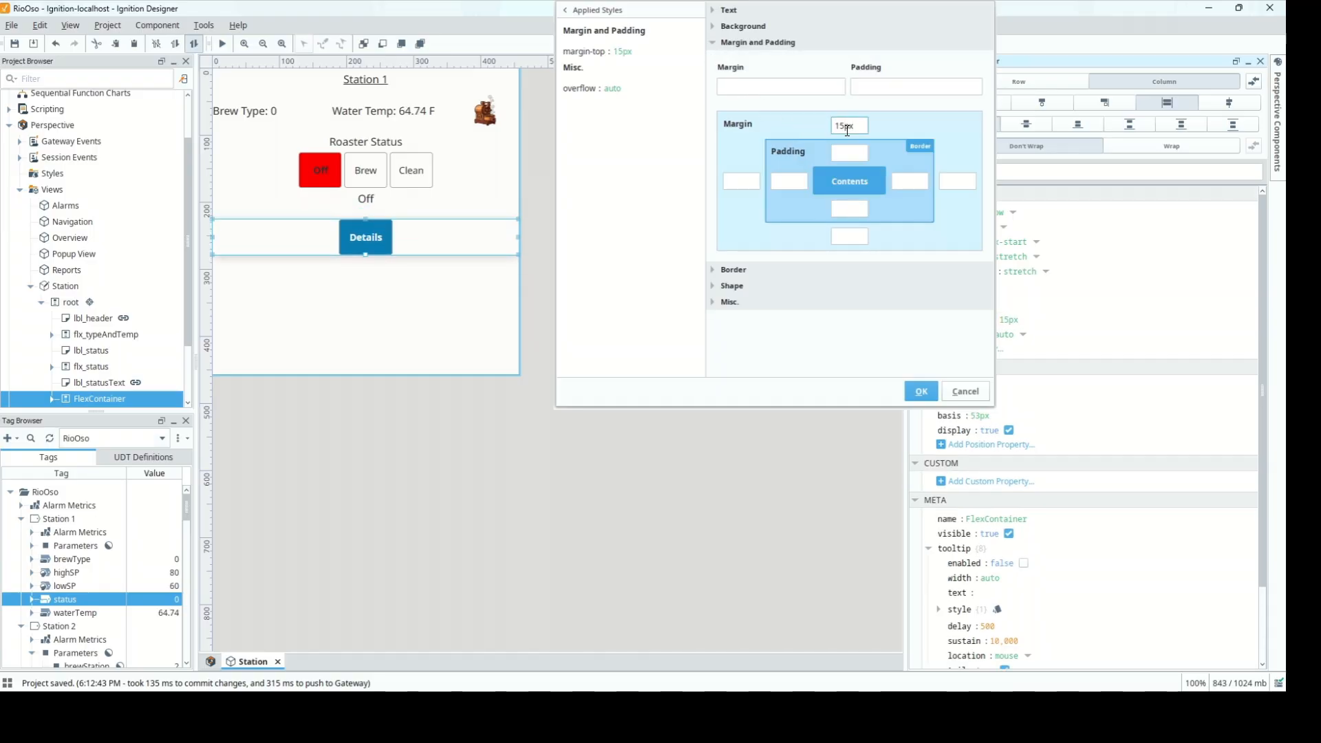
key(Return)
click(356, 209)
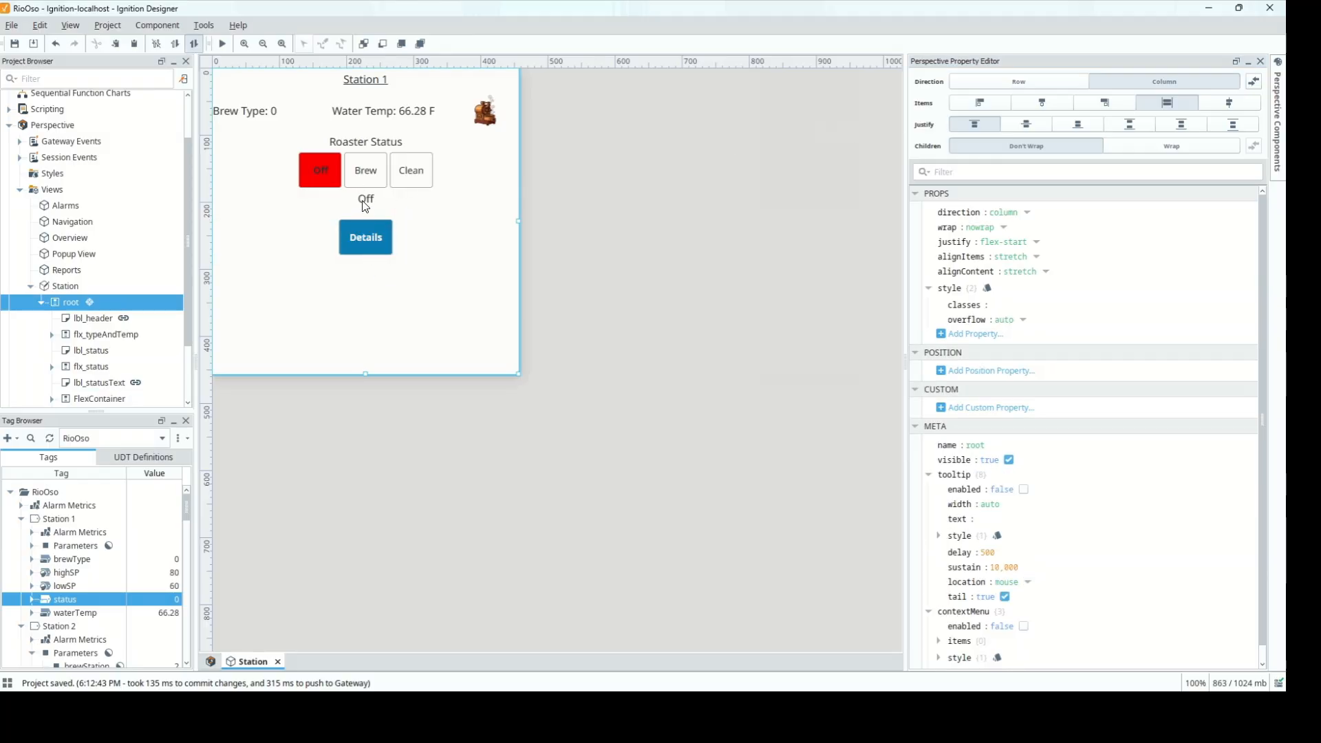
Rename the Details button's container to flx_details and expand it to show its children
click(365, 206)
click(366, 235)
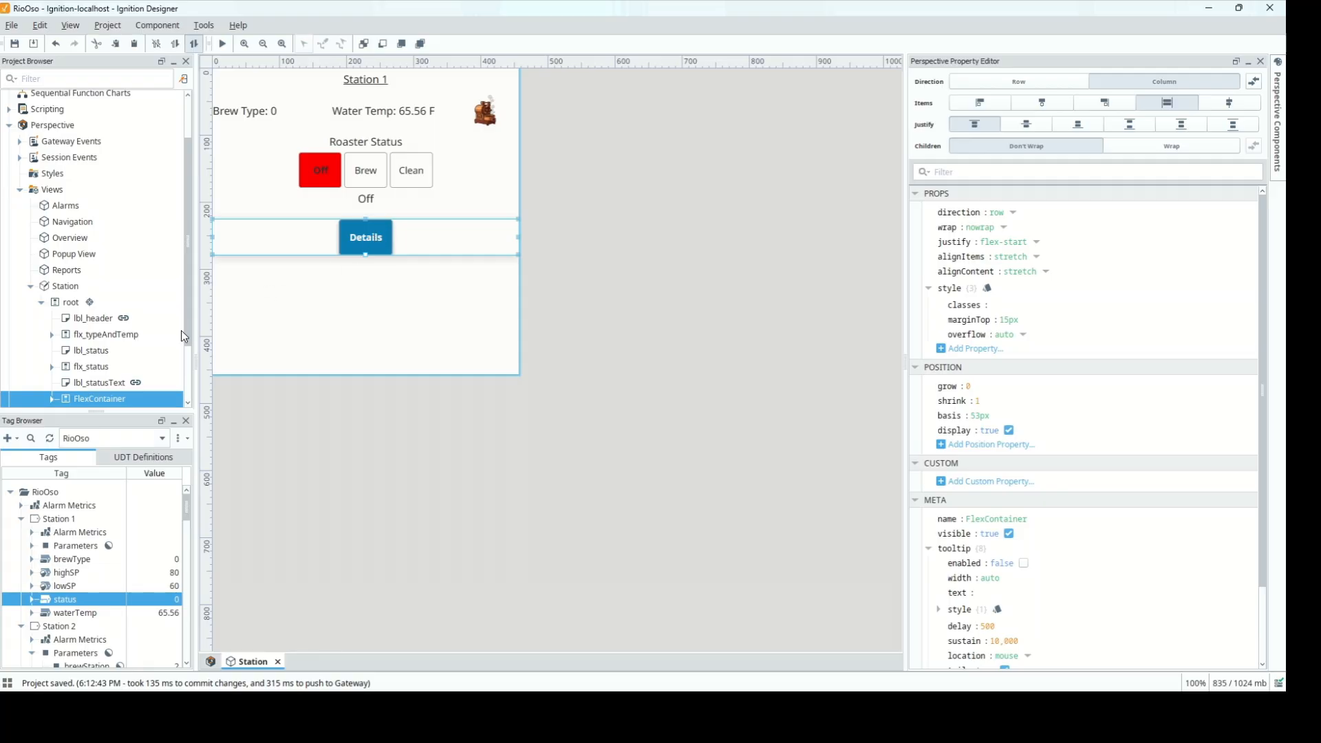
drag(188, 256, 191, 304)
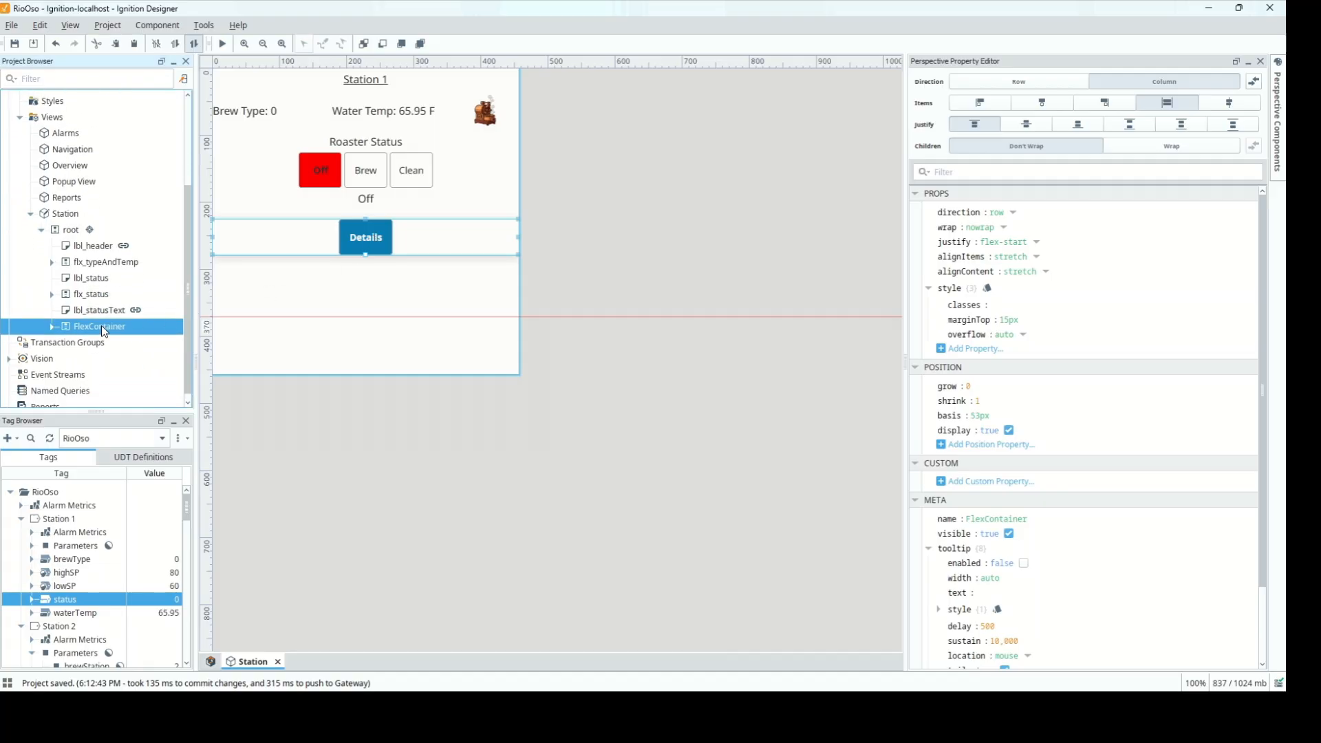
double_click(976, 520)
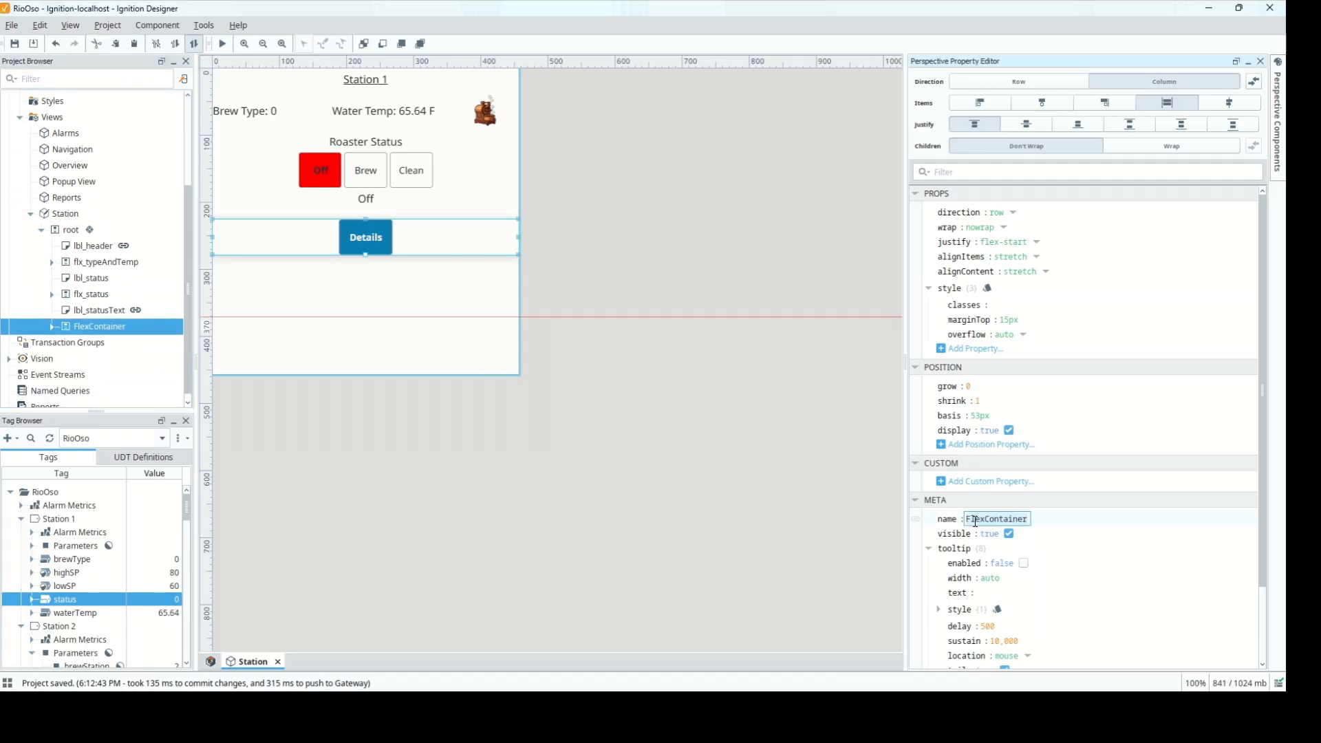
text(flx_d)
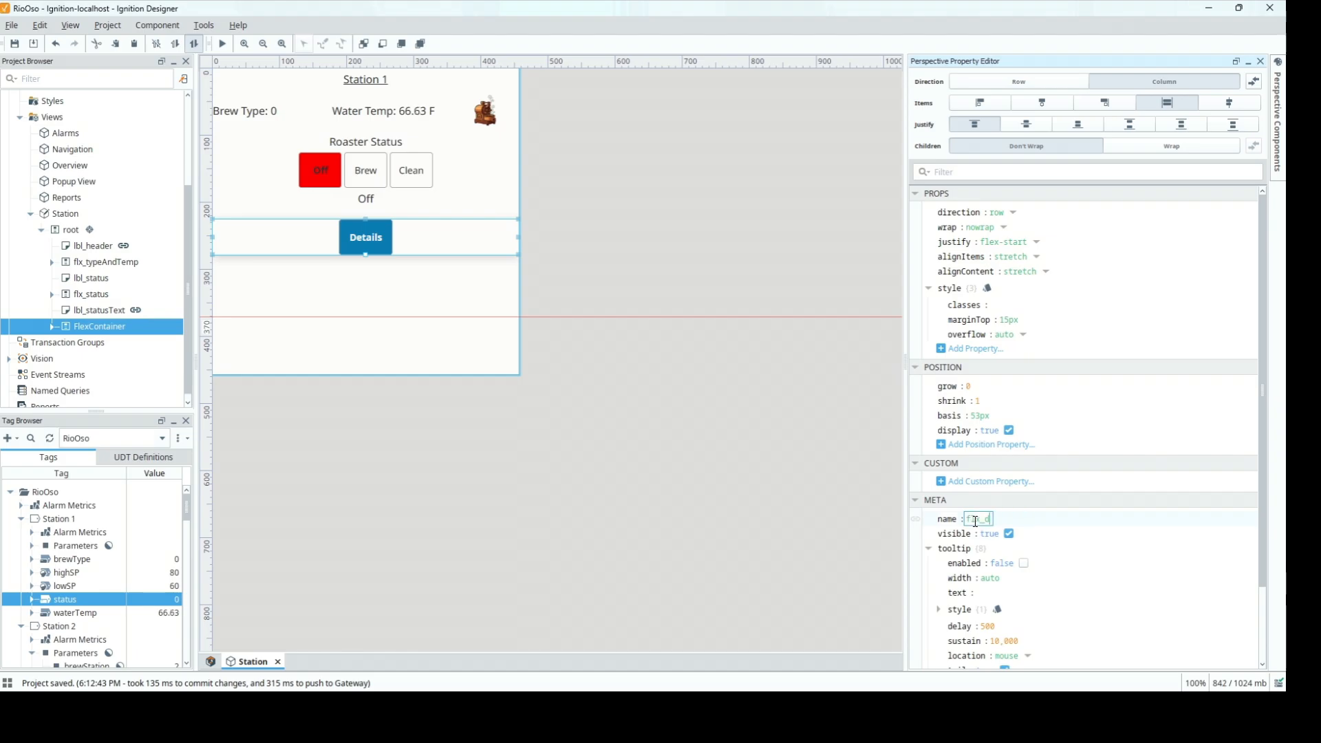
text(etails)
key(Return)
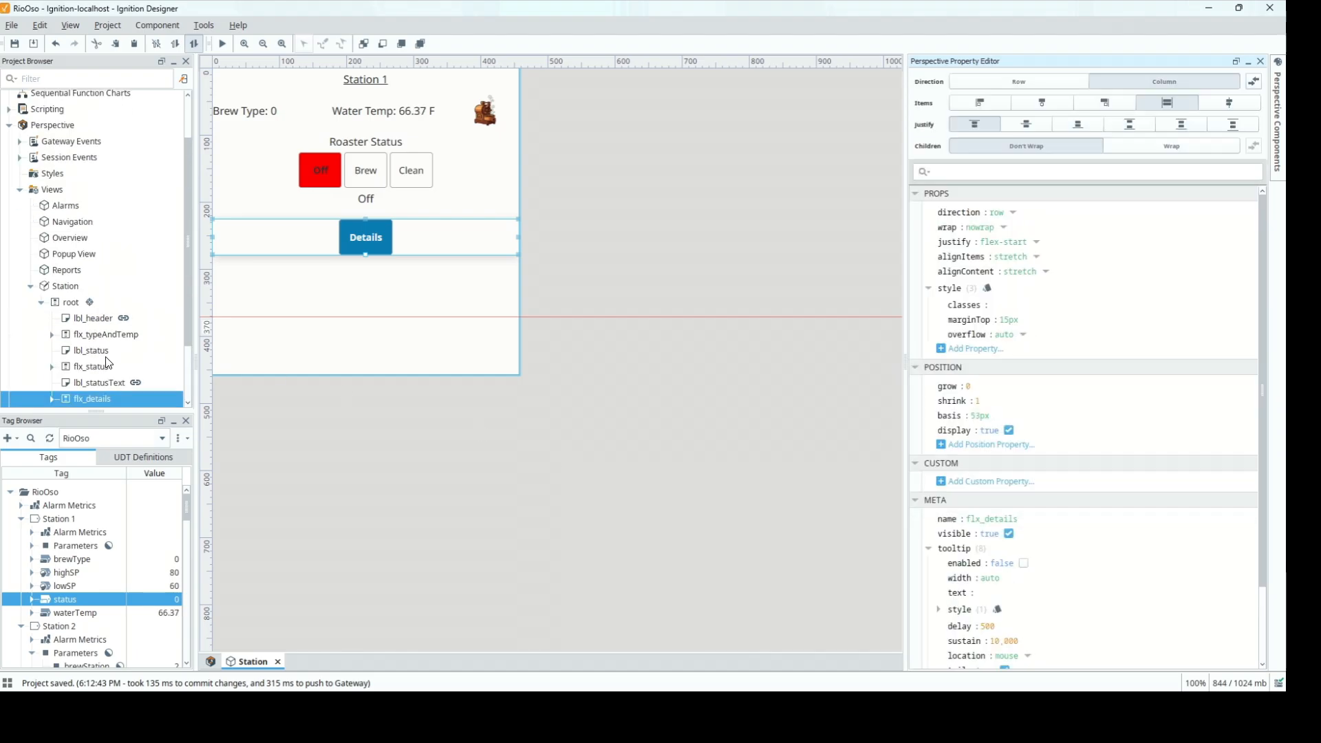
drag(183, 271, 106, 320)
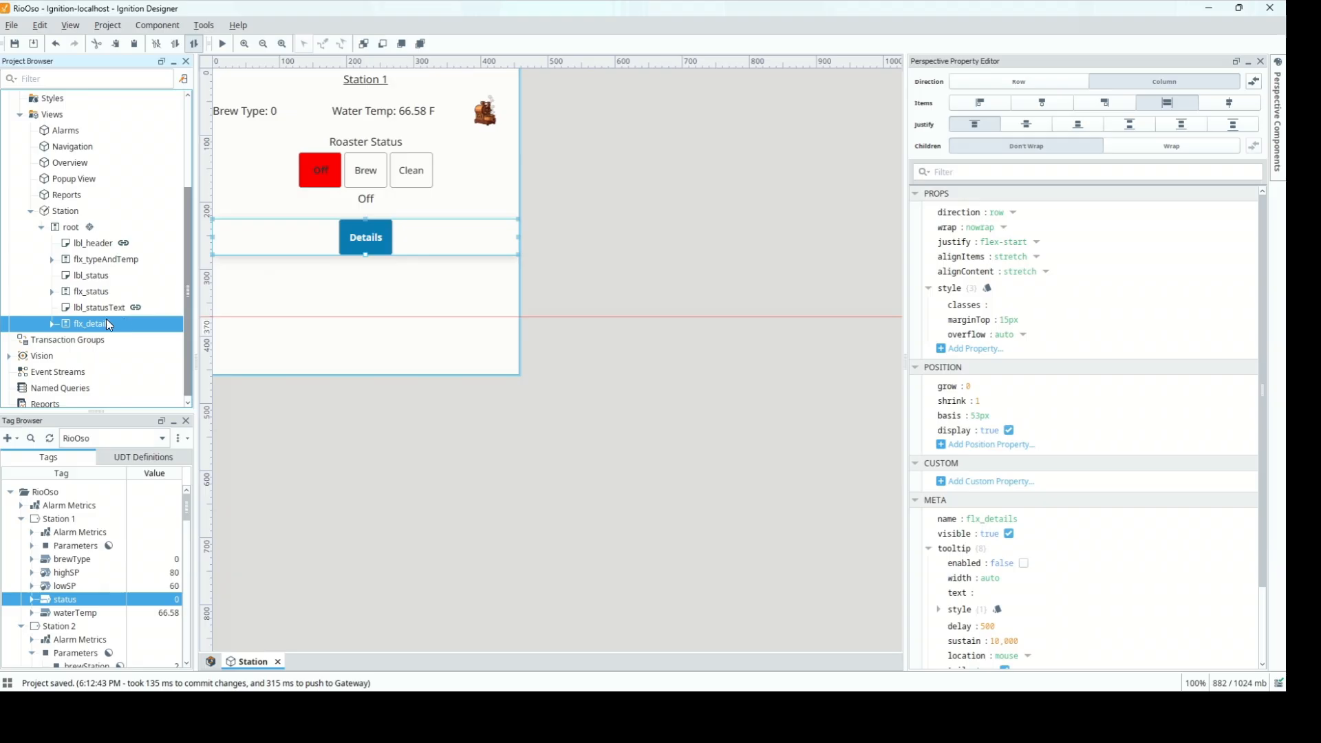
click(52, 323)
Add an Open Popup action to btn_details' onActionPerformed event
click(101, 356)
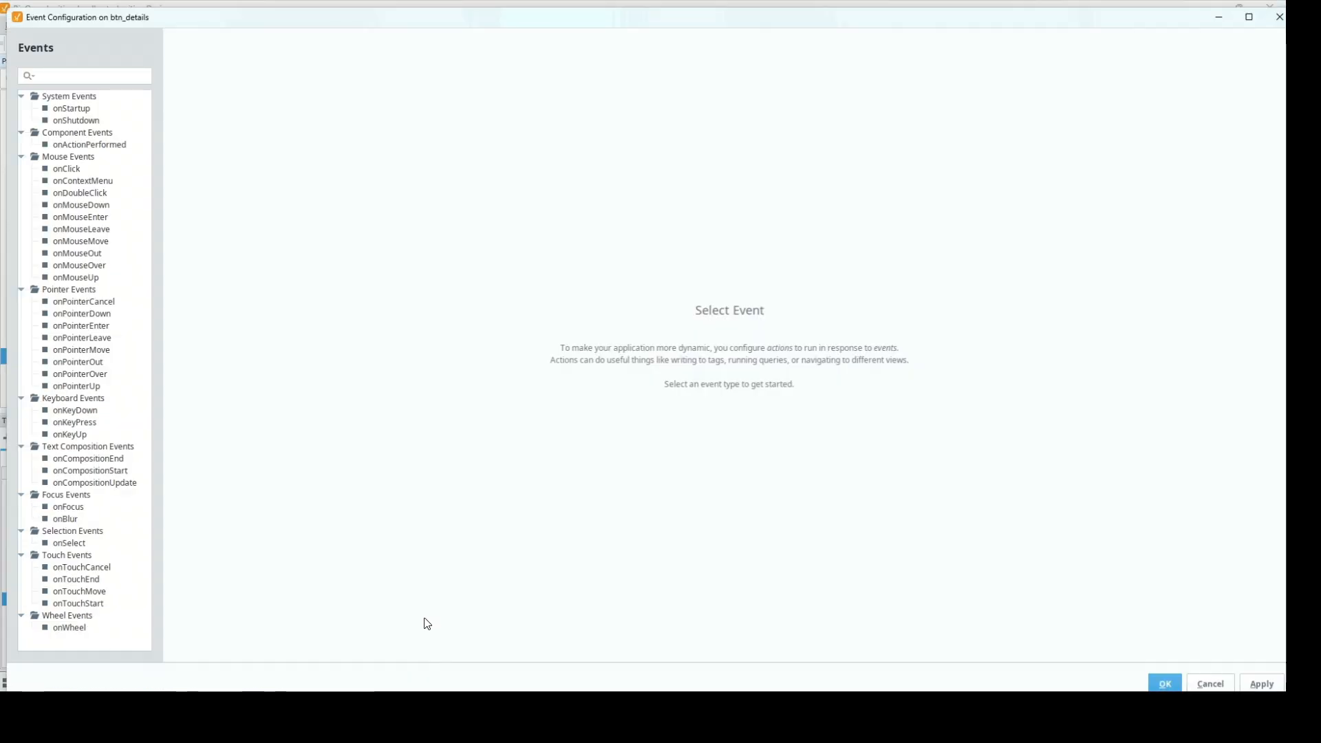
click(98, 147)
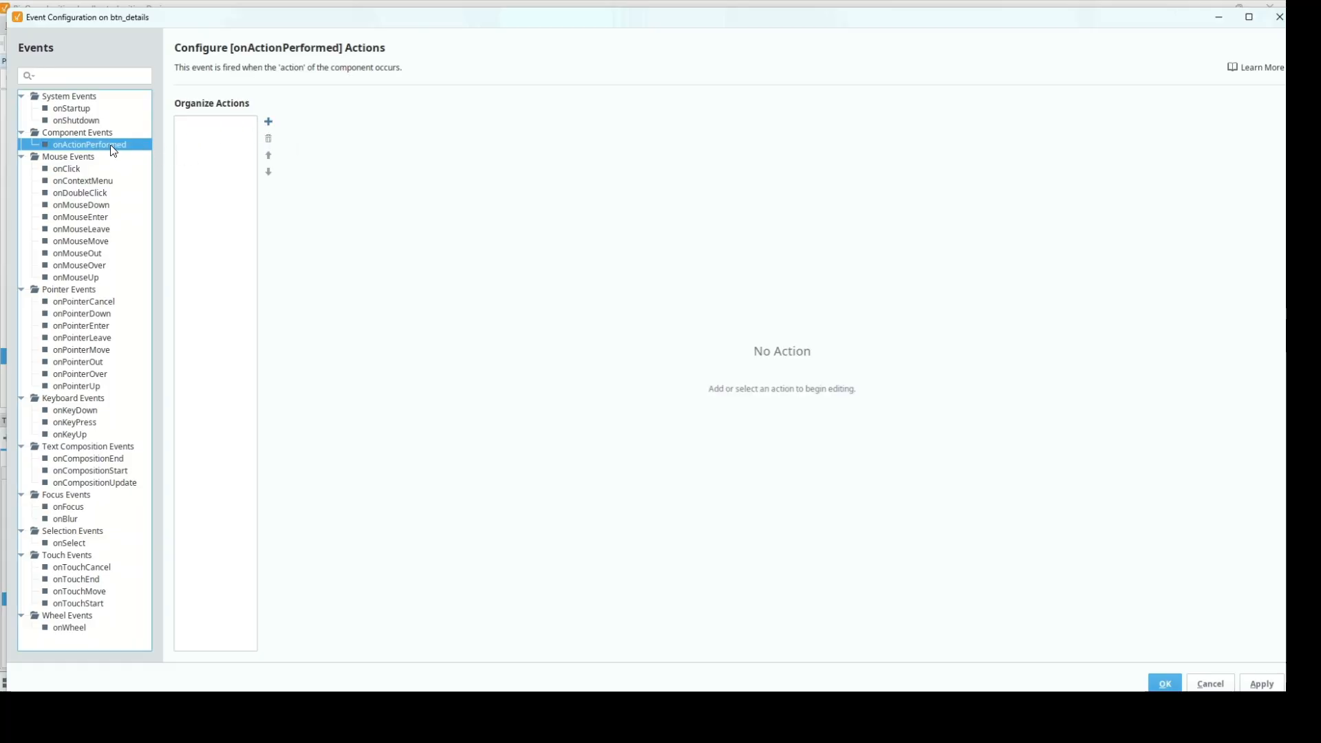
click(268, 123)
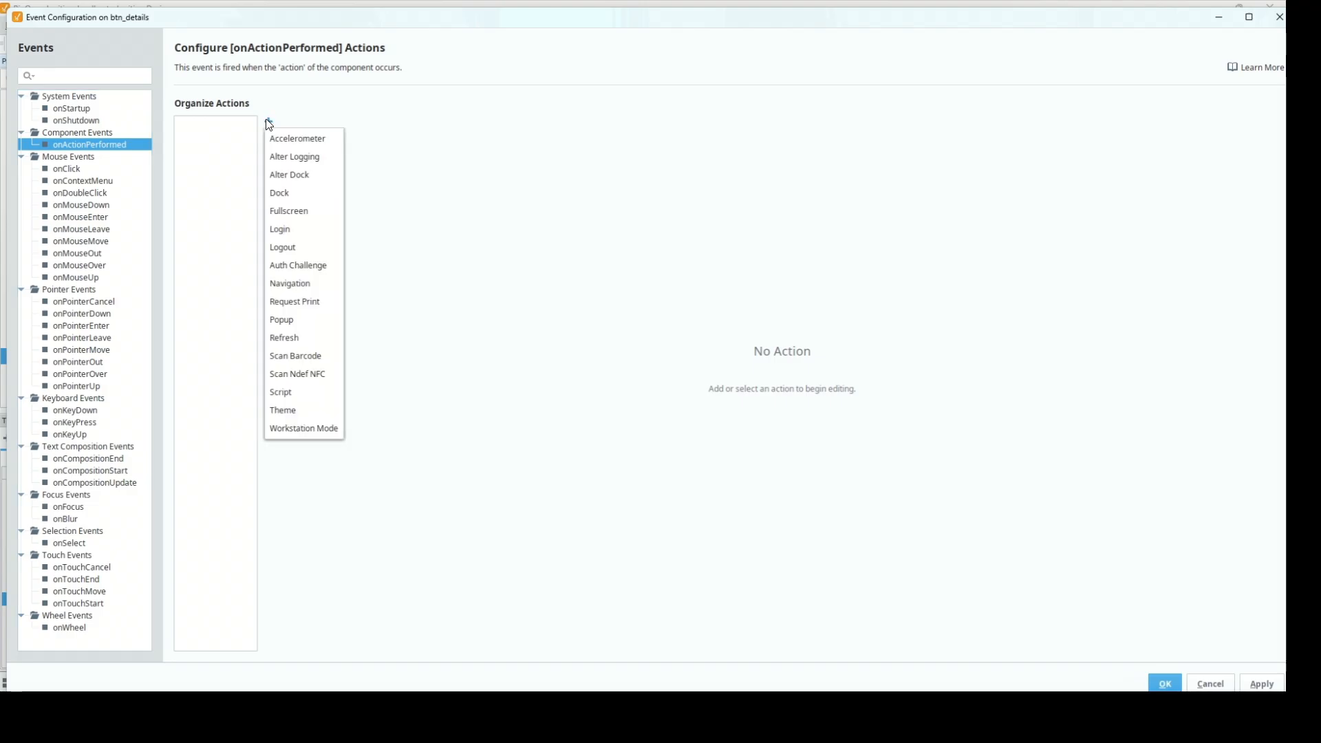
click(304, 321)
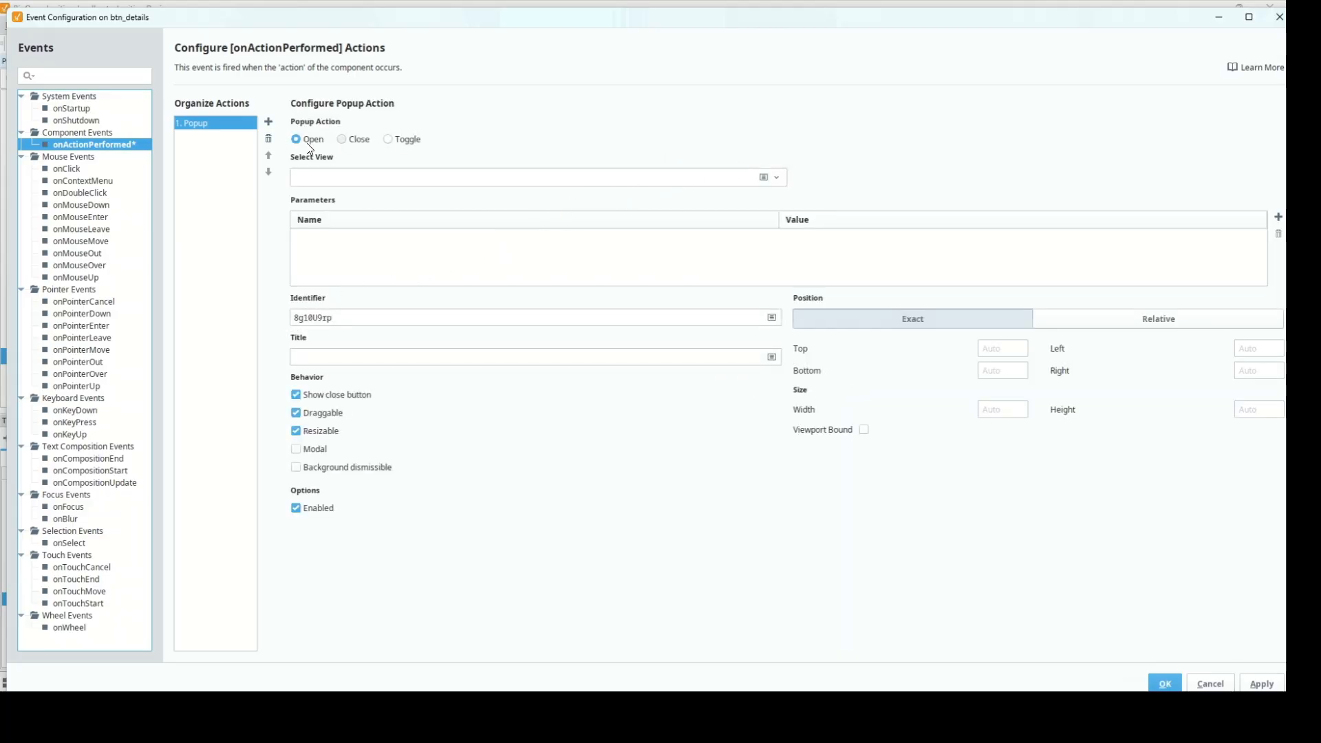
Set the popup to Popup View, passing brewStation bound to {view.params.brewStation}
click(775, 178)
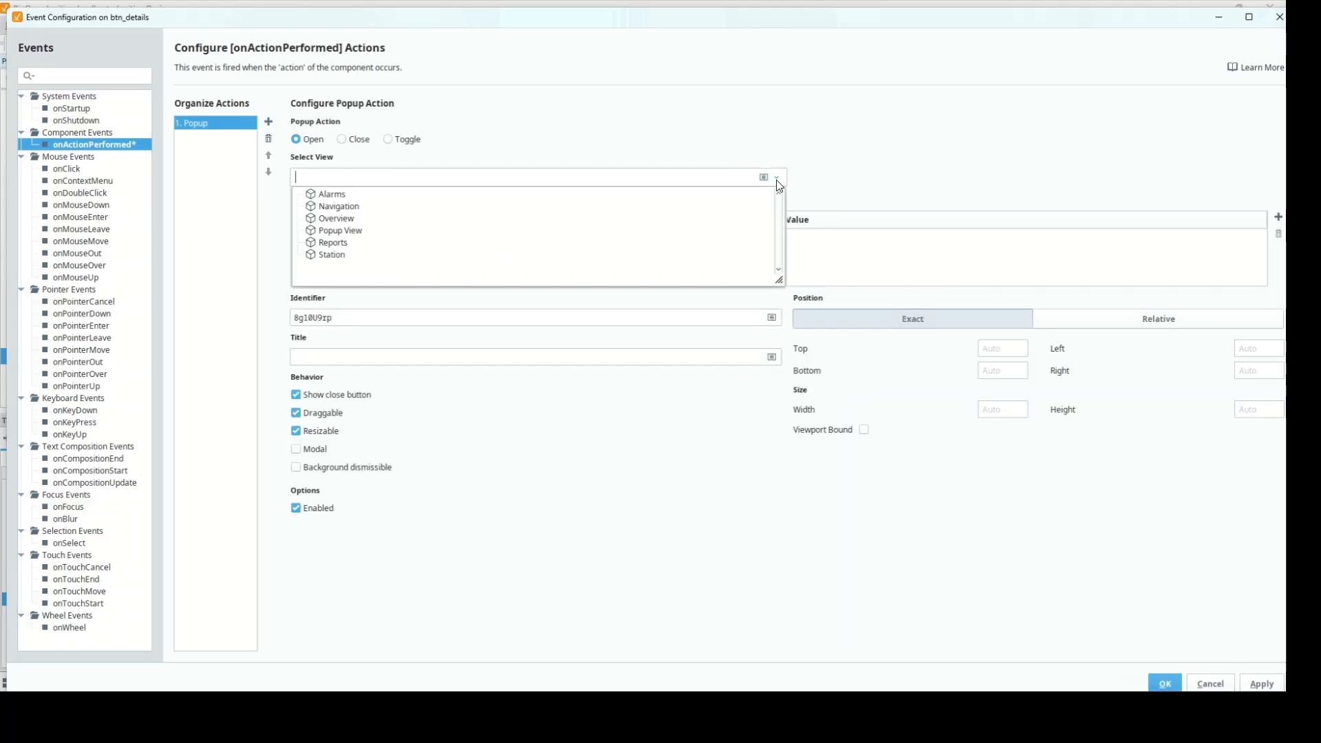
click(346, 232)
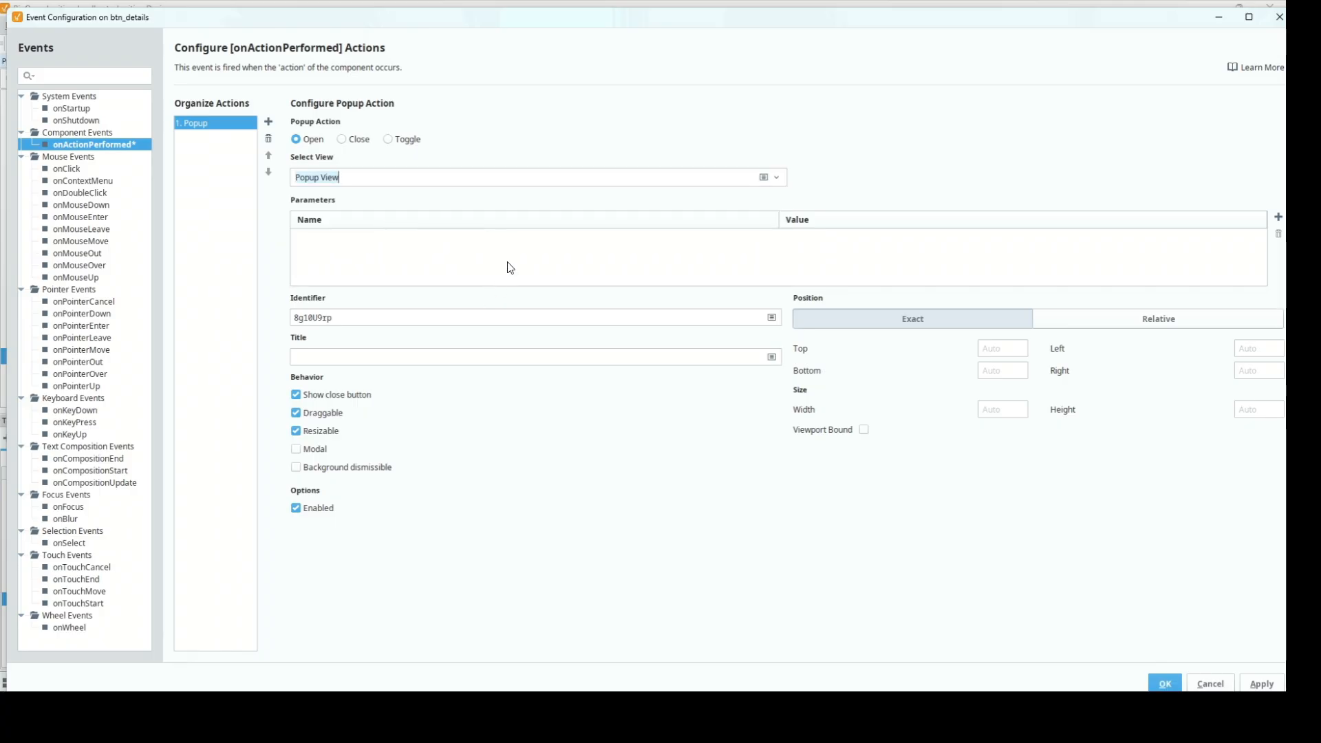
click(1253, 234)
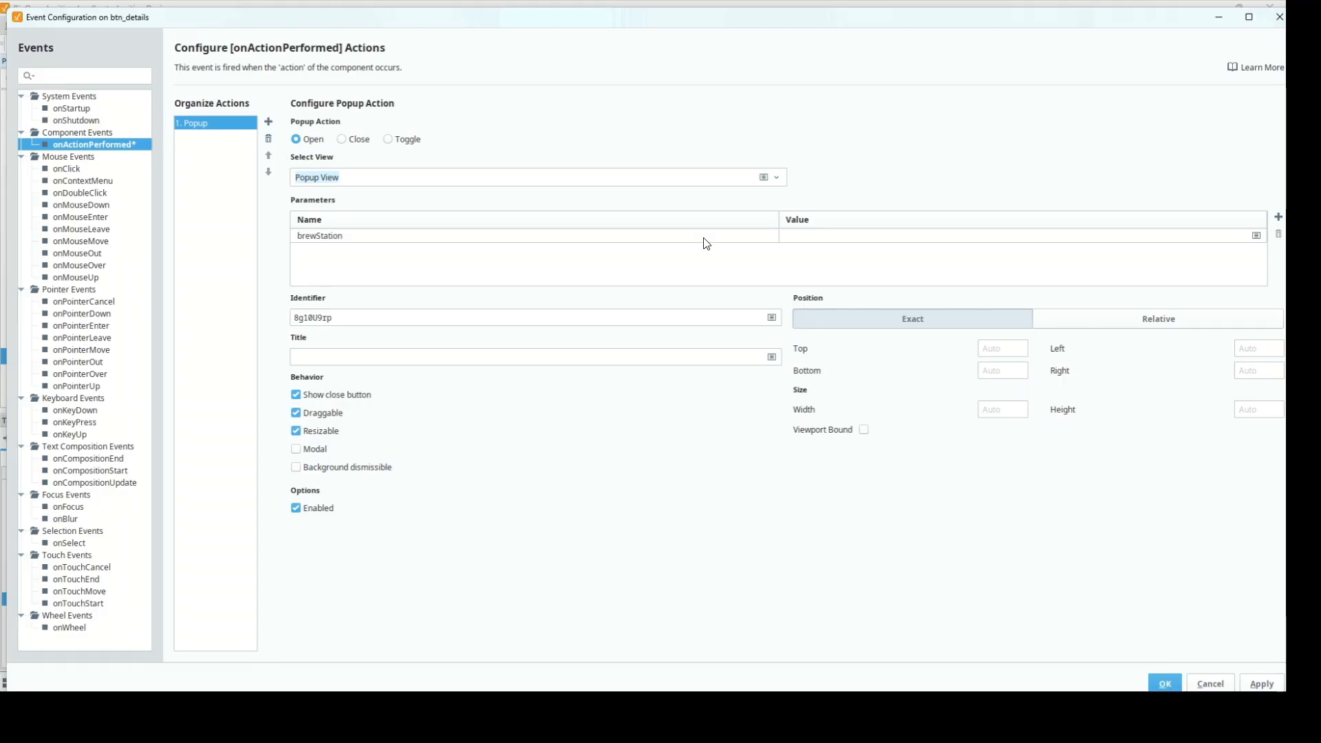
click(884, 236)
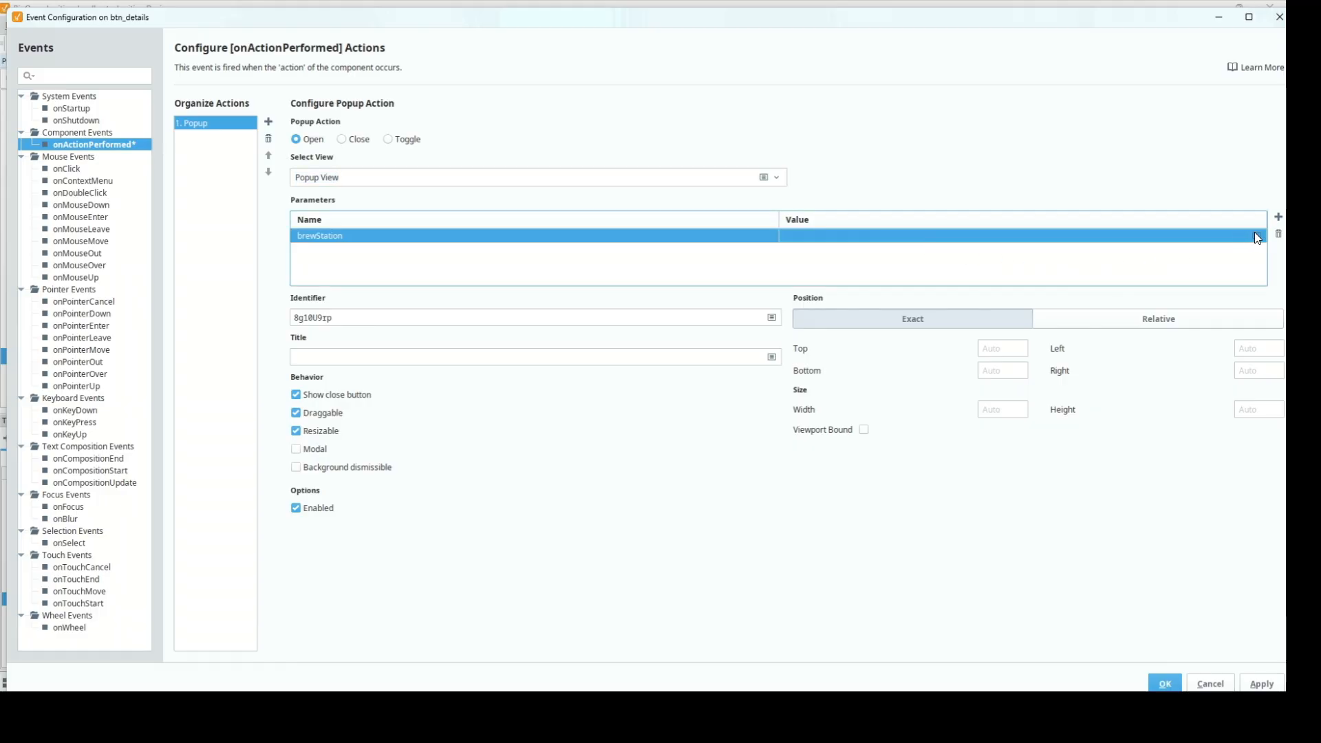
click(1256, 236)
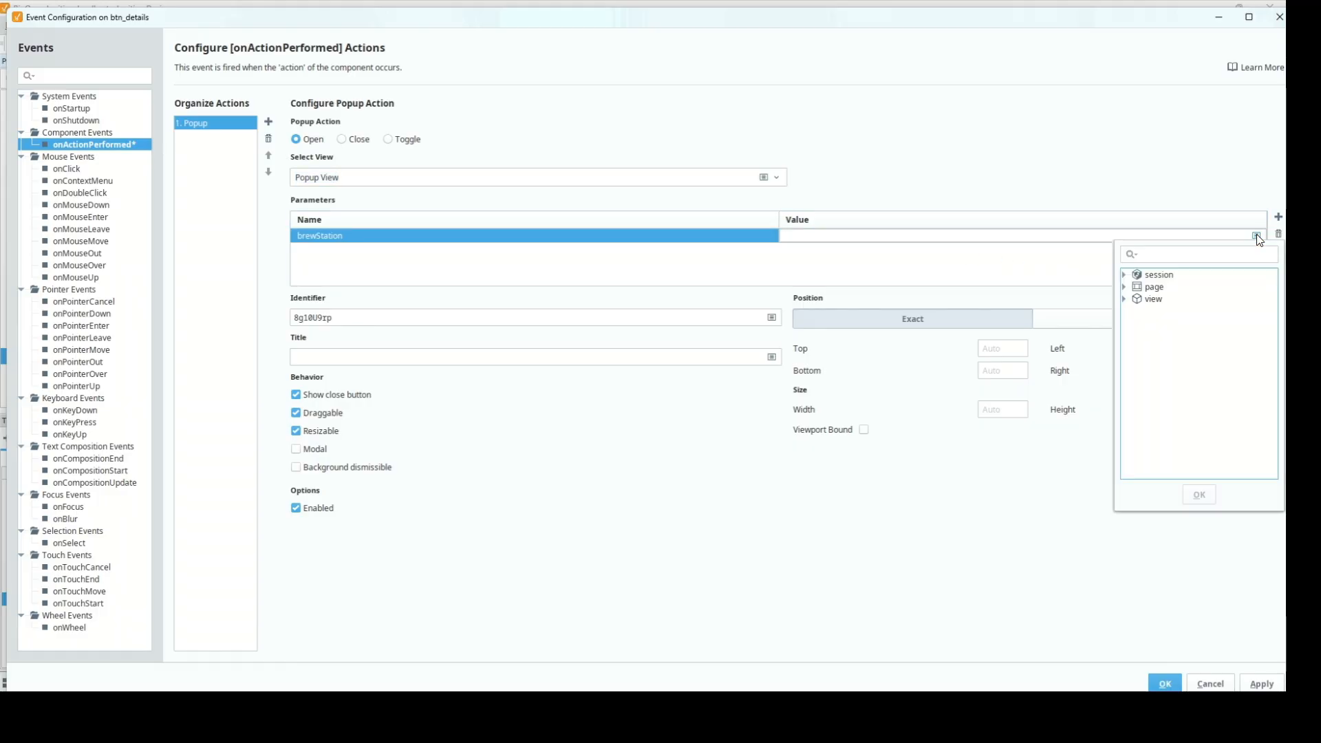
click(1123, 300)
click(1135, 322)
click(1161, 336)
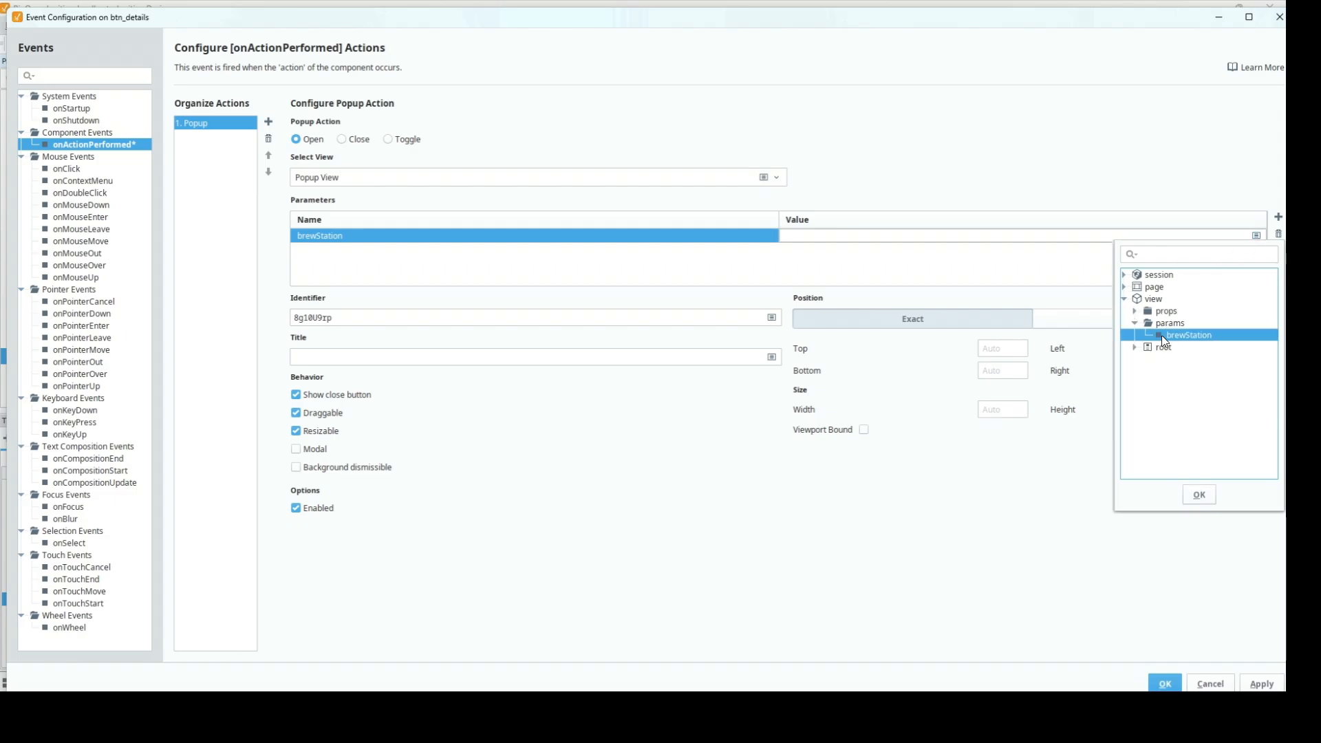
click(1198, 494)
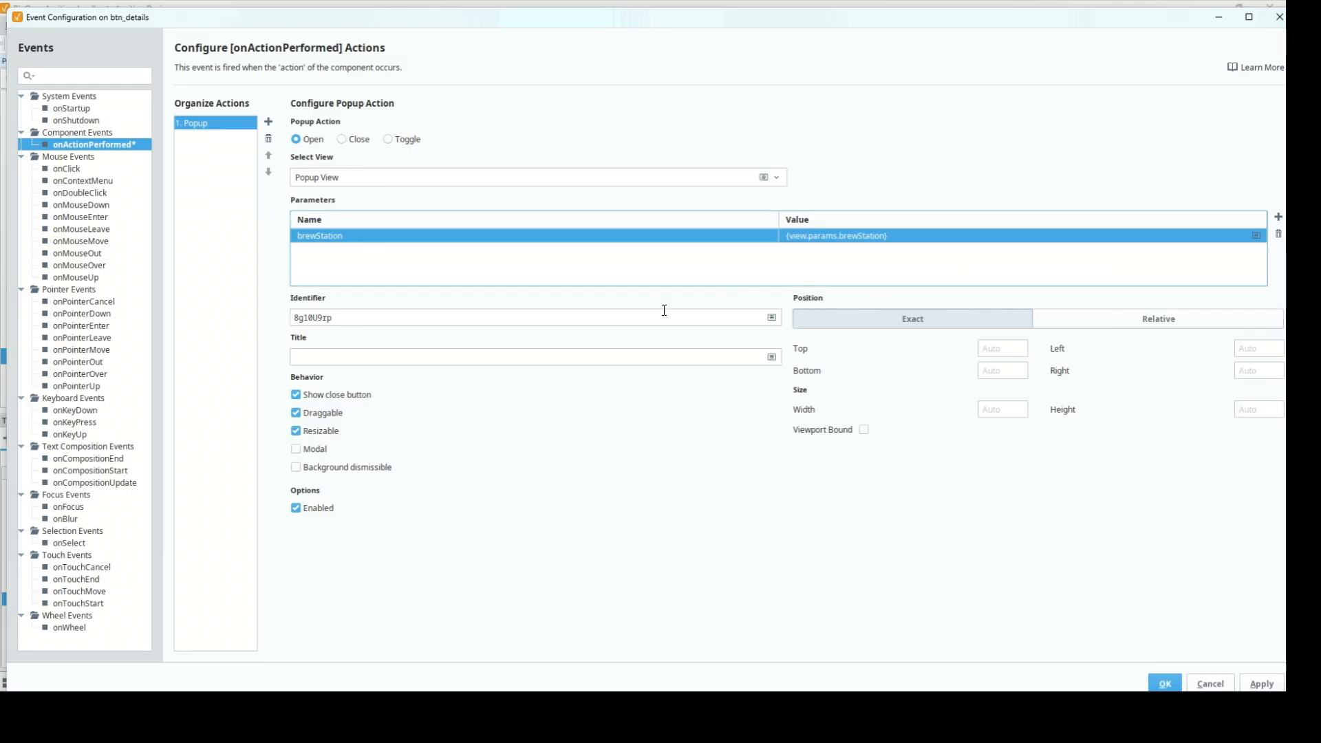
click(713, 359)
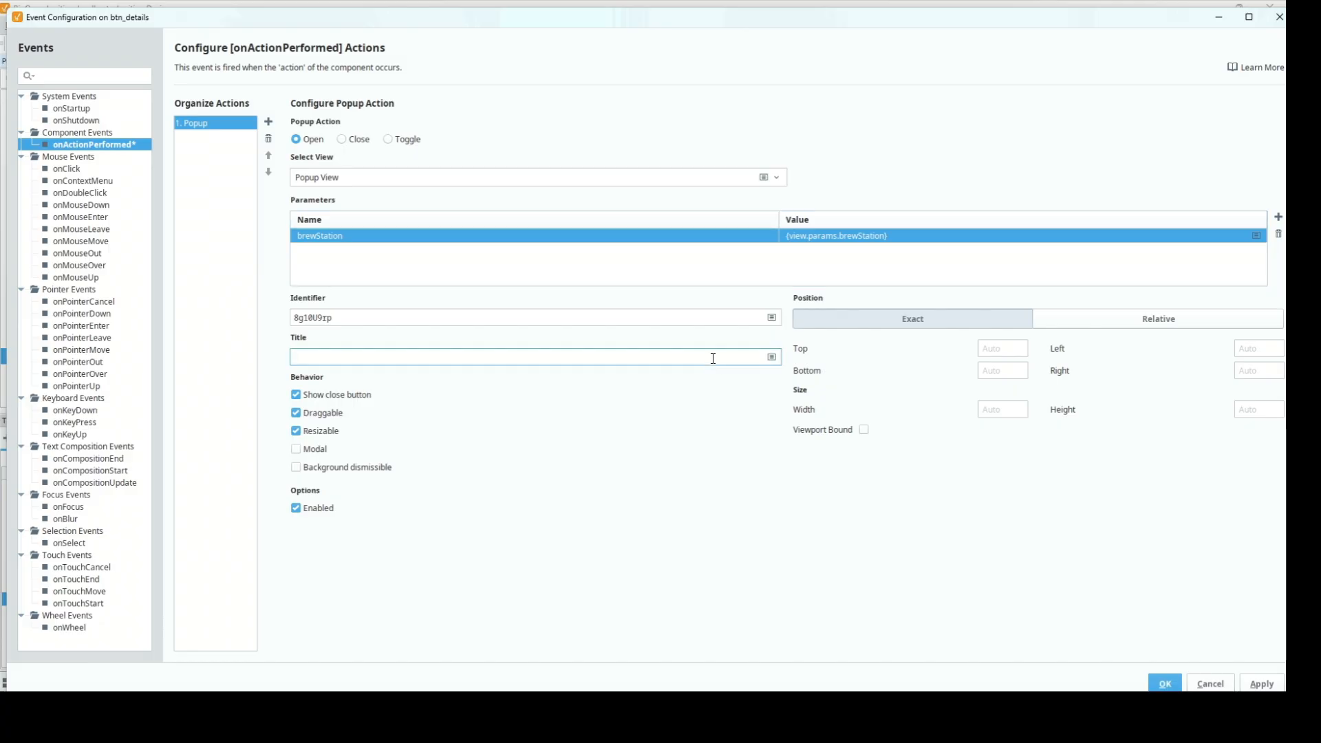
Set the popup title to 'Station ' followed by the {view.params.brewStation} reference
text(Station)
click(772, 357)
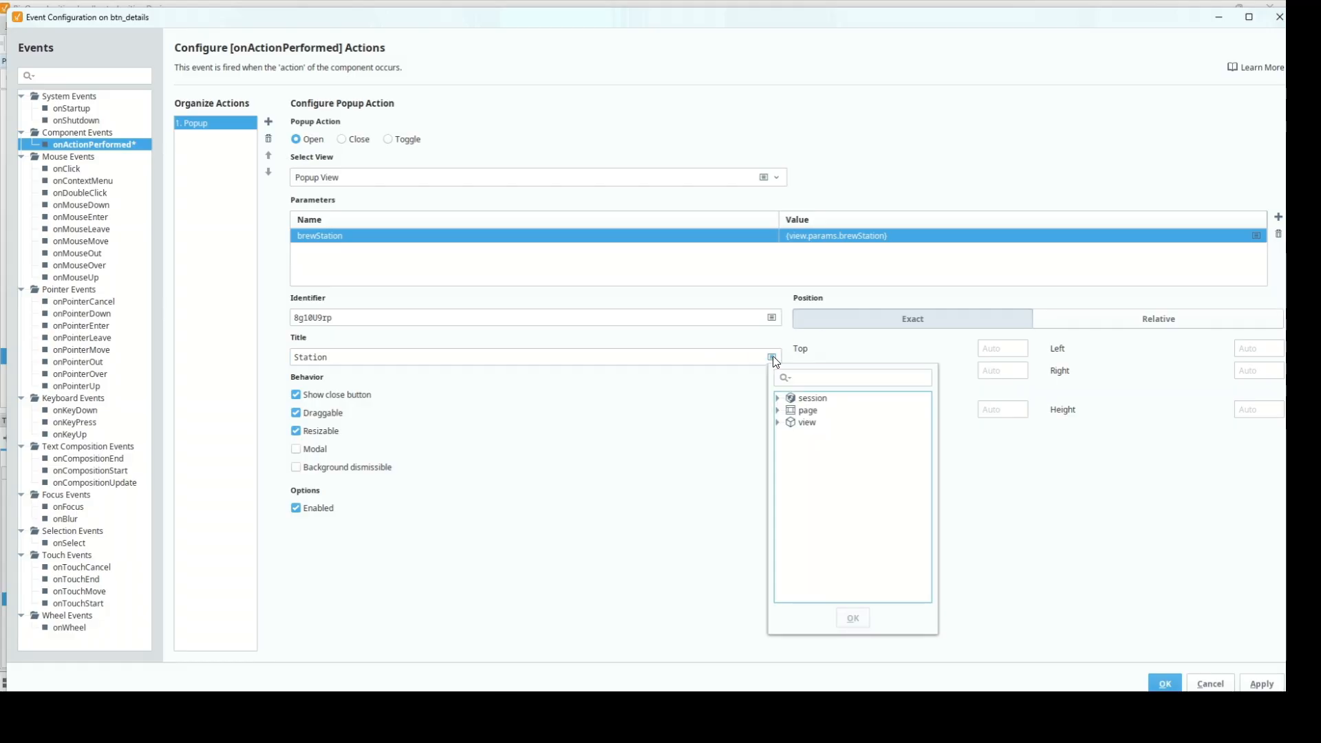
click(778, 421)
click(788, 446)
click(833, 459)
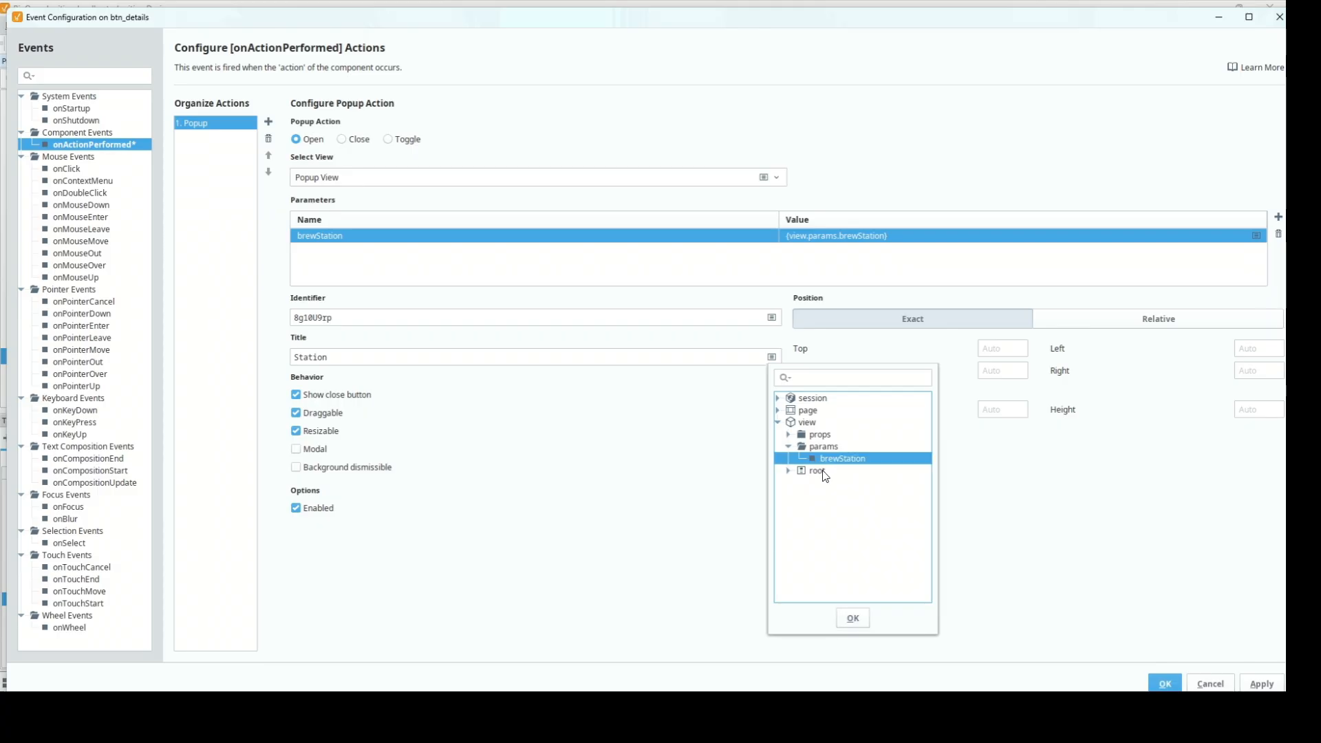
click(847, 621)
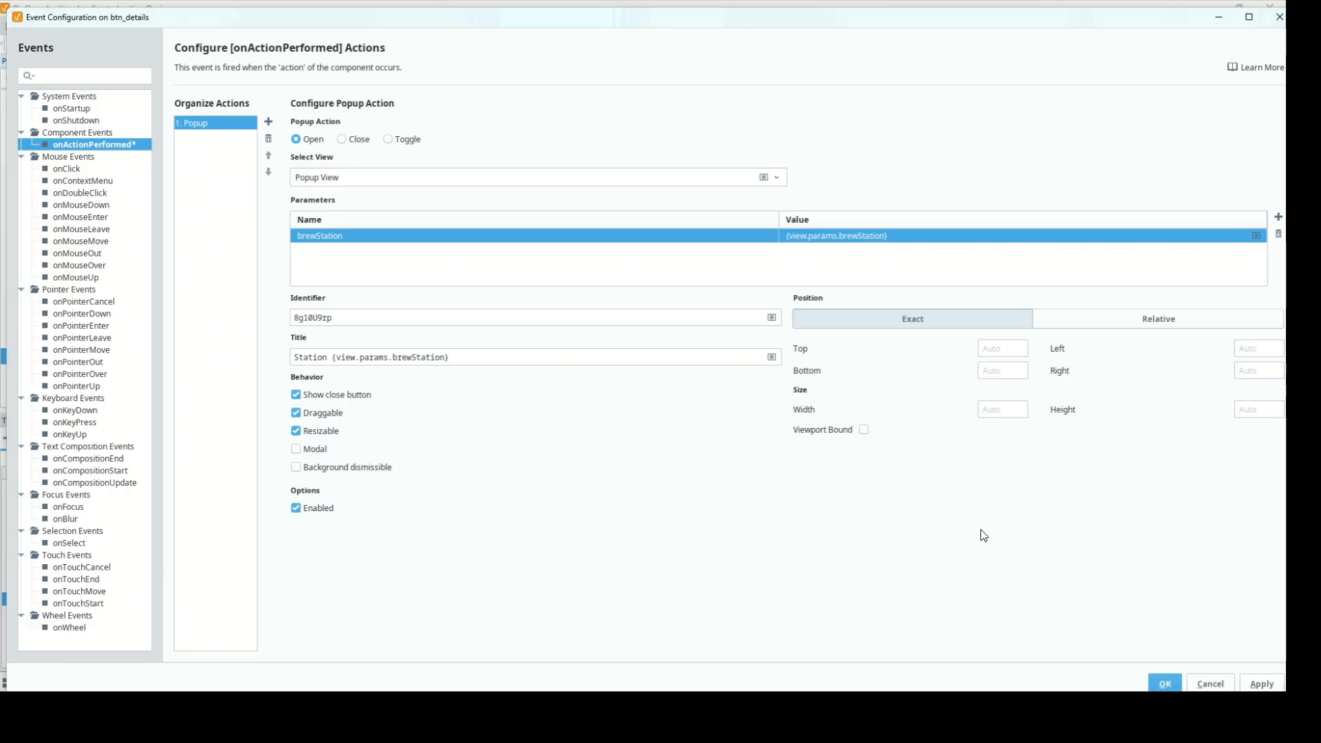
Save the event settings, shrink the Station view to 415 by 288, and save the project
click(1163, 685)
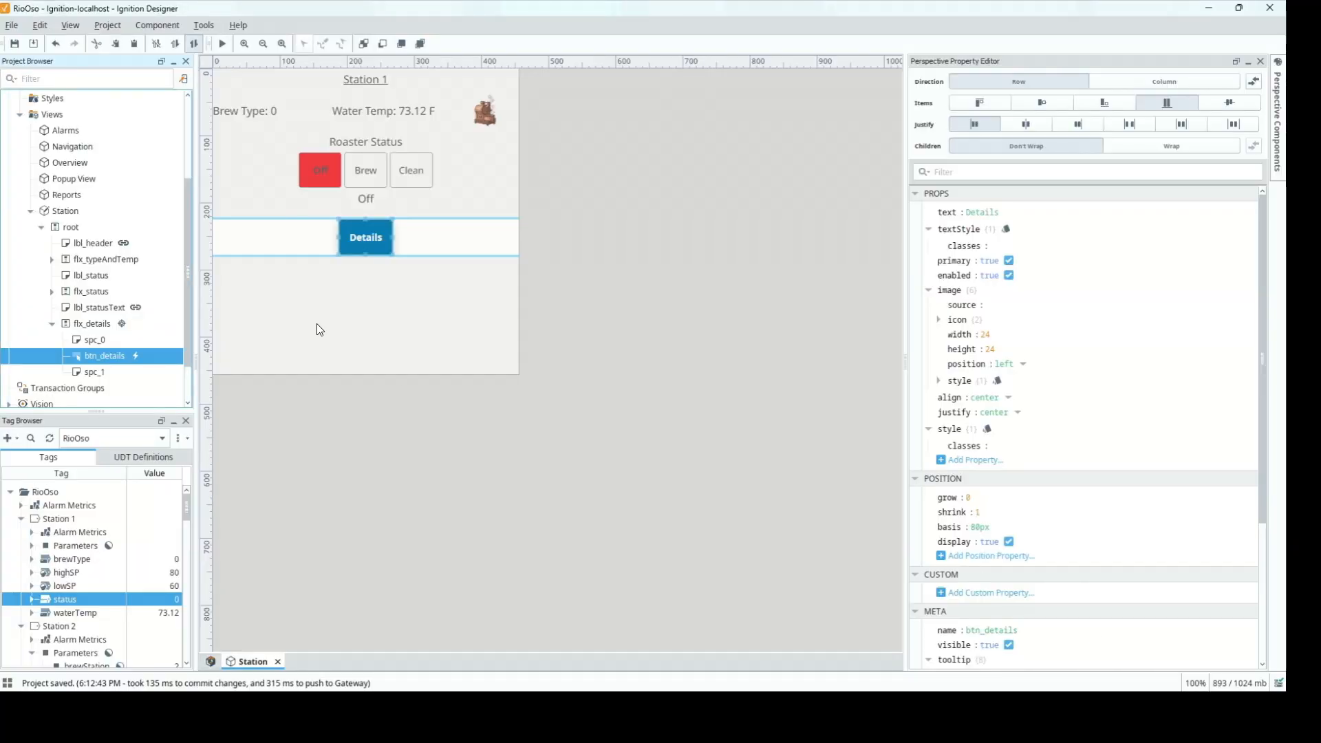
click(352, 354)
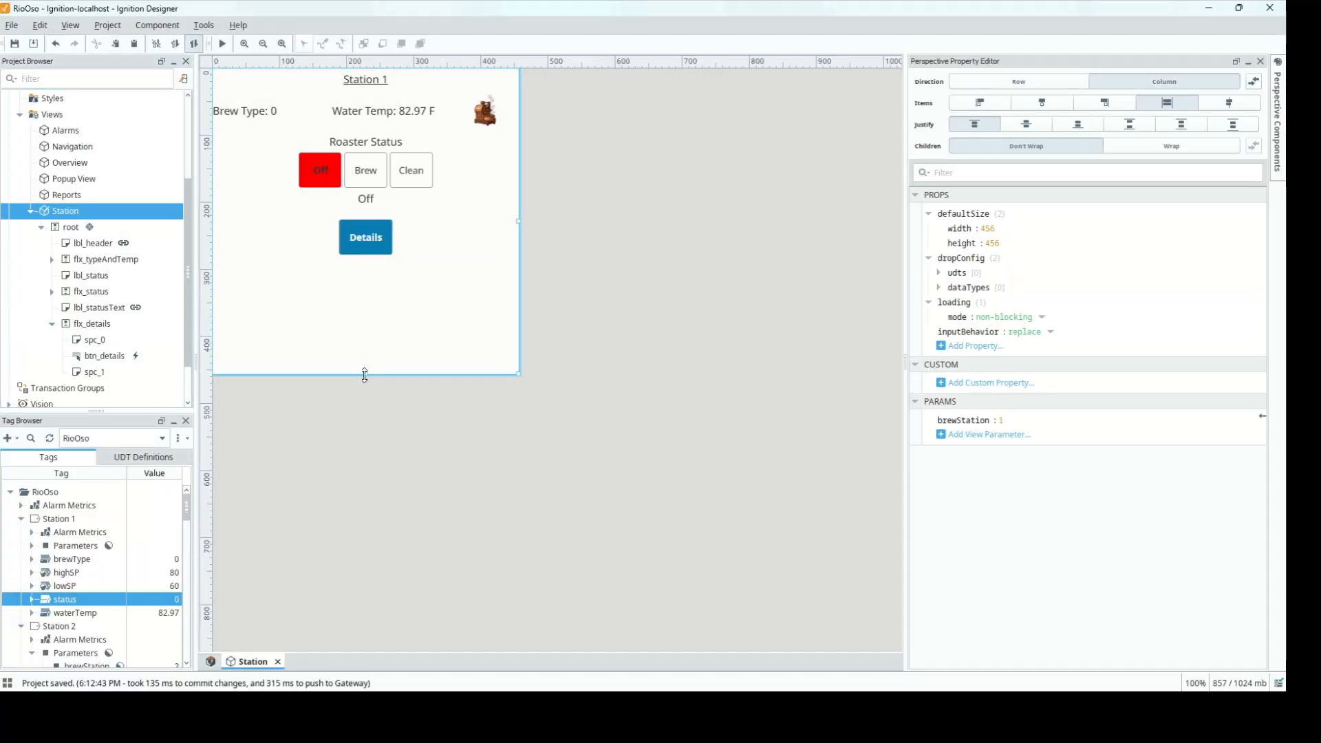
drag(365, 375, 375, 259)
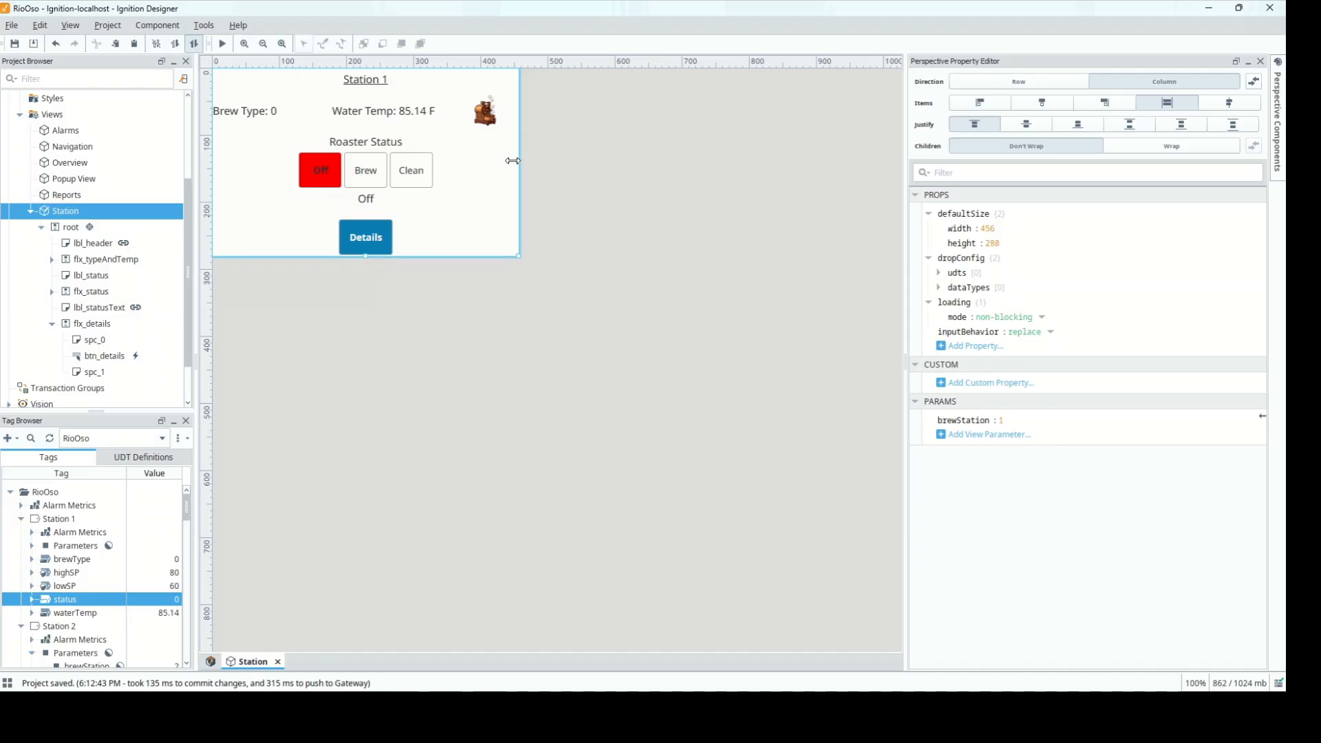
mouse_move(512, 160)
mouse_down()
mouse_move(473, 171)
mouse_move(493, 175)
mouse_up()
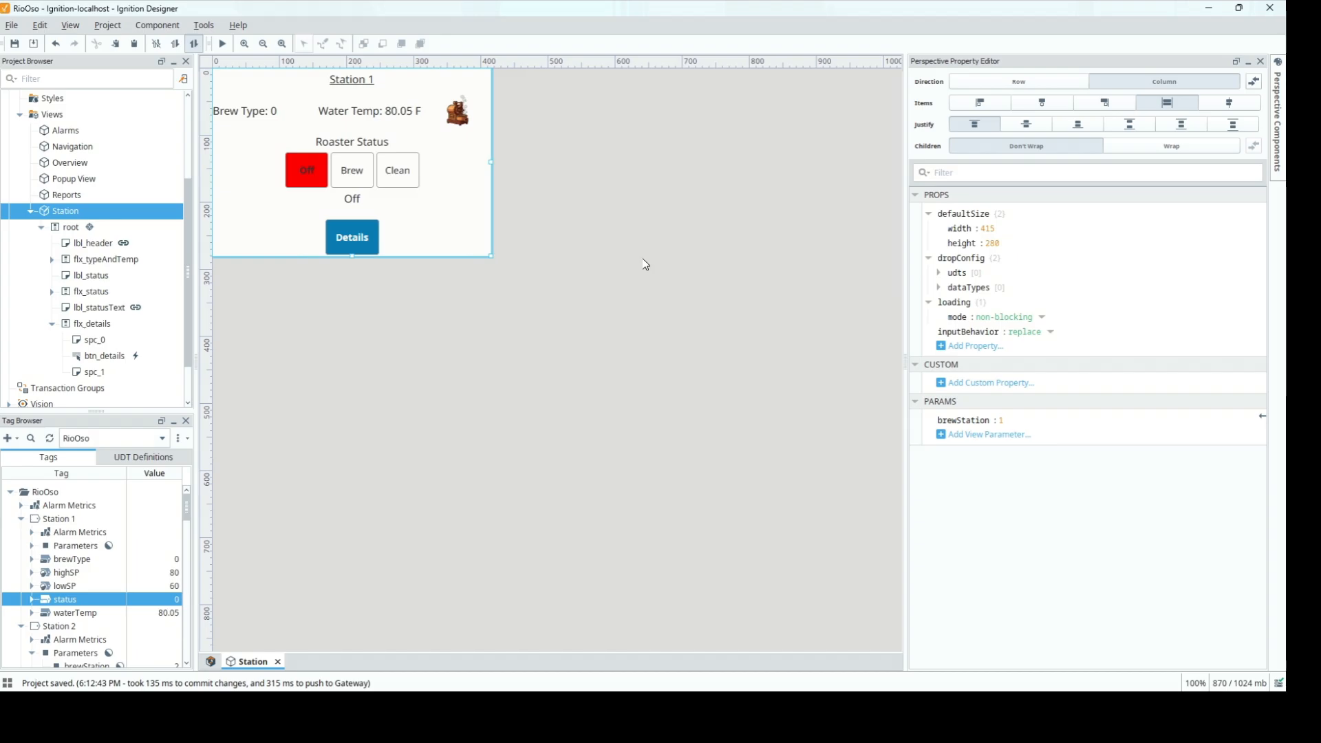
key(ctrl+s)
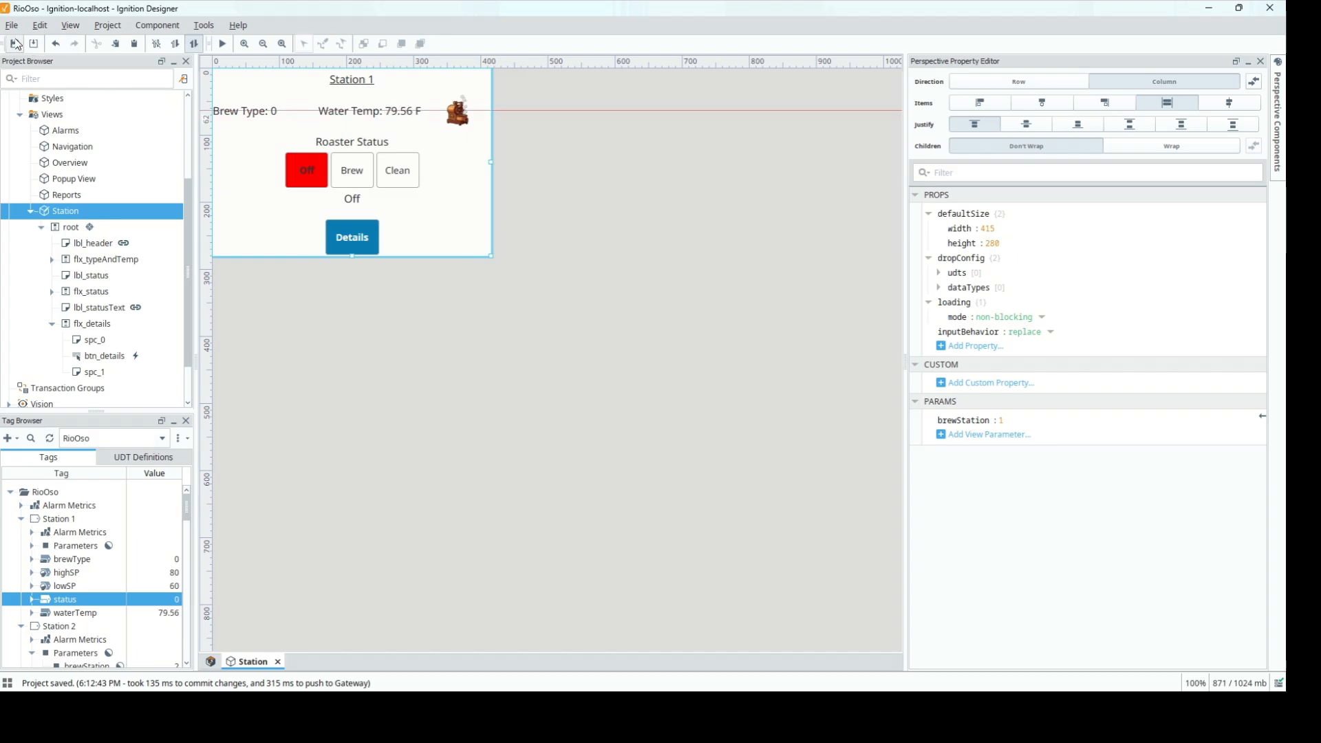